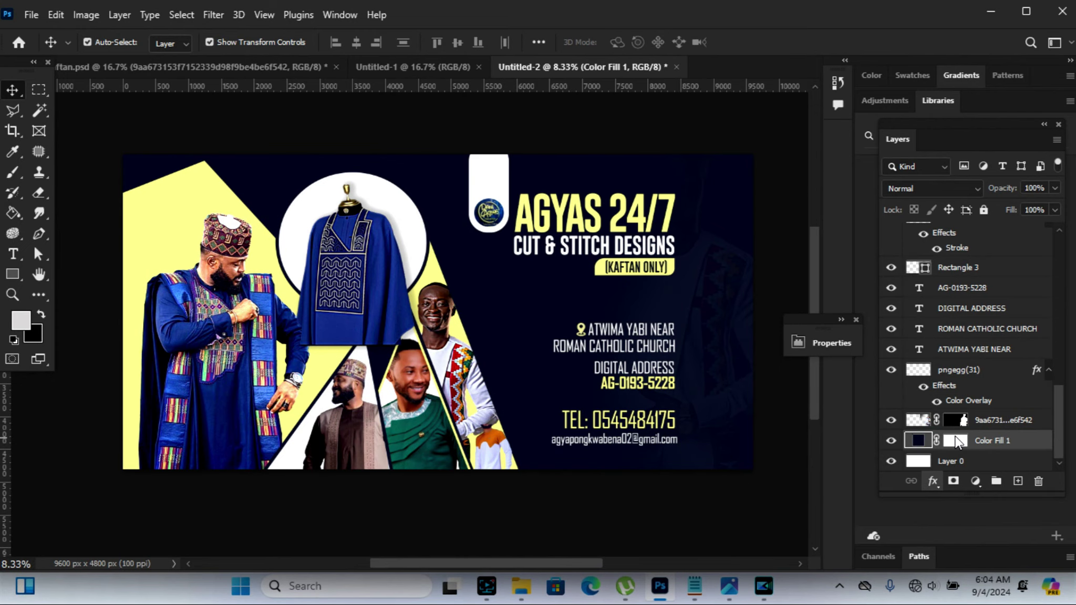
Apply a Gradient Overlay to the Color Fill 1 navy background
{"action": "double_click", "coordinate": [931, 373]}
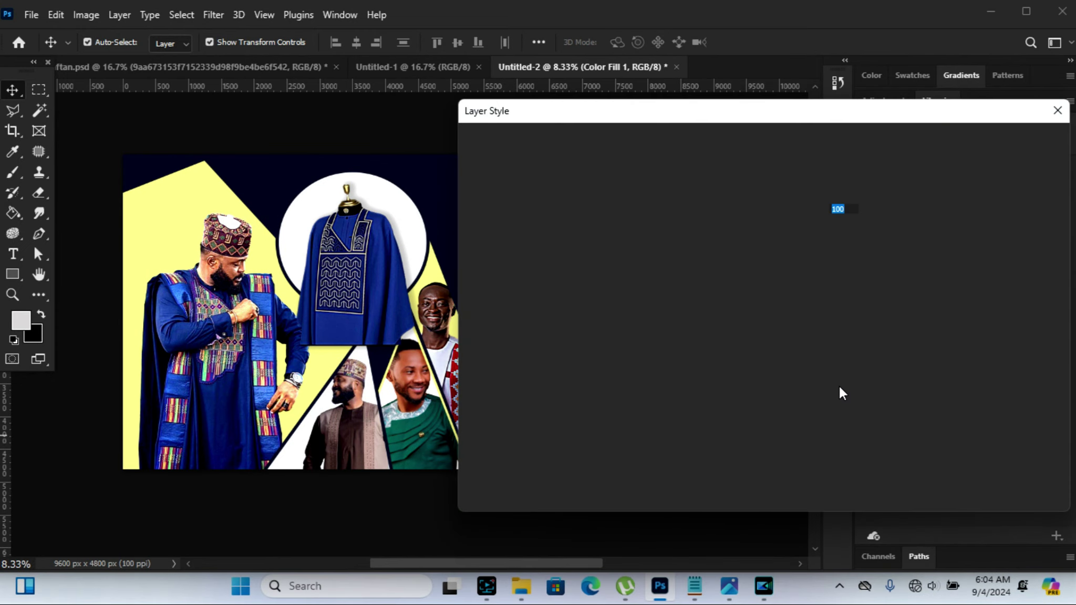
{"action": "left_click_drag", "start_coordinate": [513, 111], "coordinate": [537, 150]}
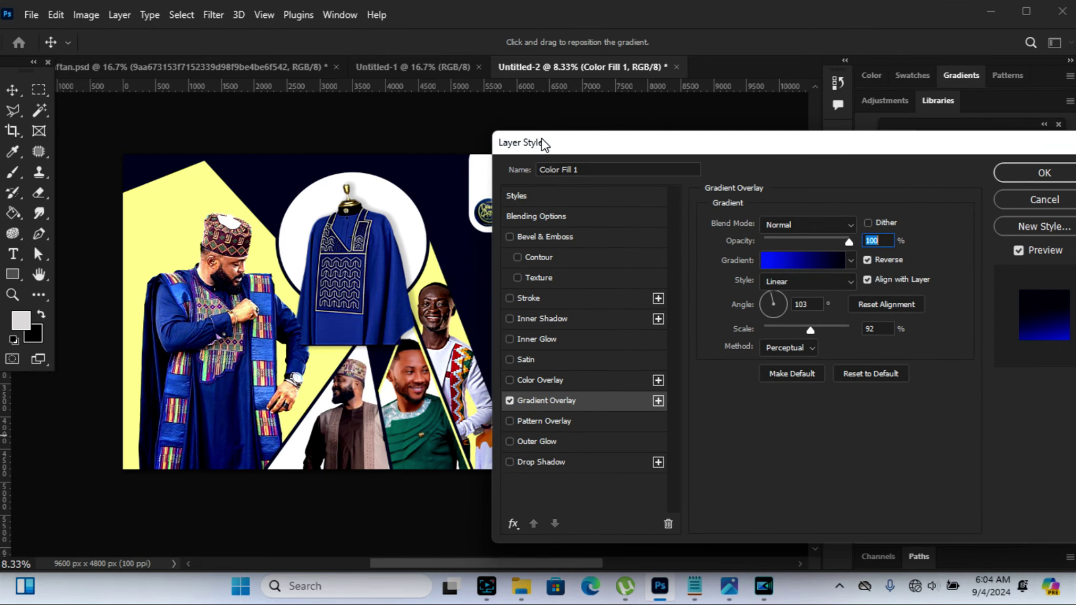
{"action": "left_click", "coordinate": [1046, 179]}
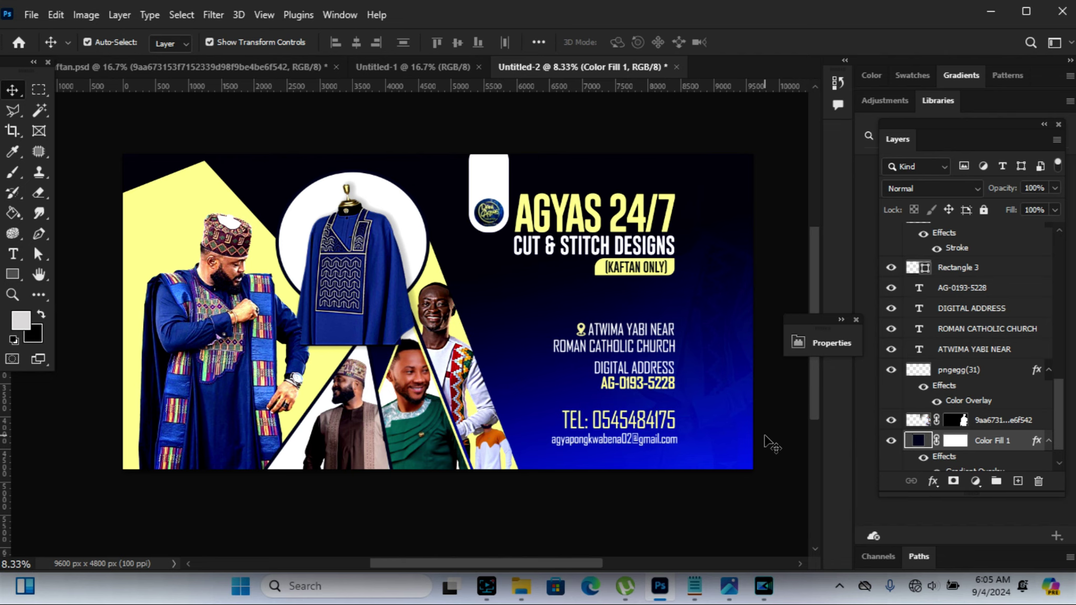
Give Polygon 1 a yellow-to-blue Gradient Overlay, with the start stop sampled as fff886
{"action": "left_click", "coordinate": [168, 199]}
{"action": "left_click", "coordinate": [934, 480]}
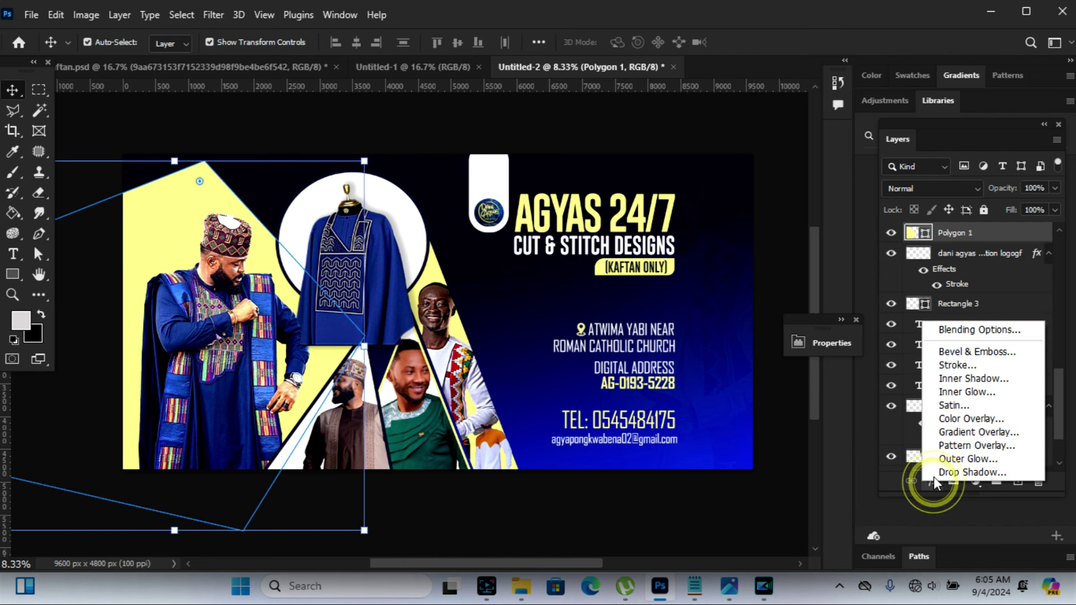
{"action": "left_click", "coordinate": [972, 432]}
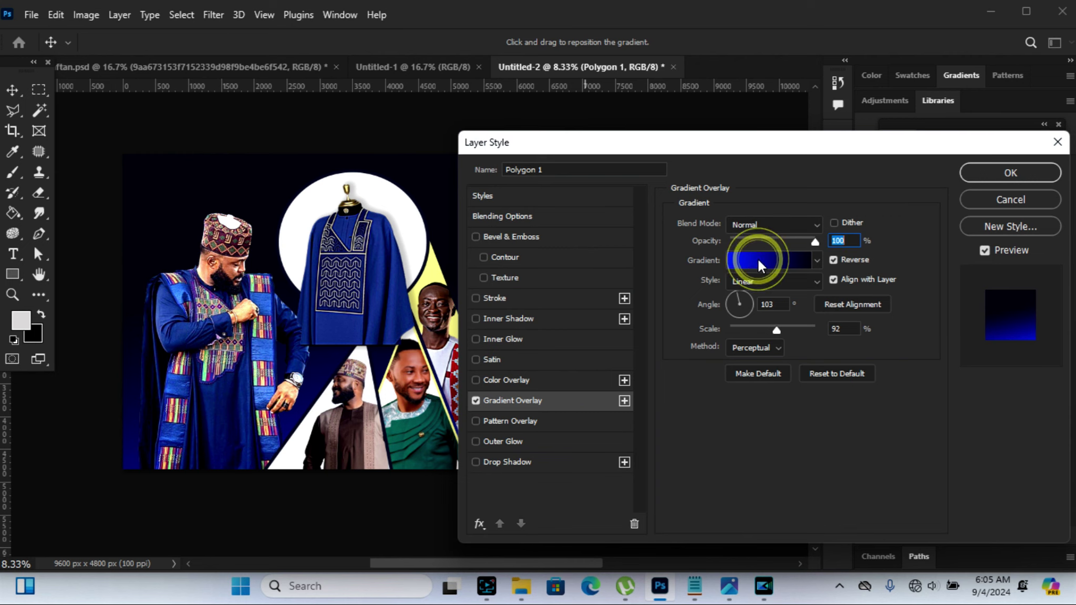
{"action": "left_click", "coordinate": [758, 257]}
{"action": "left_click", "coordinate": [519, 333]}
{"action": "left_click", "coordinate": [591, 400]}
{"action": "left_click", "coordinate": [435, 274]}
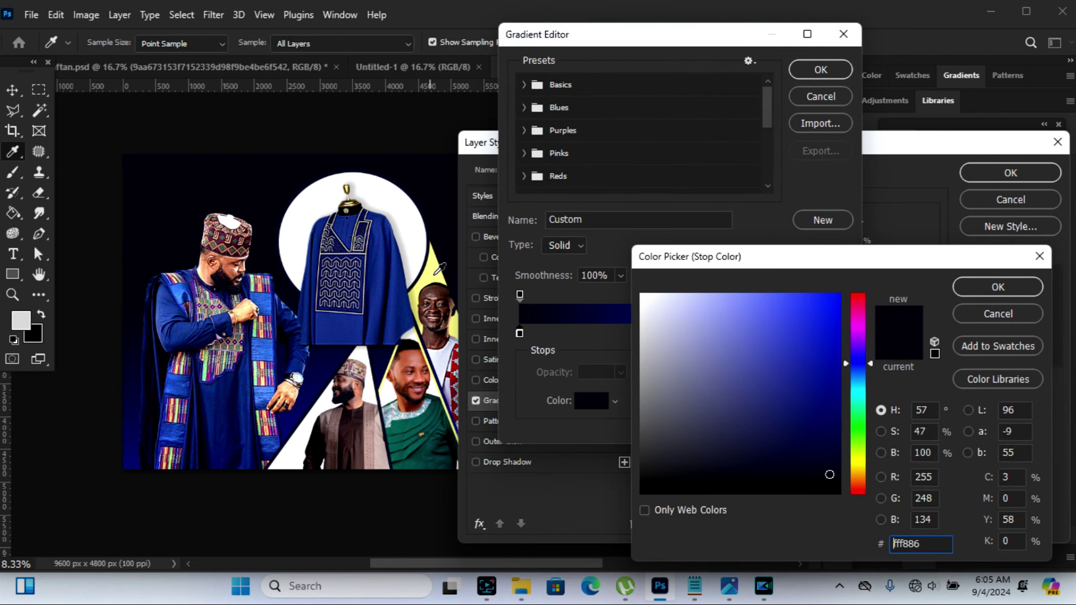
{"action": "left_click", "coordinate": [997, 286]}
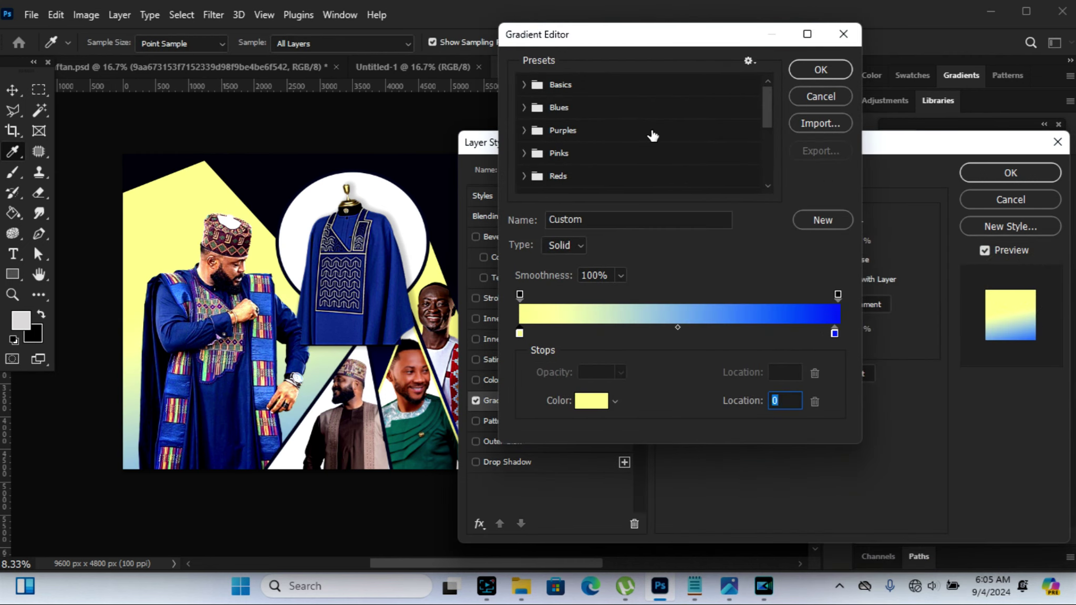
{"action": "left_click", "coordinate": [812, 71]}
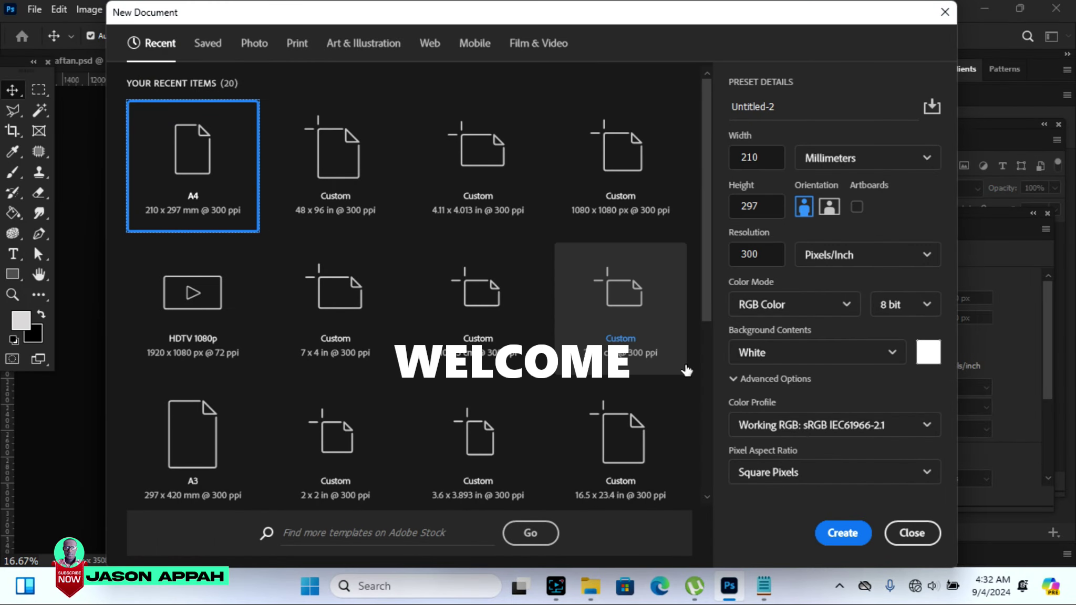
Create a new document in inches: width 48, height 96, resolution 100
{"action": "left_click", "coordinate": [864, 160]}
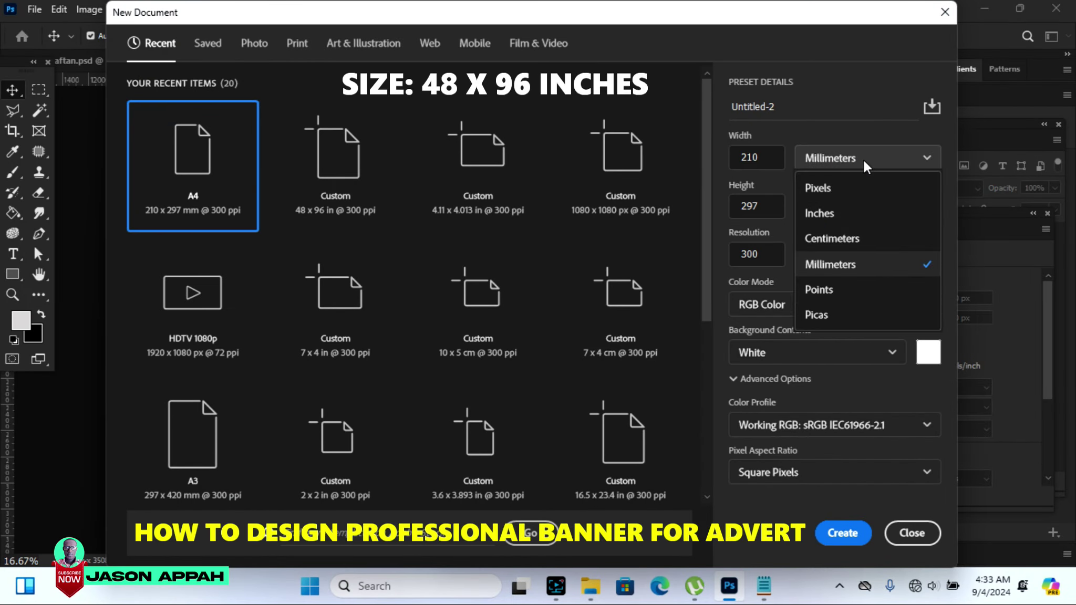
{"action": "left_click", "coordinate": [829, 213]}
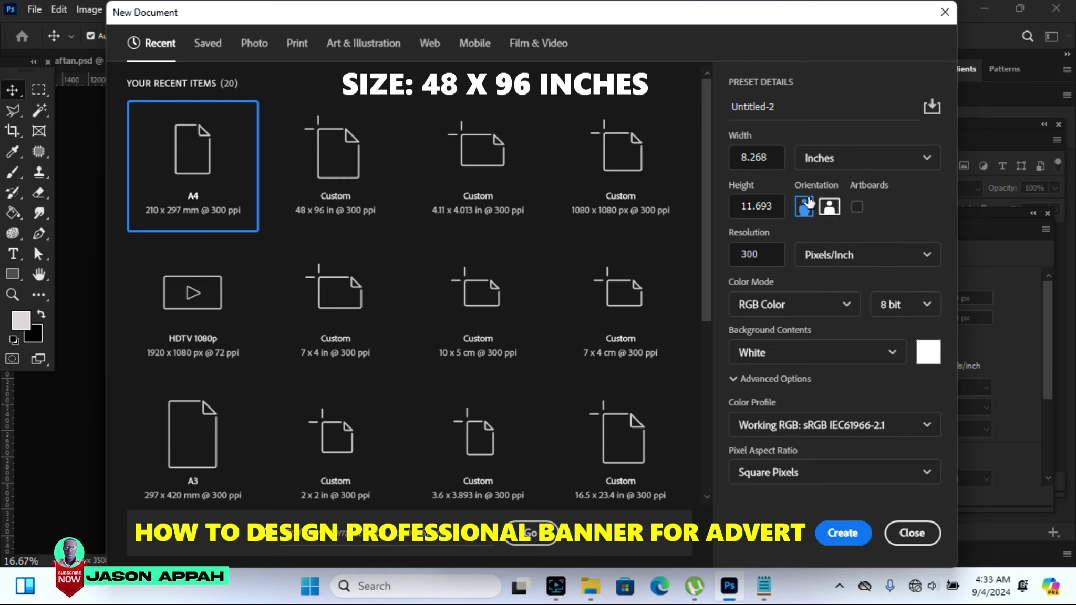
{"action": "double_click", "coordinate": [767, 158]}
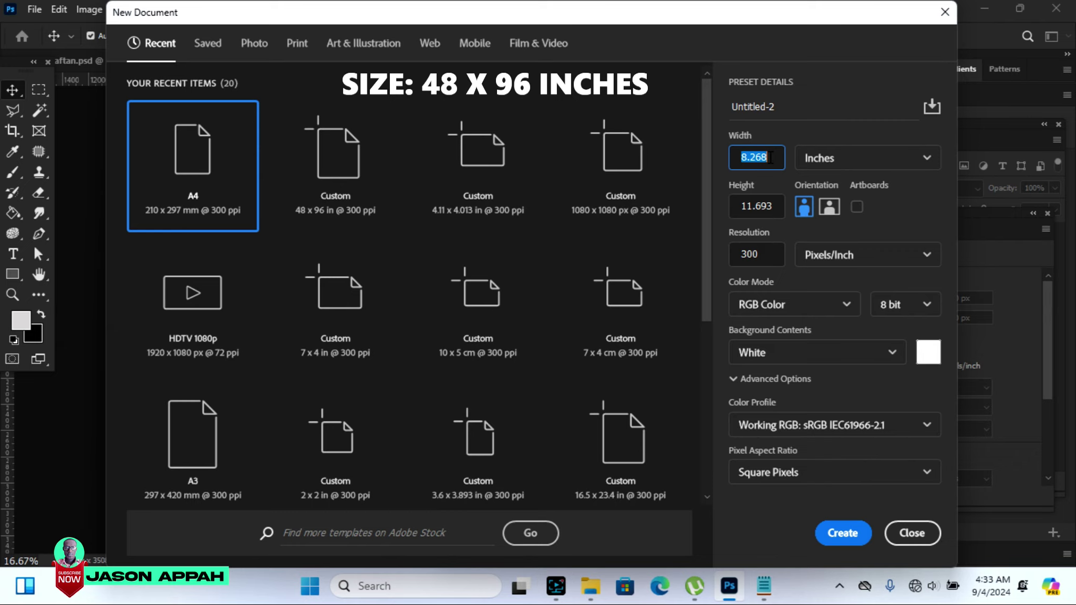
{"action": "type", "text": "48"}
{"action": "left_click", "coordinate": [772, 209]}
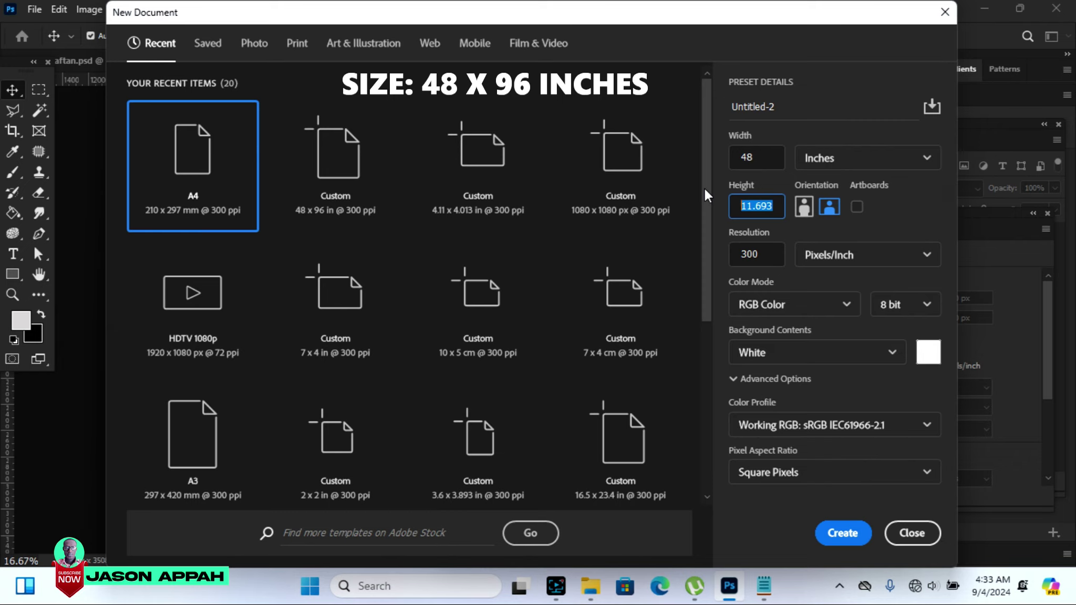
{"action": "type", "text": "9"}
{"action": "type", "text": "6"}
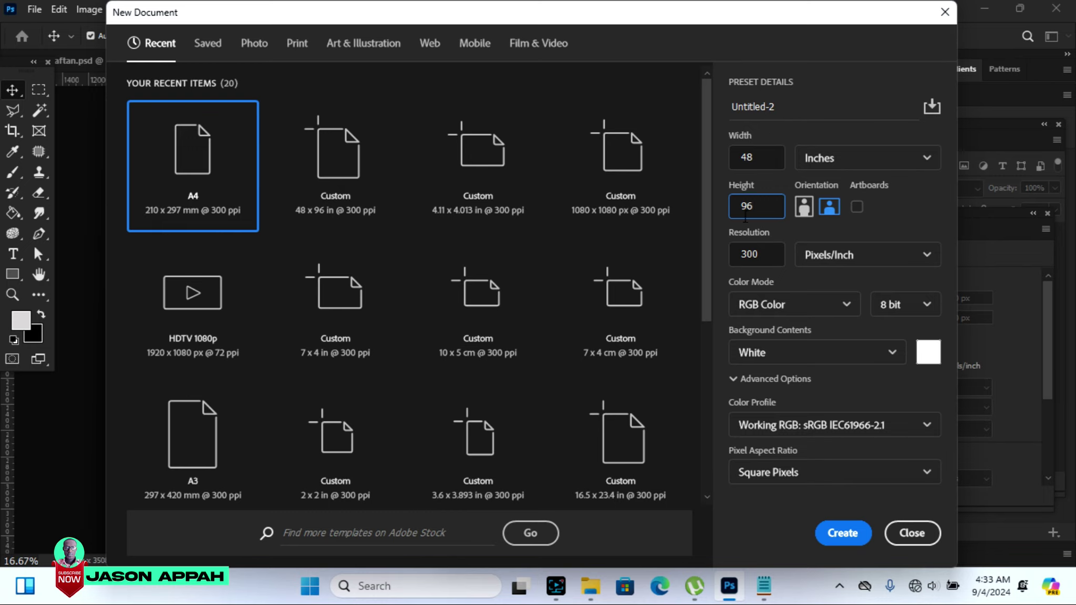
{"action": "left_click", "coordinate": [756, 255]}
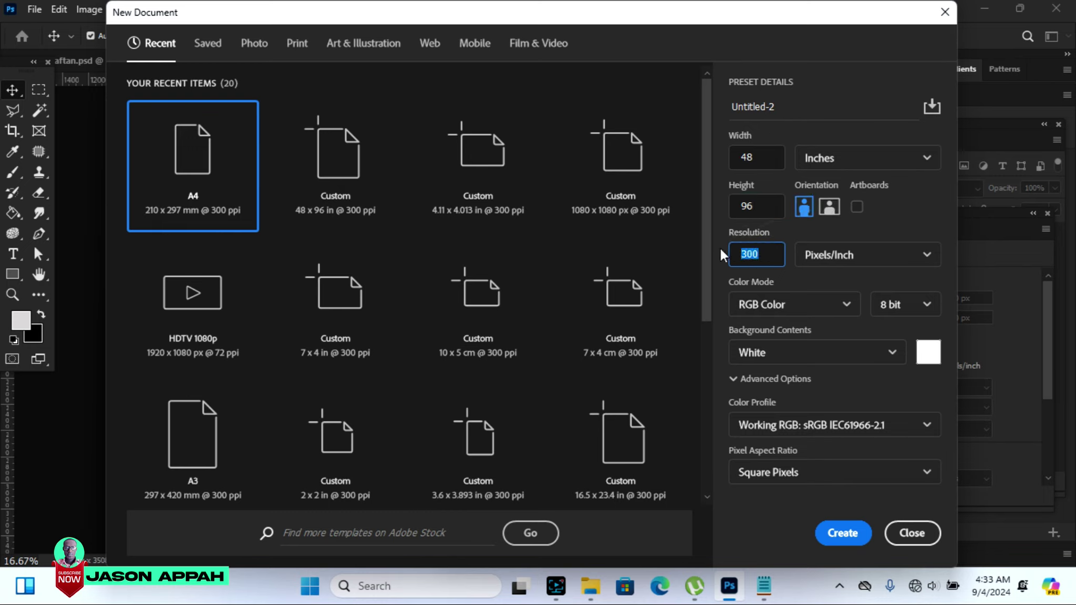
{"action": "type", "text": "100"}
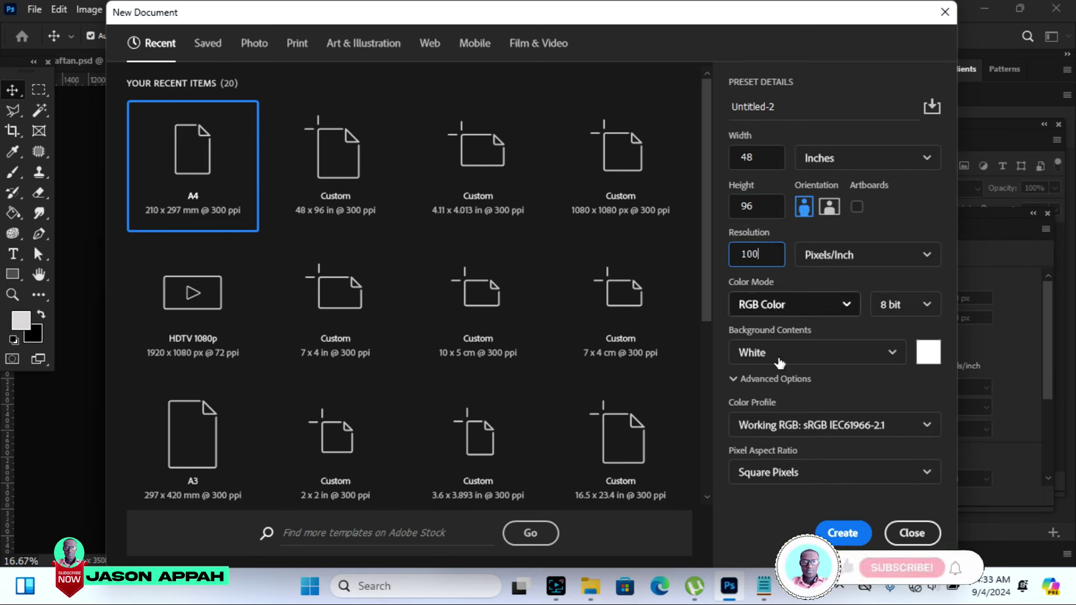
{"action": "left_click", "coordinate": [840, 533]}
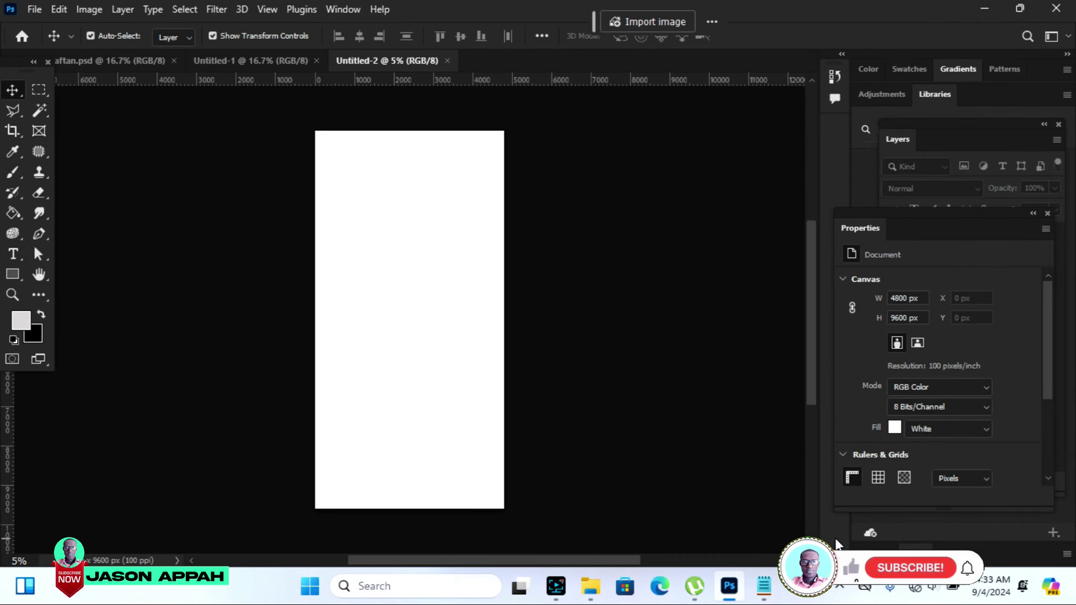
Rotate the canvas 90° counter-clockwise to 9600×4800 landscape and fit it in view
{"action": "left_click", "coordinate": [89, 9]}
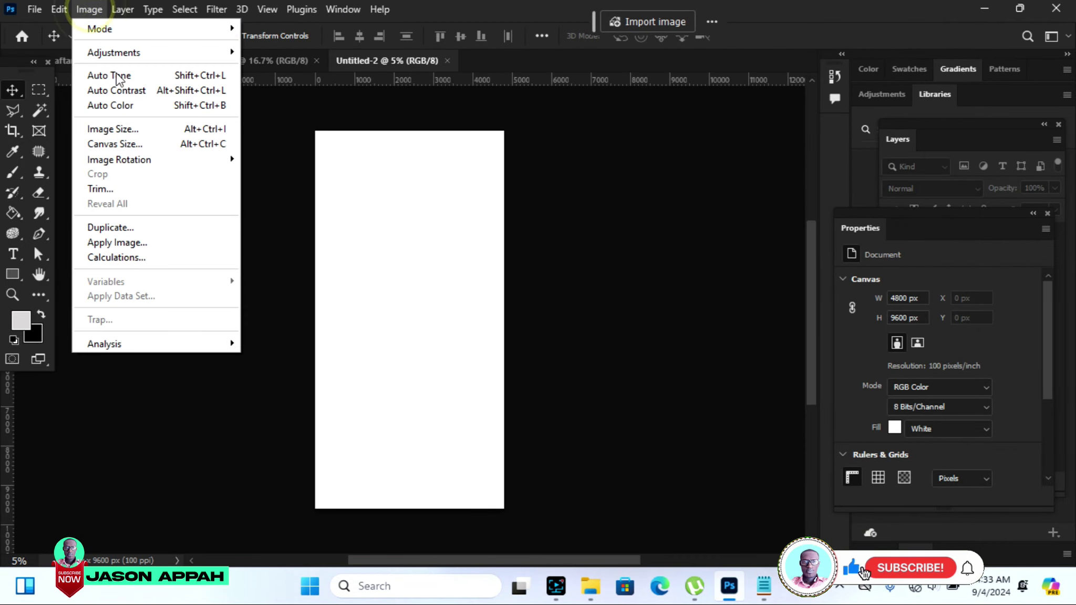
{"action": "left_click", "coordinate": [292, 189]}
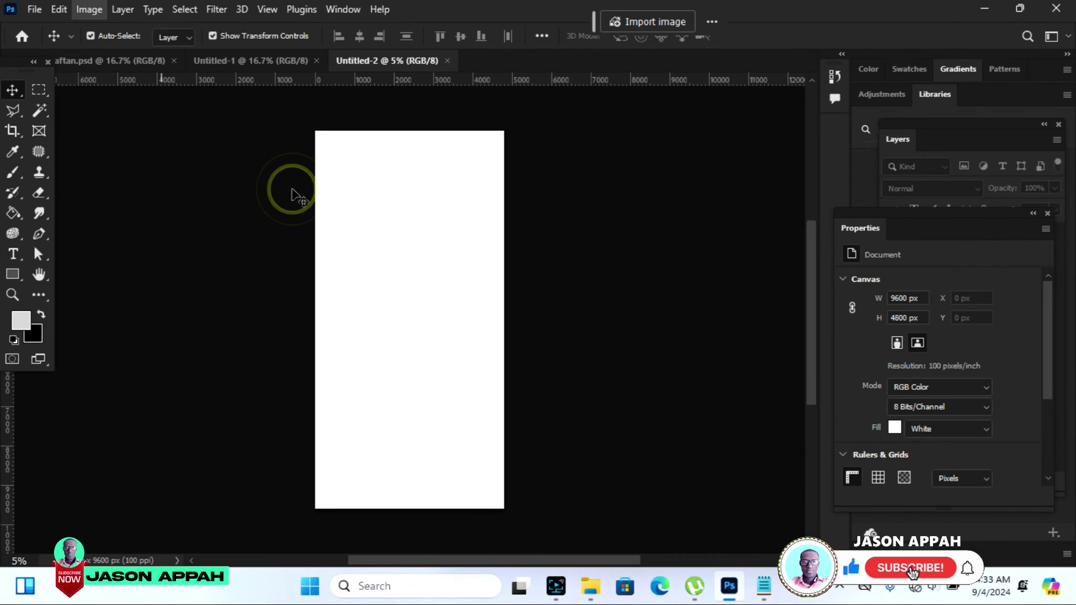
{"action": "left_click_drag", "start_coordinate": [806, 310], "coordinate": [812, 279]}
{"action": "left_click_drag", "start_coordinate": [575, 558], "coordinate": [589, 557]}
{"action": "key", "text": "ctrl+0"}
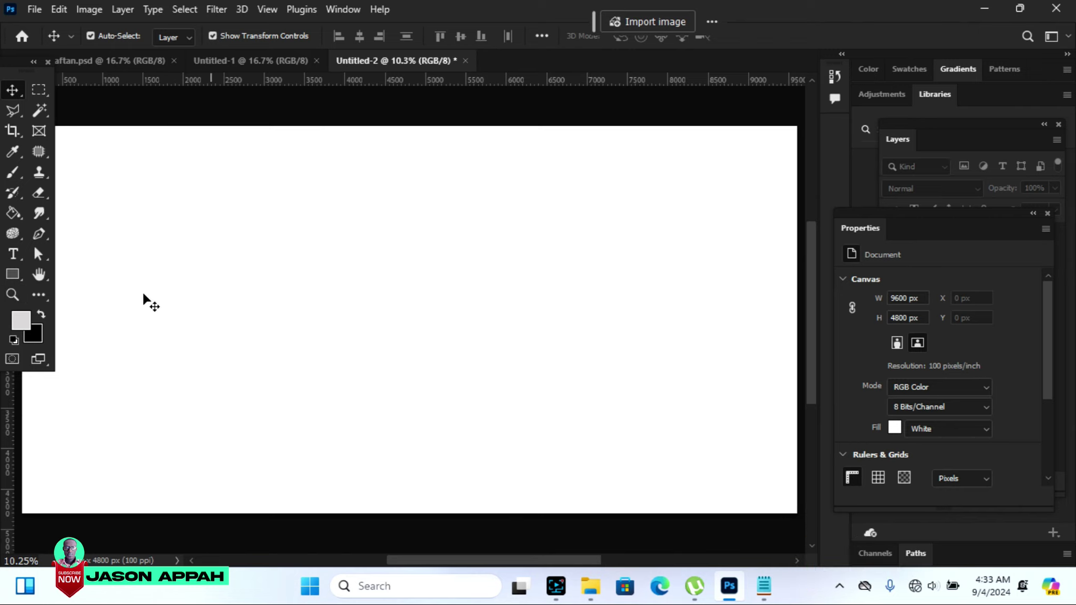
{"action": "left_click", "coordinate": [13, 295]}
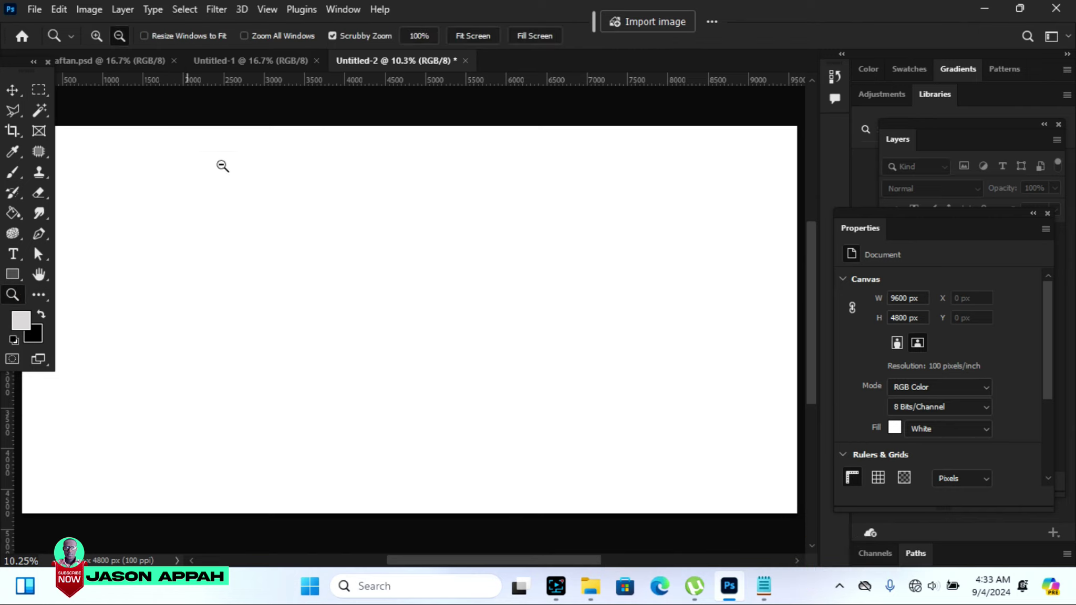
{"action": "left_click", "coordinate": [248, 261], "text": "alt"}
{"action": "left_click_drag", "start_coordinate": [446, 560], "coordinate": [436, 561]}
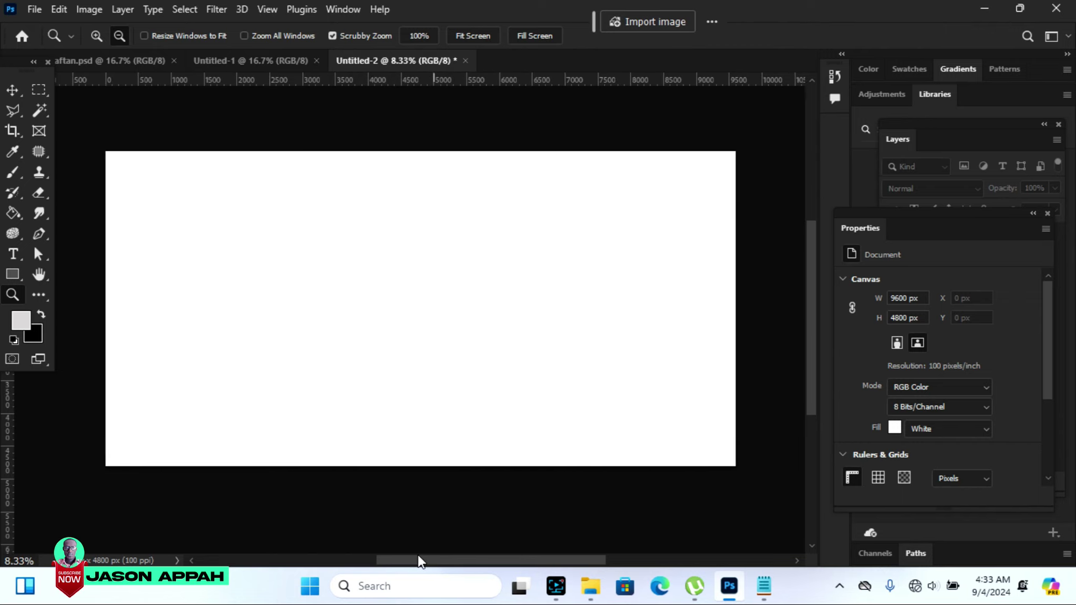
Draw a large pentagon at lower left and fill it pale yellow #fff886
{"action": "left_click", "coordinate": [21, 284]}
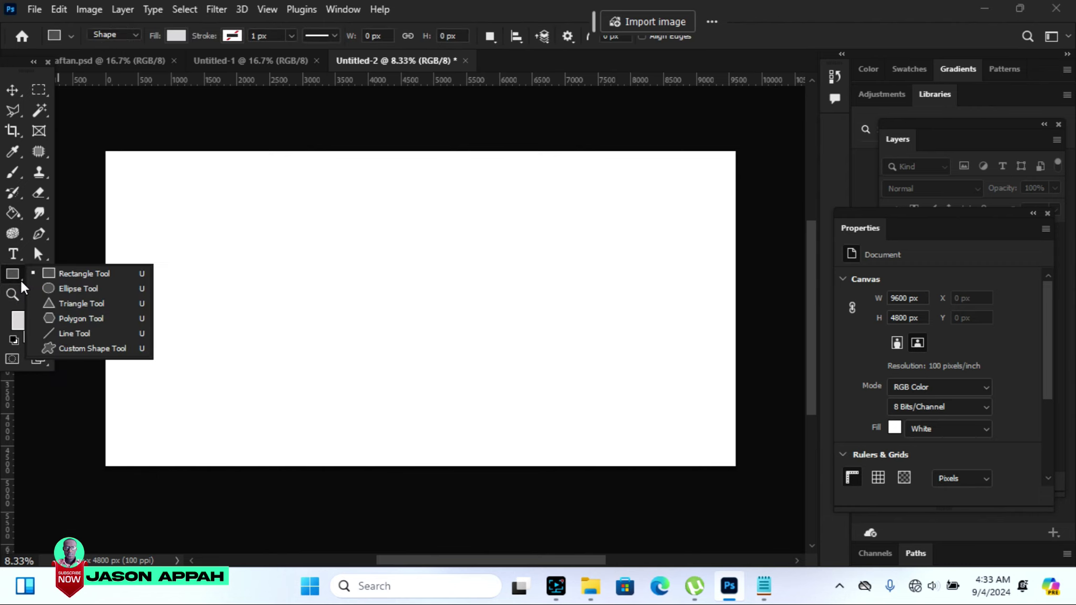
{"action": "key", "text": "Escape"}
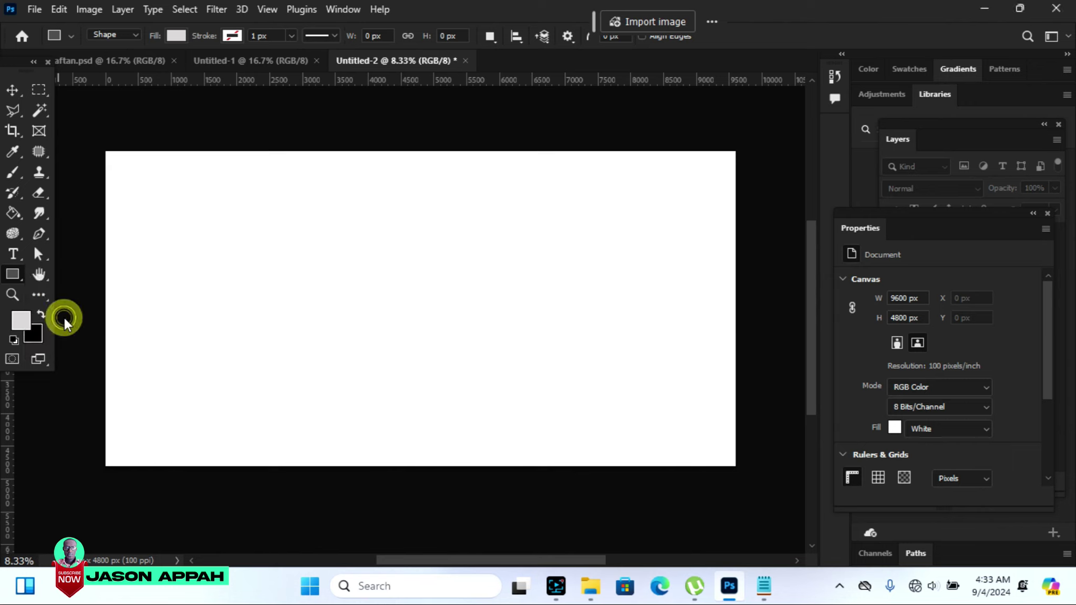
{"action": "mouse_move", "coordinate": [80, 272]}
{"action": "left_mouse_down"}
{"action": "mouse_move", "coordinate": [192, 389]}
{"action": "mouse_move", "coordinate": [342, 506]}
{"action": "left_mouse_up"}
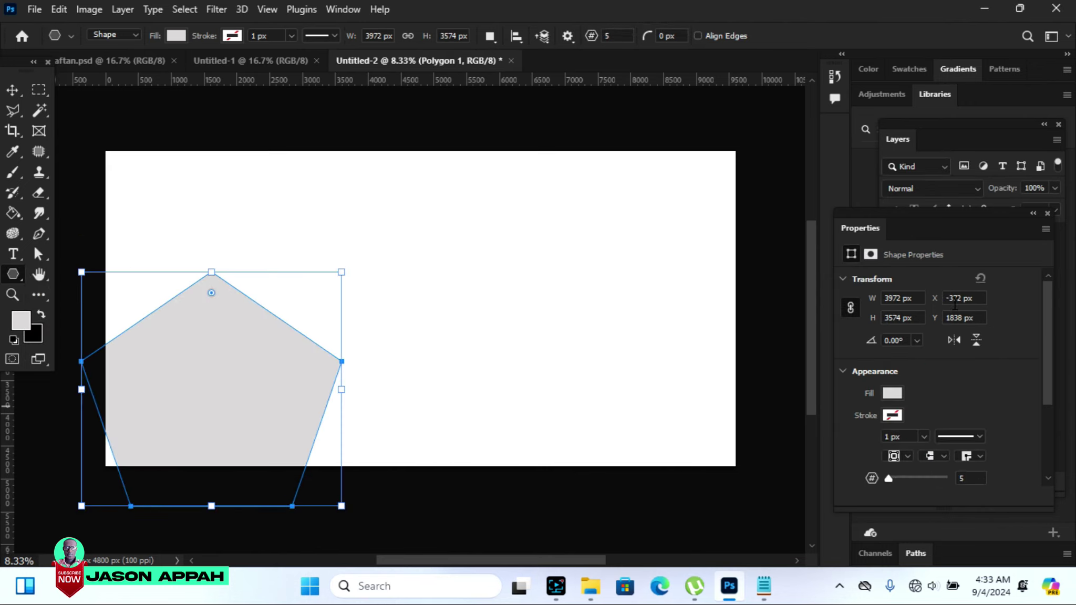
{"action": "left_click_drag", "start_coordinate": [1047, 349], "coordinate": [1056, 356]}
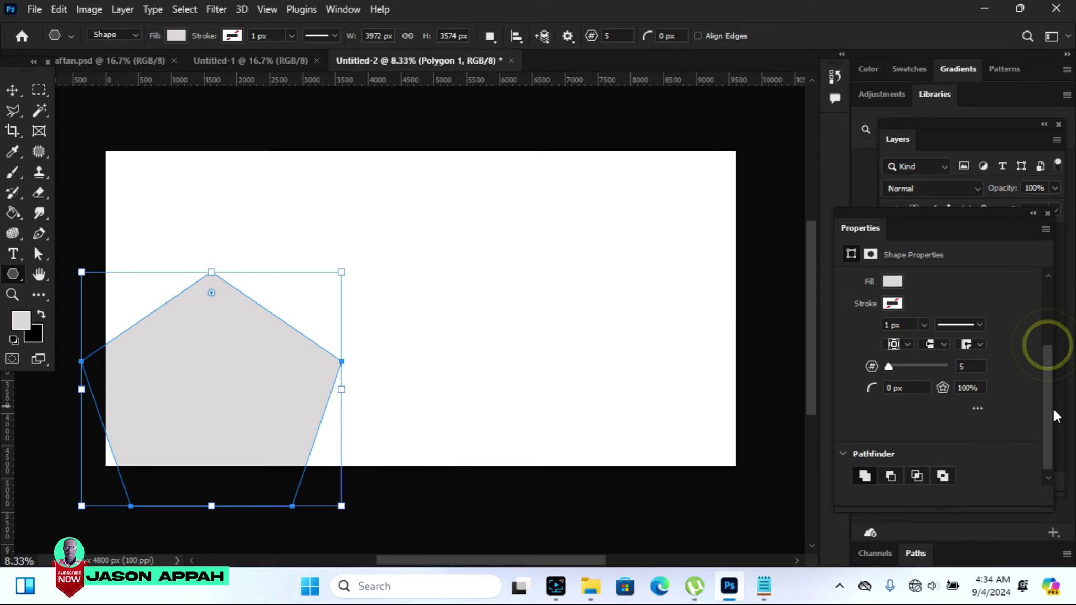
{"action": "left_click_drag", "start_coordinate": [882, 213], "coordinate": [774, 277]}
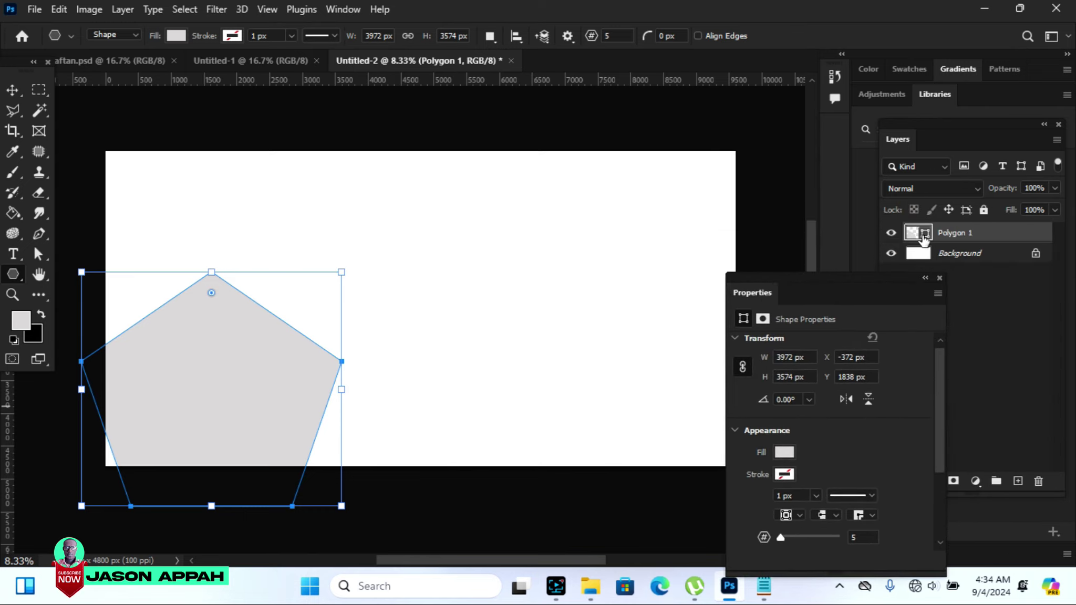
{"action": "double_click", "coordinate": [912, 233]}
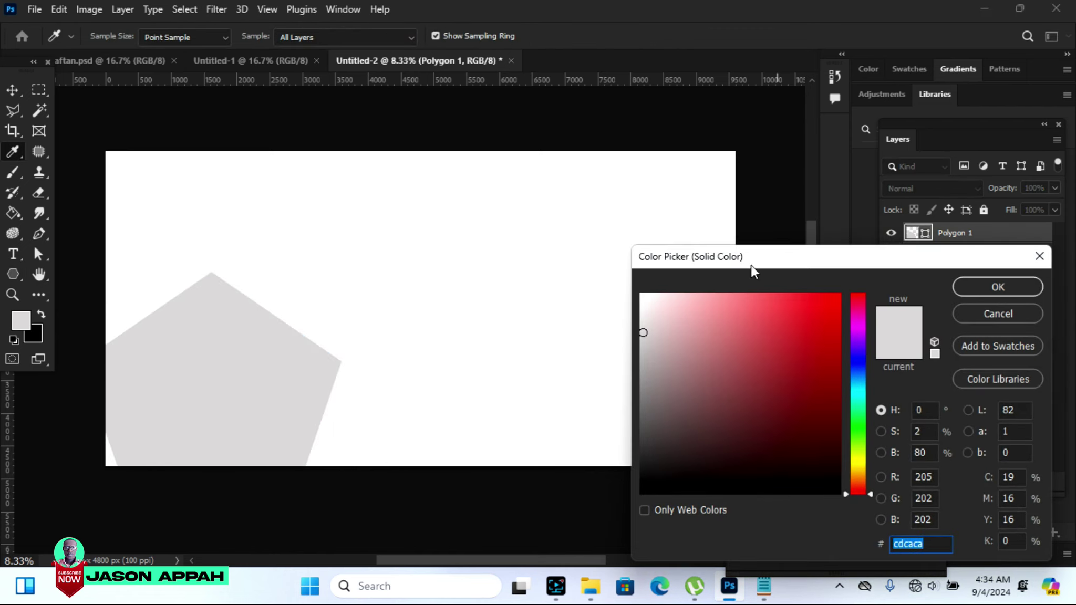
{"action": "left_click", "coordinate": [860, 463]}
{"action": "left_click_drag", "start_coordinate": [756, 293], "coordinate": [735, 293]}
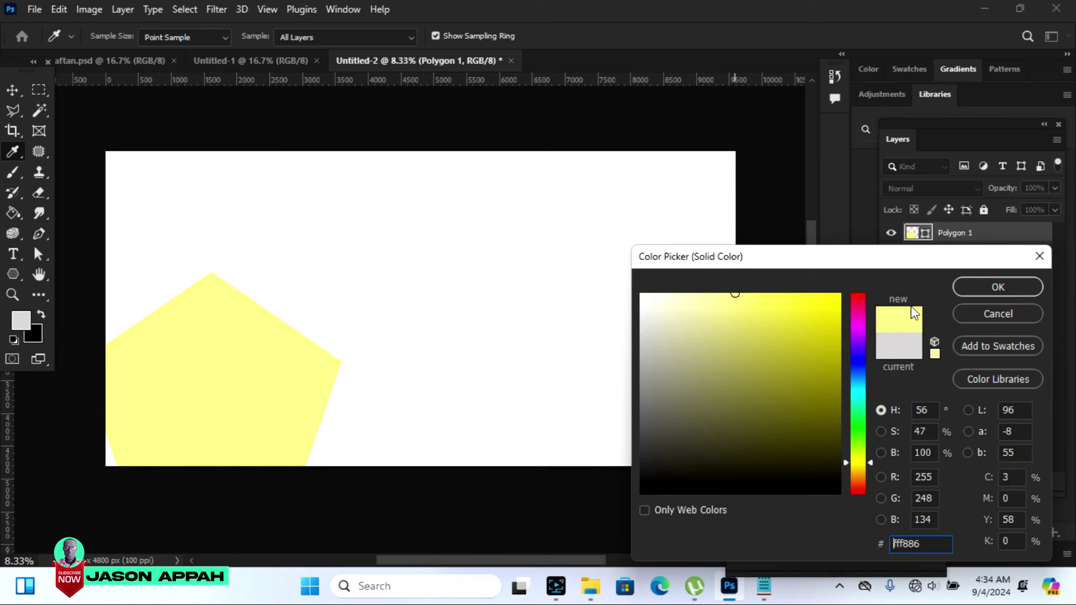
{"action": "left_click", "coordinate": [1030, 288]}
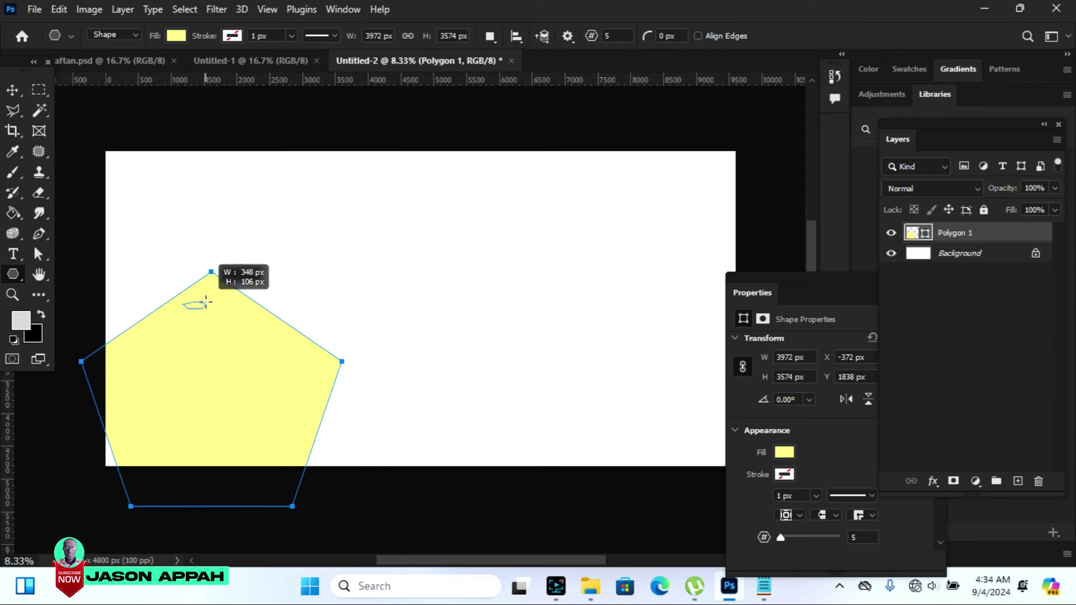
Draw a small hidden polygon near the pentagon's top, and move the pentagon up-left
{"action": "left_click_drag", "start_coordinate": [181, 300], "coordinate": [204, 312]}
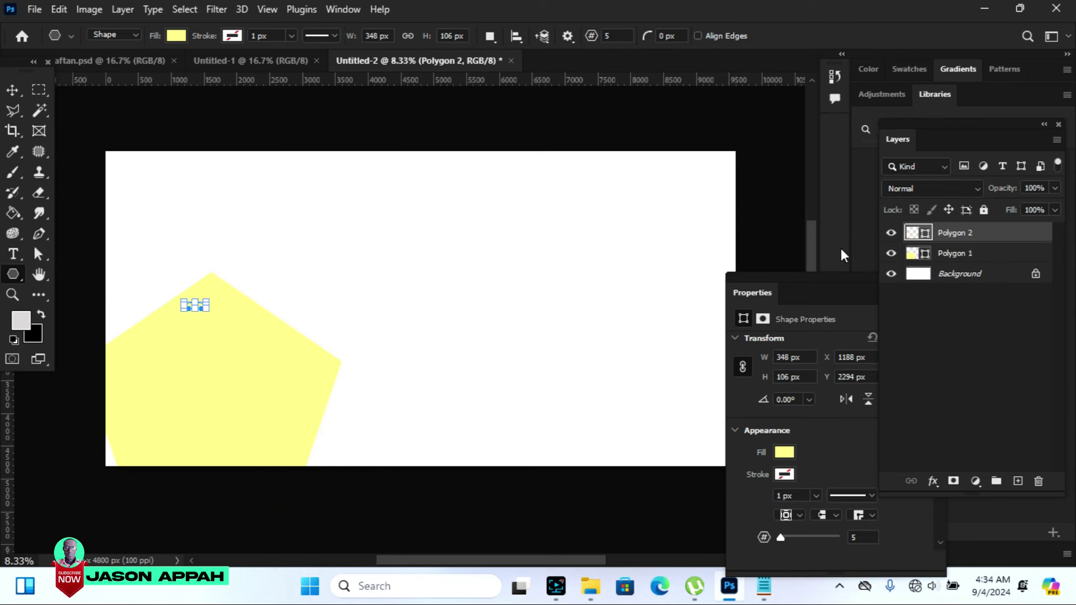
{"action": "left_click", "coordinate": [891, 233]}
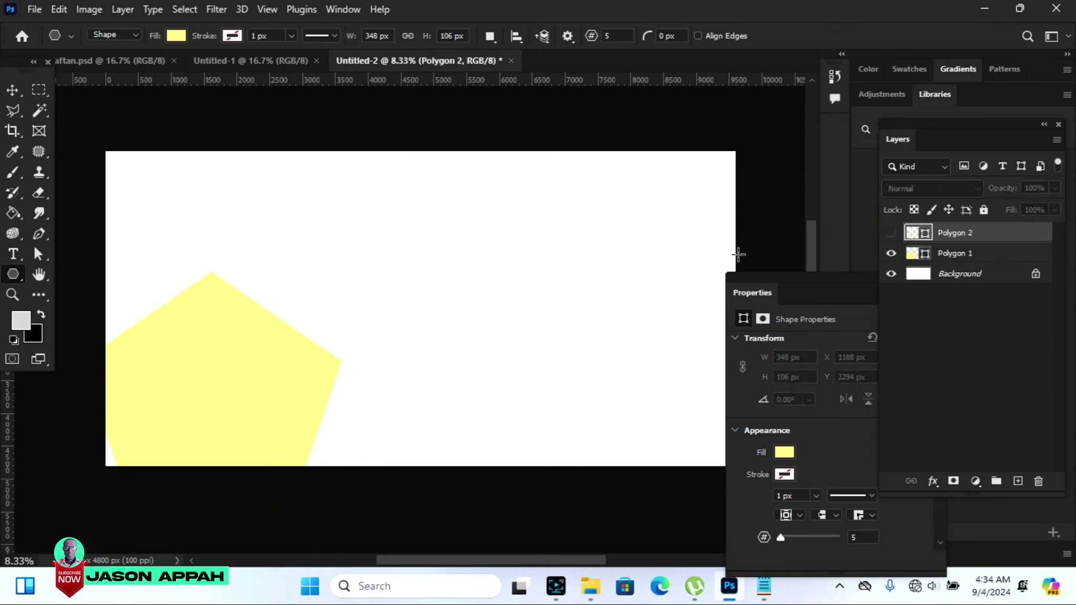
{"action": "left_click", "coordinate": [11, 92]}
{"action": "left_click_drag", "start_coordinate": [241, 396], "coordinate": [215, 295]}
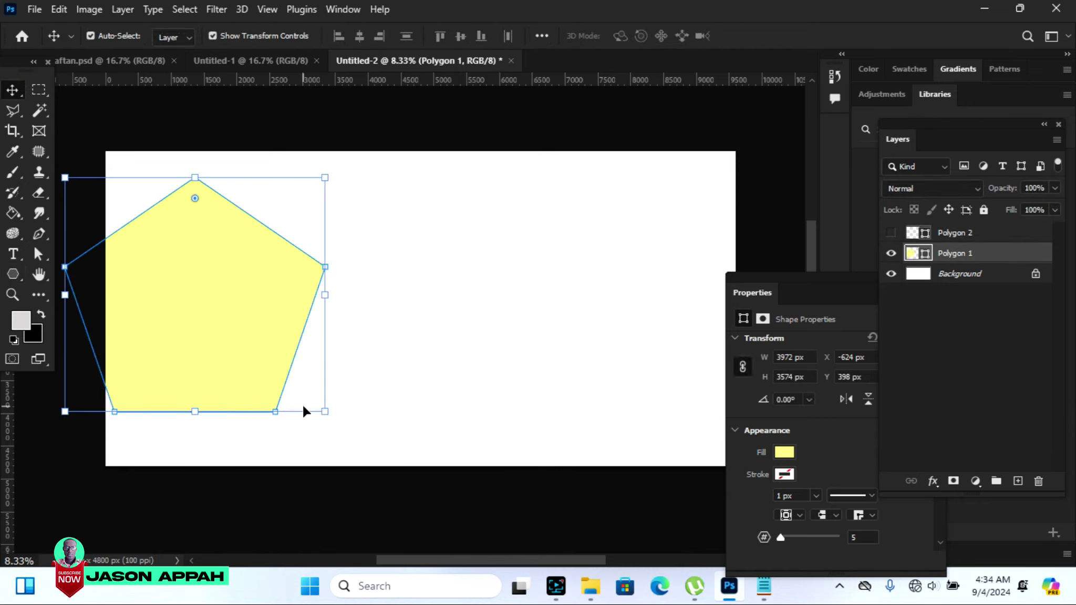
Scale the pentagon to about 140% against the top-left edges and unlock the Background
{"action": "left_click_drag", "start_coordinate": [328, 413], "coordinate": [360, 476]}
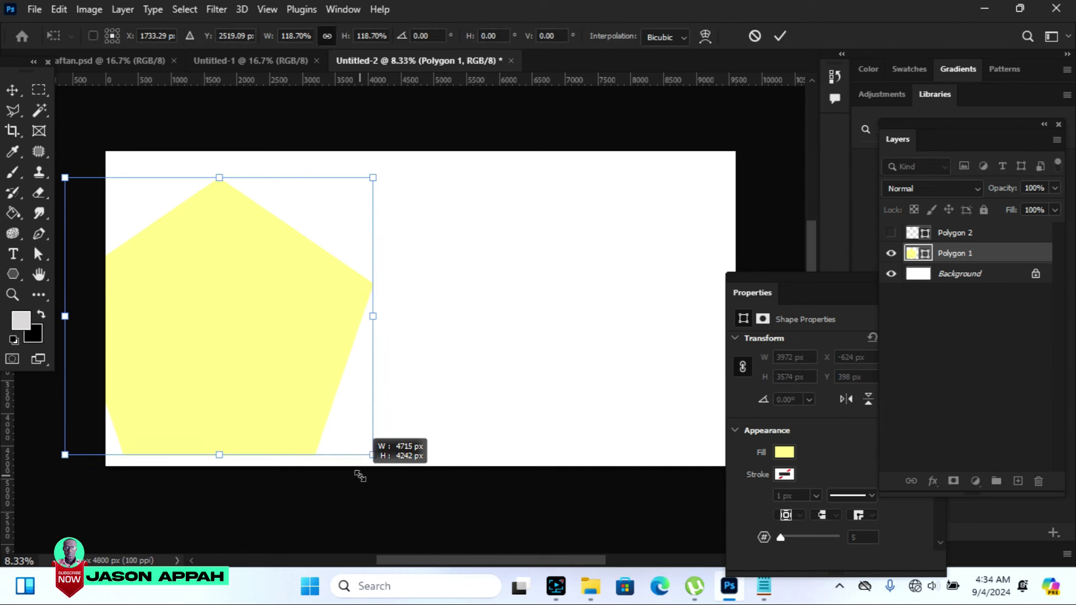
{"action": "left_click_drag", "start_coordinate": [360, 476], "coordinate": [411, 487]}
{"action": "left_click_drag", "start_coordinate": [290, 430], "coordinate": [257, 394]}
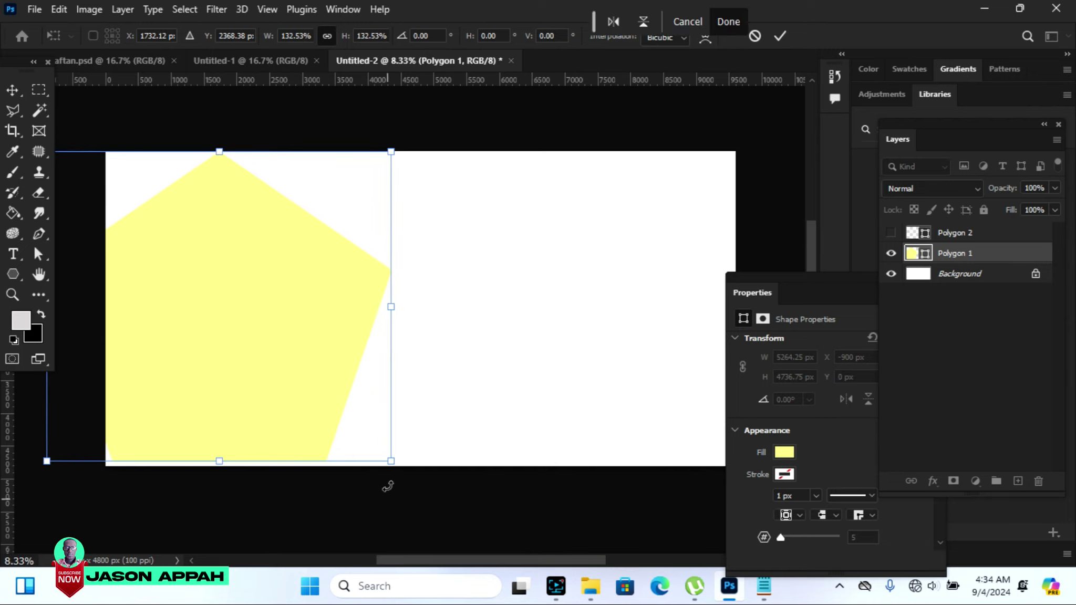
{"action": "left_click_drag", "start_coordinate": [391, 460], "coordinate": [411, 478]}
{"action": "left_click_drag", "start_coordinate": [258, 367], "coordinate": [254, 361]}
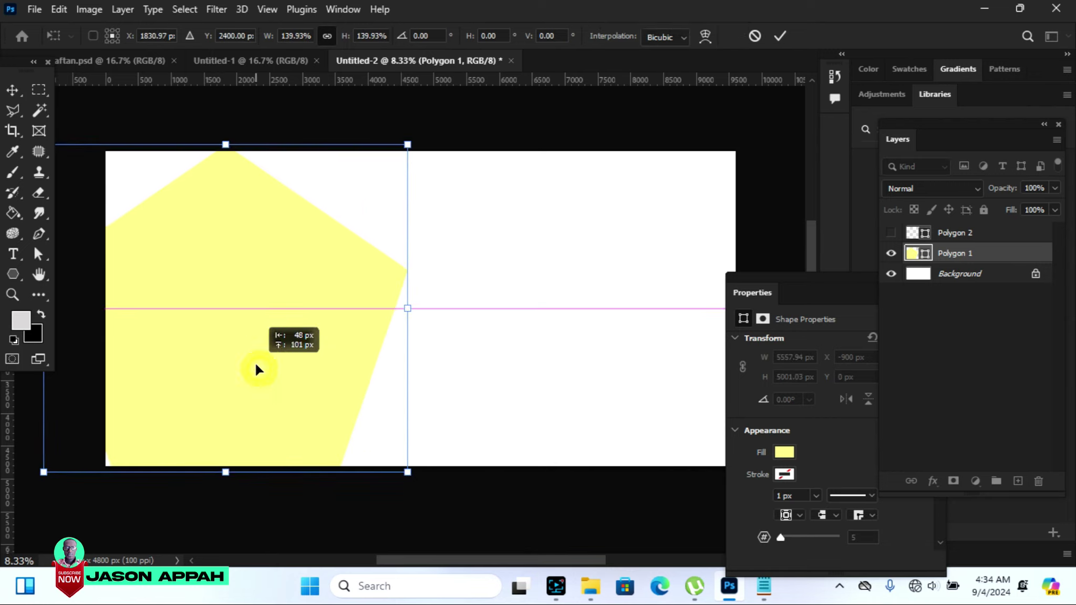
{"action": "key", "text": "Return"}
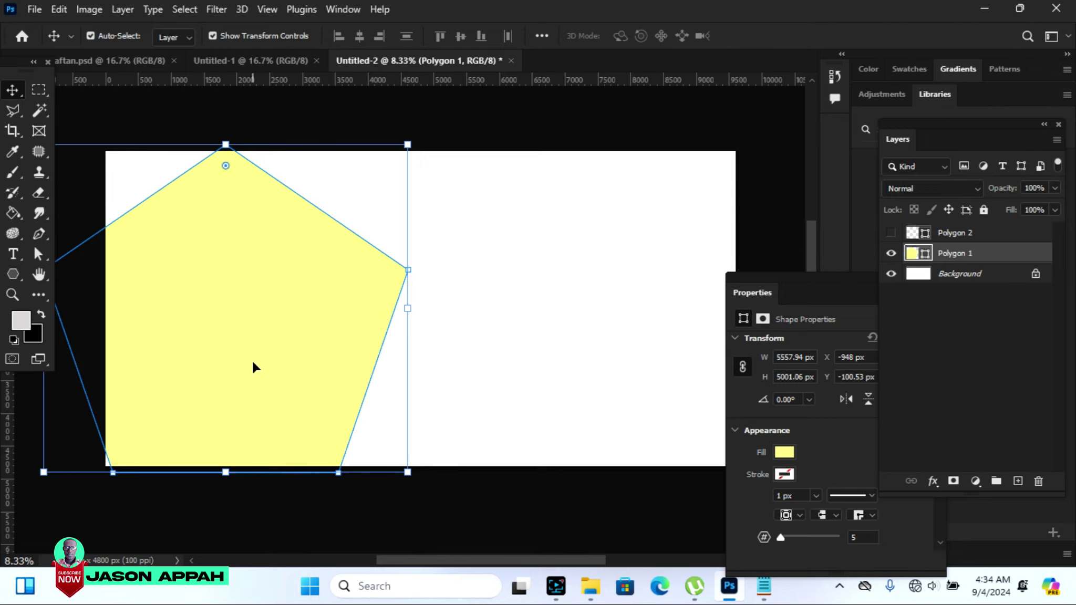
{"action": "left_click", "coordinate": [1035, 275]}
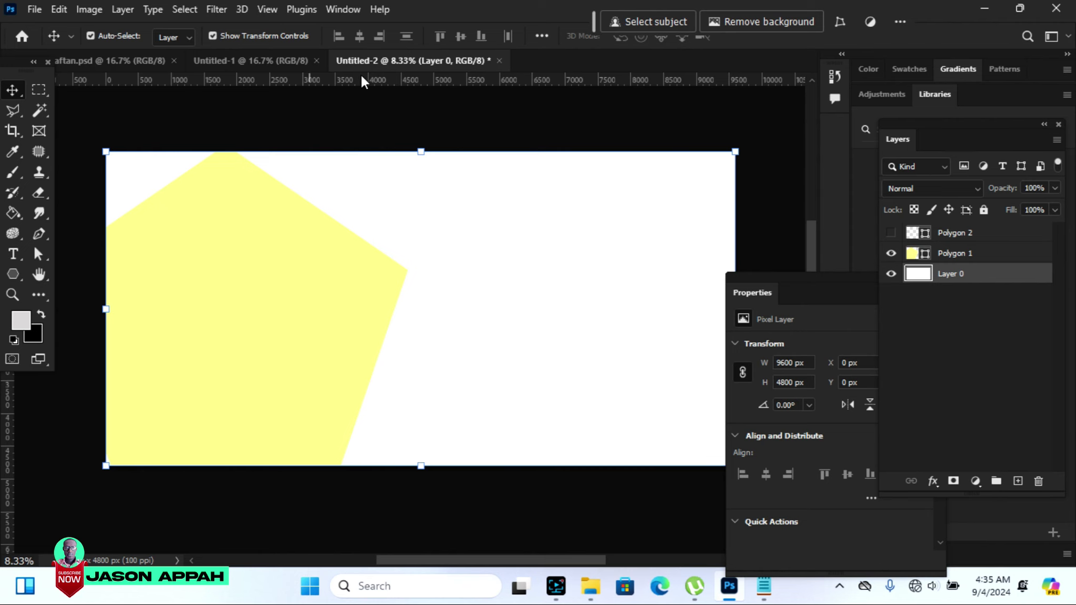
Copy the round logo from aftan.psd into the Untitled-2 banner
{"action": "left_click", "coordinate": [88, 63]}
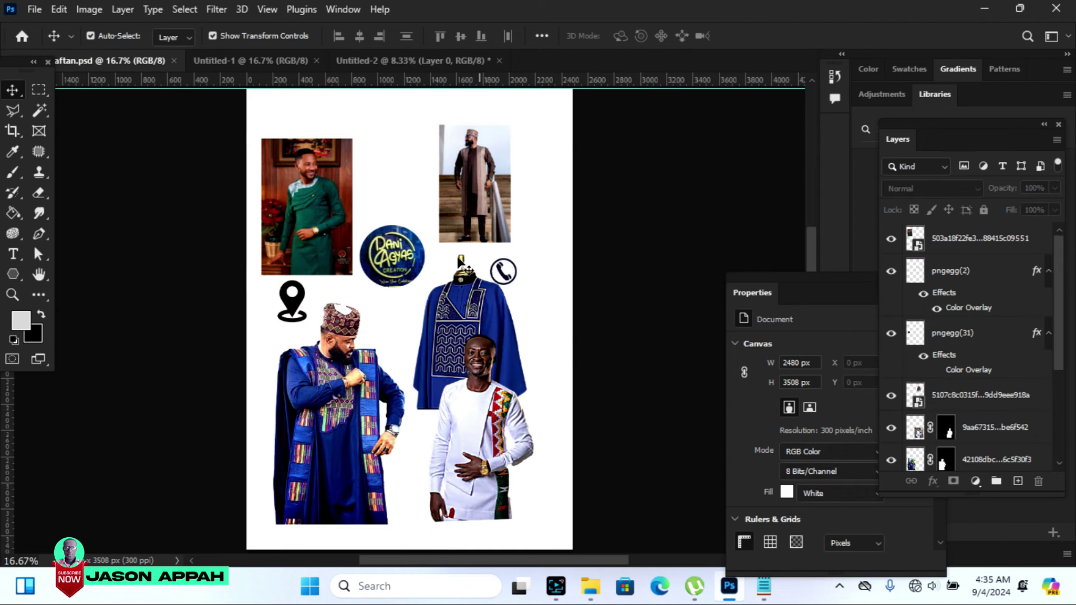
{"action": "left_click_drag", "start_coordinate": [394, 268], "coordinate": [364, 69]}
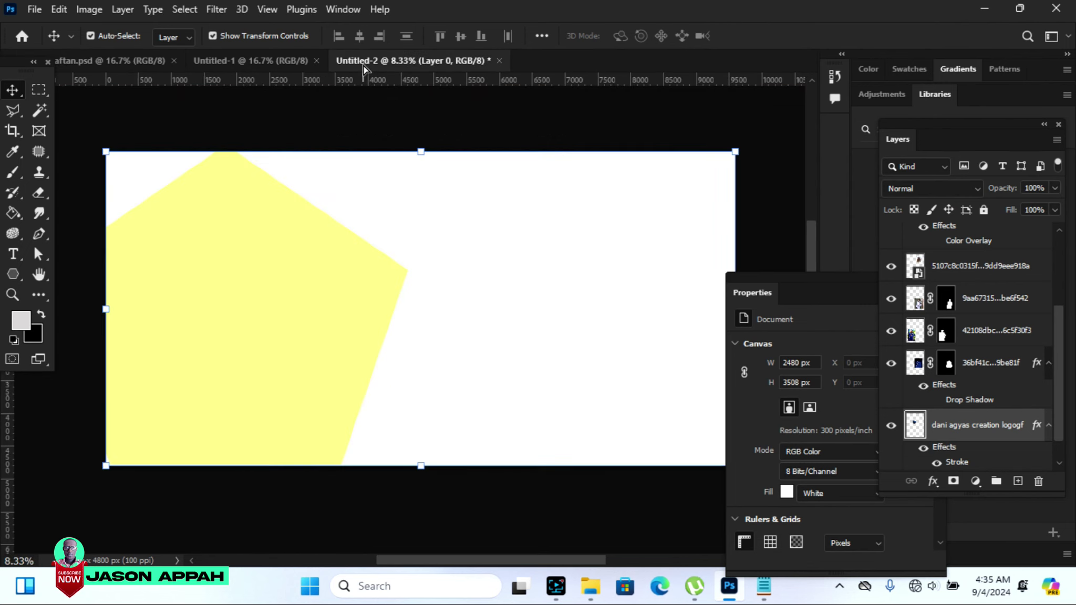
{"action": "mouse_move", "coordinate": [482, 192]}
{"action": "left_mouse_down"}
{"action": "mouse_move", "coordinate": [484, 216]}
{"action": "mouse_move", "coordinate": [472, 211]}
{"action": "left_mouse_up"}
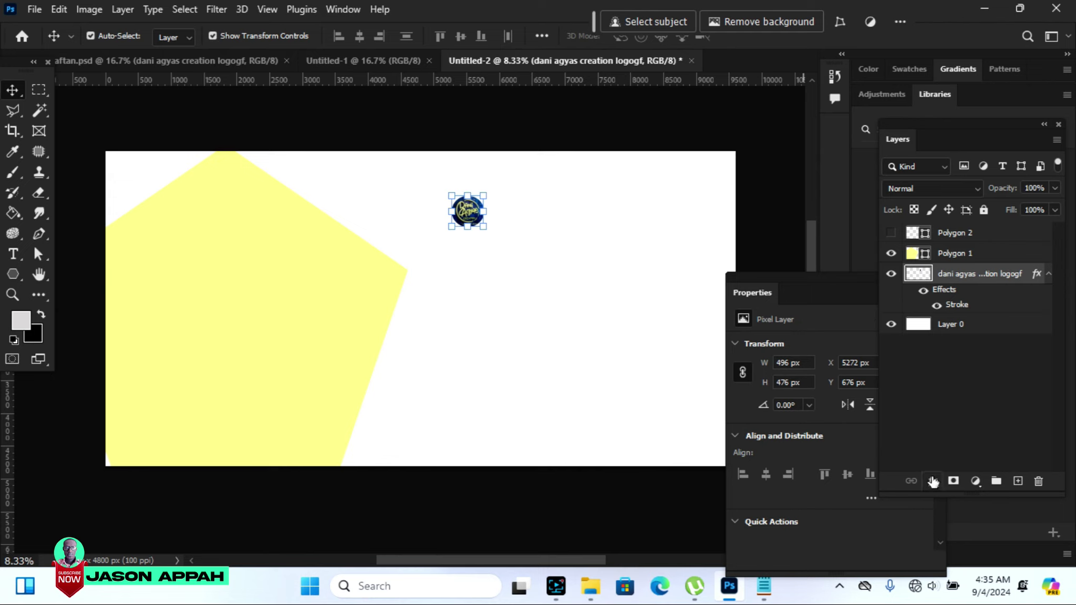
Add a grey #cdcaca Solid Color fill layer and place it below the logo
{"action": "left_click", "coordinate": [976, 481]}
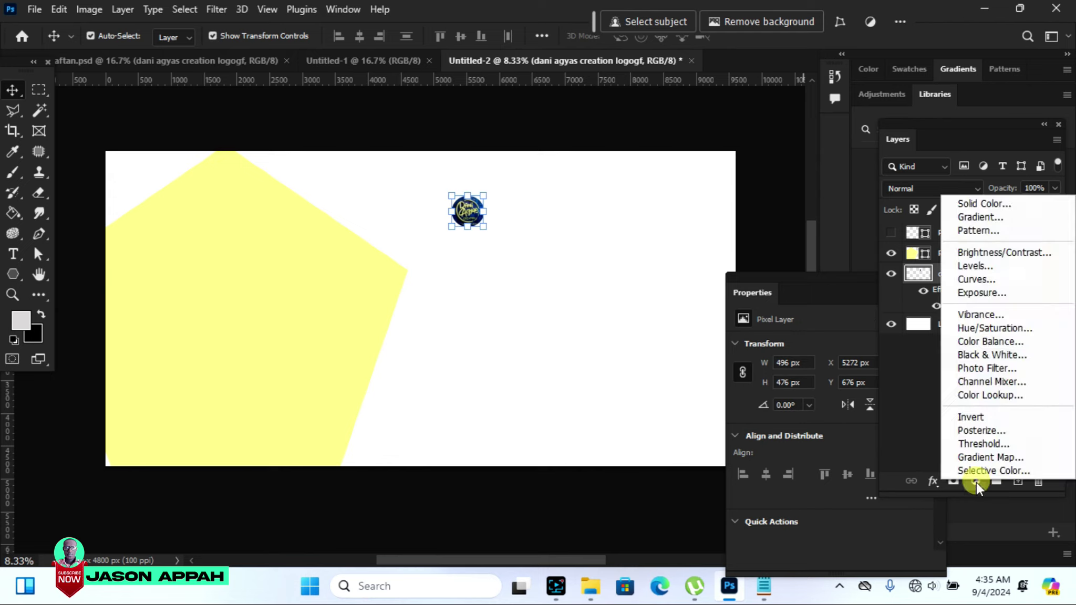
{"action": "left_click", "coordinate": [1029, 252]}
{"action": "left_click", "coordinate": [982, 204]}
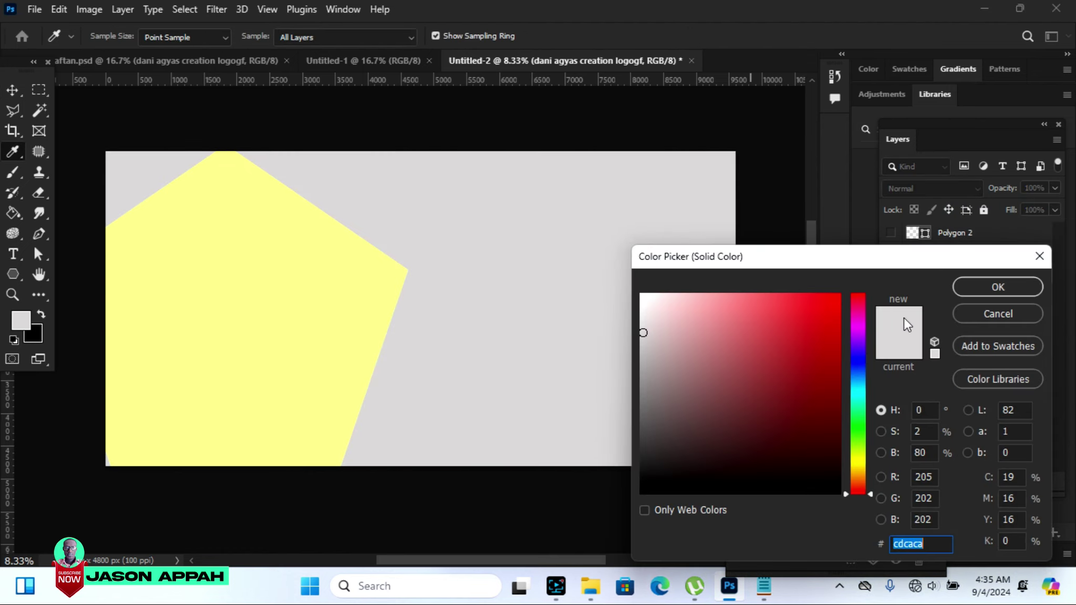
{"action": "left_click", "coordinate": [1021, 284]}
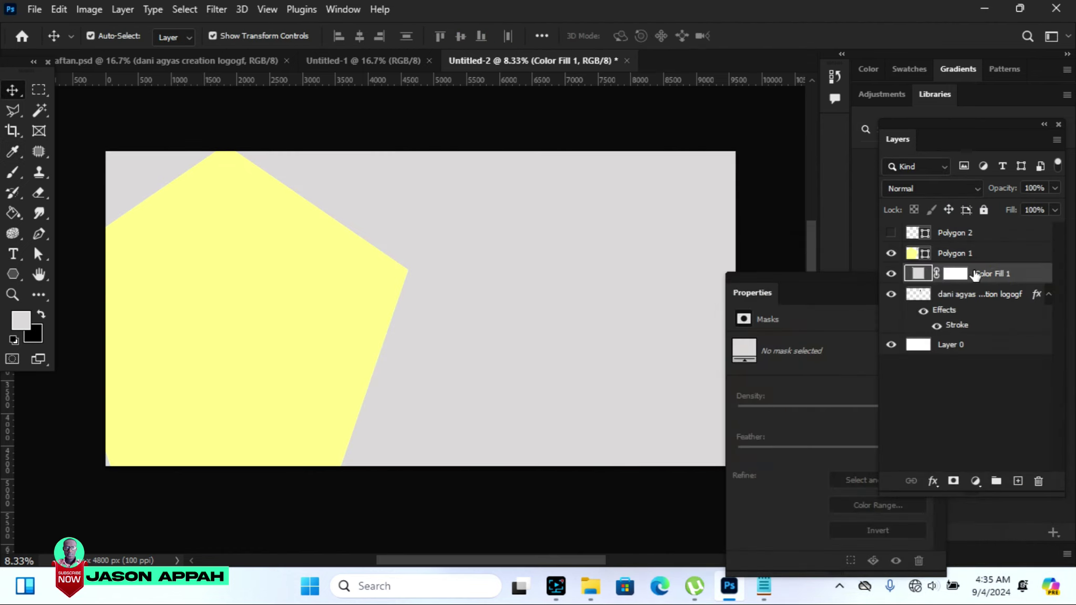
{"action": "left_click_drag", "start_coordinate": [968, 270], "coordinate": [976, 314]}
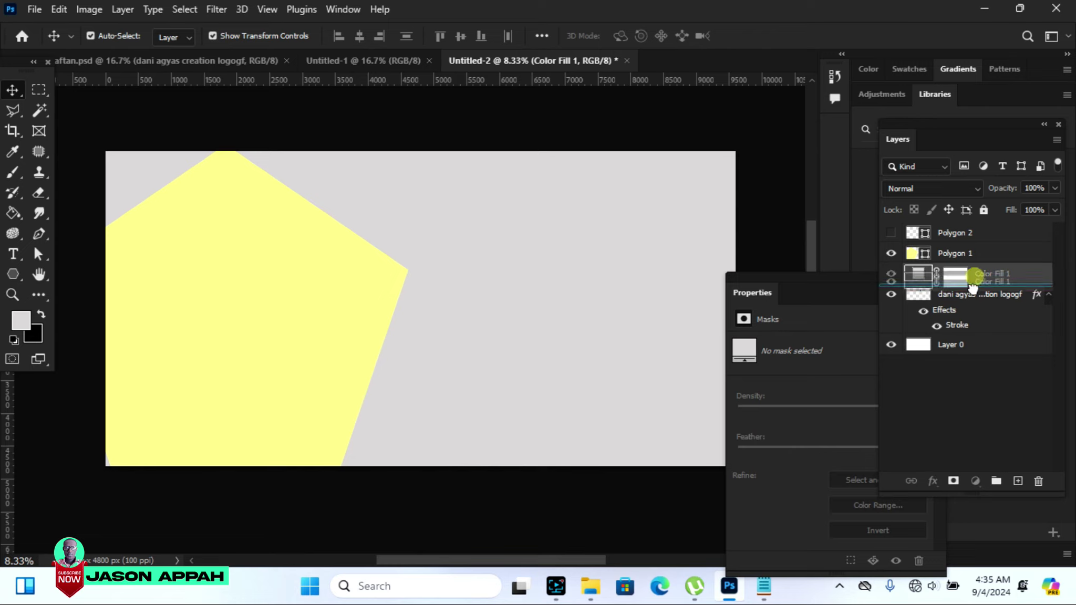
{"action": "left_click_drag", "start_coordinate": [970, 274], "coordinate": [976, 339]}
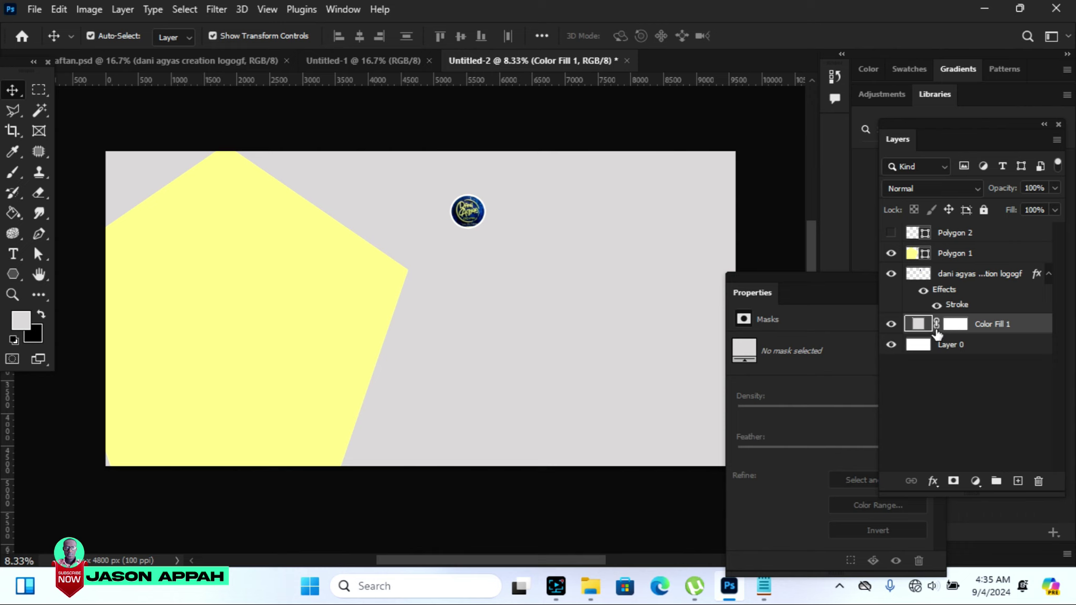
Change Color Fill 1 to dark navy #0d1327 sampled from the logo
{"action": "double_click", "coordinate": [917, 327]}
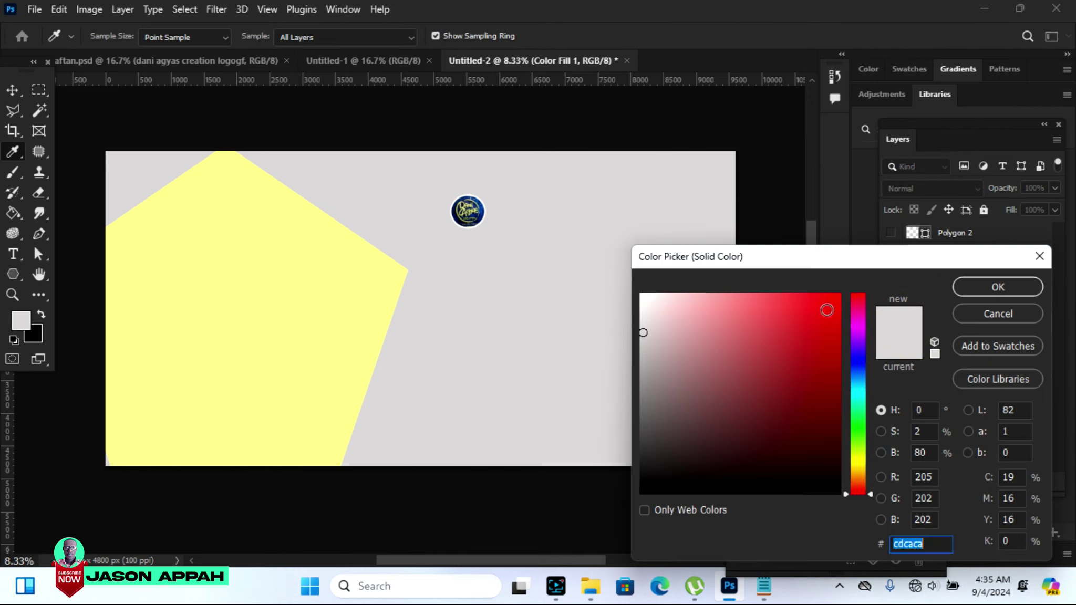
{"action": "left_click", "coordinate": [462, 210]}
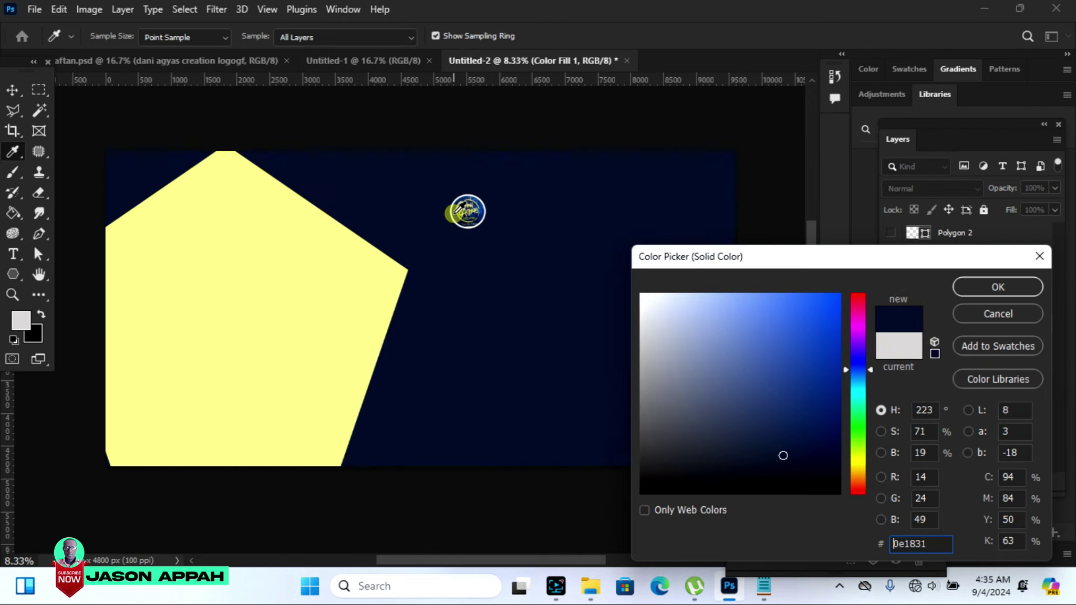
{"action": "left_click", "coordinate": [464, 214]}
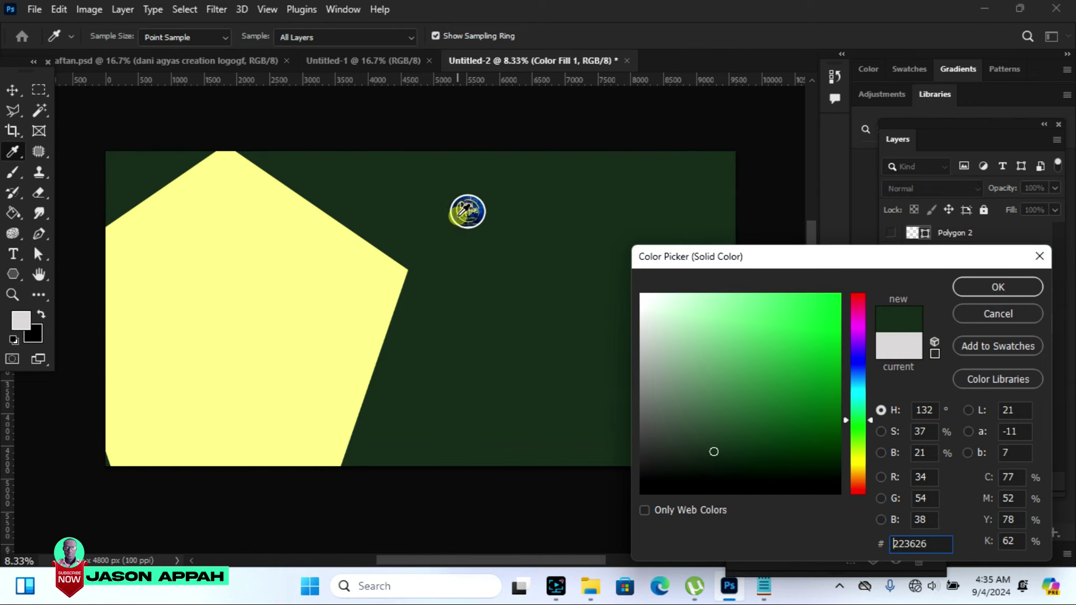
{"action": "left_click", "coordinate": [464, 213]}
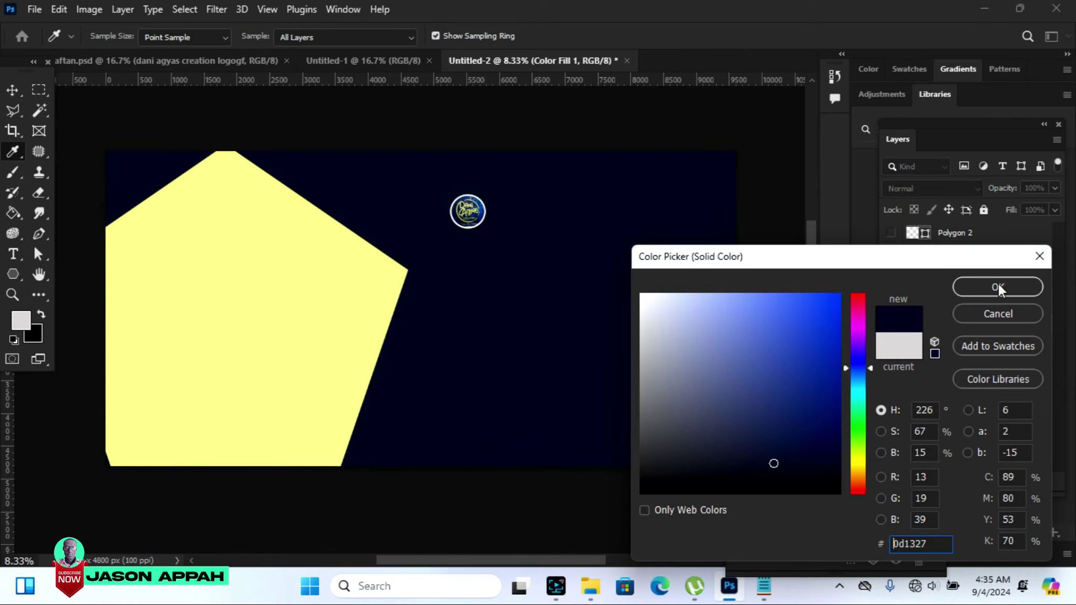
{"action": "left_click", "coordinate": [1011, 289]}
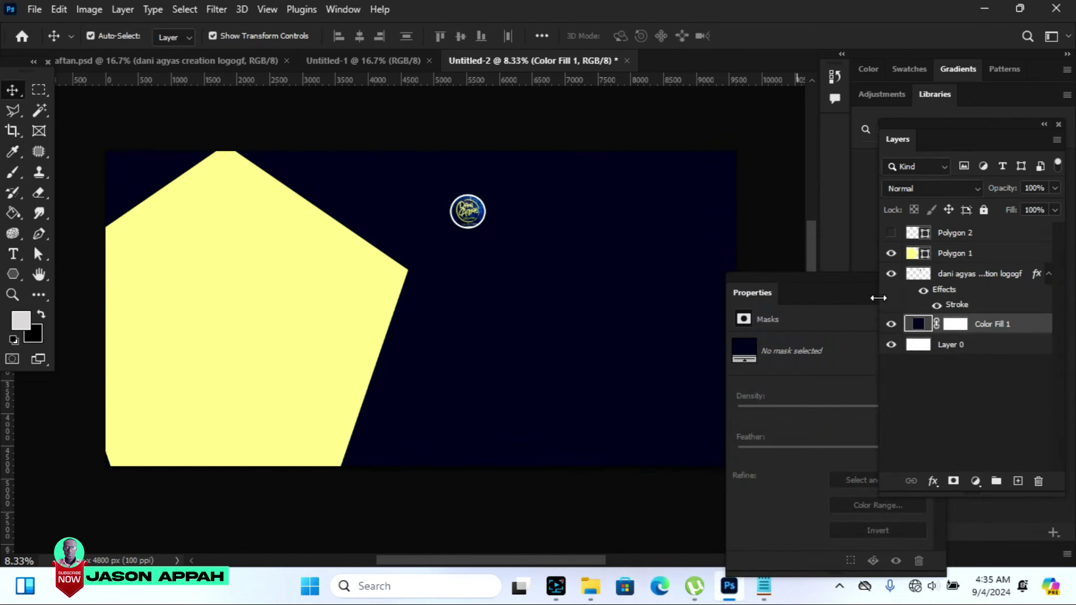
{"action": "left_click", "coordinate": [967, 274]}
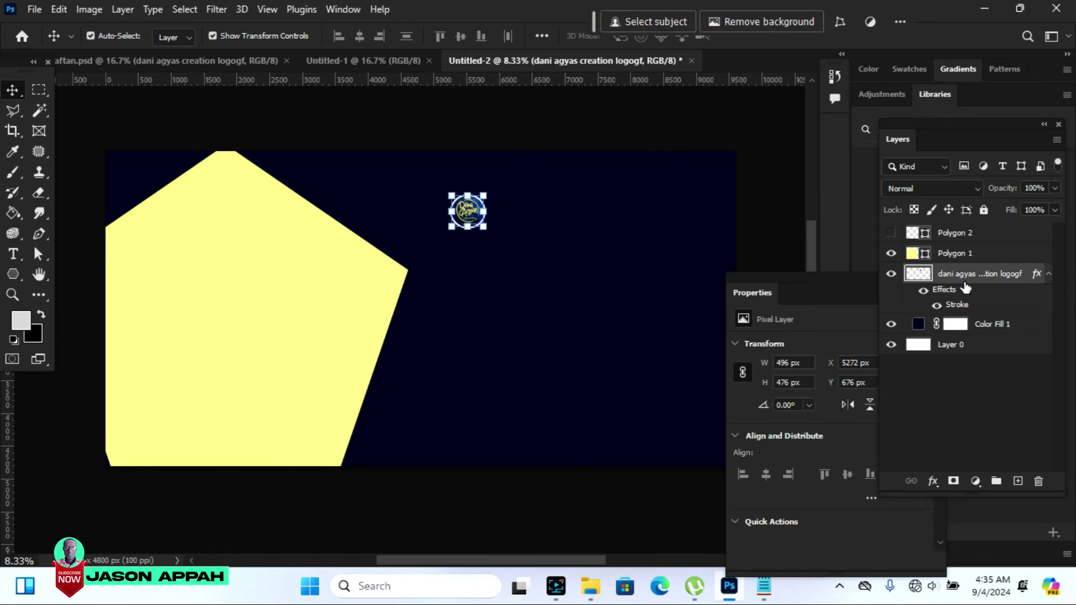
Move the logo left and scale the pentagon to about 107%, flush with the top edge
{"action": "mouse_move", "coordinate": [471, 217]}
{"action": "left_mouse_down"}
{"action": "mouse_move", "coordinate": [440, 218]}
{"action": "mouse_move", "coordinate": [436, 204]}
{"action": "left_mouse_up"}
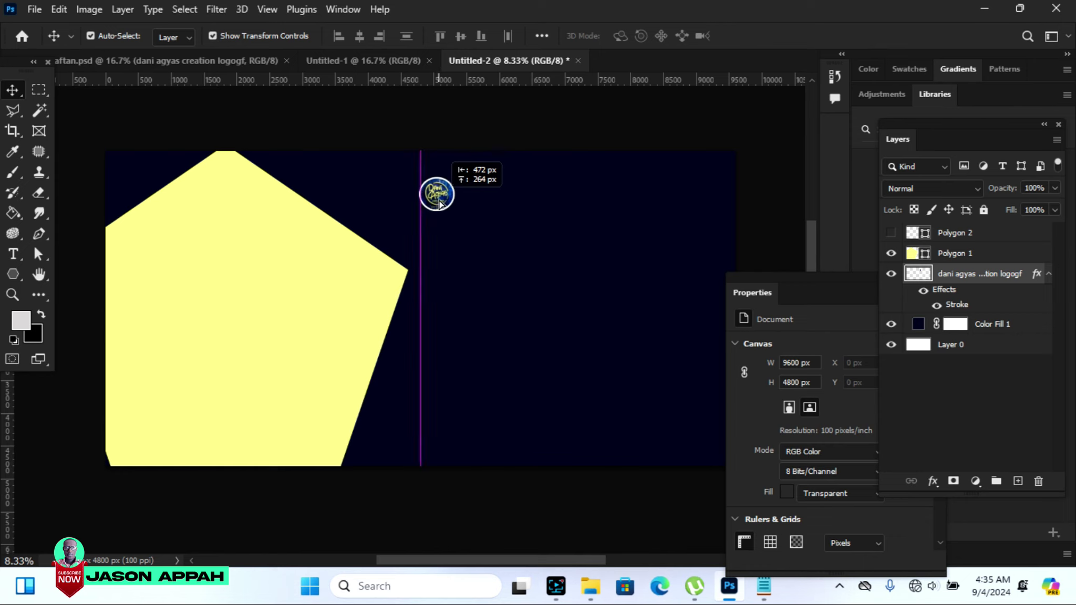
{"action": "left_click", "coordinate": [251, 355]}
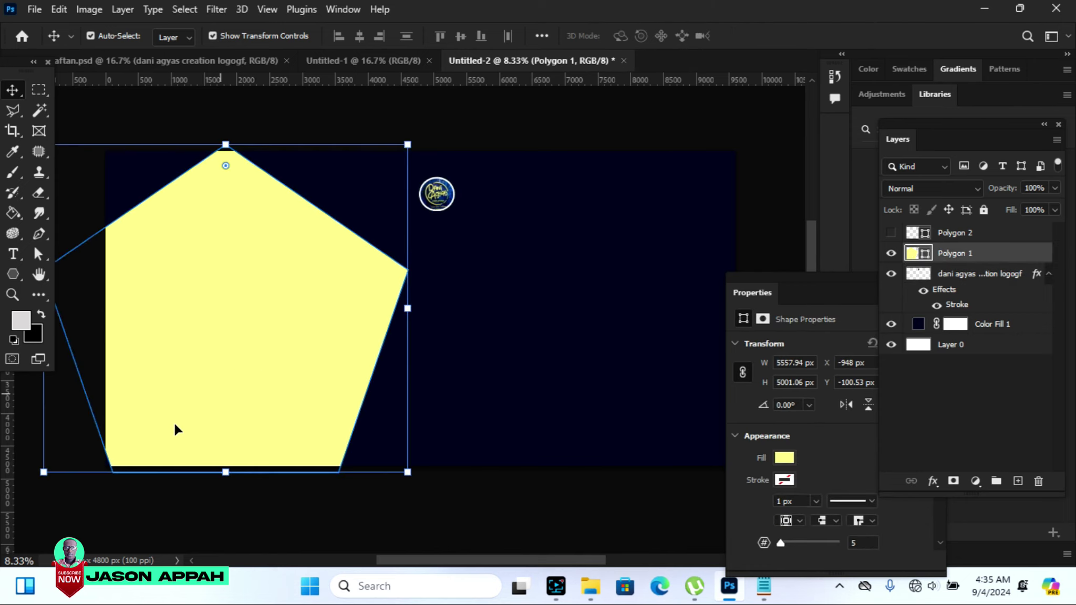
{"action": "left_click_drag", "start_coordinate": [44, 472], "coordinate": [16, 496]}
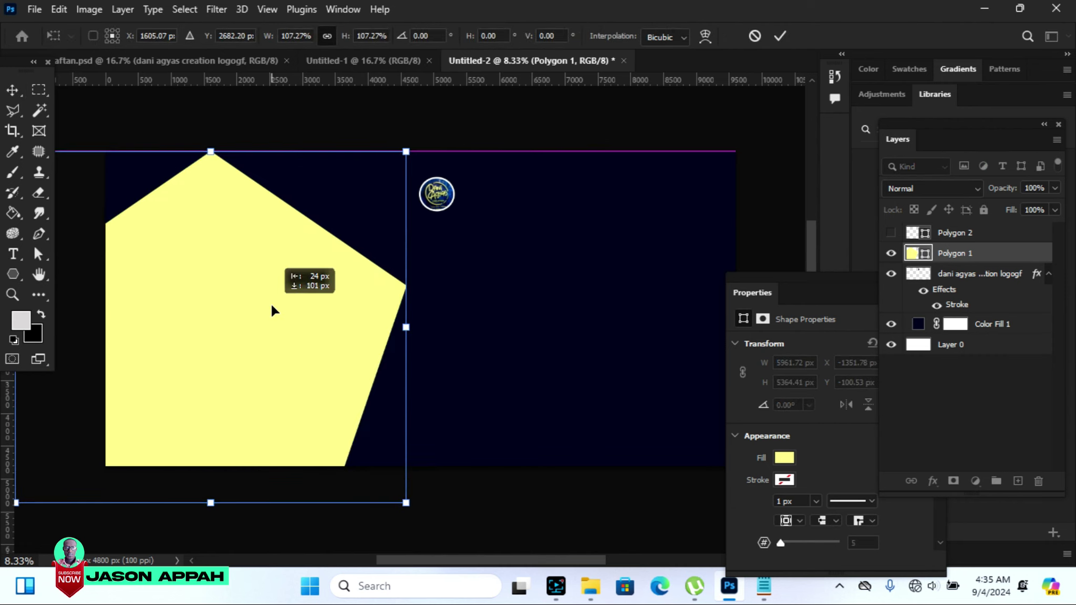
{"action": "left_click_drag", "start_coordinate": [272, 305], "coordinate": [271, 305]}
{"action": "left_click", "coordinate": [780, 36]}
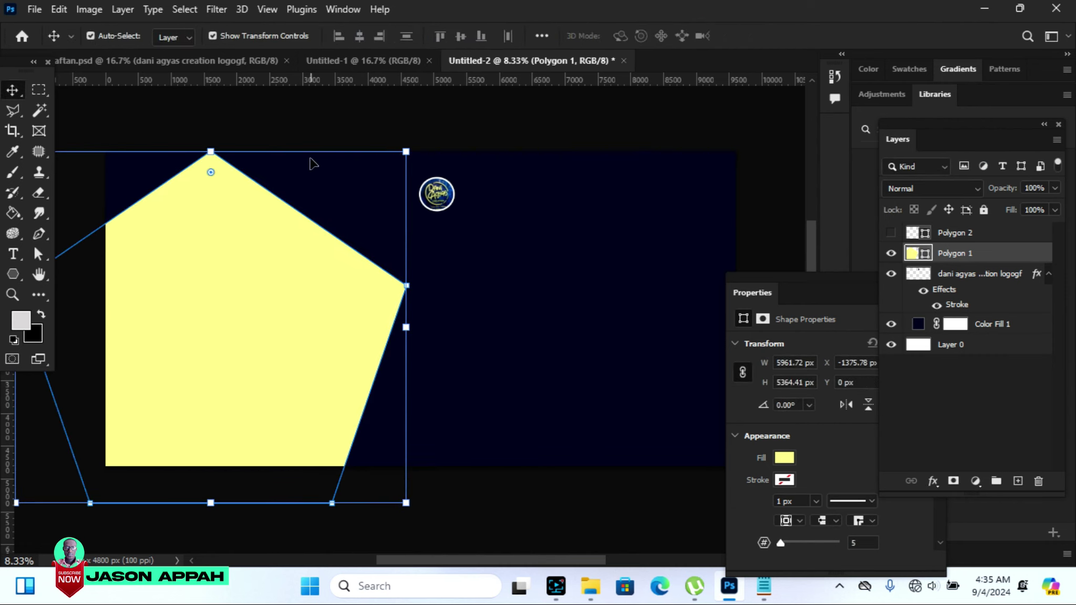
{"action": "left_click", "coordinate": [212, 56]}
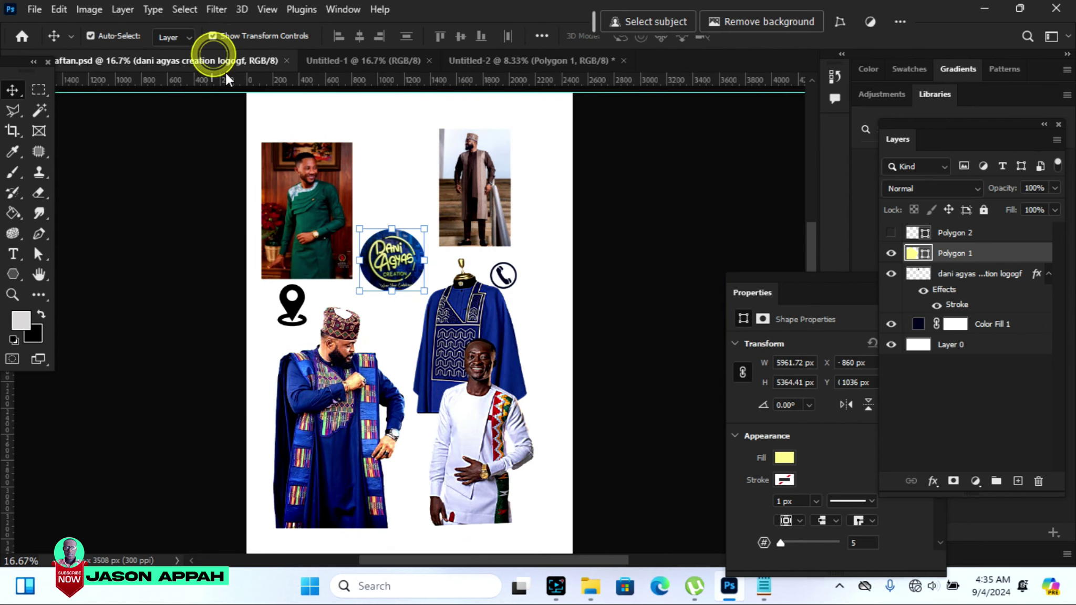
Place the blue-agbada man photo, scaled to about 260%, at the banner's bottom left
{"action": "mouse_move", "coordinate": [361, 378]}
{"action": "left_mouse_down"}
{"action": "mouse_move", "coordinate": [459, 68]}
{"action": "mouse_move", "coordinate": [507, 61]}
{"action": "left_mouse_up"}
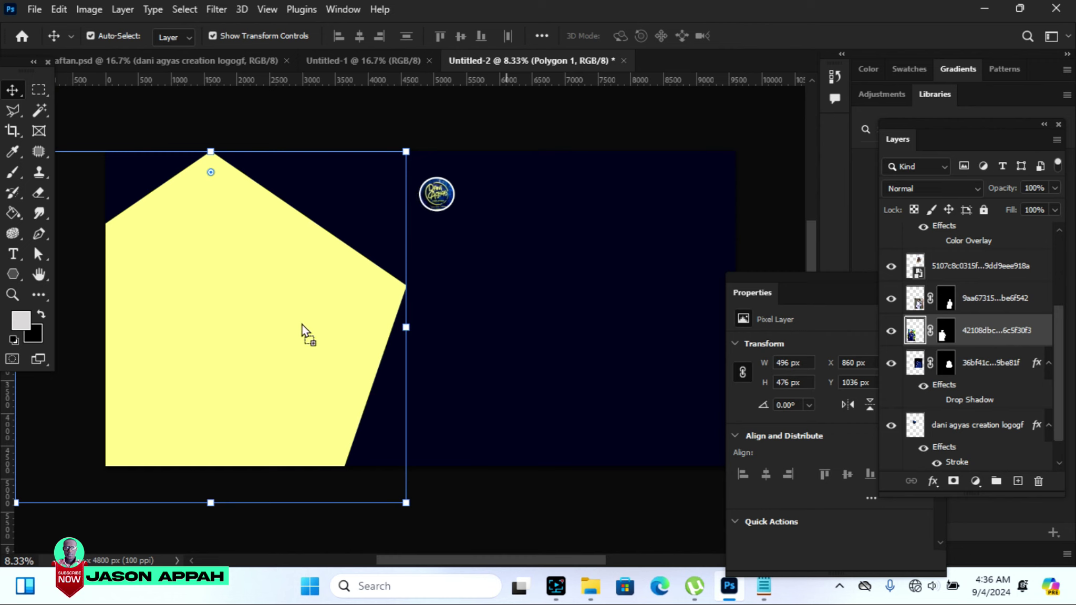
{"action": "left_click_drag", "start_coordinate": [301, 325], "coordinate": [313, 330]}
{"action": "left_click_drag", "start_coordinate": [337, 268], "coordinate": [407, 156]}
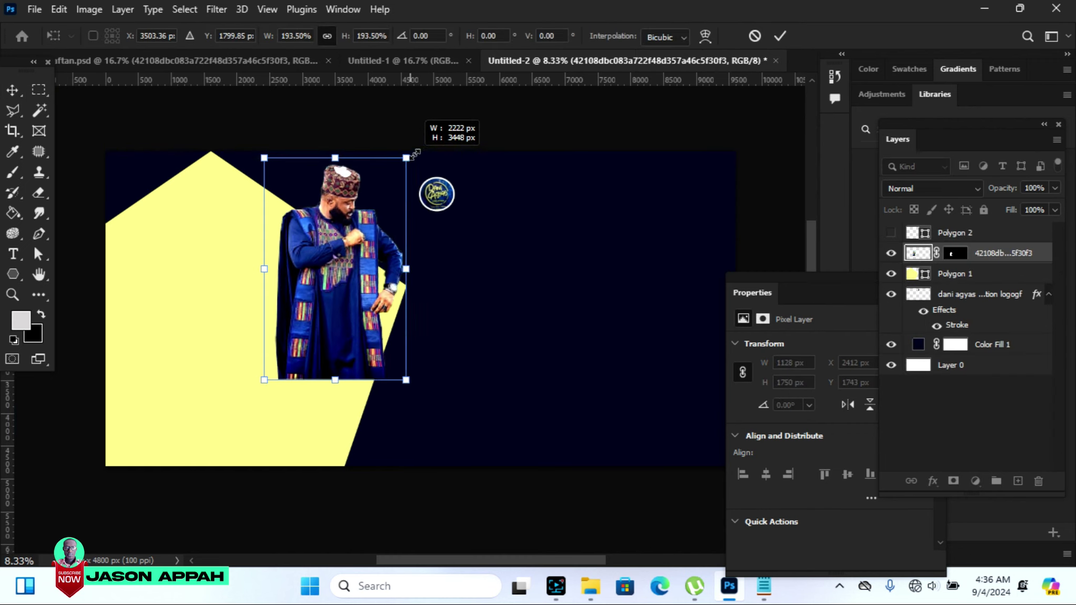
{"action": "left_click_drag", "start_coordinate": [353, 312], "coordinate": [168, 437]}
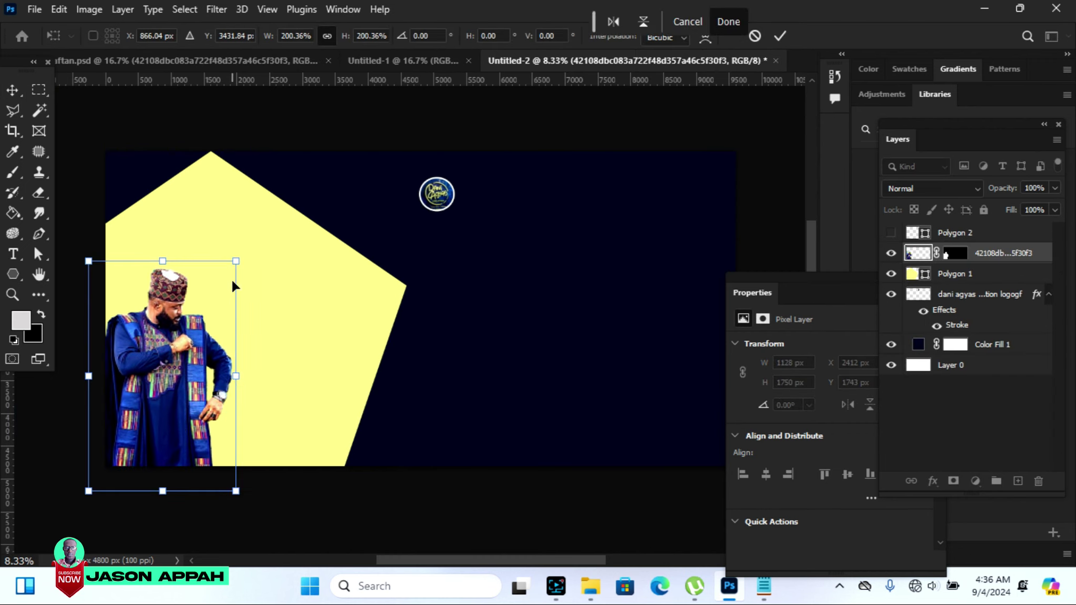
{"action": "mouse_move", "coordinate": [238, 258]}
{"action": "left_mouse_down"}
{"action": "mouse_move", "coordinate": [296, 210]}
{"action": "mouse_move", "coordinate": [275, 202]}
{"action": "left_mouse_up"}
{"action": "left_click_drag", "start_coordinate": [220, 328], "coordinate": [241, 336]}
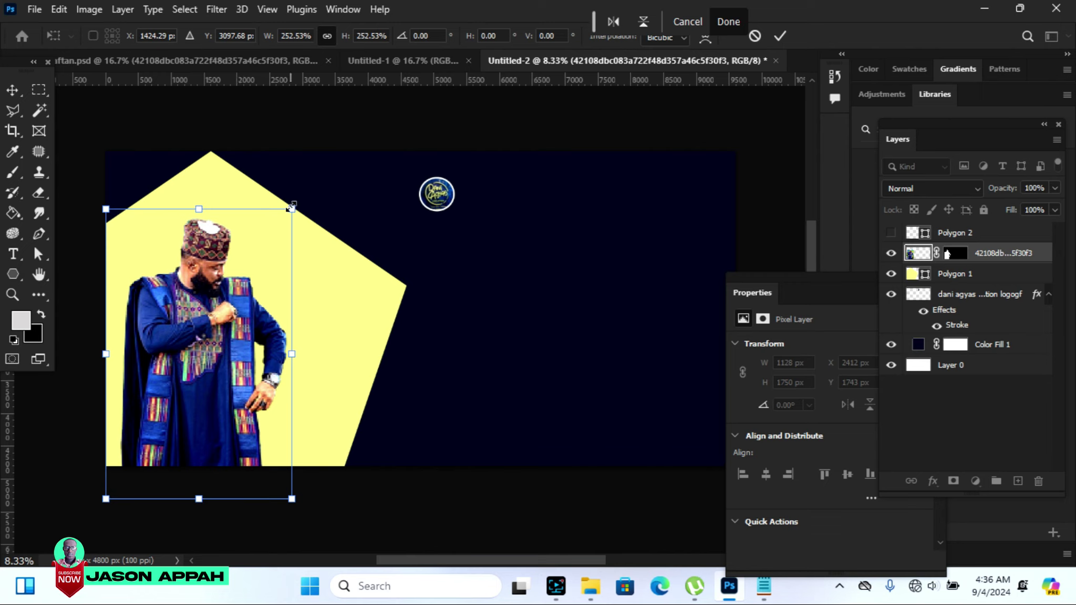
{"action": "left_click_drag", "start_coordinate": [292, 207], "coordinate": [298, 200]}
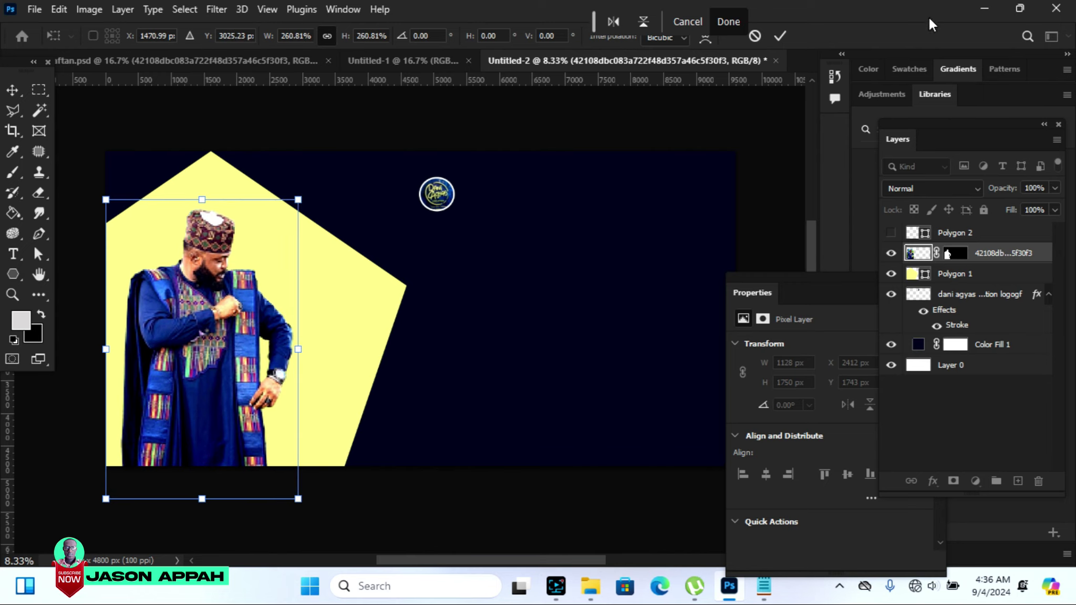
{"action": "left_click", "coordinate": [780, 35]}
{"action": "left_click", "coordinate": [544, 115]}
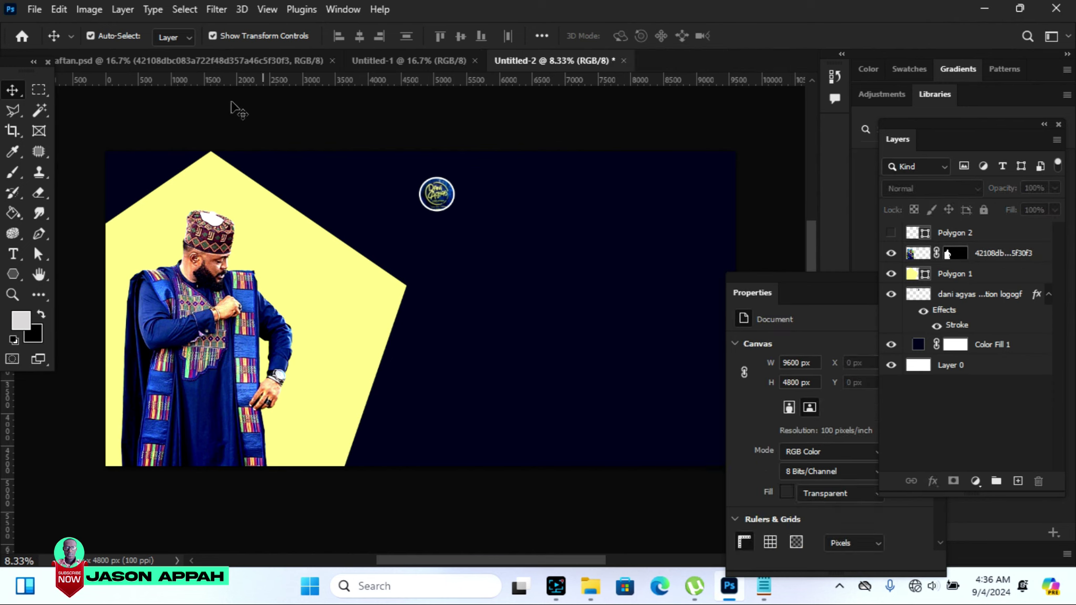
{"action": "left_click", "coordinate": [12, 274]}
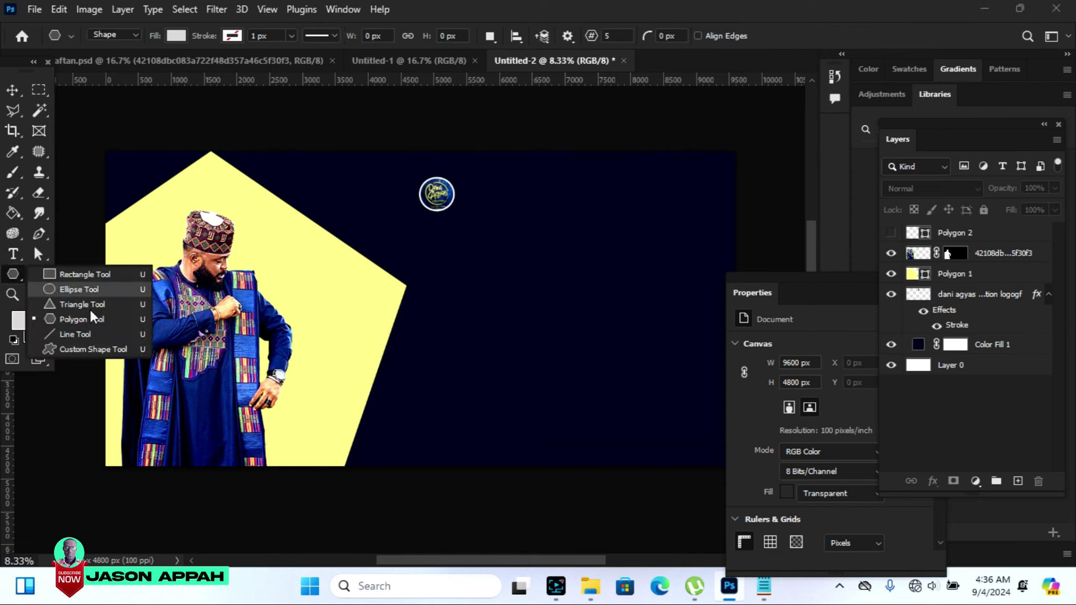
Draw a white #ffffff circle beside the man's head, overlapping the pentagon's upper-right edge
{"action": "left_click", "coordinate": [69, 289]}
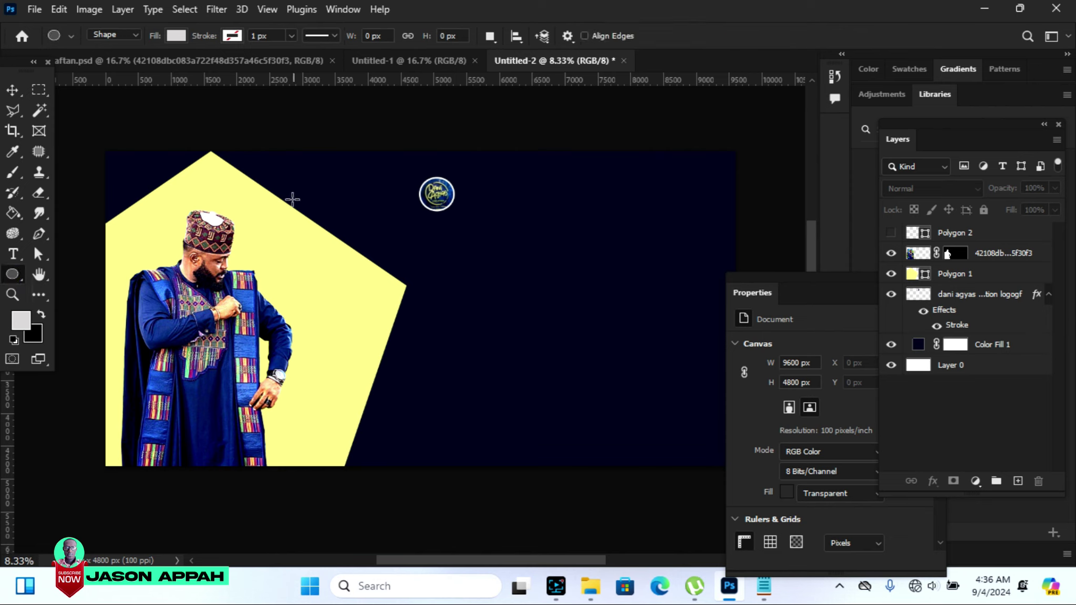
{"action": "left_click_drag", "start_coordinate": [288, 185], "coordinate": [442, 326]}
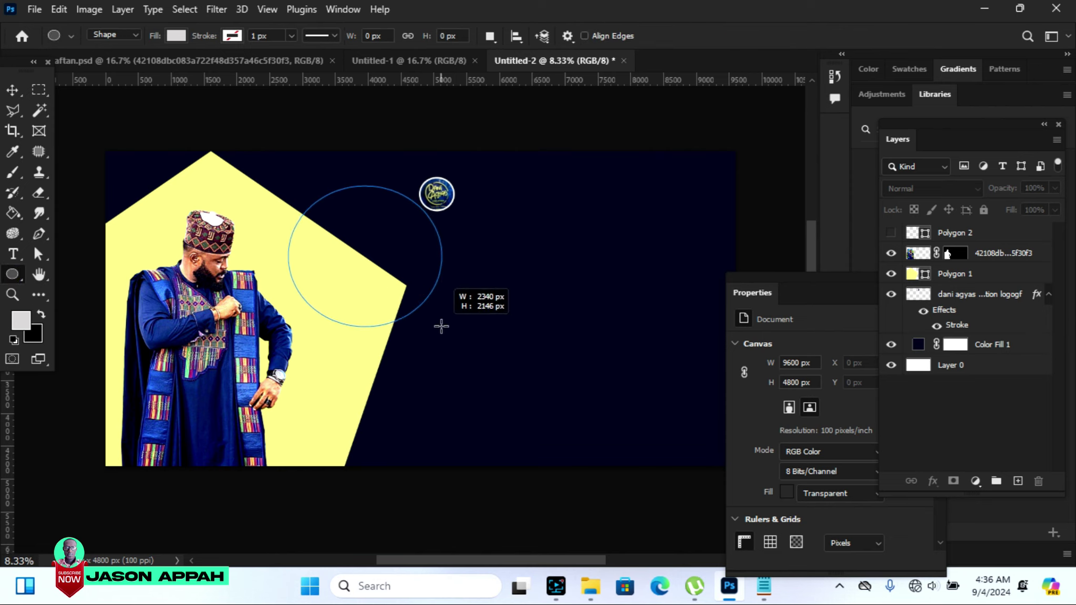
{"action": "left_click_drag", "start_coordinate": [441, 326], "coordinate": [447, 336]}
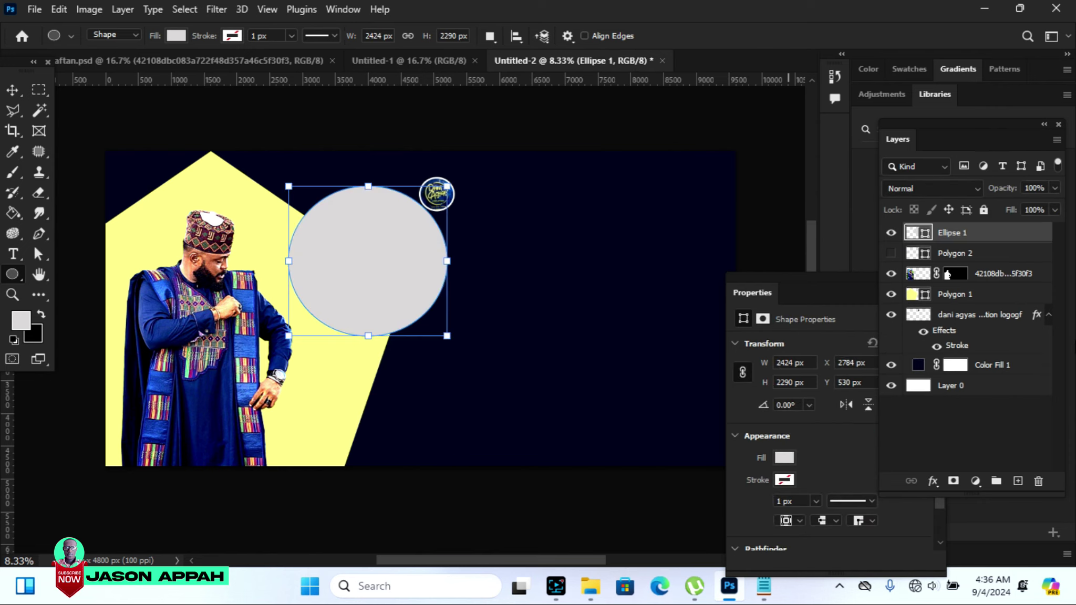
{"action": "double_click", "coordinate": [925, 237]}
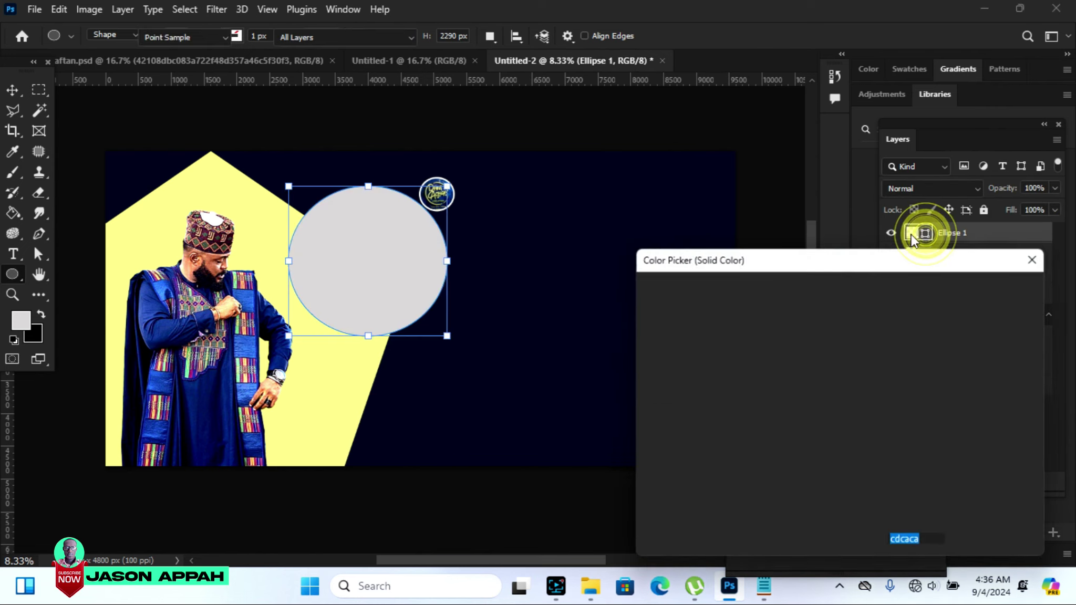
{"action": "left_click_drag", "start_coordinate": [643, 333], "coordinate": [640, 293]}
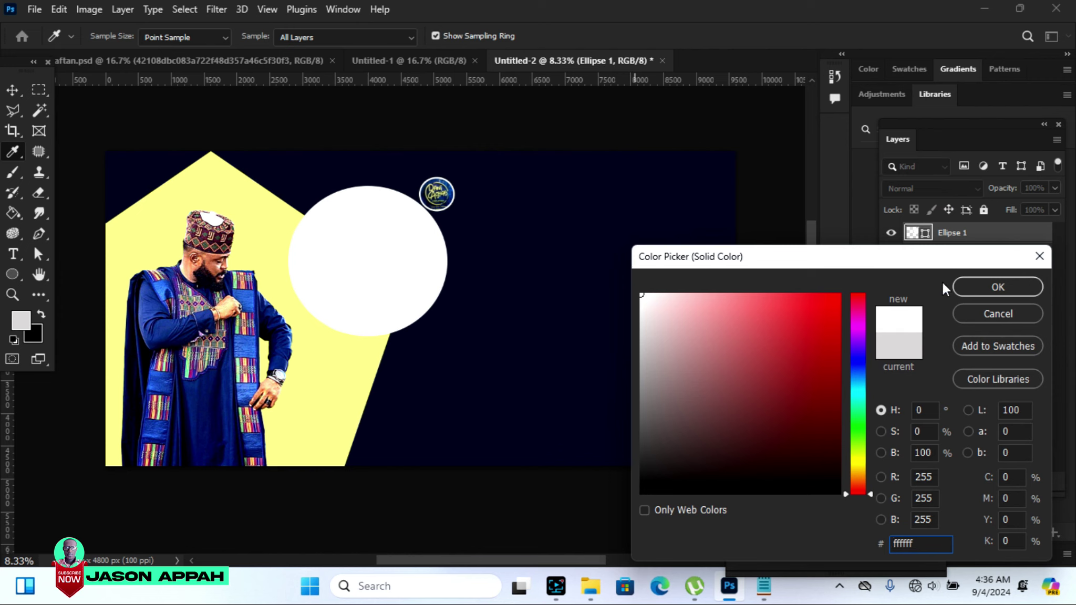
{"action": "left_click", "coordinate": [997, 286]}
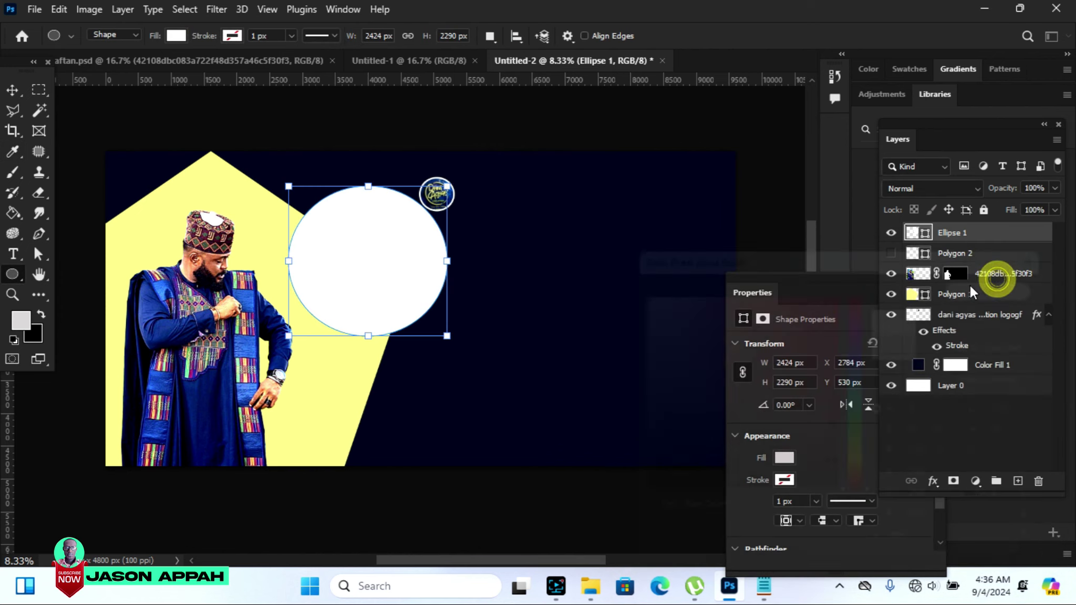
{"action": "left_click", "coordinate": [12, 90]}
{"action": "left_click_drag", "start_coordinate": [385, 259], "coordinate": [376, 247]}
{"action": "left_click", "coordinate": [343, 422]}
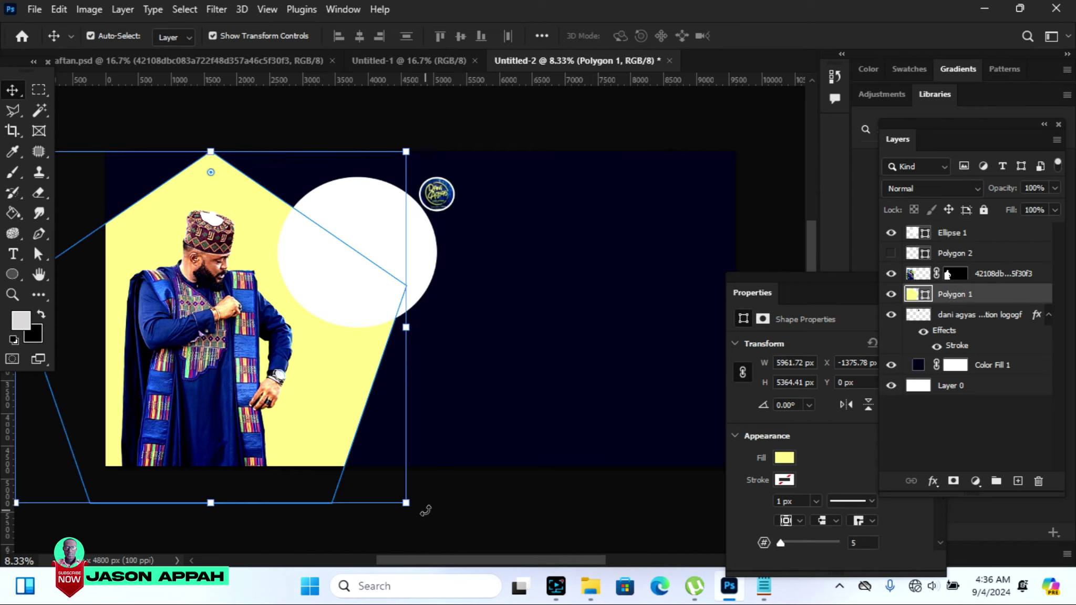
Rotate the yellow Polygon 1 about 13° and reposition it behind the model
{"action": "left_click_drag", "start_coordinate": [426, 509], "coordinate": [390, 524]}
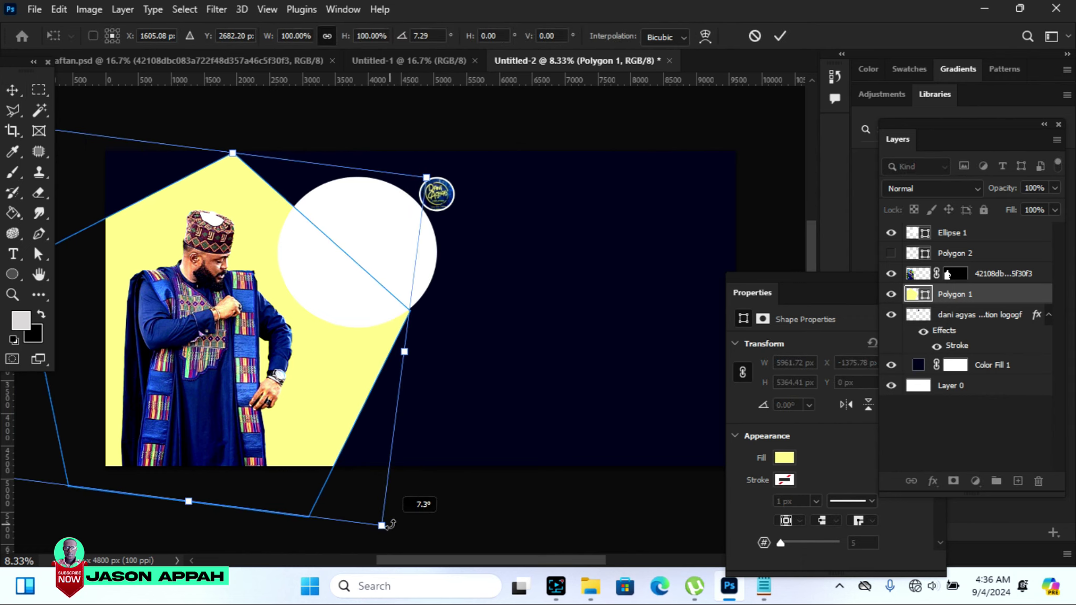
{"action": "left_click_drag", "start_coordinate": [390, 524], "coordinate": [363, 531]}
{"action": "left_click_drag", "start_coordinate": [317, 432], "coordinate": [259, 428]}
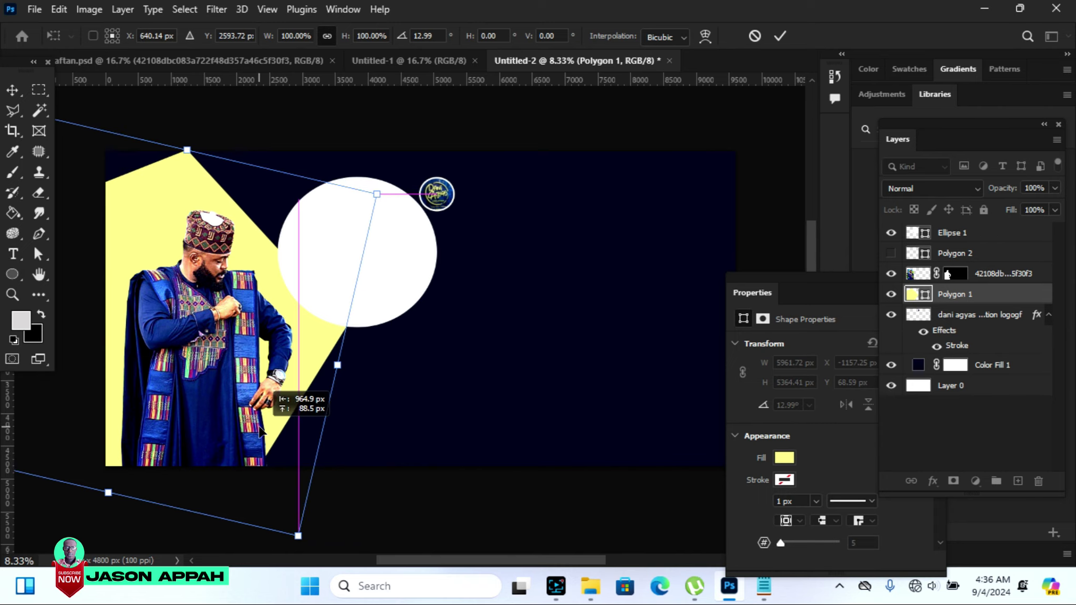
{"action": "left_click_drag", "start_coordinate": [259, 432], "coordinate": [289, 477]}
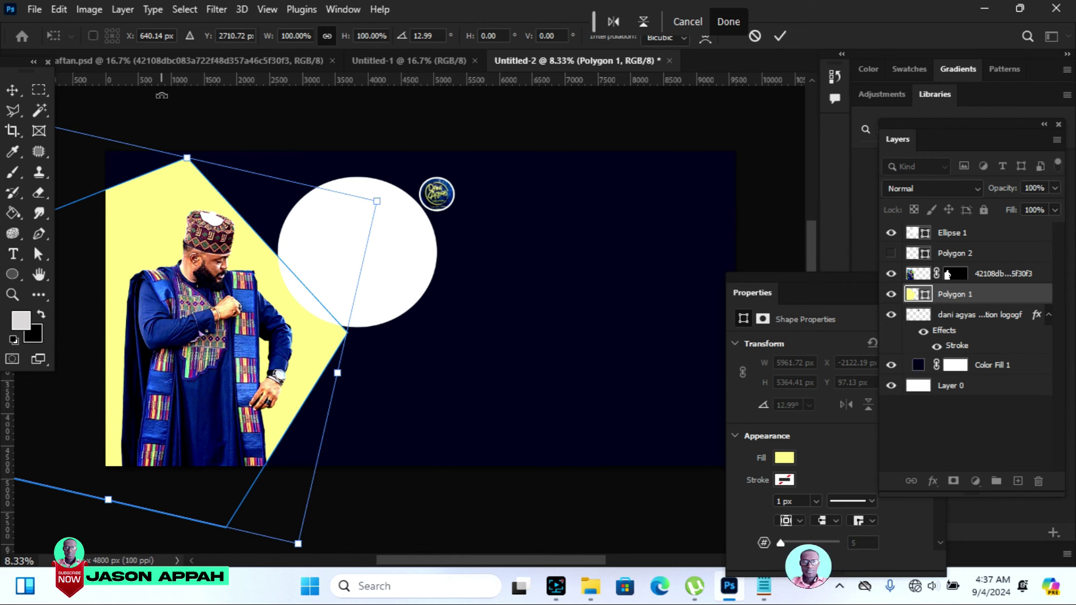
{"action": "key", "text": "Return"}
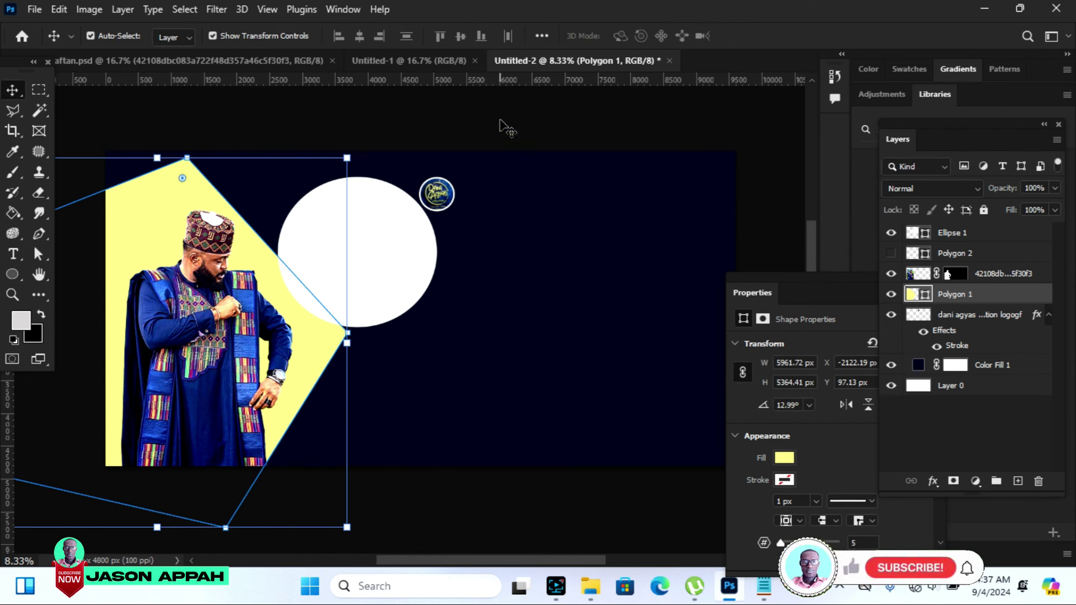
Move the white Ellipse 1 circle up and to the left
{"action": "left_click", "coordinate": [499, 120]}
{"action": "left_click_drag", "start_coordinate": [379, 273], "coordinate": [355, 265]}
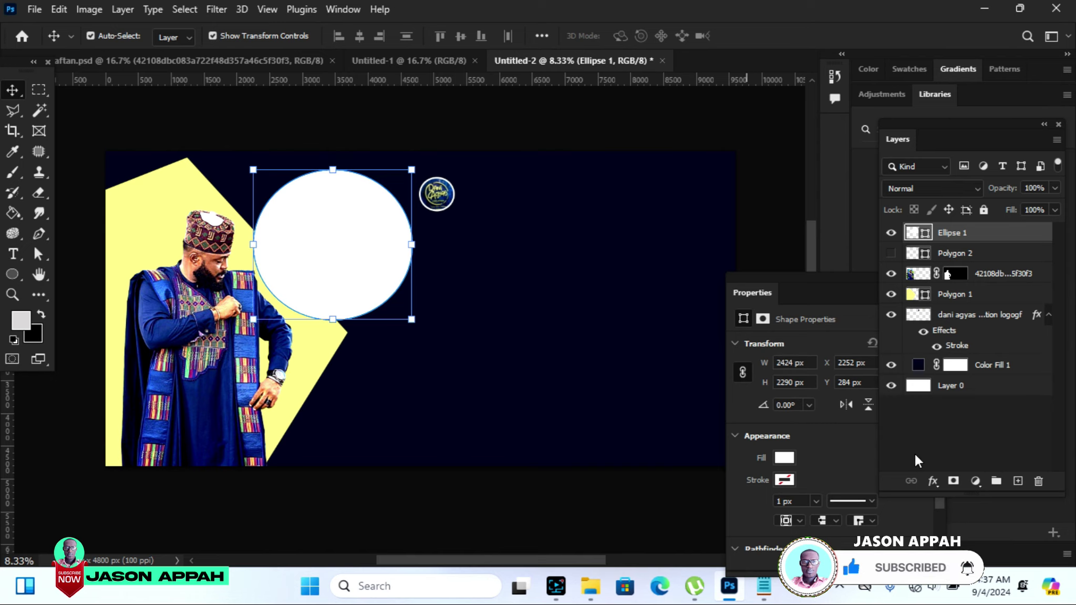
{"action": "left_click", "coordinate": [925, 489]}
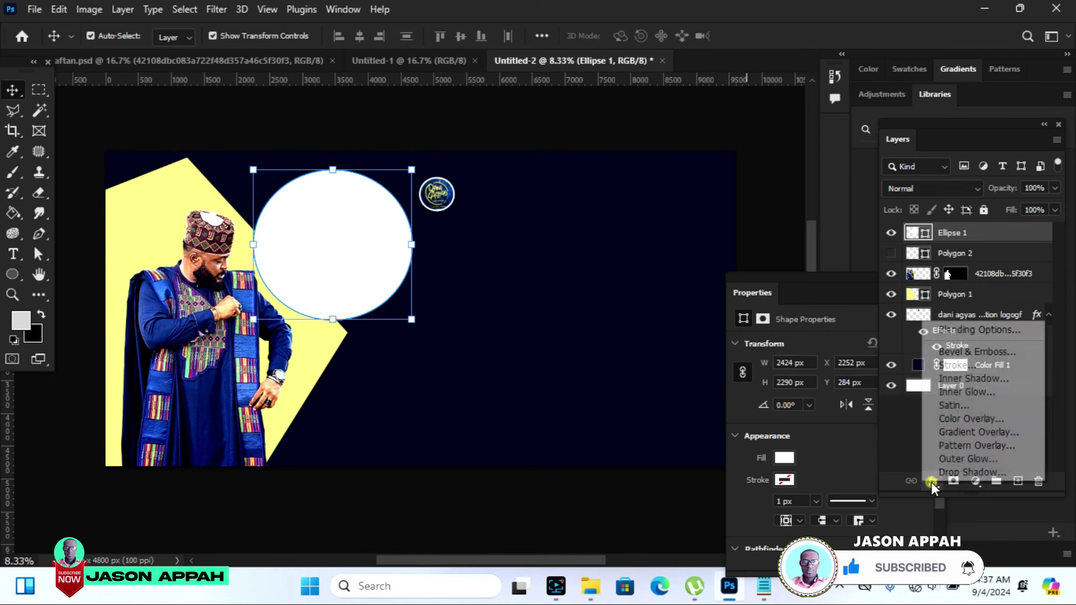
Give Ellipse 1 a 51 px Stroke effect sampled from the navy background
{"action": "left_click", "coordinate": [986, 365]}
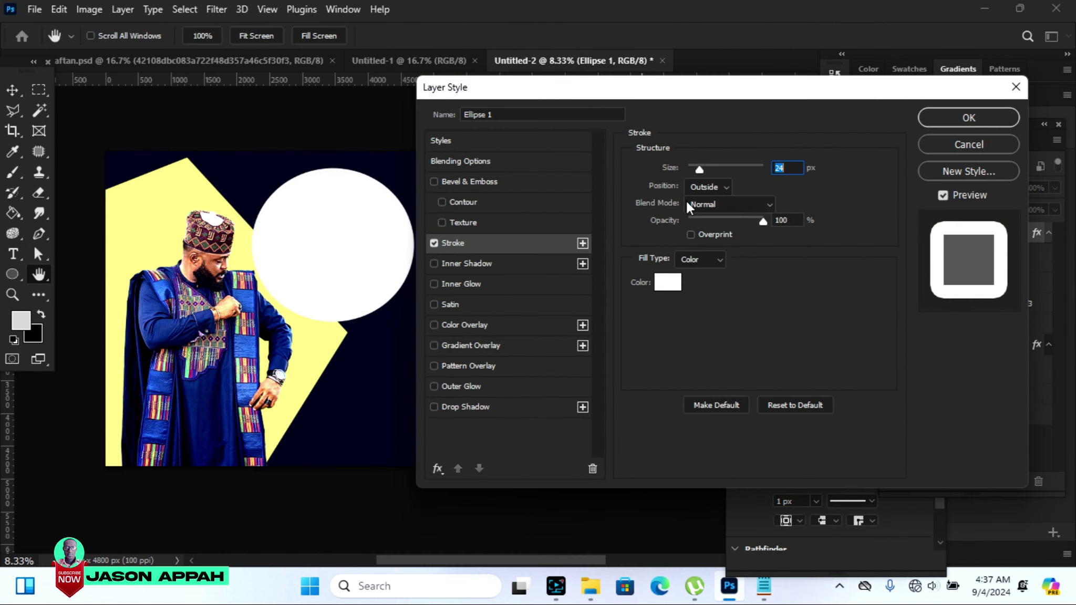
{"action": "left_click", "coordinate": [678, 285]}
{"action": "left_click", "coordinate": [374, 382]}
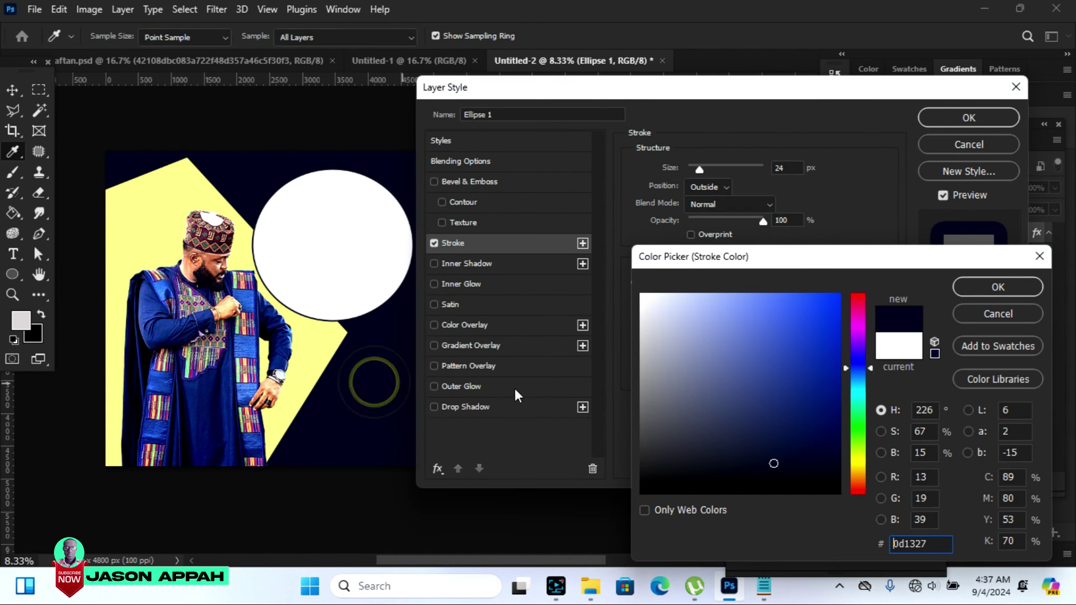
{"action": "left_click", "coordinate": [994, 284]}
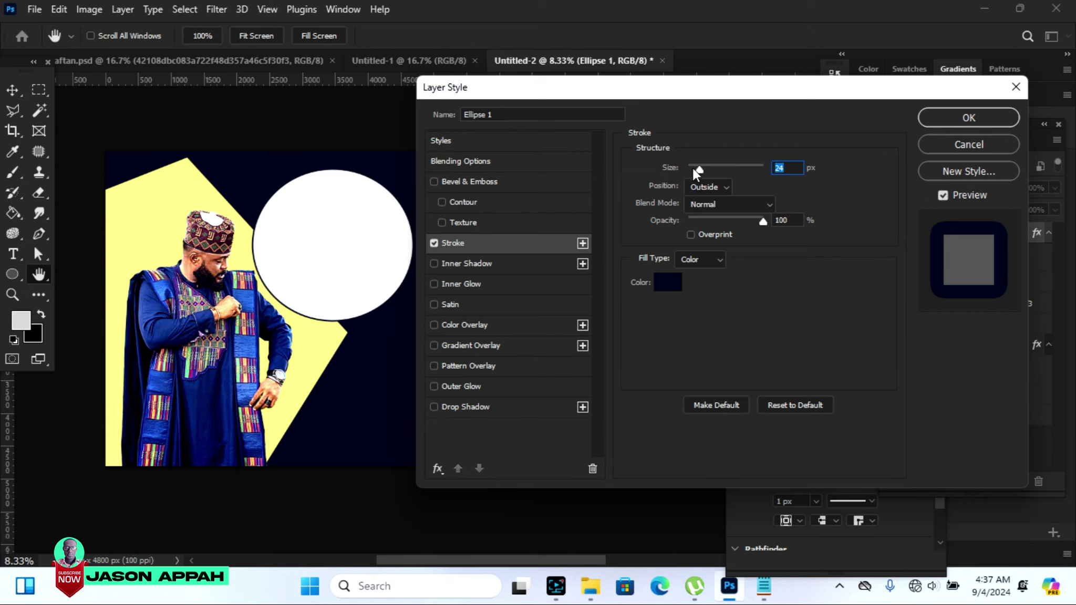
{"action": "left_click_drag", "start_coordinate": [693, 169], "coordinate": [706, 175]}
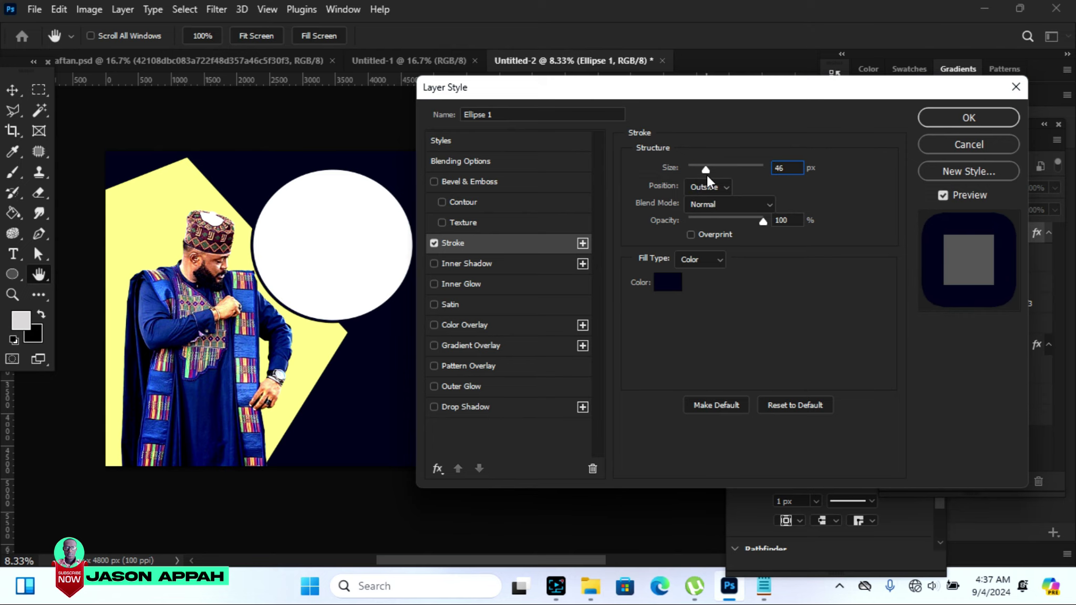
{"action": "left_click_drag", "start_coordinate": [708, 175], "coordinate": [709, 175]}
{"action": "left_click", "coordinate": [968, 118]}
Move the white circle higher and scale it down to about 93%
{"action": "left_click", "coordinate": [337, 251]}
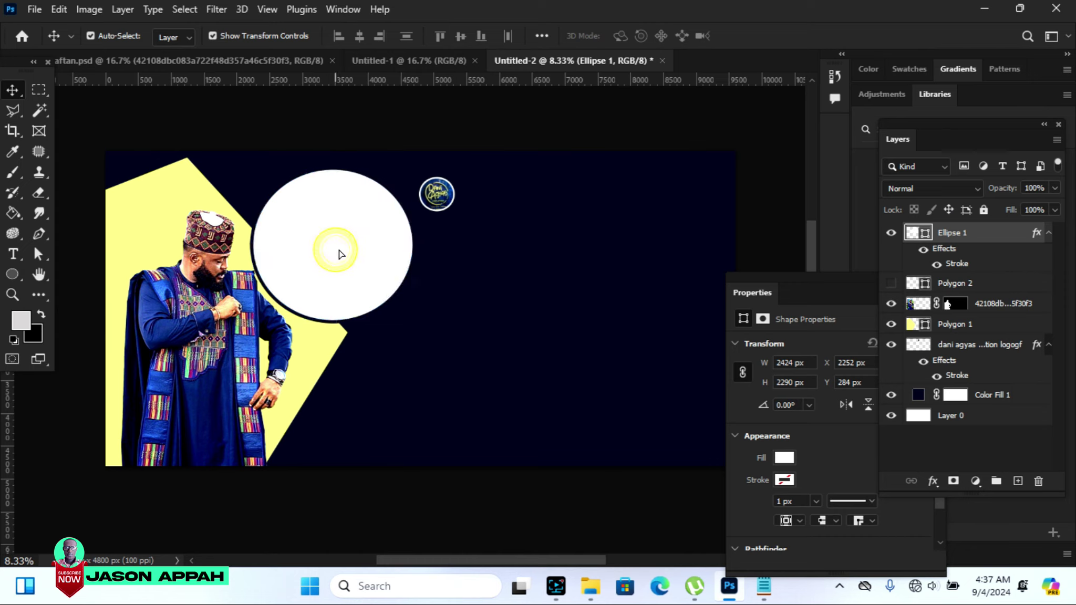
{"action": "left_click_drag", "start_coordinate": [339, 255], "coordinate": [347, 243]}
{"action": "left_click_drag", "start_coordinate": [420, 158], "coordinate": [406, 170]}
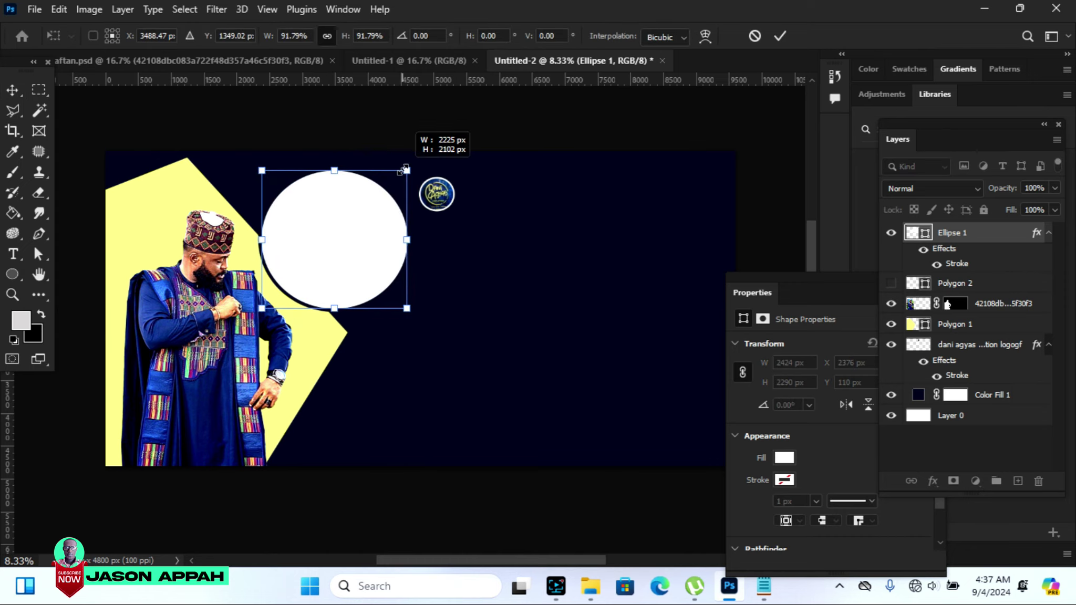
{"action": "left_click_drag", "start_coordinate": [404, 169], "coordinate": [408, 169]}
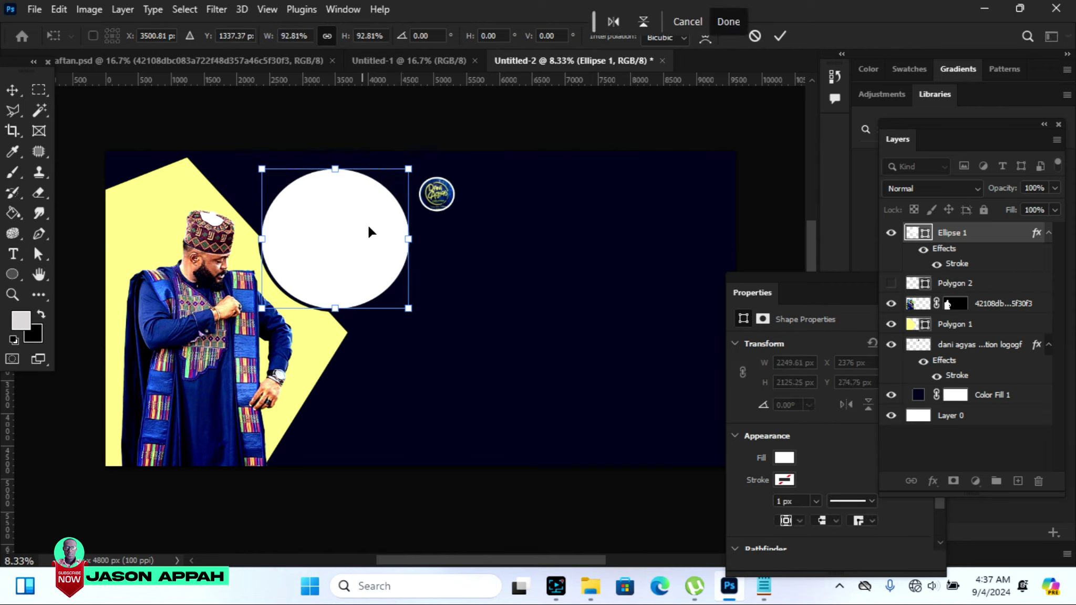
{"action": "left_click", "coordinate": [777, 37]}
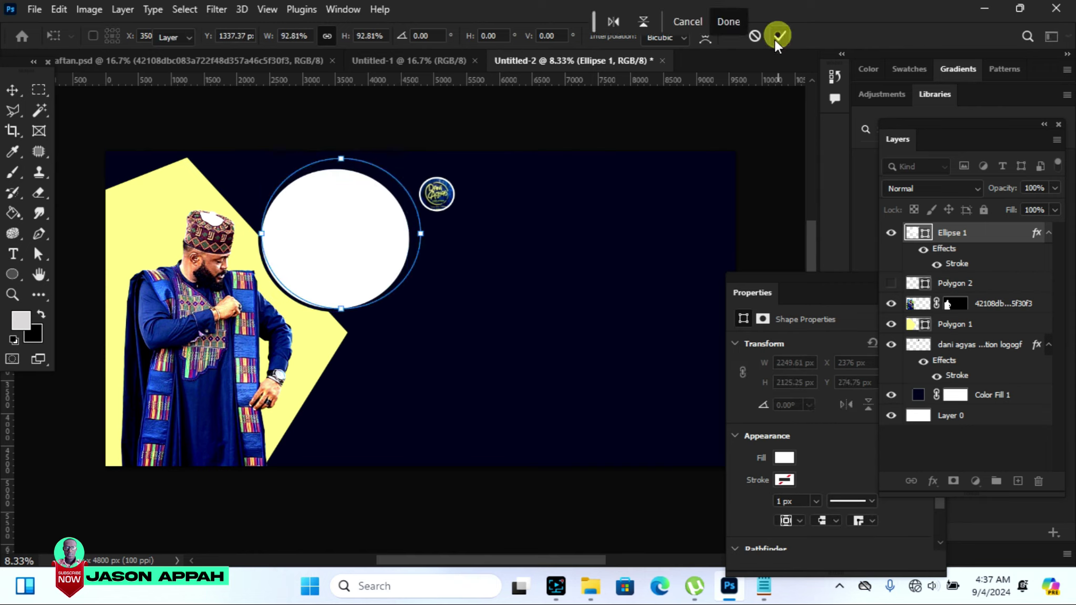
{"action": "left_click", "coordinate": [516, 117]}
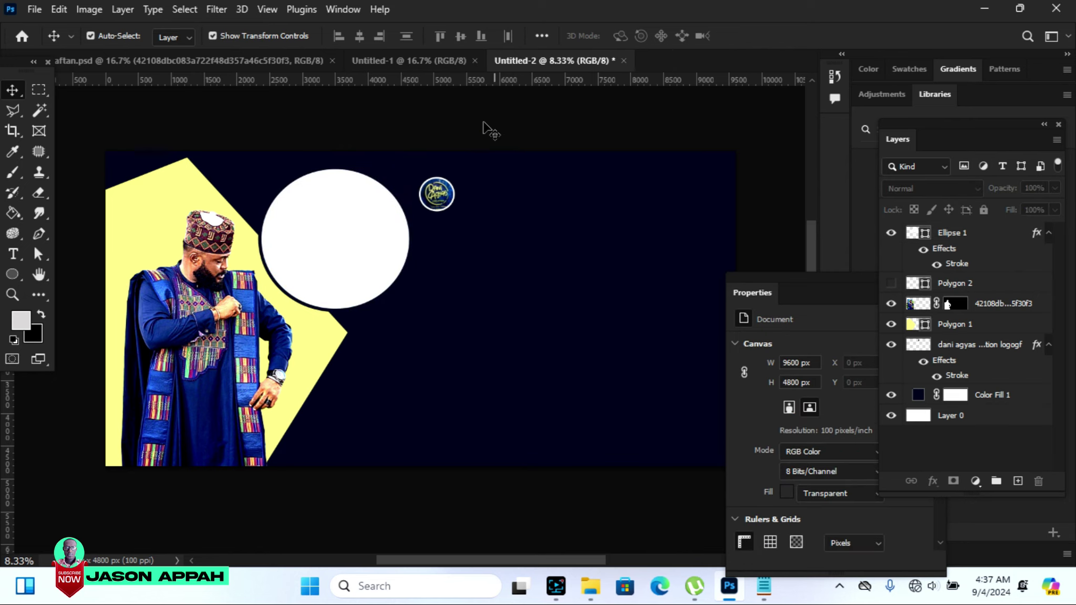
Draw a triangle at the banner's bottom right of the model and fill it white
{"action": "left_click", "coordinate": [19, 274]}
{"action": "right_click", "coordinate": [18, 274]}
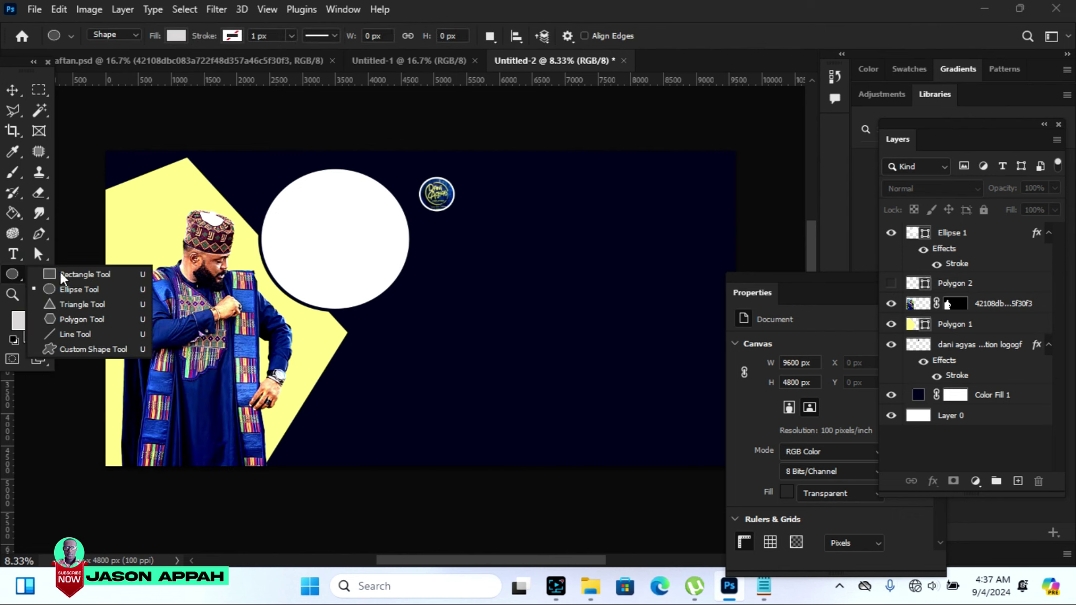
{"action": "left_click", "coordinate": [63, 304]}
{"action": "left_click_drag", "start_coordinate": [288, 353], "coordinate": [407, 492]}
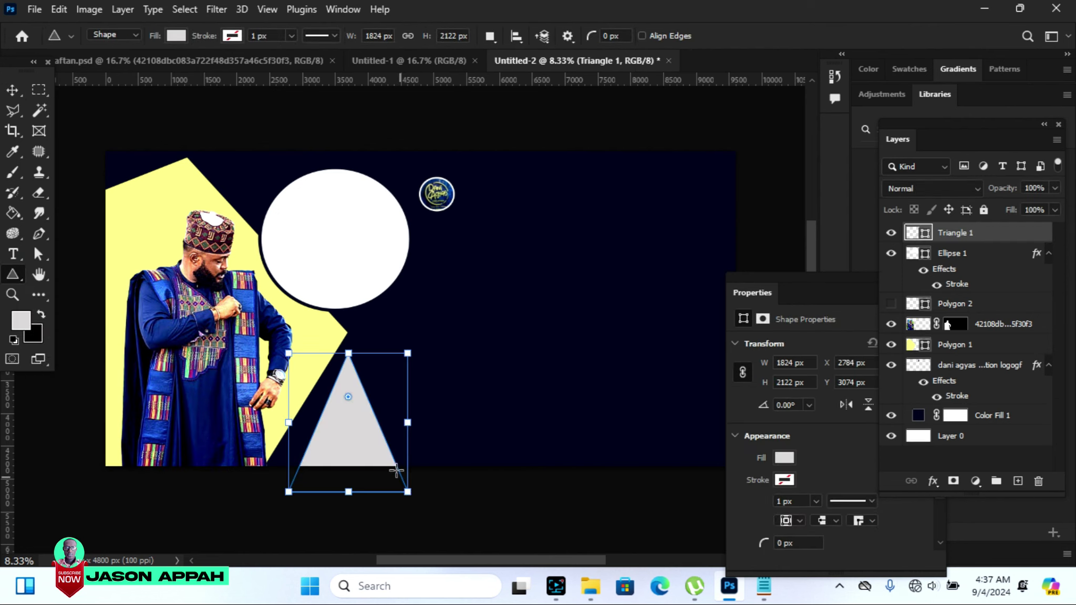
{"action": "double_click", "coordinate": [927, 235]}
{"action": "left_click", "coordinate": [398, 228]}
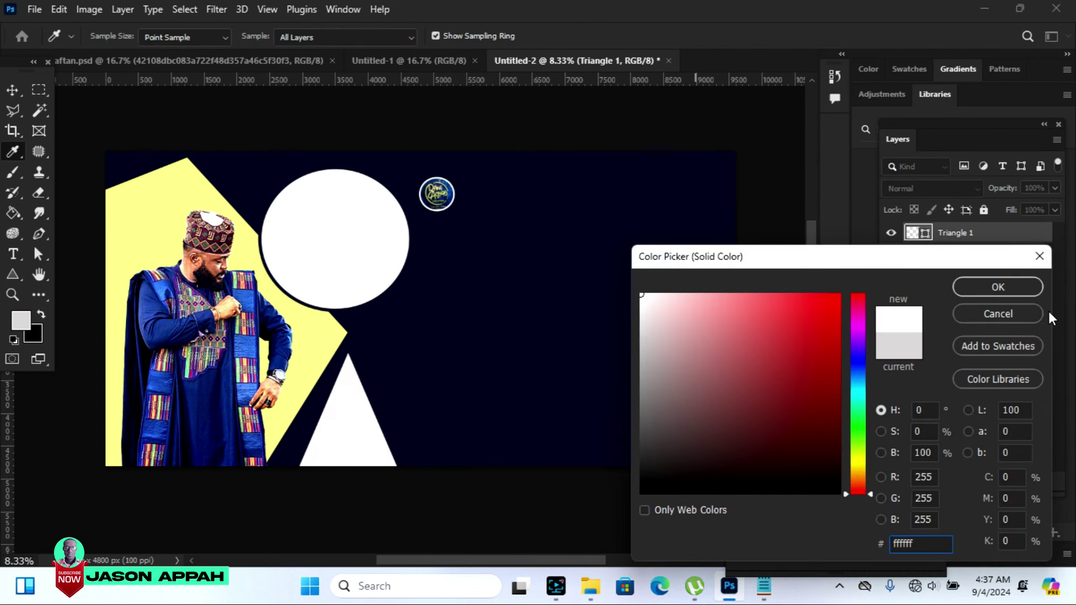
{"action": "left_click", "coordinate": [1001, 287]}
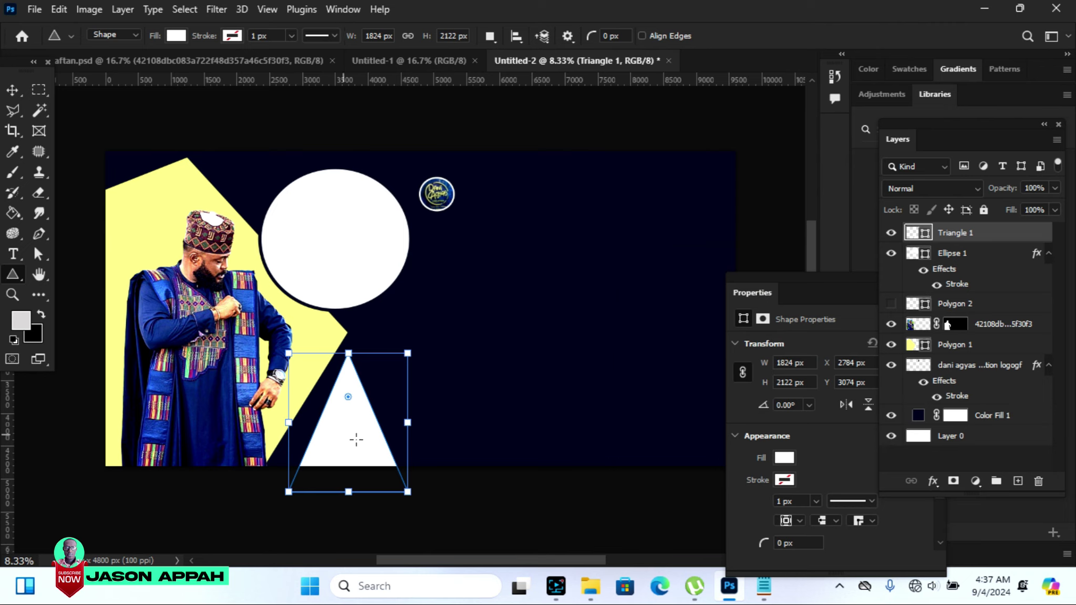
{"action": "left_click", "coordinate": [13, 90]}
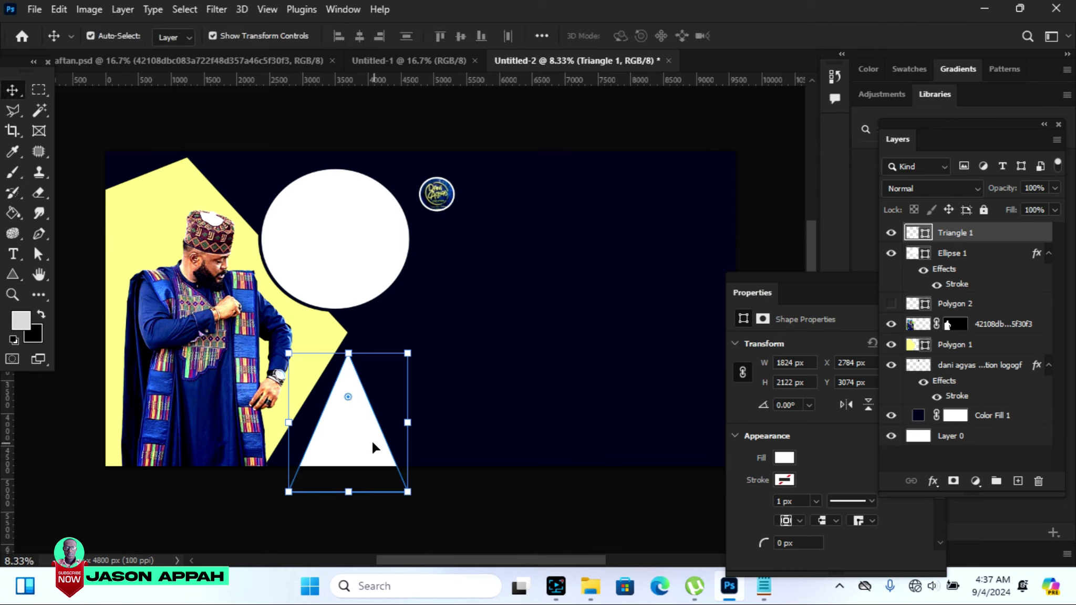
Move the white triangle up-left, tilt it about 13° and enlarge it off the bottom edge
{"action": "mouse_move", "coordinate": [364, 437]}
{"action": "left_mouse_down"}
{"action": "mouse_move", "coordinate": [342, 431]}
{"action": "mouse_move", "coordinate": [337, 412]}
{"action": "left_mouse_up"}
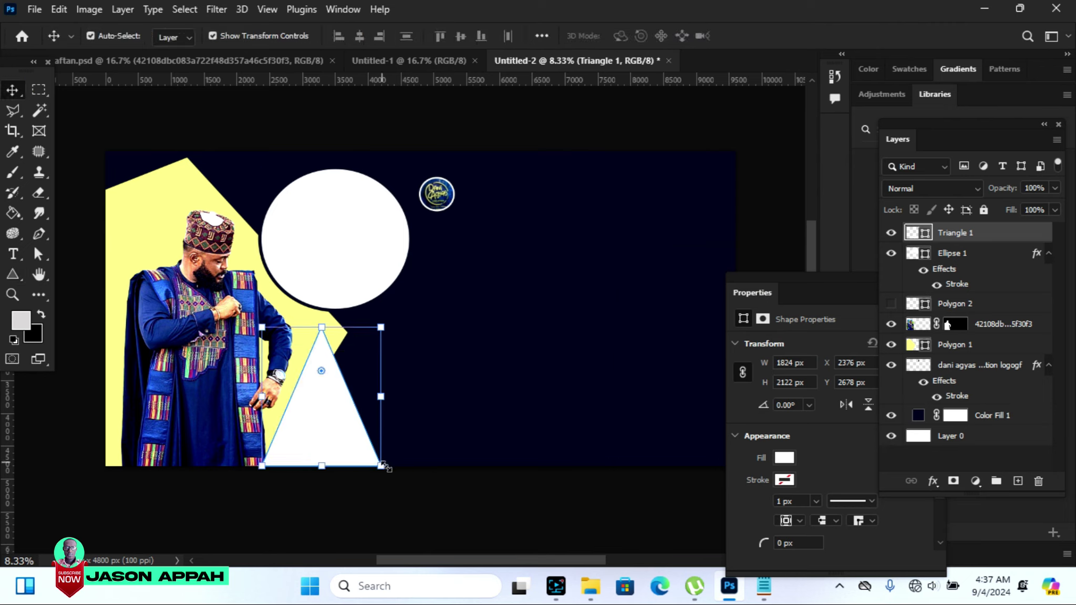
{"action": "left_click_drag", "start_coordinate": [391, 475], "coordinate": [382, 504]}
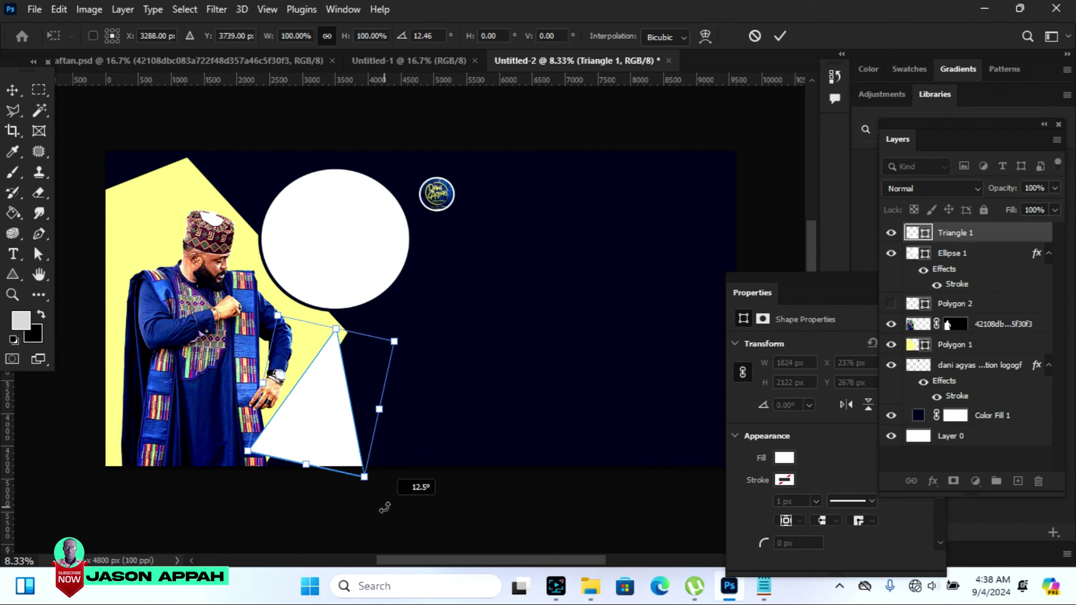
{"action": "left_click_drag", "start_coordinate": [363, 477], "coordinate": [390, 501]}
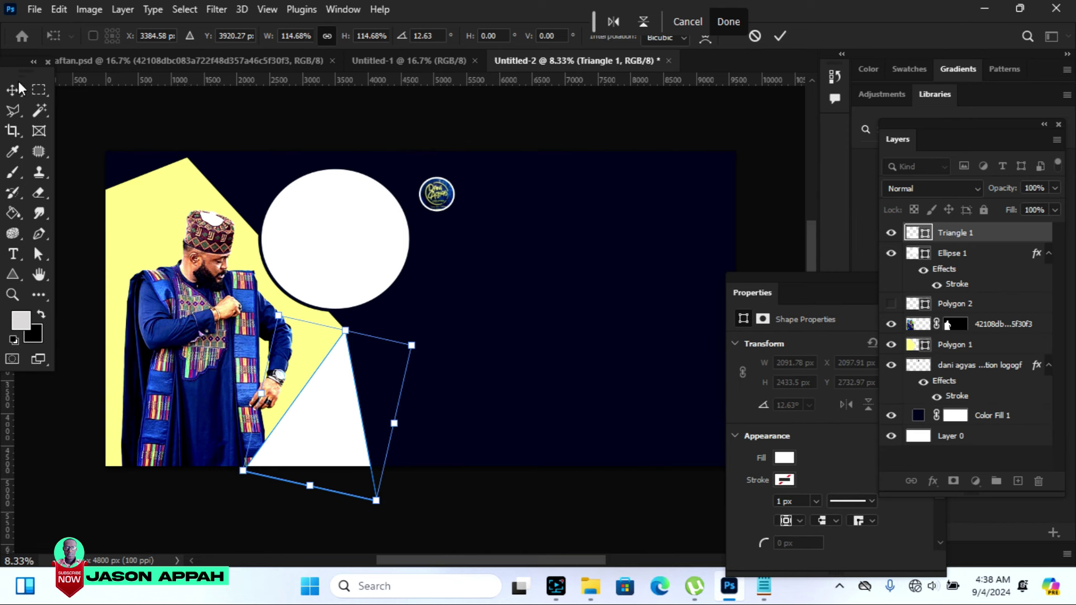
{"action": "key", "text": "Return"}
{"action": "left_click", "coordinate": [229, 110]}
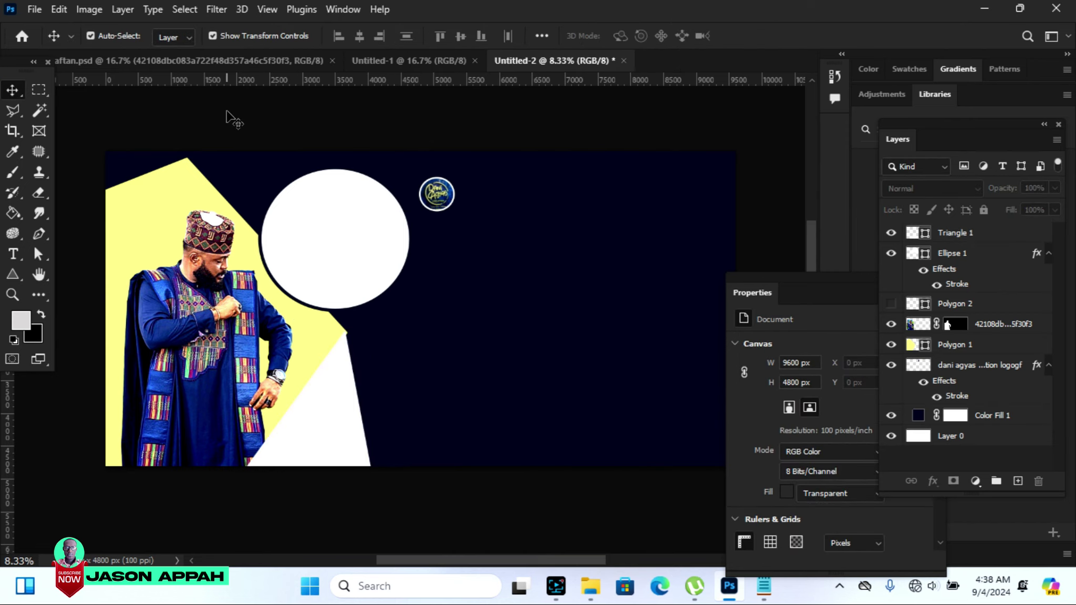
{"action": "left_click", "coordinate": [318, 425]}
{"action": "left_click_drag", "start_coordinate": [376, 501], "coordinate": [380, 505]}
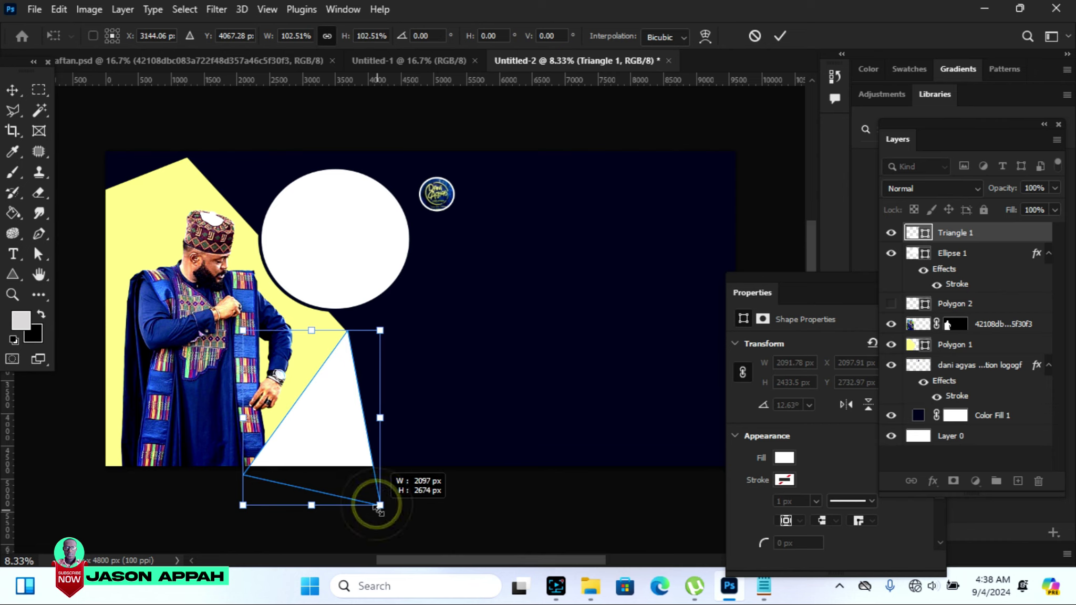
{"action": "key", "text": "Return"}
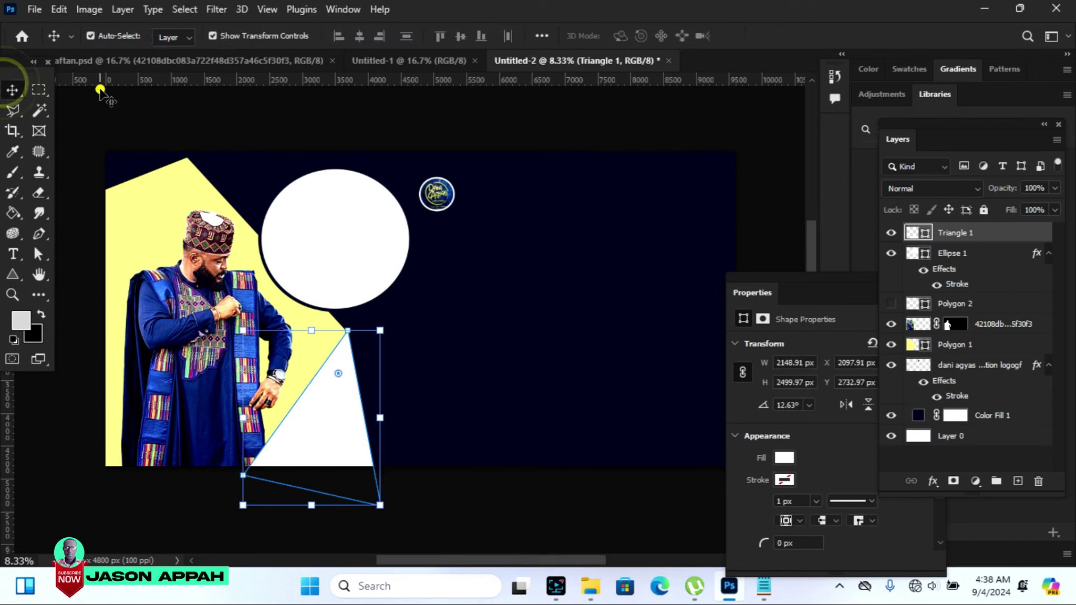
{"action": "left_click", "coordinate": [100, 89]}
{"action": "left_click", "coordinate": [335, 415]}
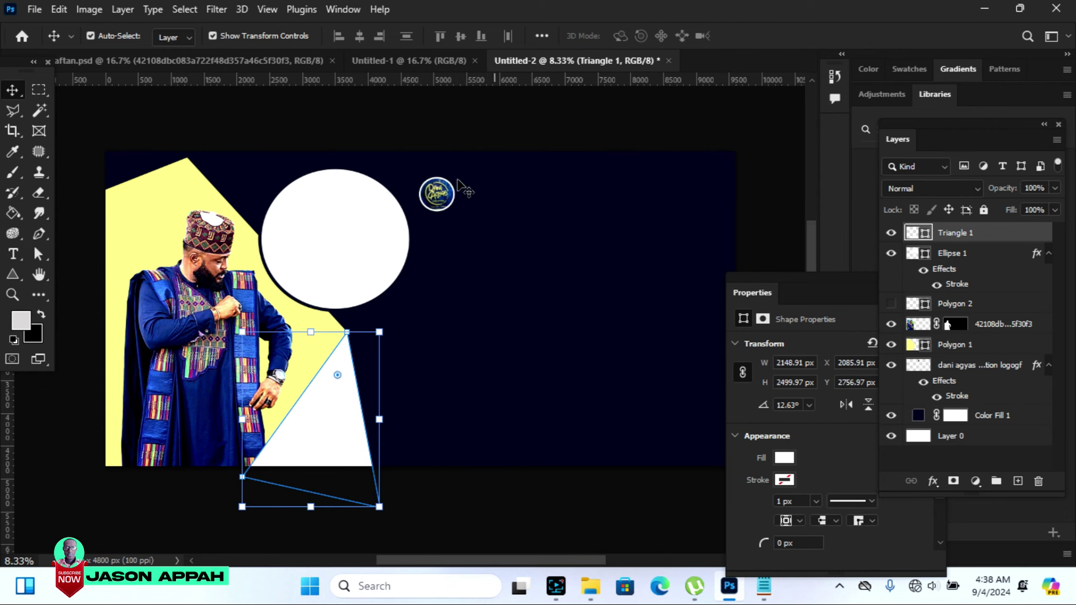
{"action": "left_click", "coordinate": [217, 105]}
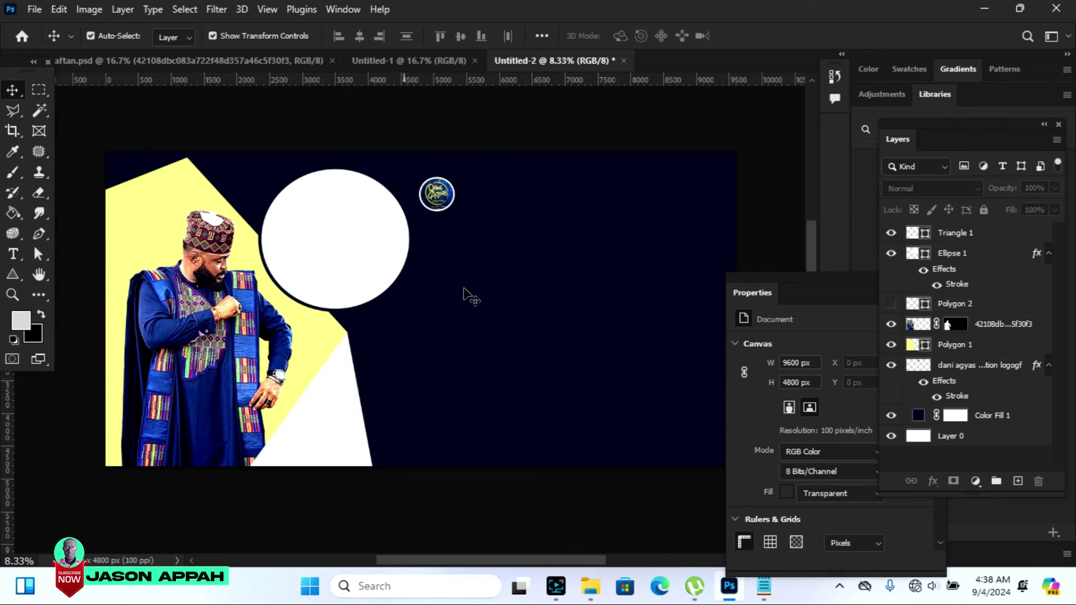
Drag the blue robe photo from aftan.psd into Untitled-2 and scale it over the white circle
{"action": "left_click", "coordinate": [194, 62]}
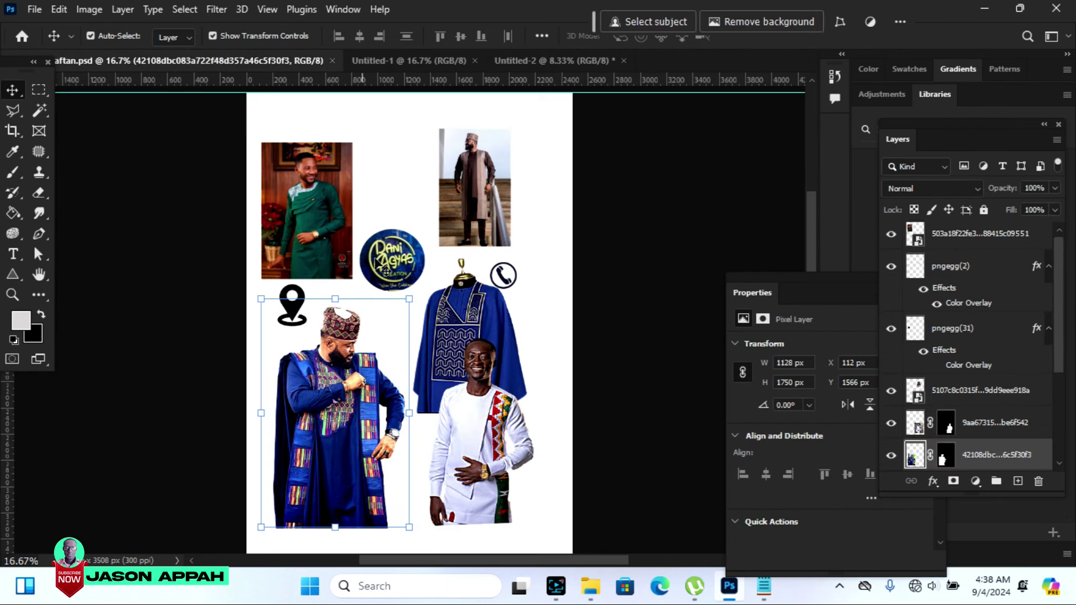
{"action": "mouse_move", "coordinate": [476, 314]}
{"action": "left_mouse_down"}
{"action": "mouse_move", "coordinate": [370, 249]}
{"action": "mouse_move", "coordinate": [380, 253]}
{"action": "left_mouse_up"}
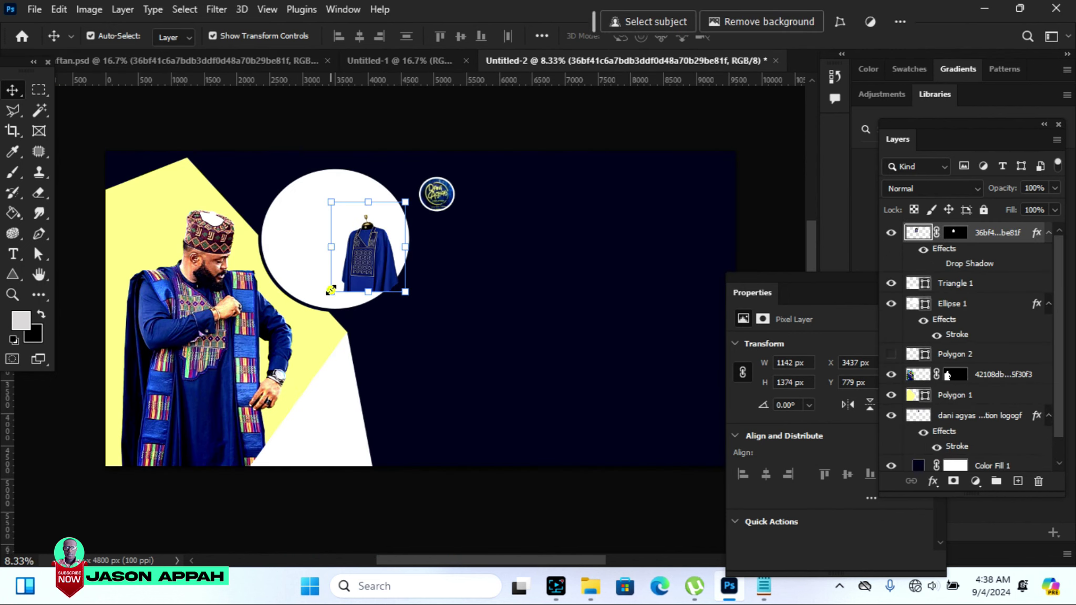
{"action": "left_click_drag", "start_coordinate": [331, 290], "coordinate": [291, 340]}
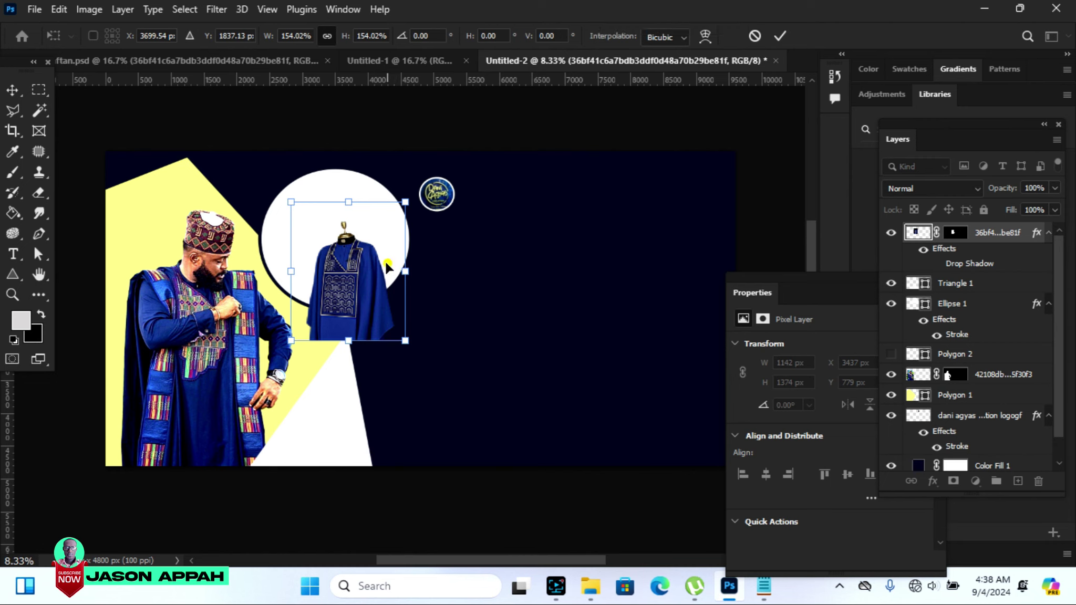
{"action": "left_click_drag", "start_coordinate": [386, 266], "coordinate": [363, 246]}
{"action": "left_click_drag", "start_coordinate": [393, 322], "coordinate": [413, 365]}
{"action": "left_click_drag", "start_coordinate": [367, 239], "coordinate": [358, 218]}
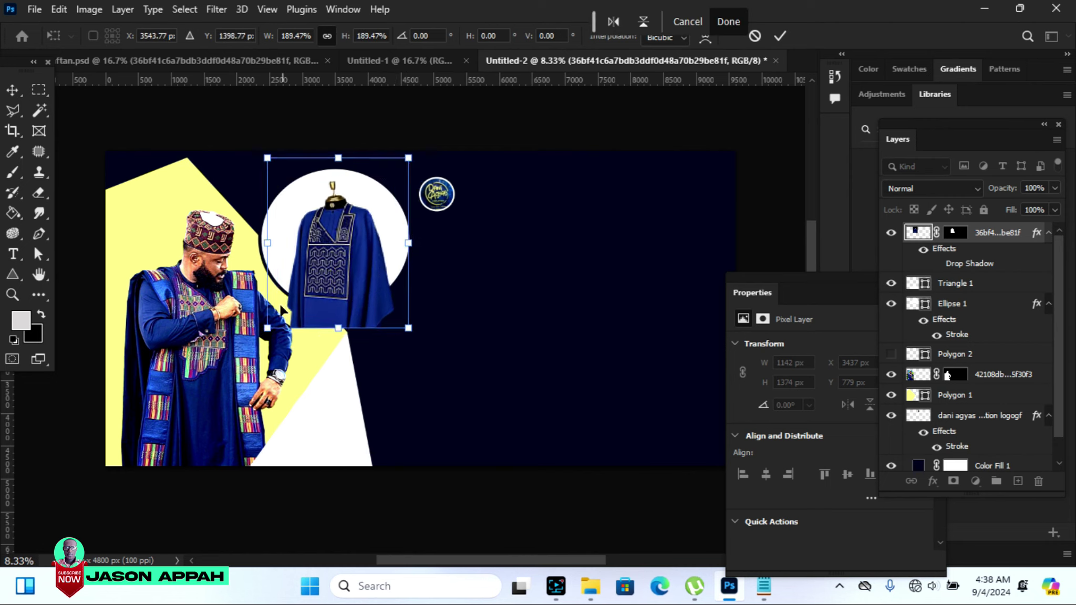
{"action": "left_click_drag", "start_coordinate": [272, 329], "coordinate": [291, 341]}
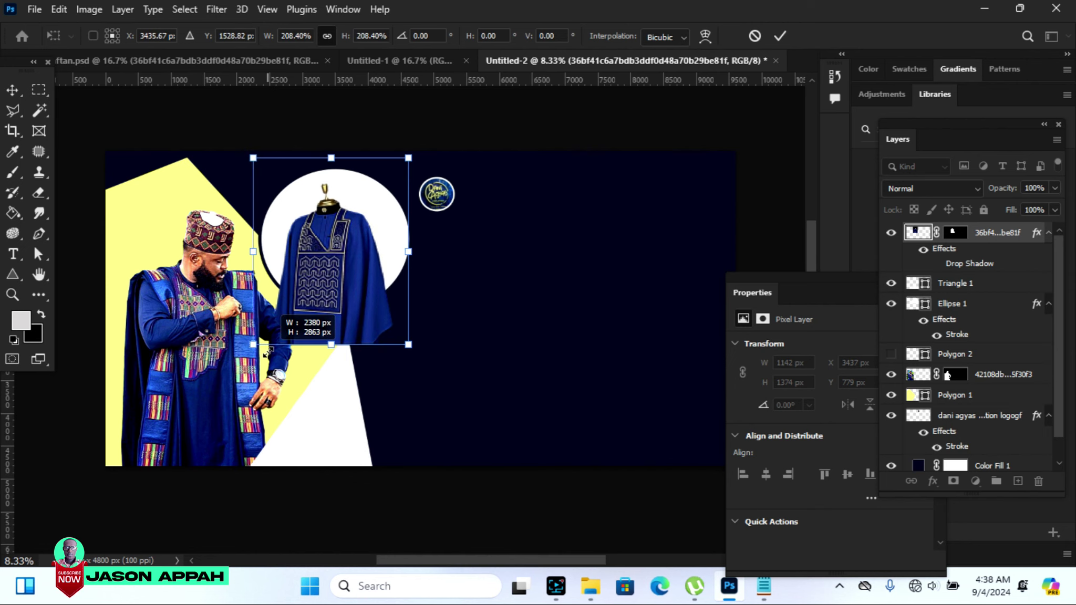
{"action": "left_click", "coordinate": [779, 36]}
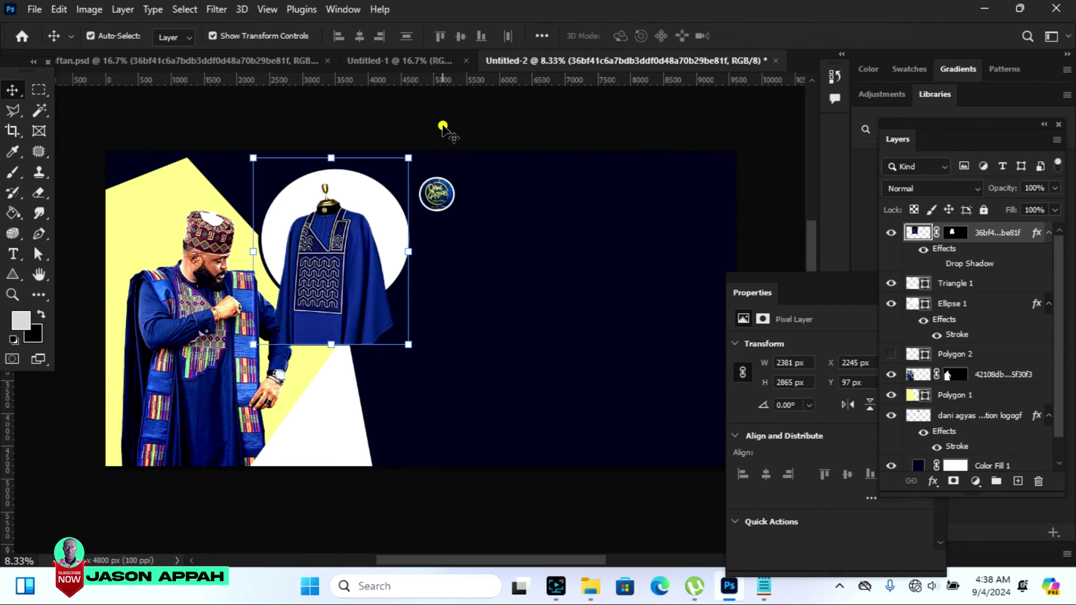
Nudge the robe photo slightly up and right within the circle
{"action": "left_click", "coordinate": [439, 125]}
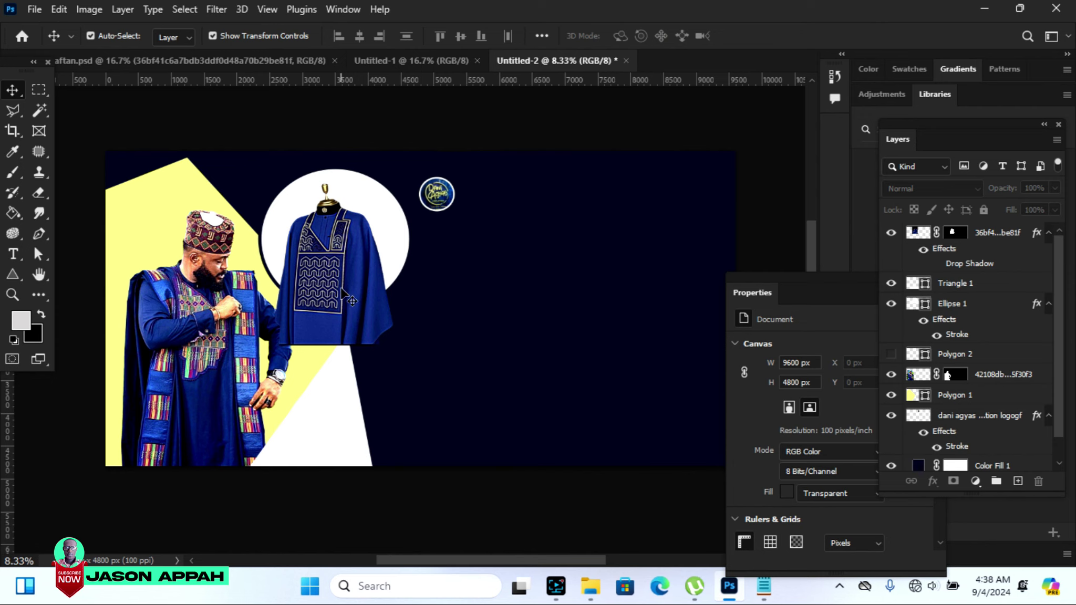
{"action": "left_click_drag", "start_coordinate": [342, 290], "coordinate": [346, 287]}
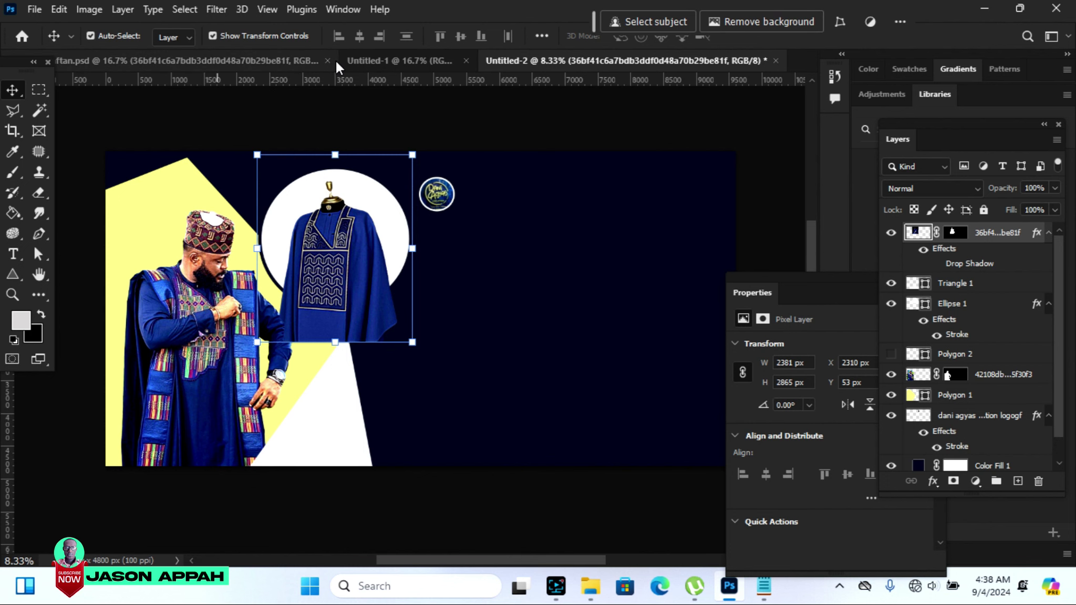
{"action": "left_click", "coordinate": [242, 60]}
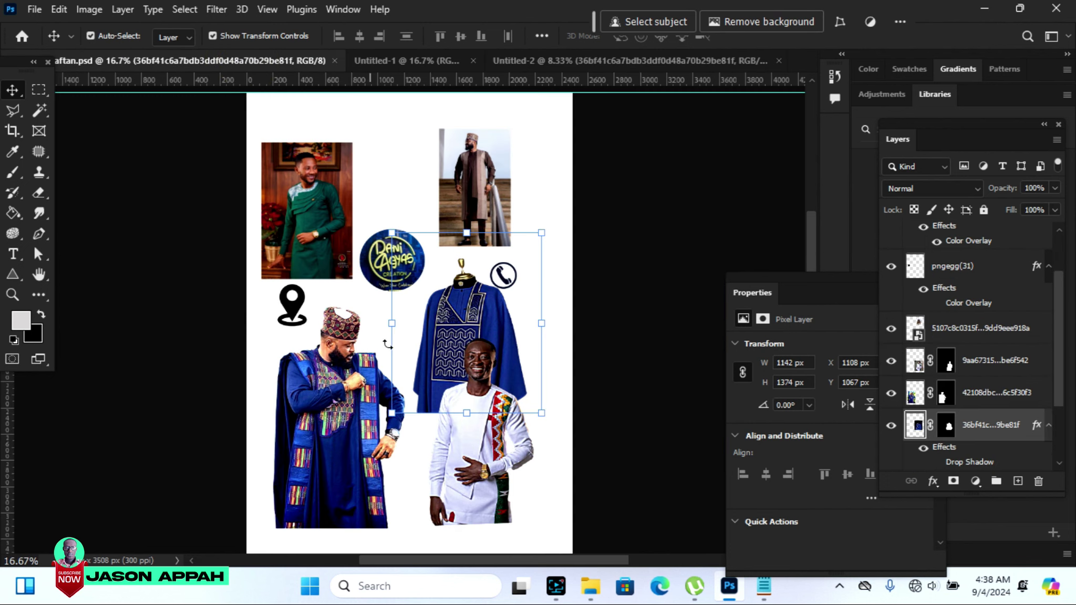
Drag the standing man's photo from aftan.psd onto the banner and rasterize its layer
{"action": "left_click_drag", "start_coordinate": [469, 173], "coordinate": [530, 68]}
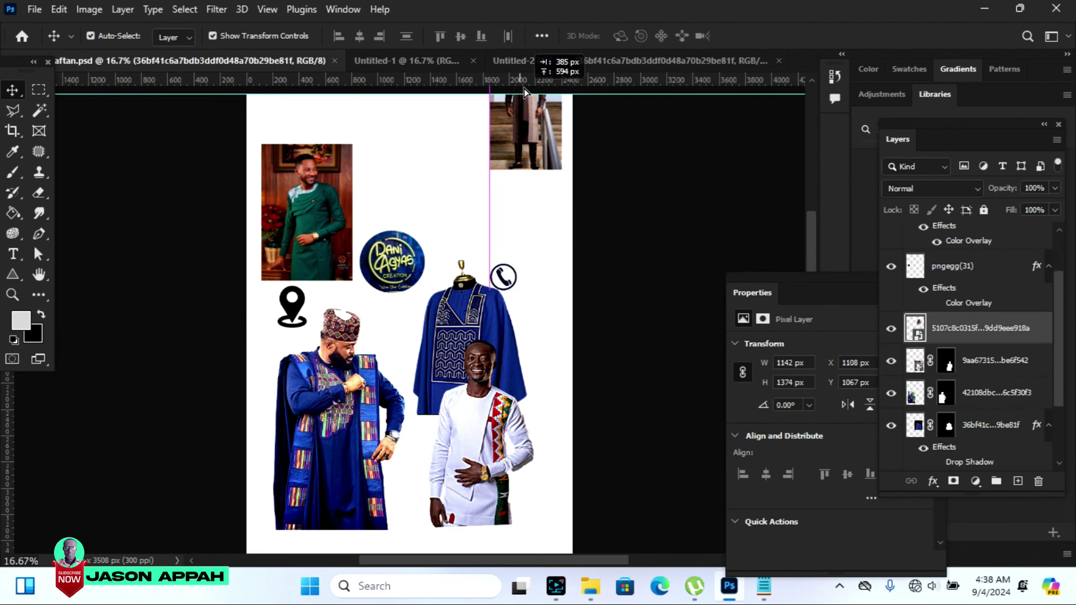
{"action": "mouse_move", "coordinate": [486, 319]}
{"action": "left_mouse_down"}
{"action": "mouse_move", "coordinate": [419, 430]}
{"action": "mouse_move", "coordinate": [383, 417]}
{"action": "left_mouse_up"}
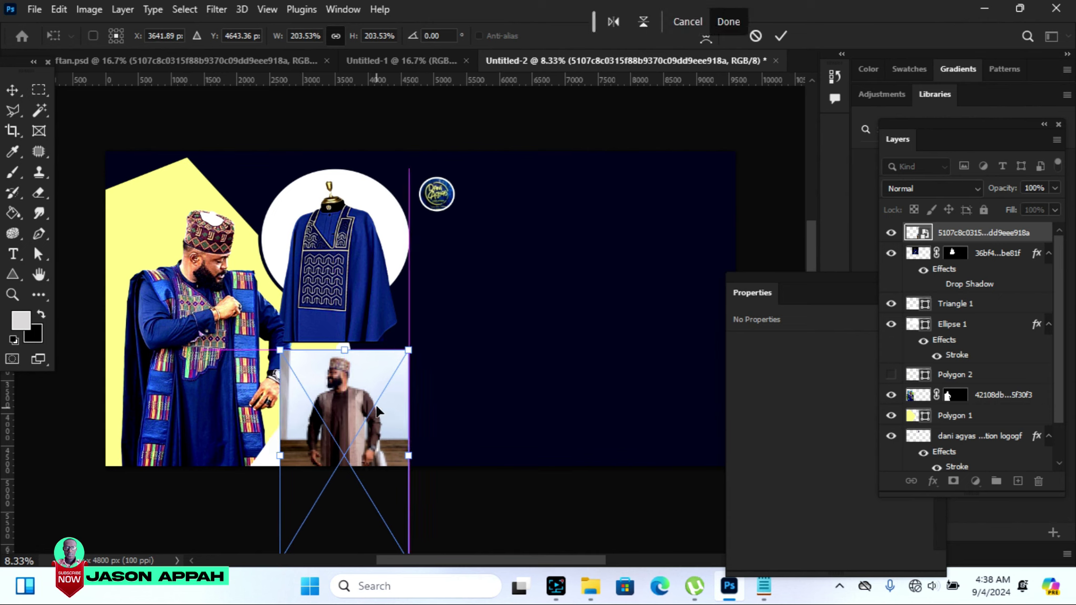
{"action": "left_click", "coordinate": [783, 35]}
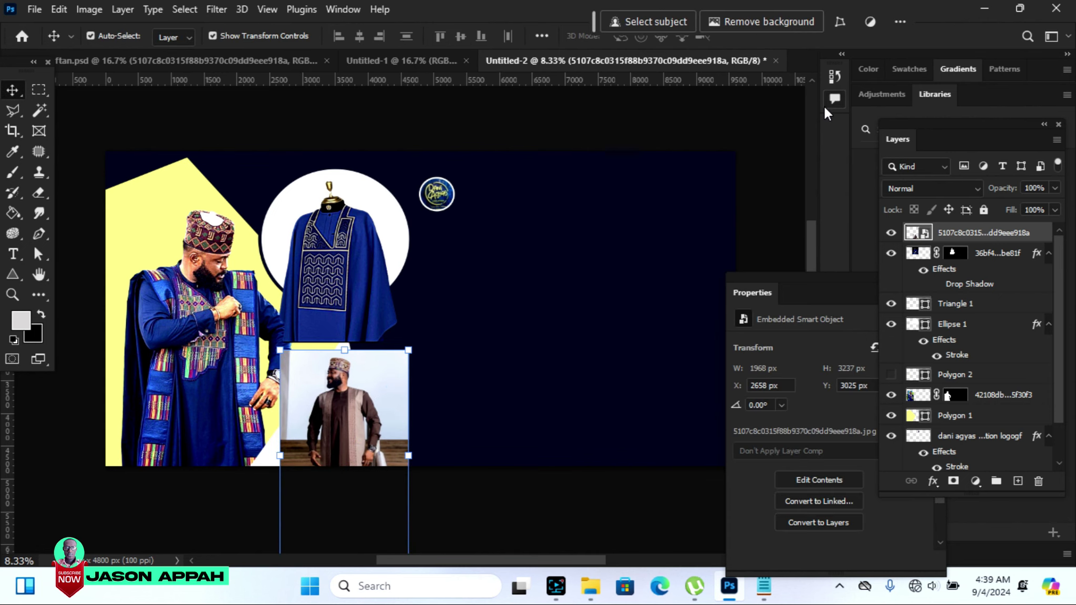
{"action": "right_click", "coordinate": [984, 239]}
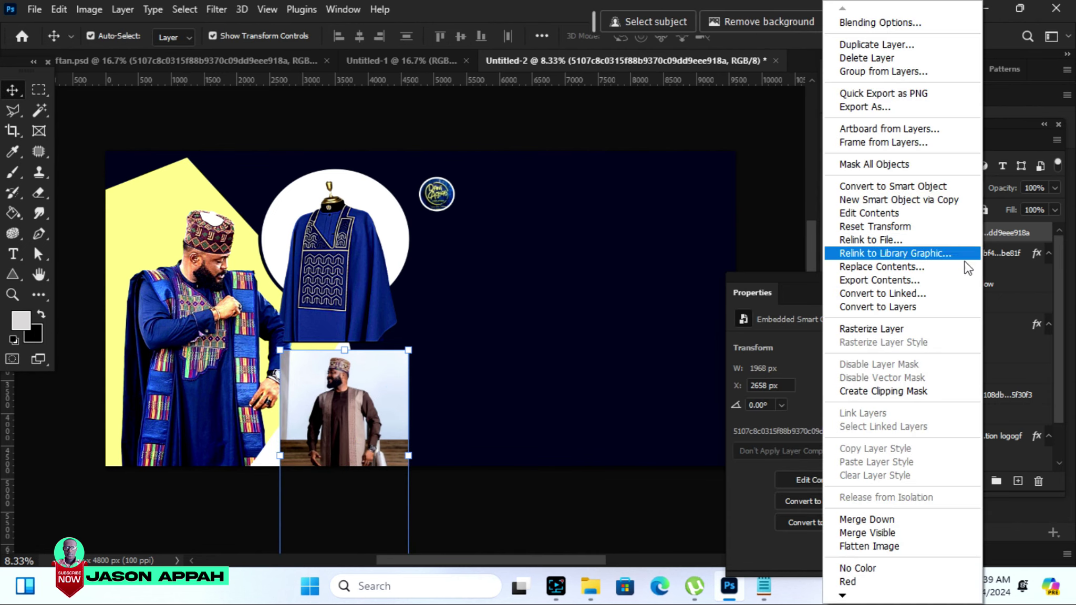
{"action": "left_click", "coordinate": [902, 331]}
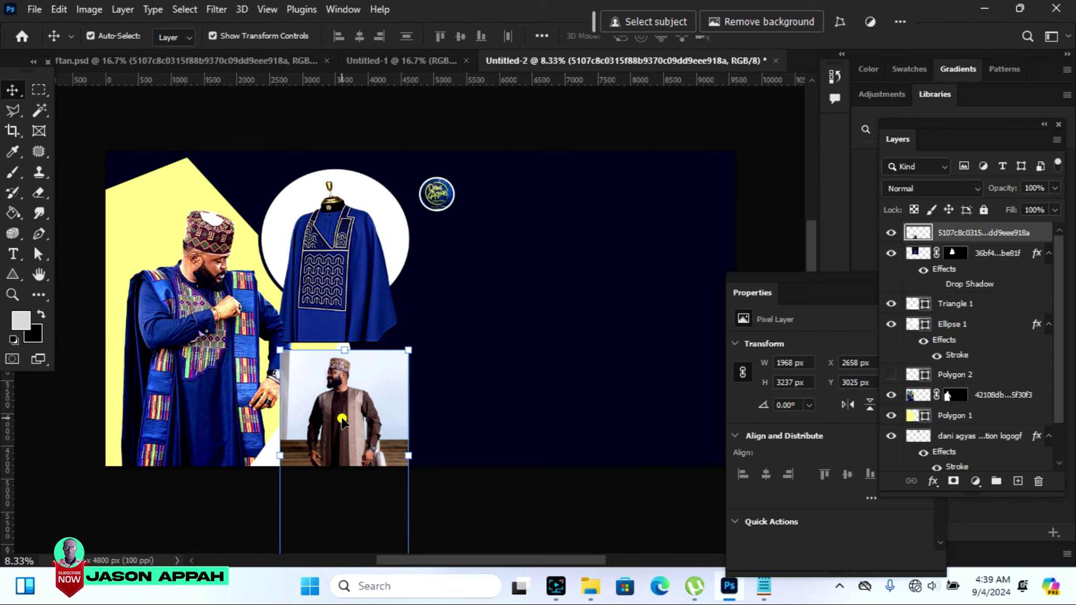
Shift the man's photo right and stack its layer just above Triangle 1
{"action": "left_click_drag", "start_coordinate": [342, 420], "coordinate": [377, 421]}
{"action": "left_click", "coordinate": [284, 447]}
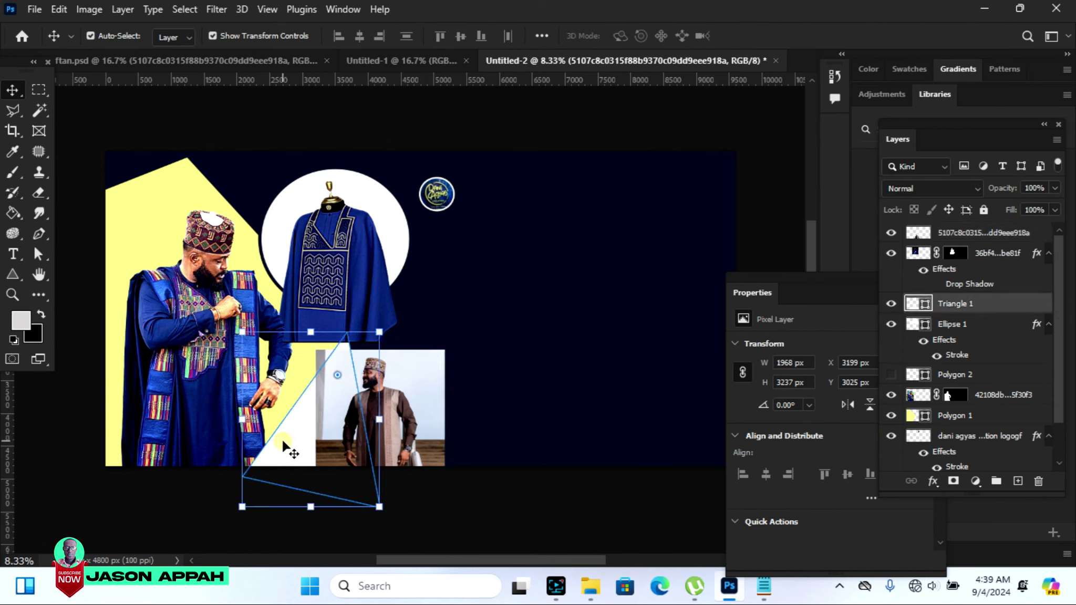
{"action": "left_click", "coordinate": [985, 239]}
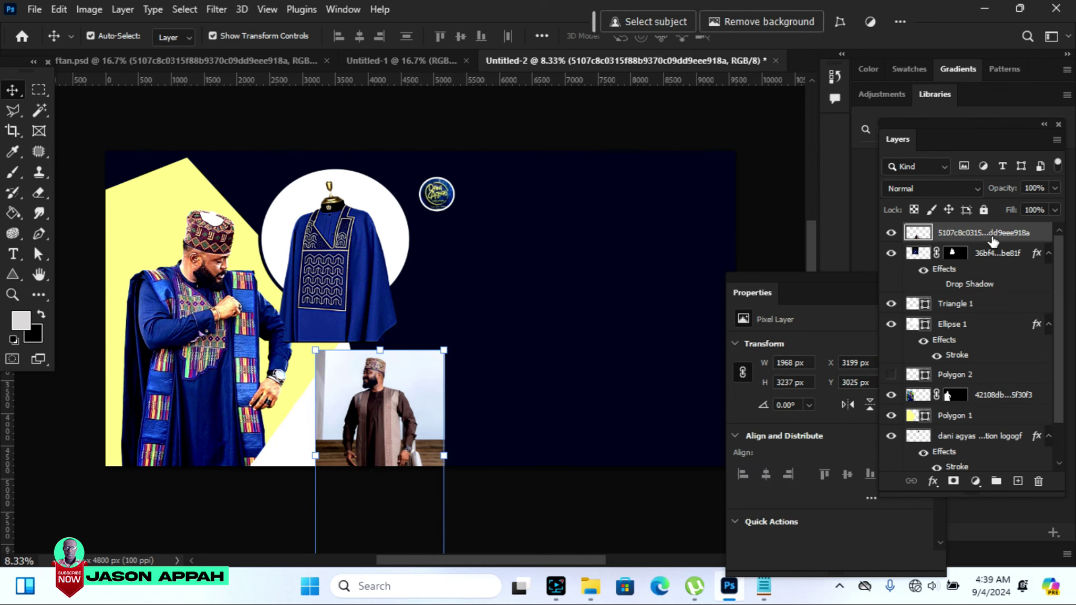
{"action": "left_click_drag", "start_coordinate": [986, 239], "coordinate": [987, 299]}
Clip the man's photo into the white triangle and scale it to fit
{"action": "right_click", "coordinate": [979, 286]}
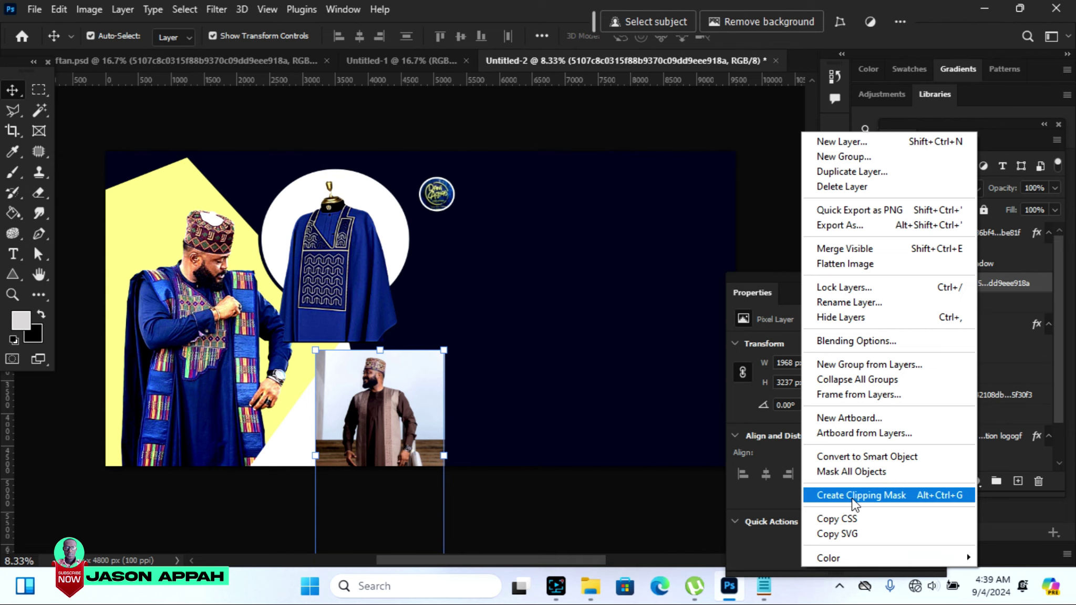
{"action": "left_click", "coordinate": [850, 495]}
{"action": "left_click_drag", "start_coordinate": [322, 422], "coordinate": [302, 444]}
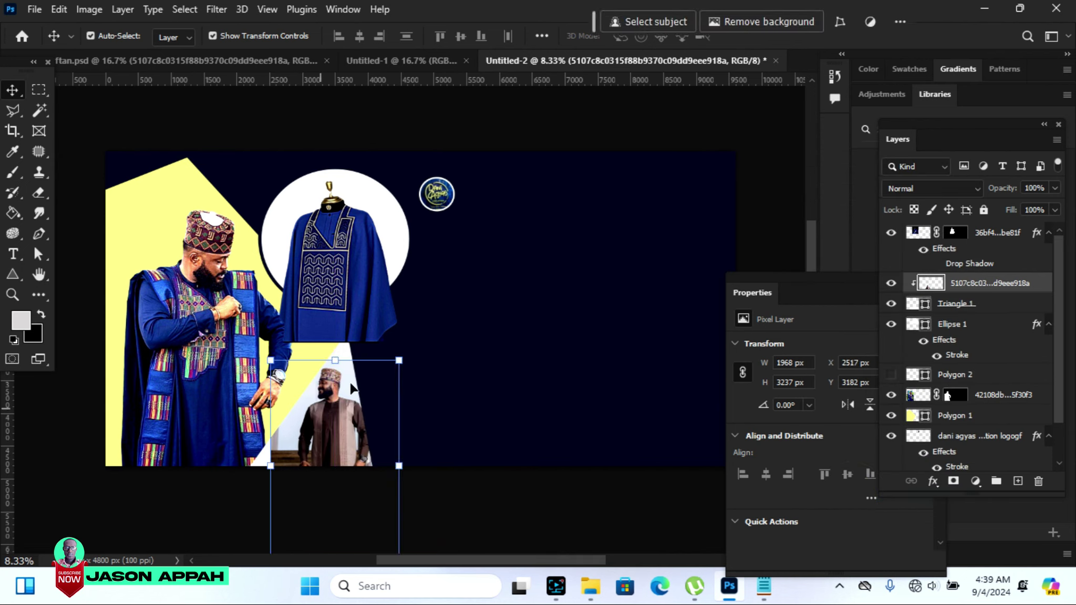
{"action": "left_click_drag", "start_coordinate": [401, 358], "coordinate": [456, 263]}
{"action": "mouse_move", "coordinate": [324, 433]}
{"action": "left_mouse_down"}
{"action": "mouse_move", "coordinate": [292, 512]}
{"action": "mouse_move", "coordinate": [303, 522]}
{"action": "left_mouse_up"}
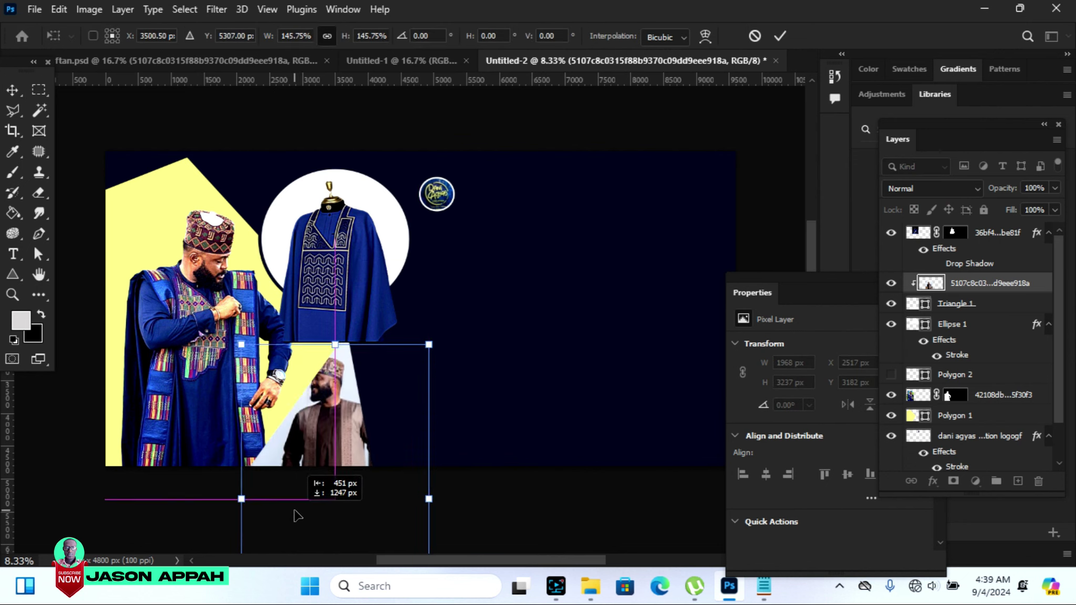
{"action": "left_click_drag", "start_coordinate": [429, 343], "coordinate": [413, 347]}
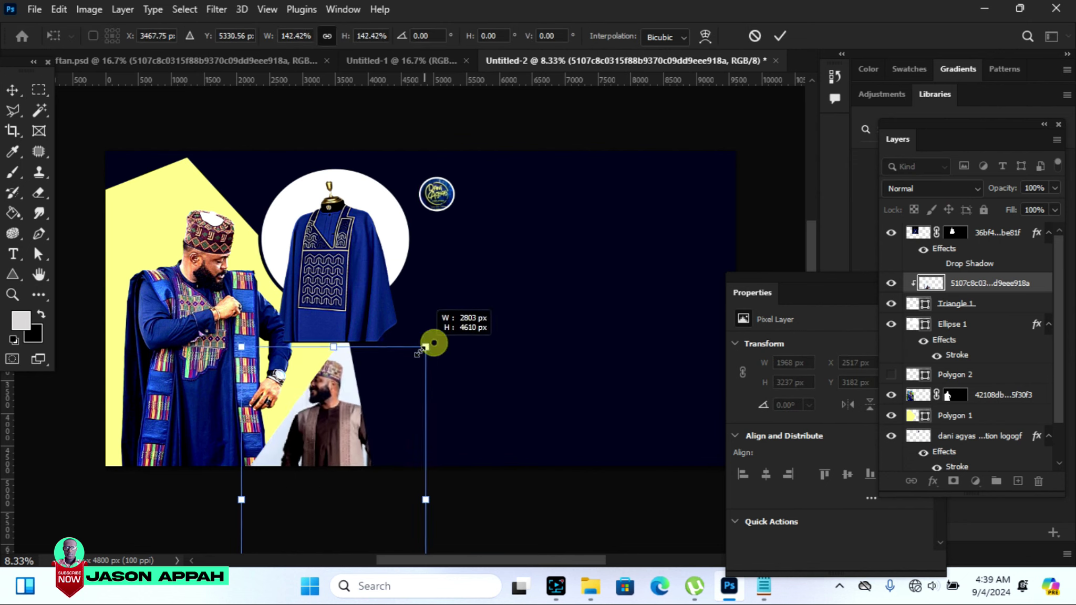
{"action": "mouse_move", "coordinate": [286, 428]}
{"action": "left_mouse_down"}
{"action": "mouse_move", "coordinate": [291, 439]}
{"action": "mouse_move", "coordinate": [300, 420]}
{"action": "left_mouse_up"}
{"action": "left_click_drag", "start_coordinate": [257, 475], "coordinate": [249, 479]}
{"action": "key", "text": "Return"}
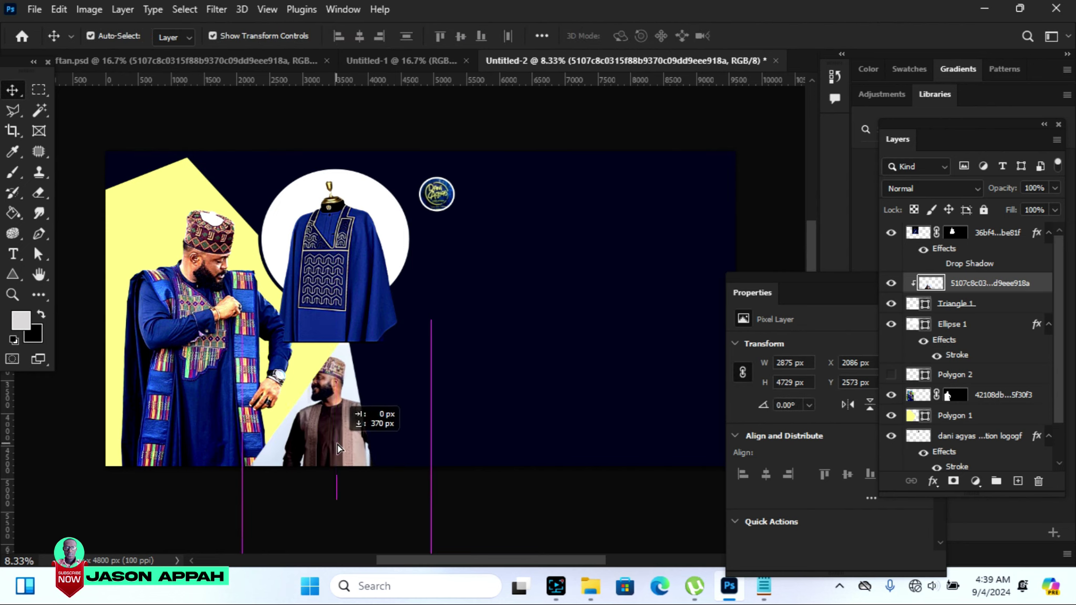
Shift the man to fit the triangle and remove the photo's background with Quick Actions
{"action": "left_click_drag", "start_coordinate": [335, 447], "coordinate": [348, 444]}
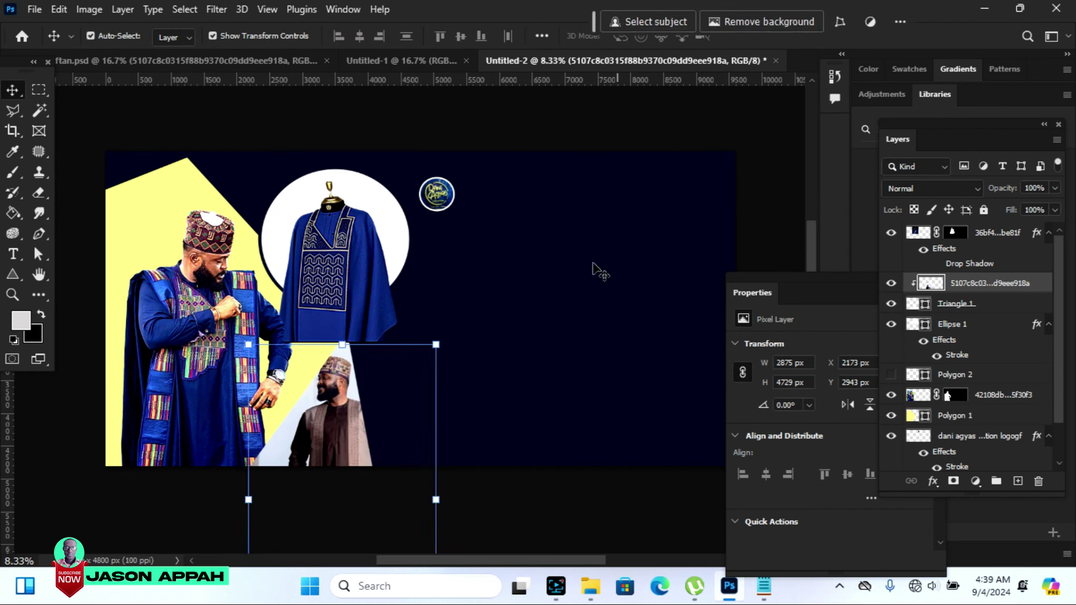
{"action": "left_click", "coordinate": [805, 276]}
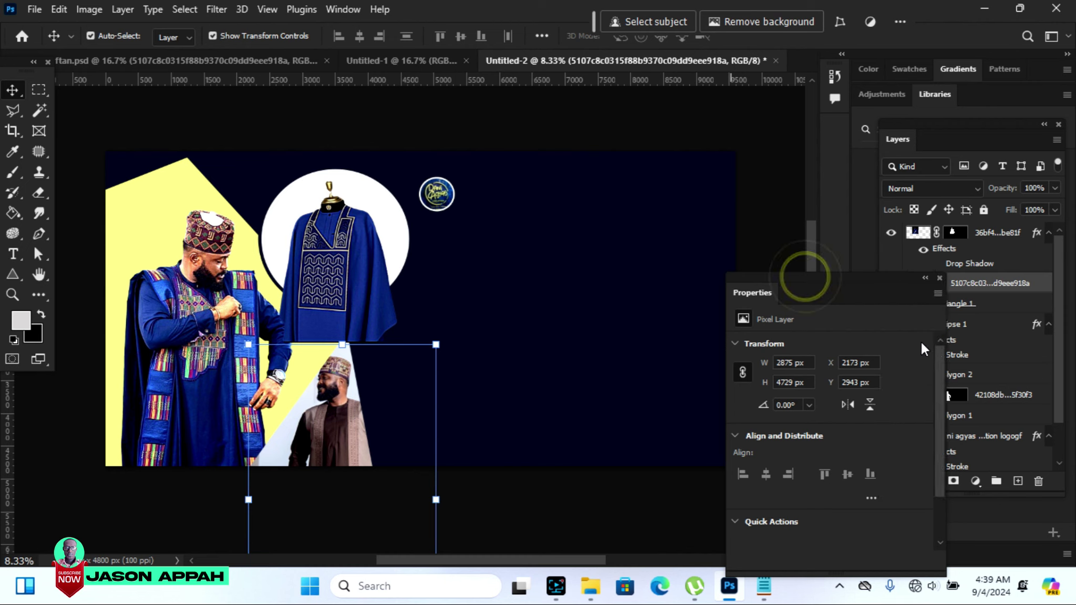
{"action": "scroll", "coordinate": [942, 383], "scroll_direction": "down", "scroll_amount": 2}
{"action": "left_click", "coordinate": [794, 485]}
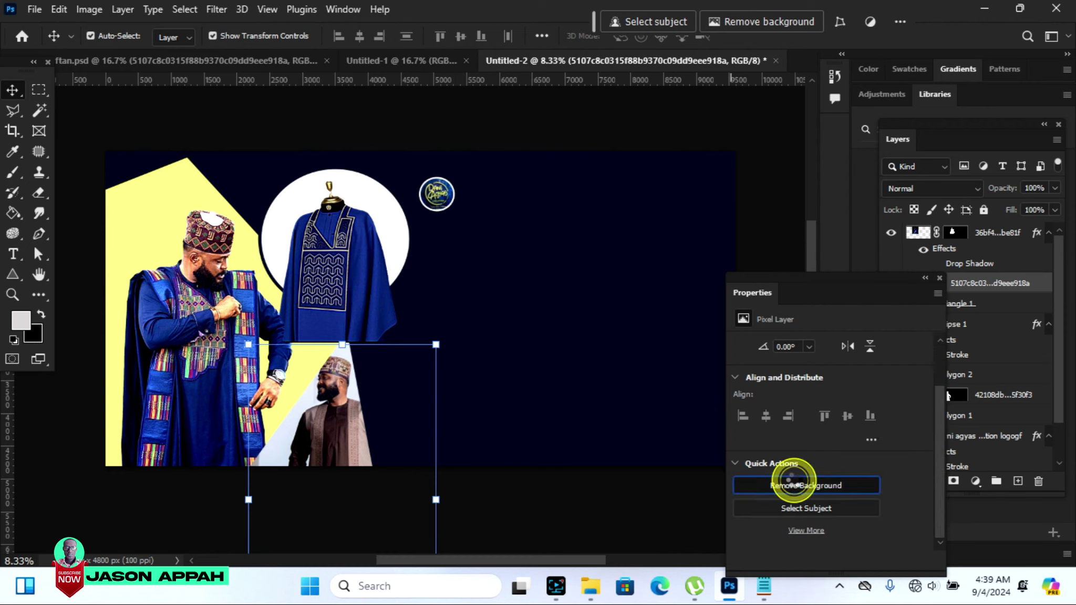
{"action": "left_click", "coordinate": [911, 119]}
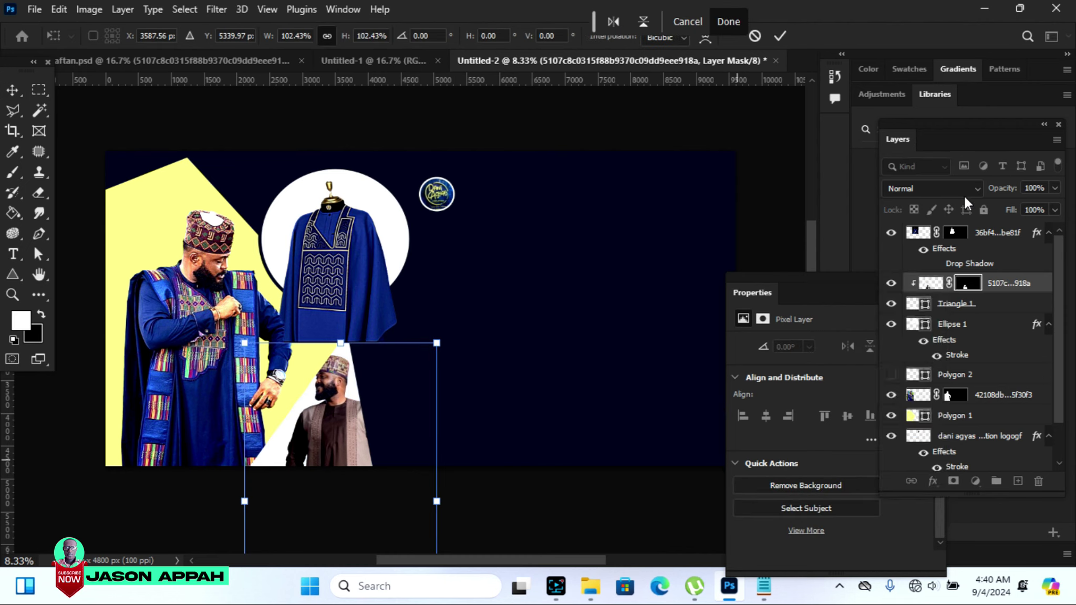
{"action": "left_click", "coordinate": [951, 308]}
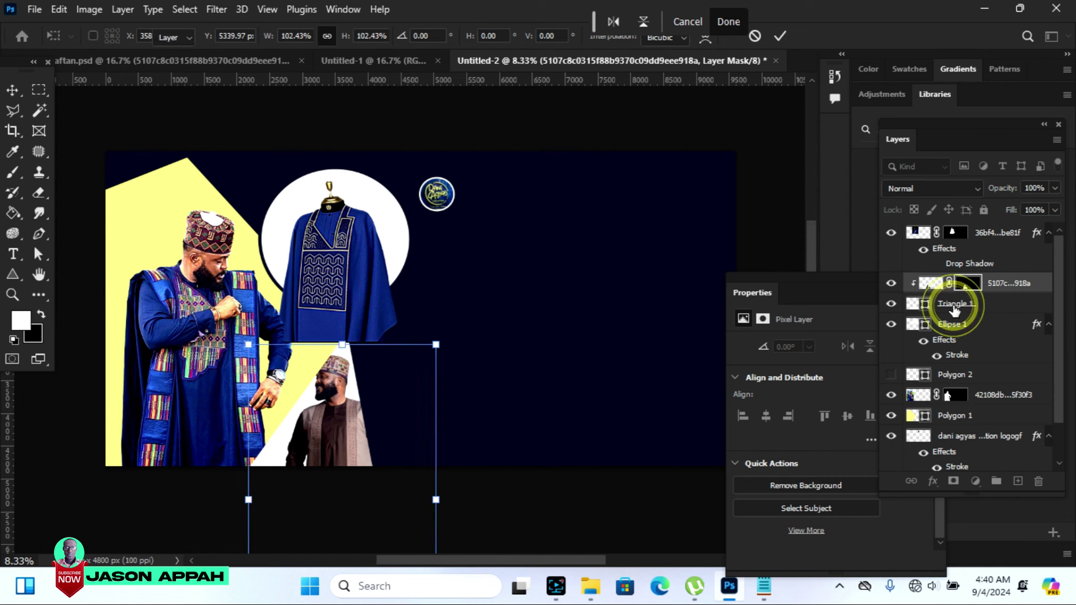
{"action": "left_click", "coordinate": [968, 310]}
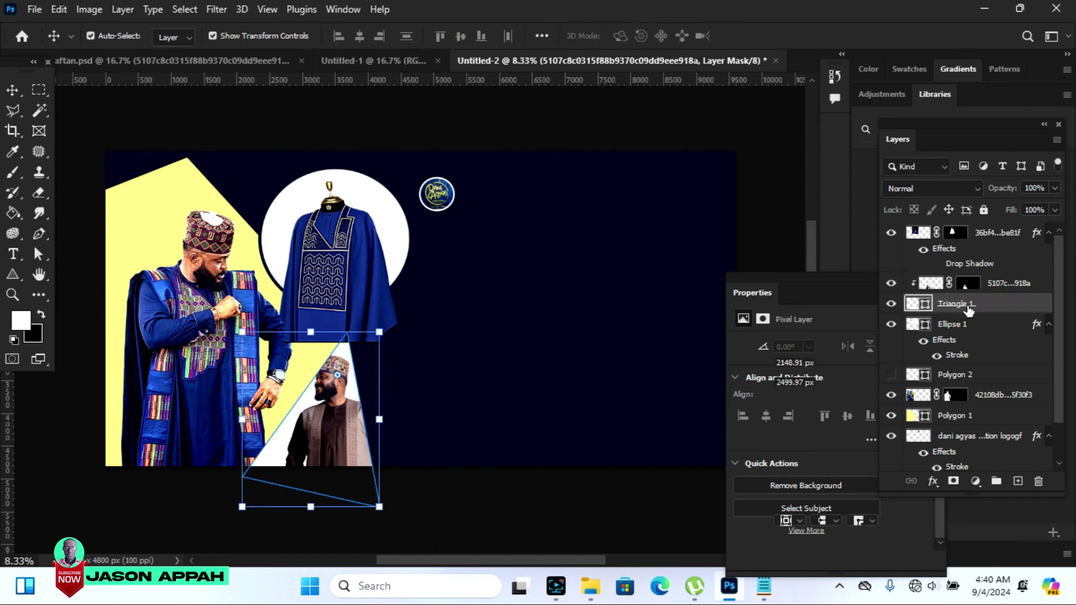
{"action": "left_click", "coordinate": [935, 482]}
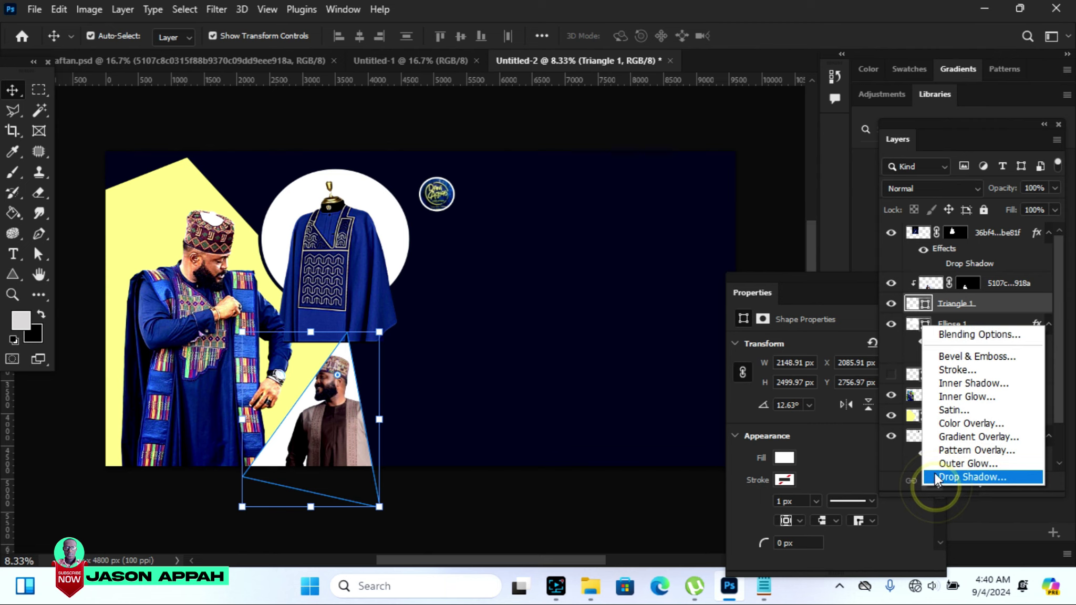
Add a 51 px dark navy outer stroke to the white triangle
{"action": "left_click", "coordinate": [956, 371]}
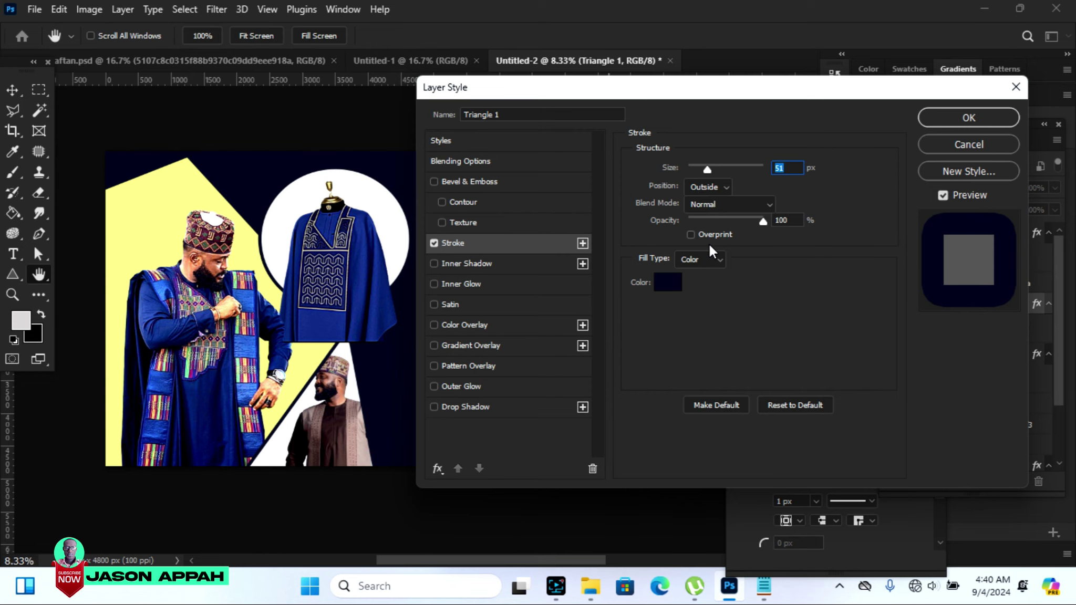
{"action": "left_click", "coordinate": [985, 118]}
{"action": "left_click", "coordinate": [519, 497]}
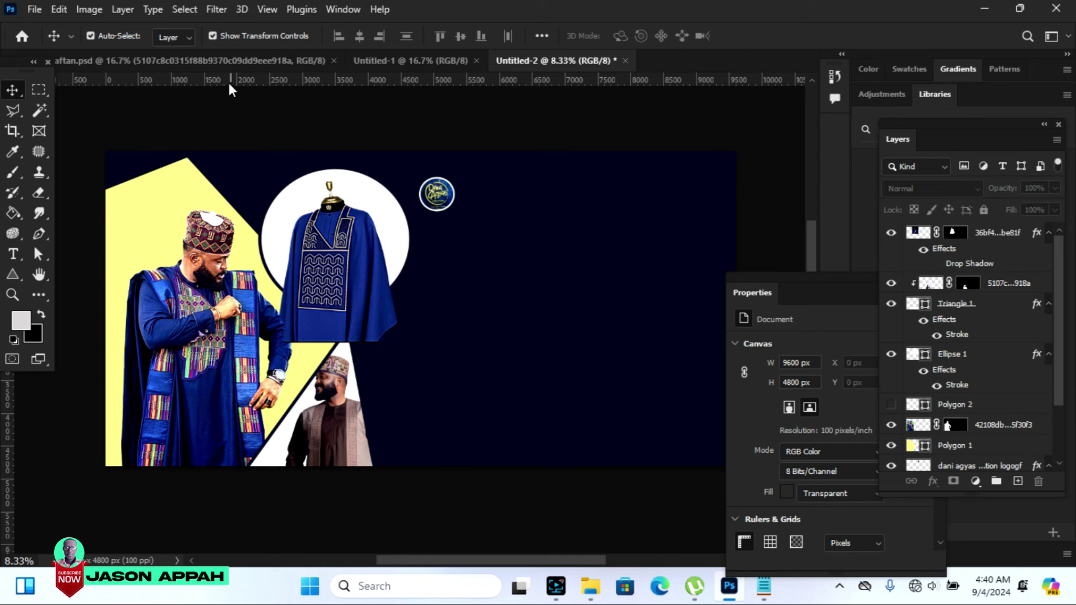
Draw a second grey triangle below the robe and move it beside the beige-outfit man
{"action": "left_click", "coordinate": [13, 273]}
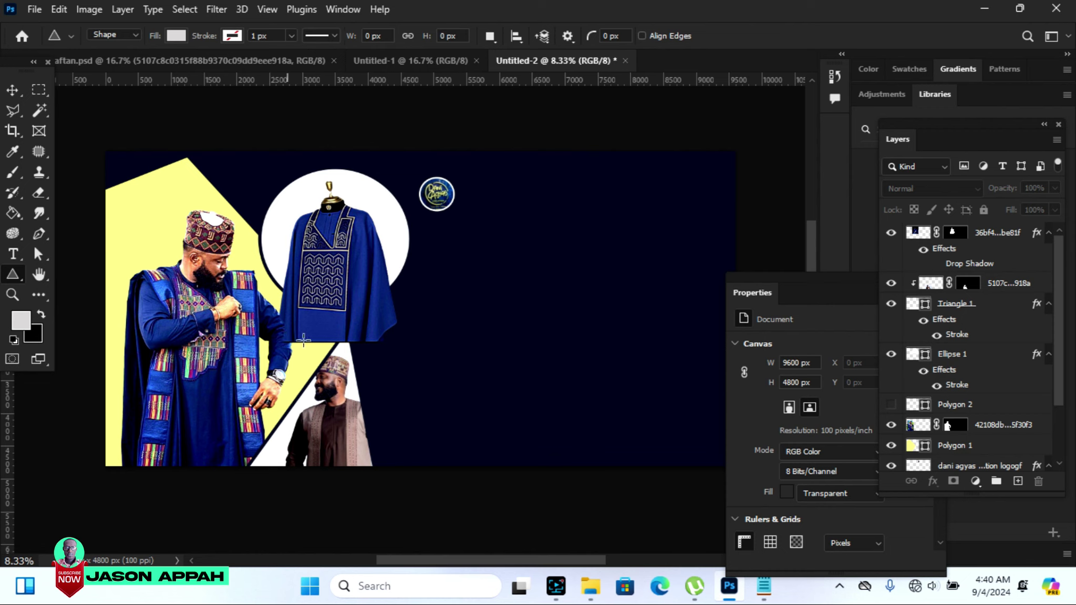
{"action": "left_click_drag", "start_coordinate": [364, 342], "coordinate": [504, 521]}
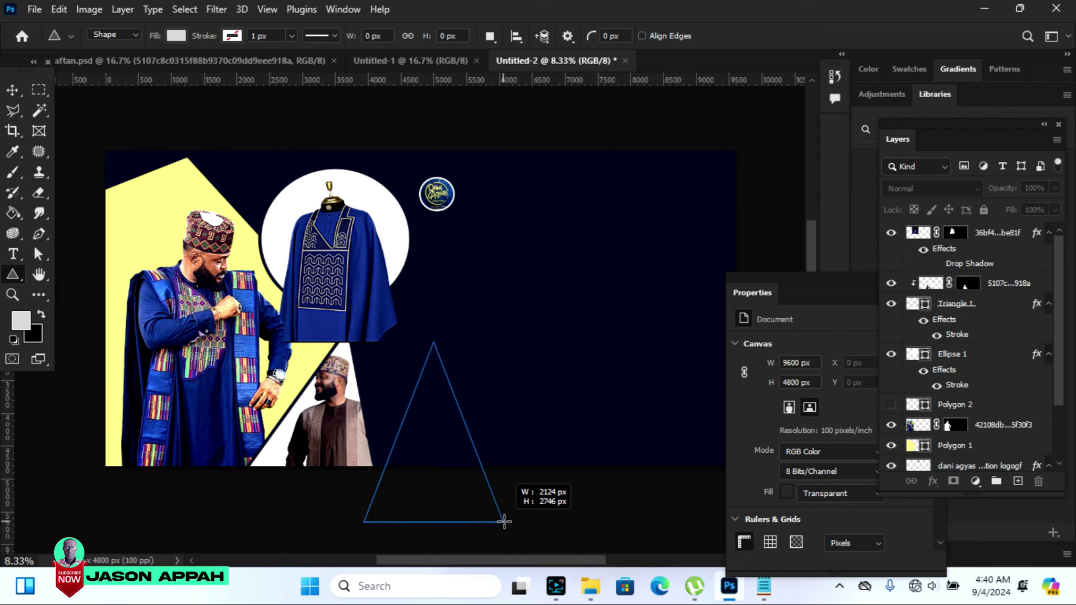
{"action": "left_click", "coordinate": [13, 90]}
{"action": "left_click", "coordinate": [434, 439]}
{"action": "mouse_move", "coordinate": [435, 438]}
{"action": "left_mouse_down"}
{"action": "mouse_move", "coordinate": [395, 432]}
{"action": "mouse_move", "coordinate": [412, 432]}
{"action": "left_mouse_up"}
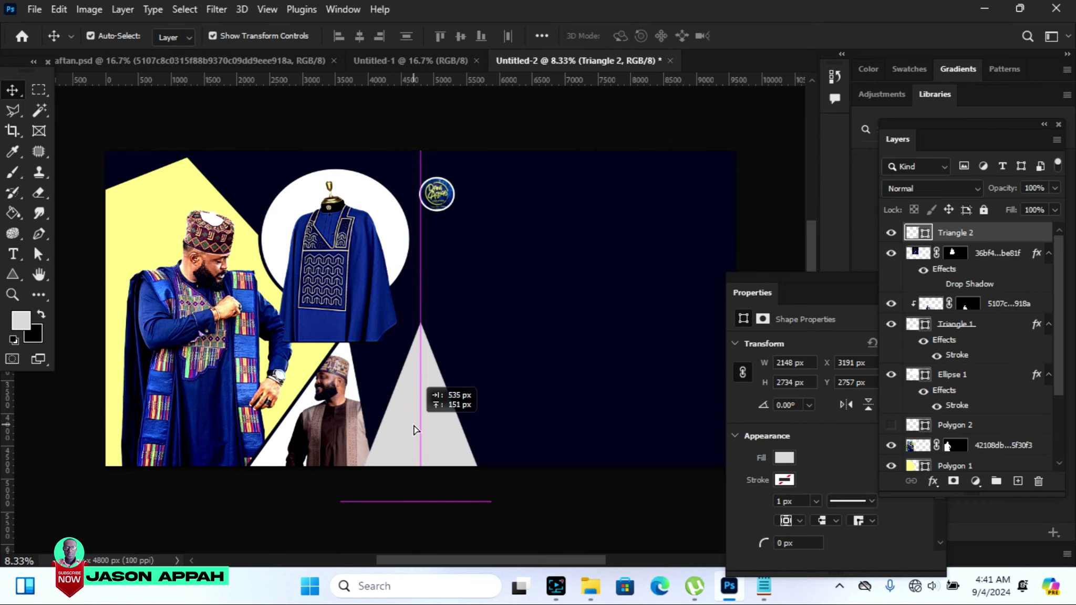
{"action": "left_click_drag", "start_coordinate": [412, 433], "coordinate": [410, 426]}
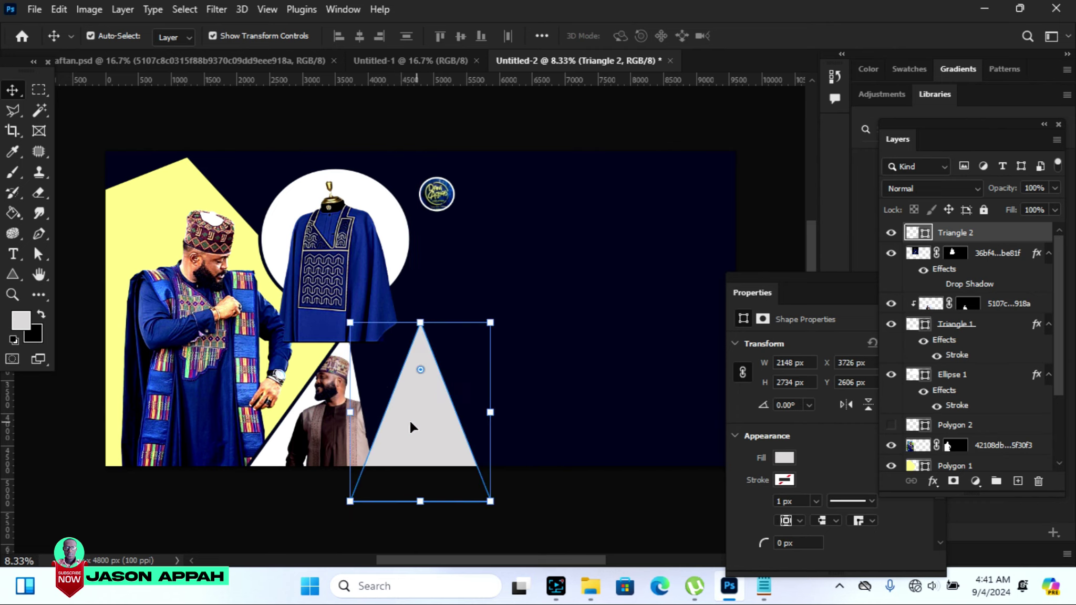
Drag the green-outfit man's photo from the source document onto the banner and start enlarging it
{"action": "left_click", "coordinate": [243, 63]}
{"action": "left_click", "coordinate": [284, 60]}
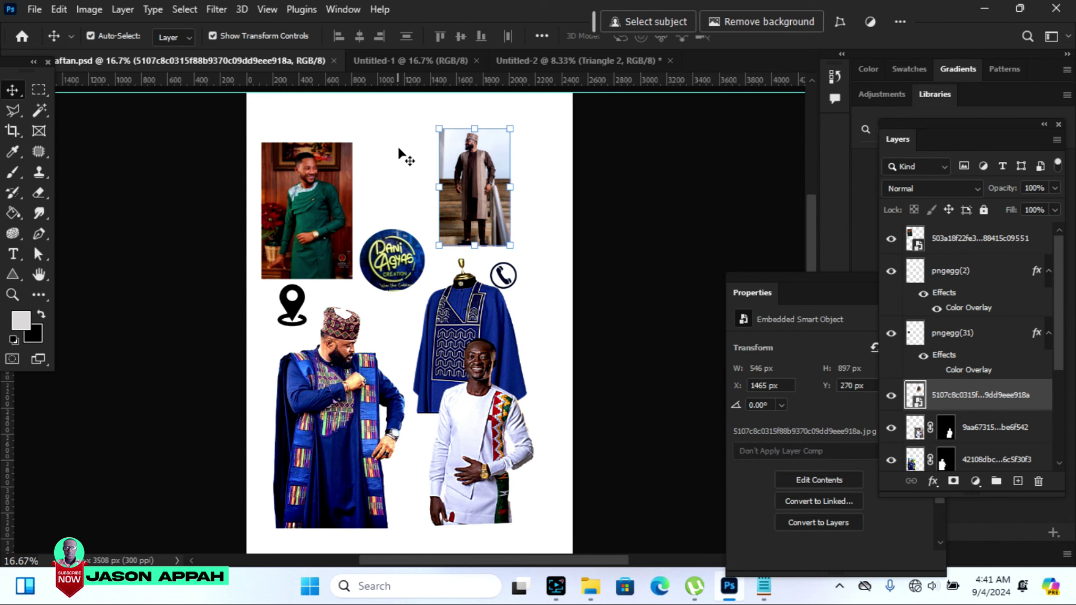
{"action": "mouse_move", "coordinate": [302, 231]}
{"action": "left_mouse_down"}
{"action": "mouse_move", "coordinate": [461, 128]}
{"action": "mouse_move", "coordinate": [522, 135]}
{"action": "left_mouse_up"}
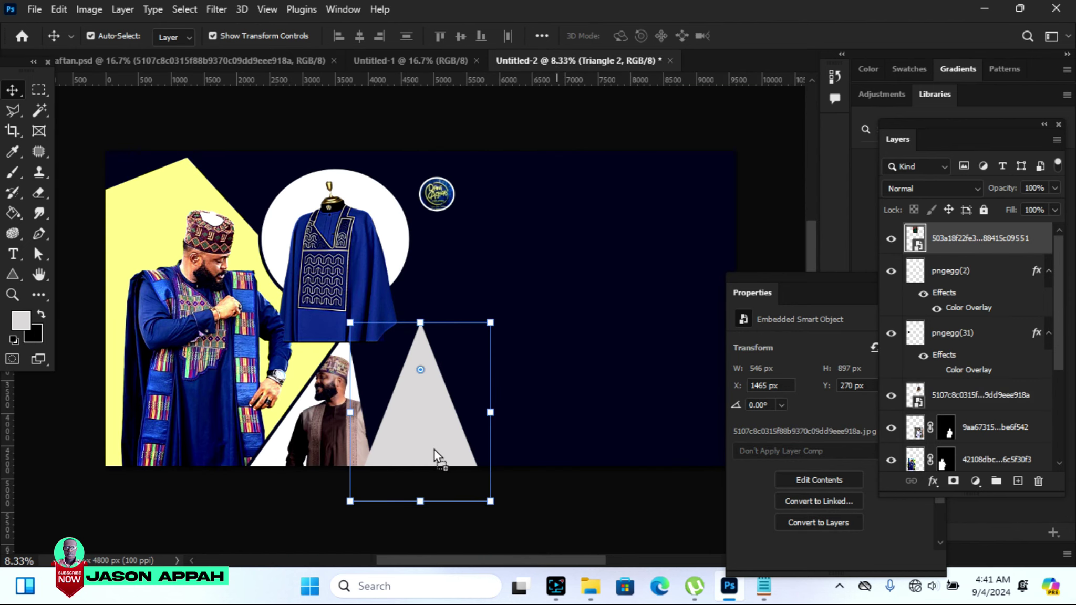
{"action": "left_click_drag", "start_coordinate": [434, 450], "coordinate": [433, 448]}
{"action": "left_click_drag", "start_coordinate": [411, 411], "coordinate": [343, 313]}
Enlarge the green-outfit photo, rasterize it and clip it into the second triangle
{"action": "left_click_drag", "start_coordinate": [455, 481], "coordinate": [487, 528]}
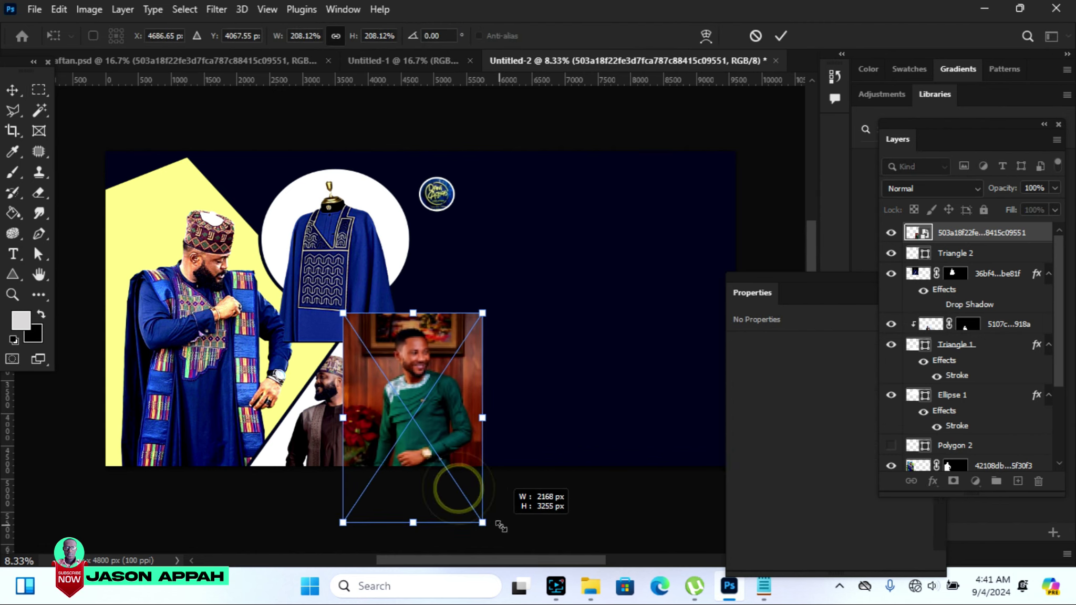
{"action": "key", "text": "Return"}
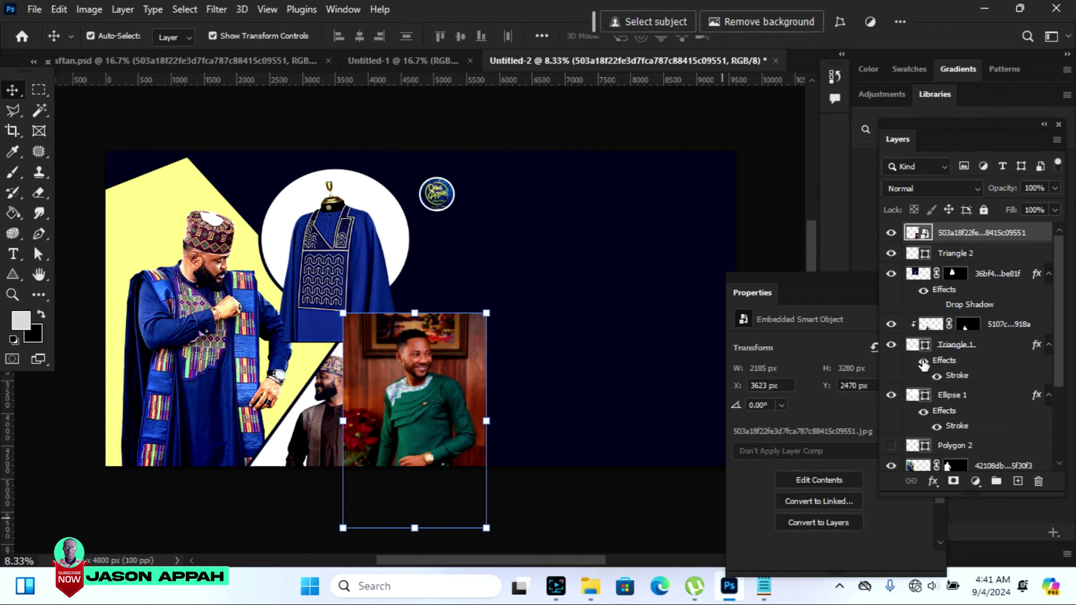
{"action": "right_click", "coordinate": [969, 243]}
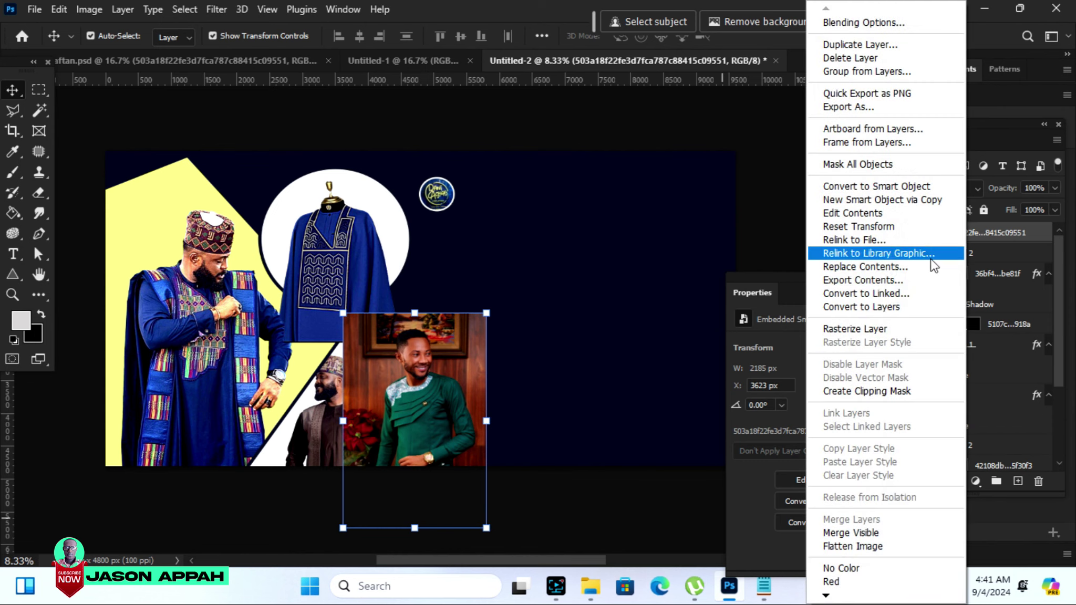
{"action": "left_click", "coordinate": [873, 330]}
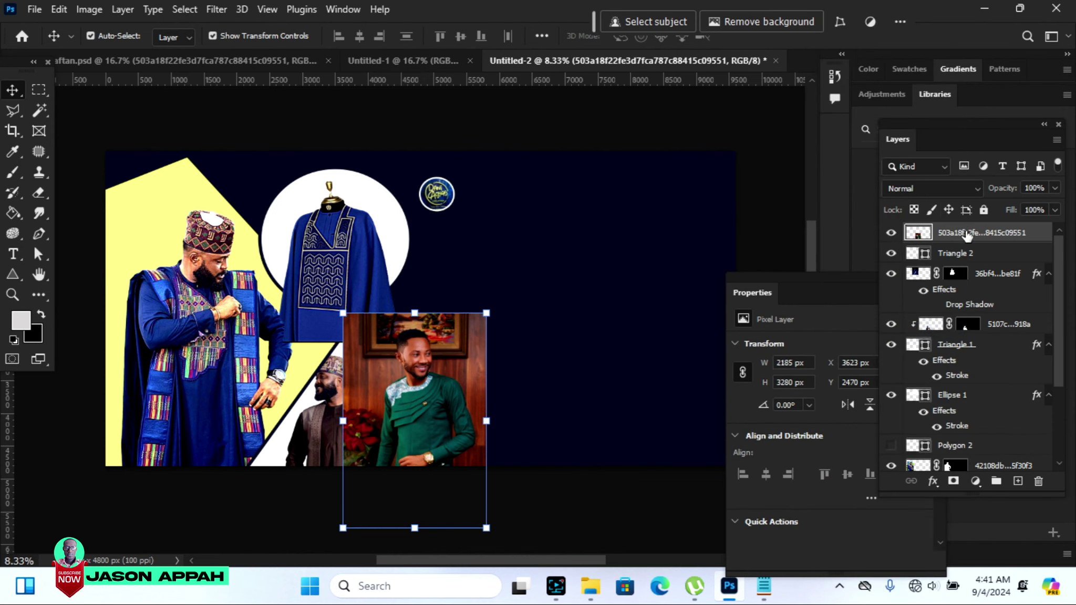
{"action": "right_click", "coordinate": [963, 234]}
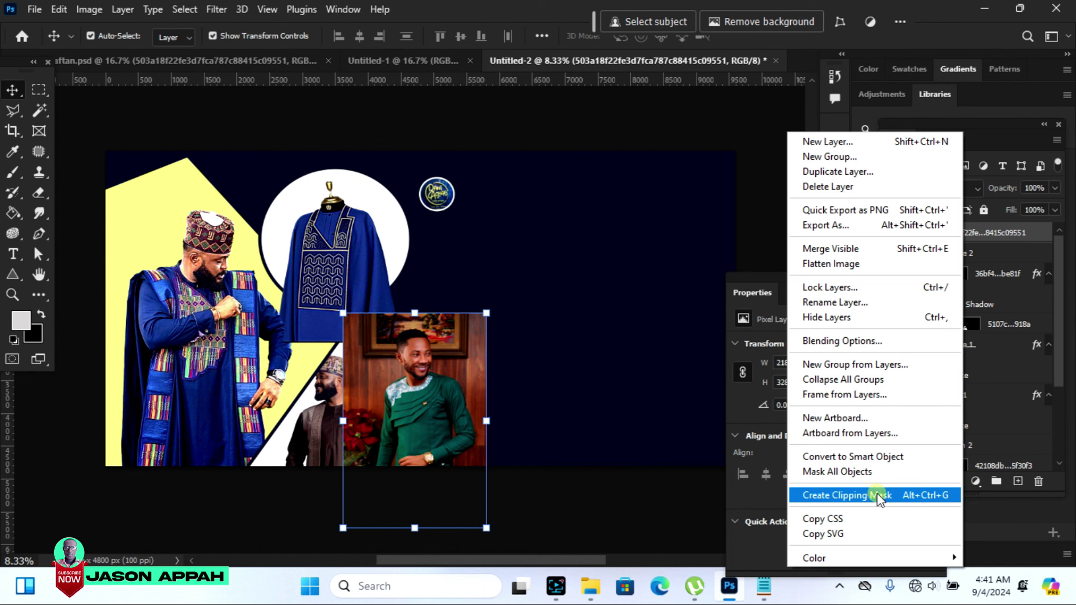
{"action": "left_click", "coordinate": [877, 494]}
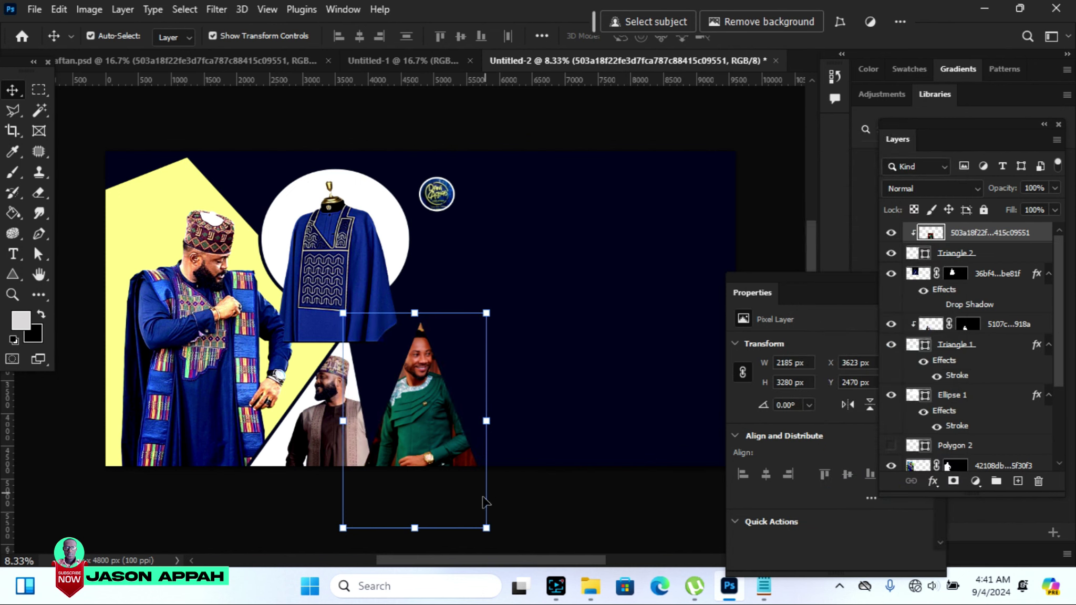
Shift and shrink the clipped photo so the man's face fits the triangle
{"action": "left_click_drag", "start_coordinate": [482, 525], "coordinate": [541, 551]}
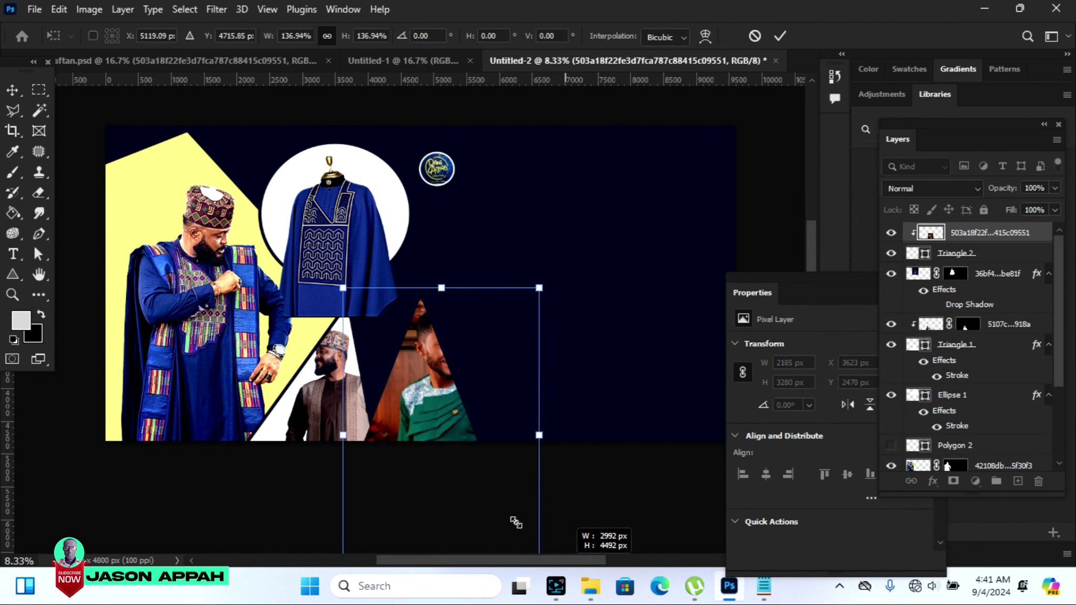
{"action": "left_click_drag", "start_coordinate": [433, 384], "coordinate": [410, 378]}
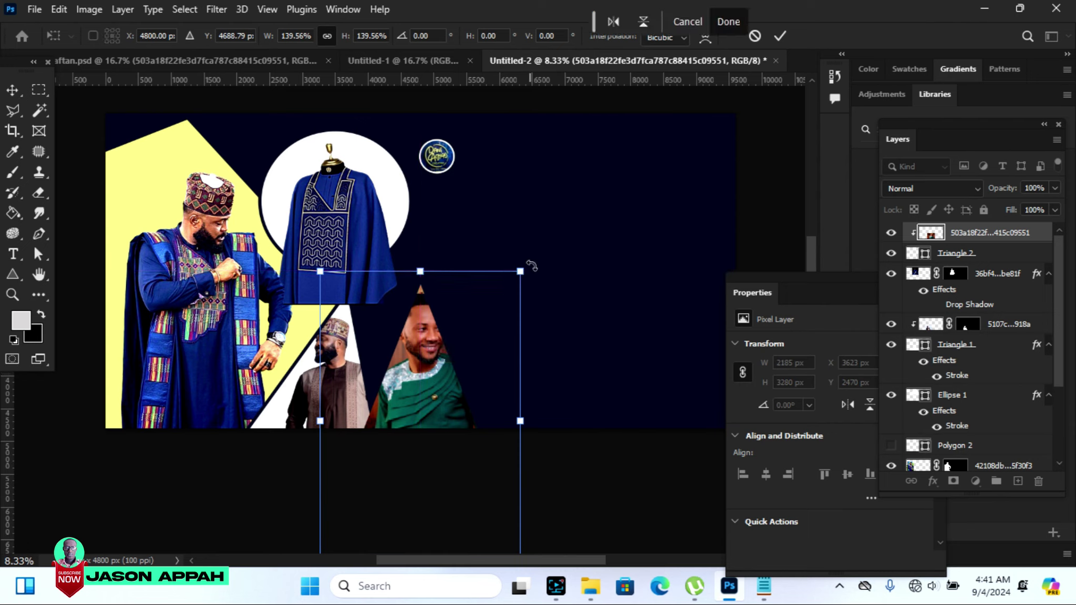
{"action": "left_click_drag", "start_coordinate": [521, 271], "coordinate": [490, 315]}
{"action": "left_click_drag", "start_coordinate": [424, 393], "coordinate": [439, 364]}
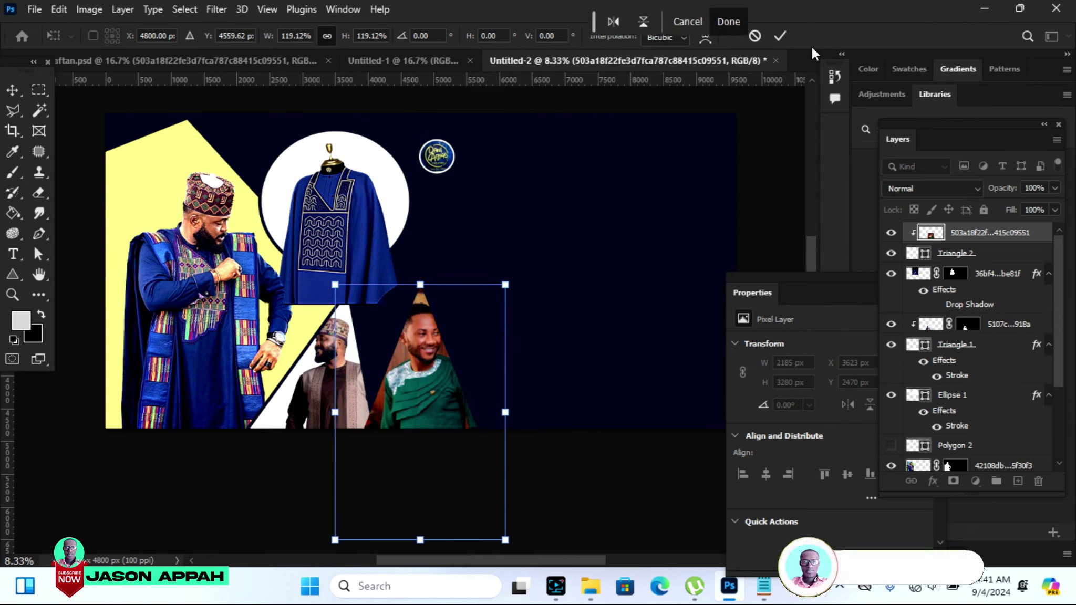
{"action": "left_click", "coordinate": [786, 35]}
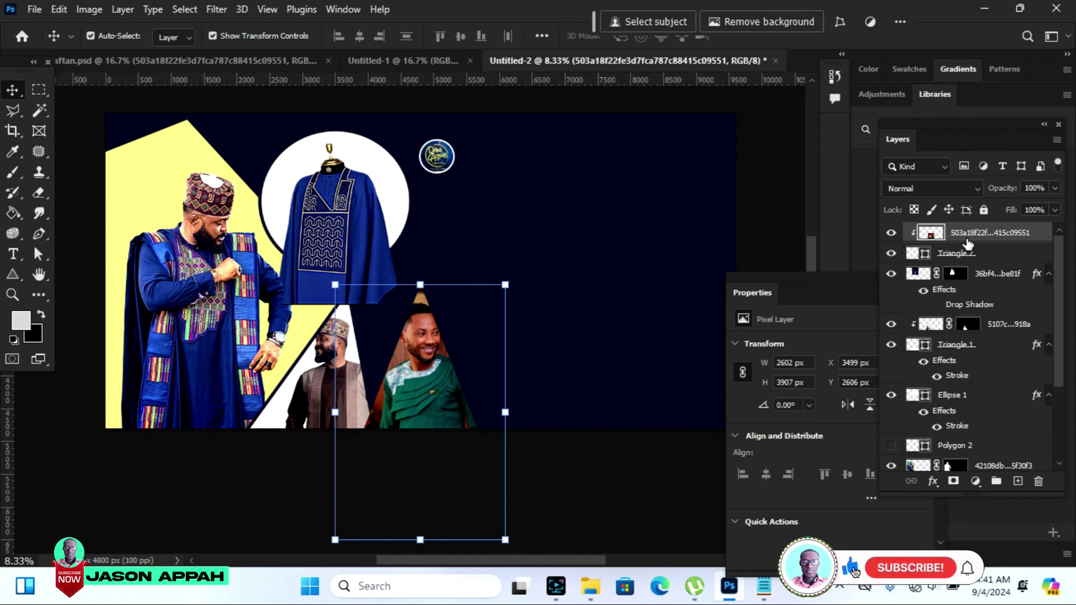
Remove the background from the green-outfit man's photo
{"action": "left_click", "coordinate": [773, 274]}
{"action": "left_click_drag", "start_coordinate": [937, 398], "coordinate": [936, 480]}
{"action": "left_click", "coordinate": [830, 480]}
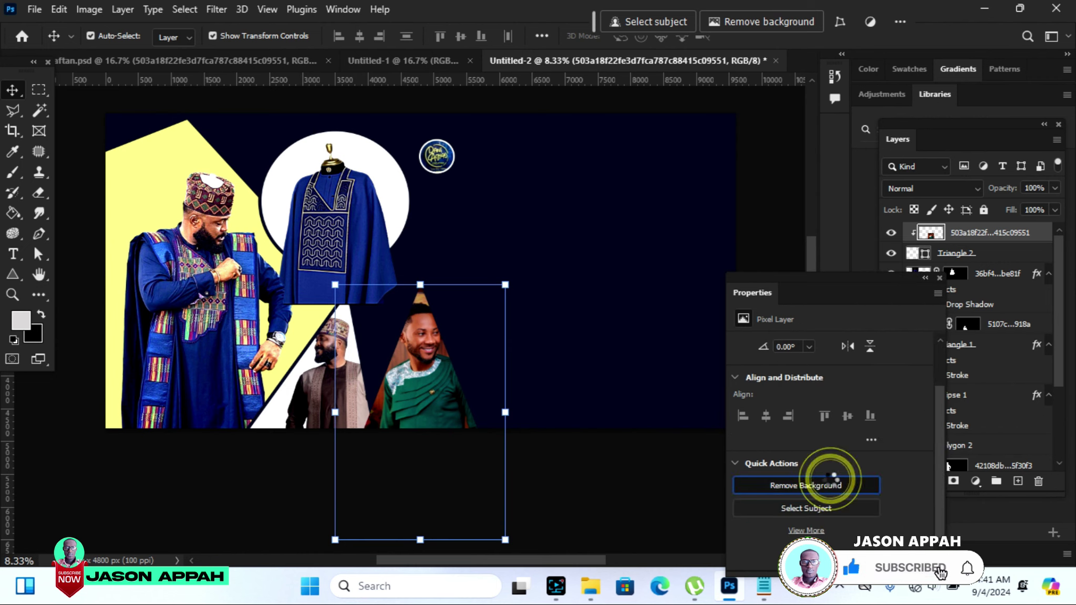
Change Triangle 2's fill colour to white (#ffffff)
{"action": "left_click", "coordinate": [943, 254]}
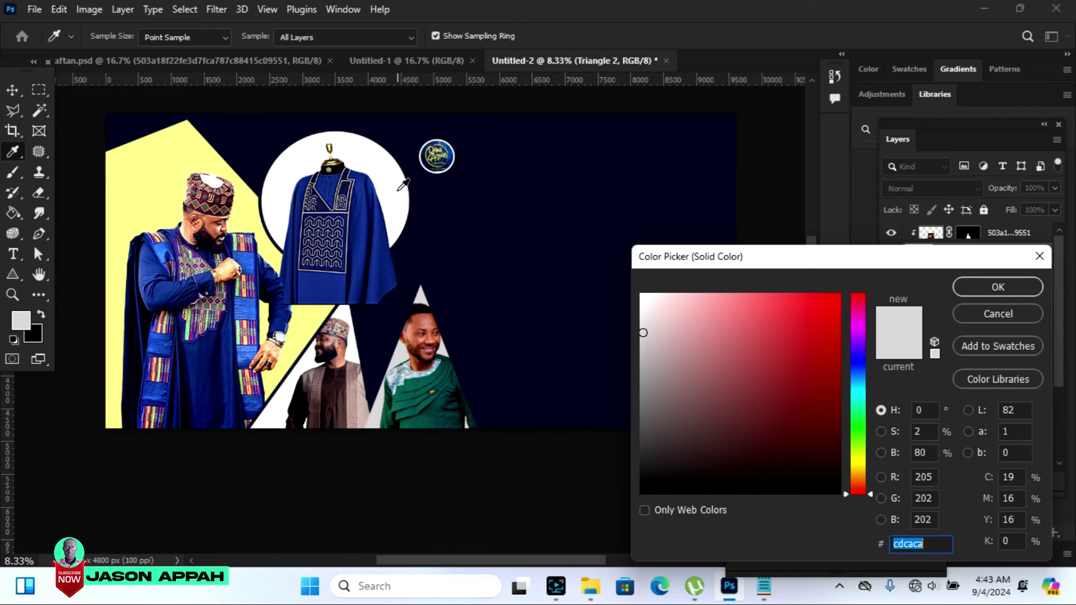
{"action": "type", "text": "ffffff"}
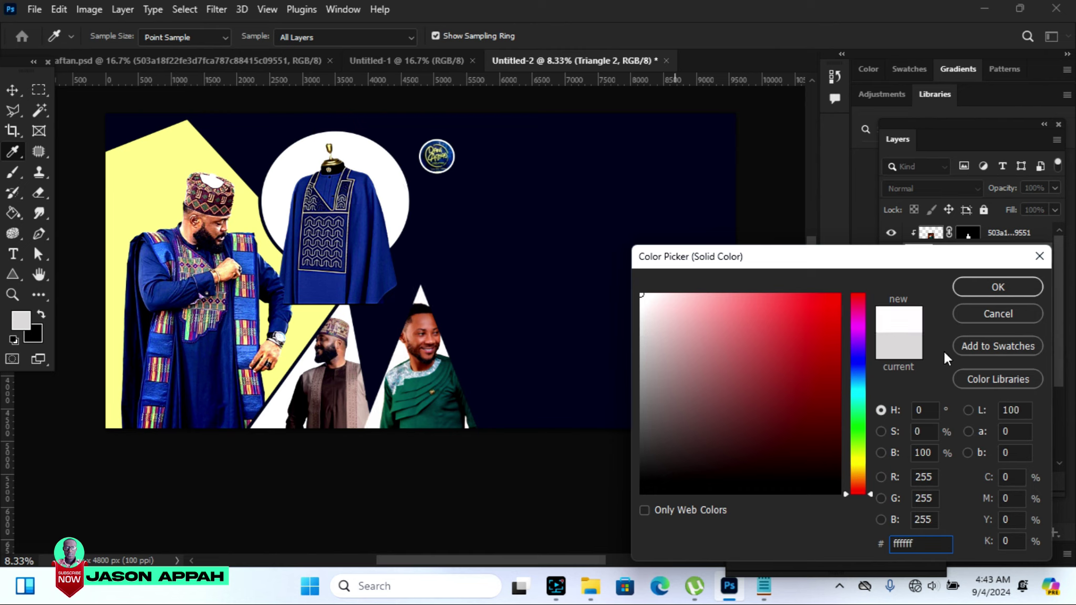
{"action": "left_click", "coordinate": [979, 287]}
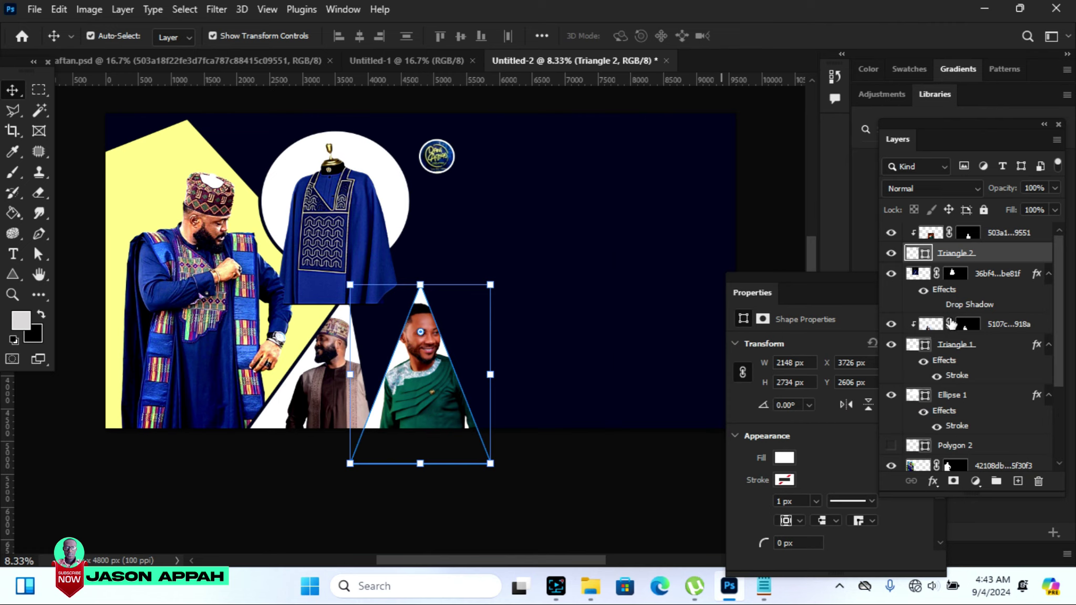
Select Triangle 2 with its clipped photo and stack them below Triangle 1
{"action": "left_click", "coordinate": [978, 282]}
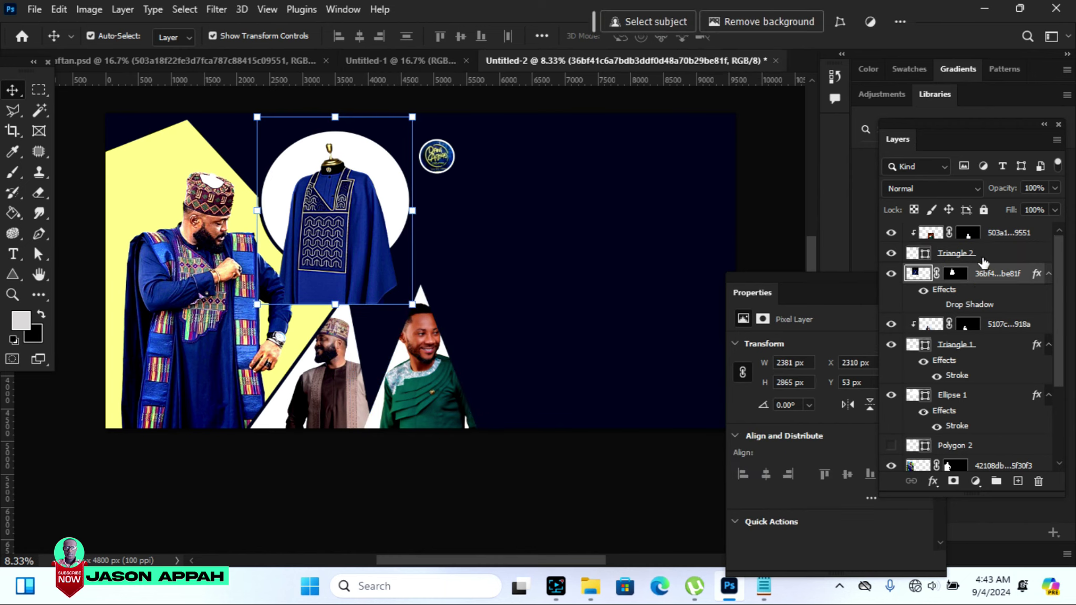
{"action": "left_click", "coordinate": [981, 258]}
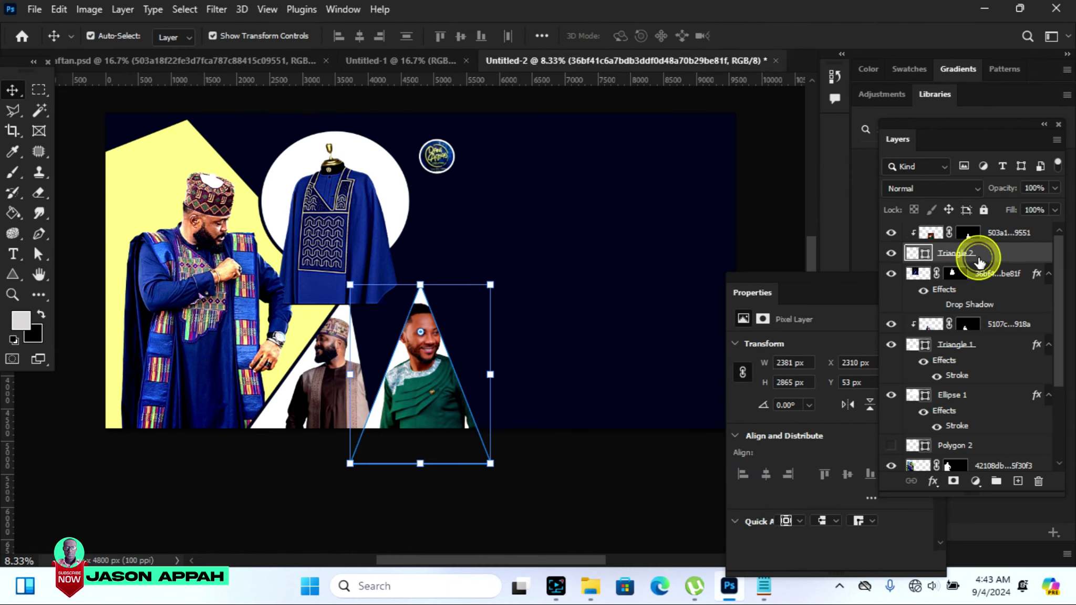
{"action": "left_click", "coordinate": [1002, 237], "text": "shift"}
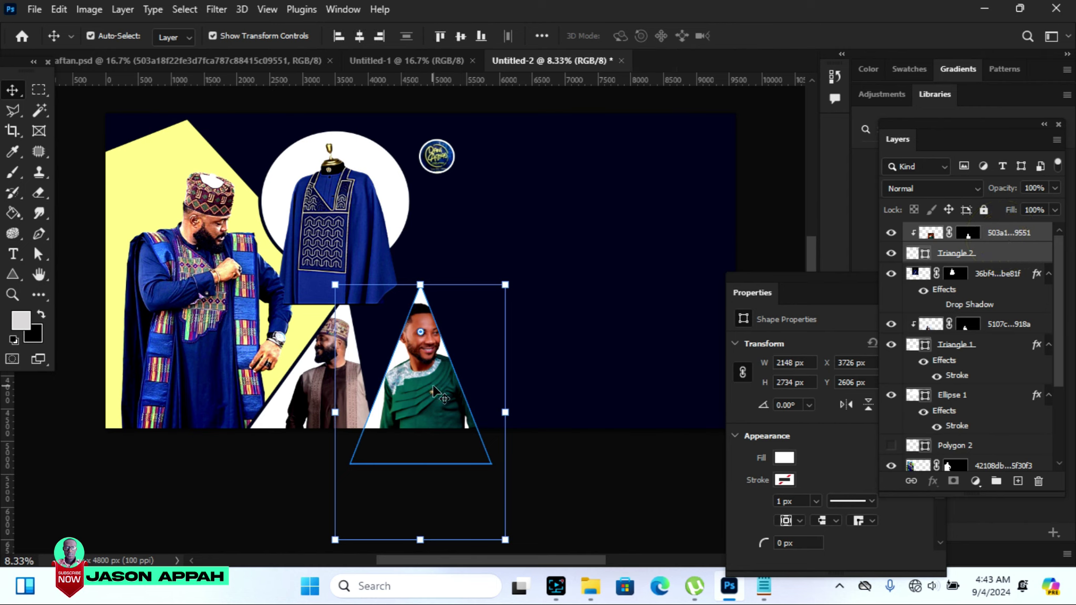
{"action": "left_click_drag", "start_coordinate": [434, 391], "coordinate": [400, 389]}
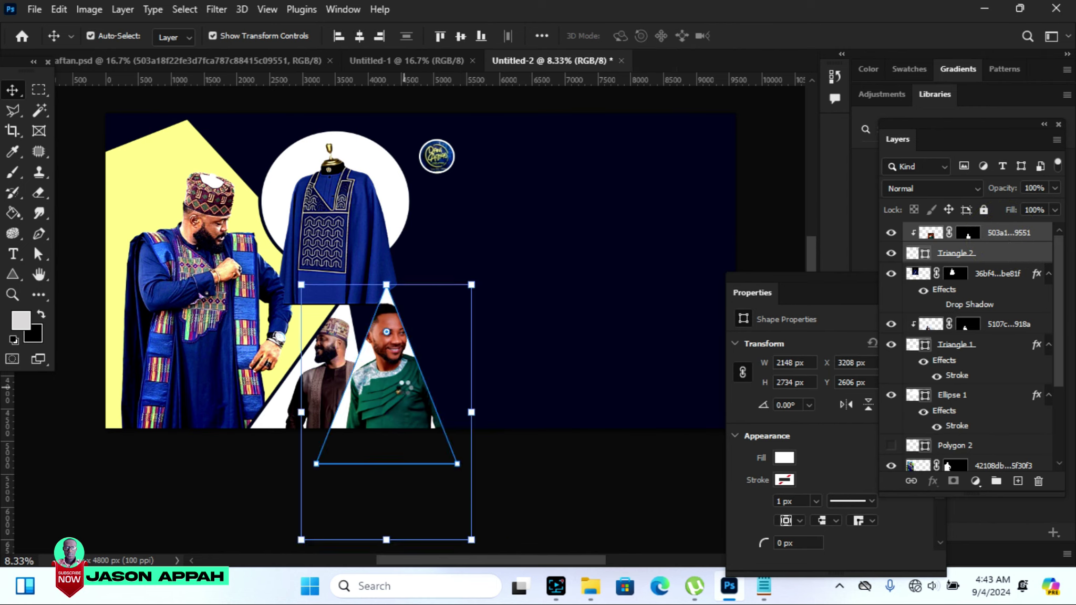
{"action": "left_click_drag", "start_coordinate": [1013, 255], "coordinate": [1002, 394]}
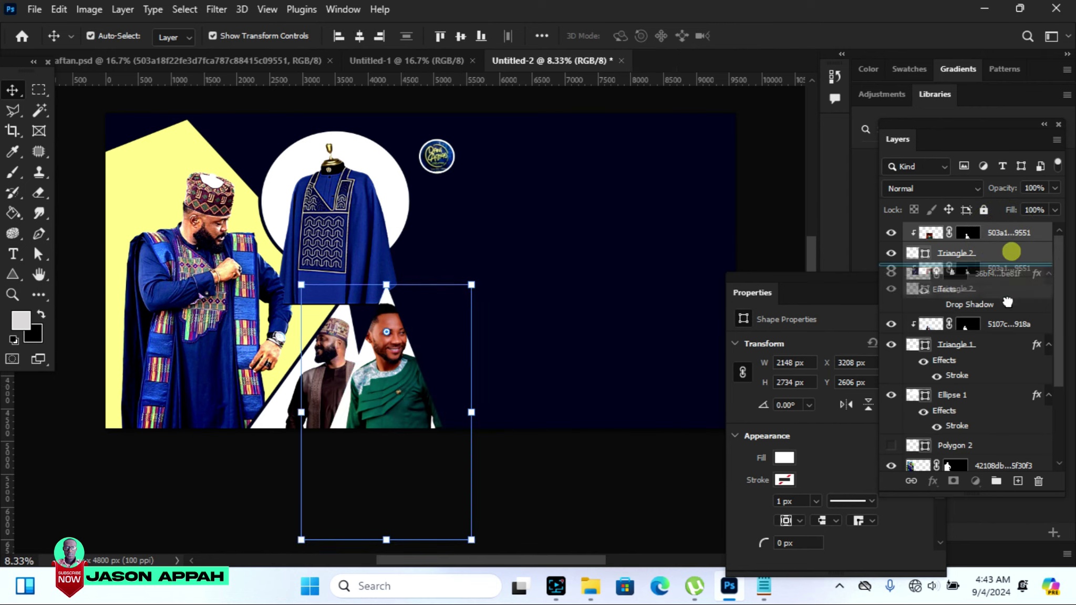
{"action": "left_click_drag", "start_coordinate": [1002, 395], "coordinate": [1007, 401]}
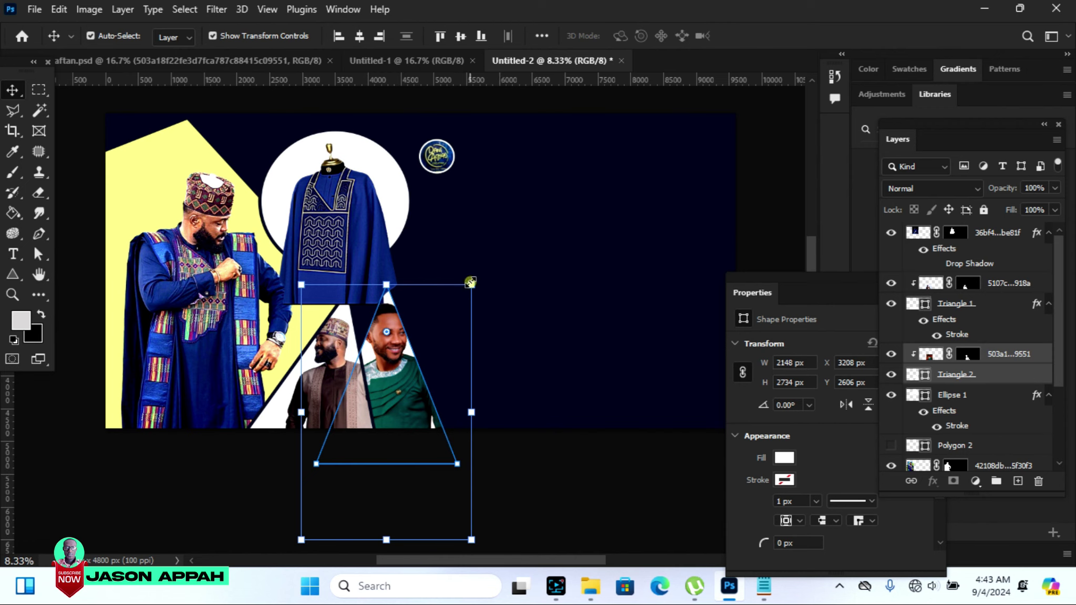
Enlarge the triangle and photo and nudge them to the banner's bottom edge
{"action": "left_click_drag", "start_coordinate": [470, 282], "coordinate": [484, 264]}
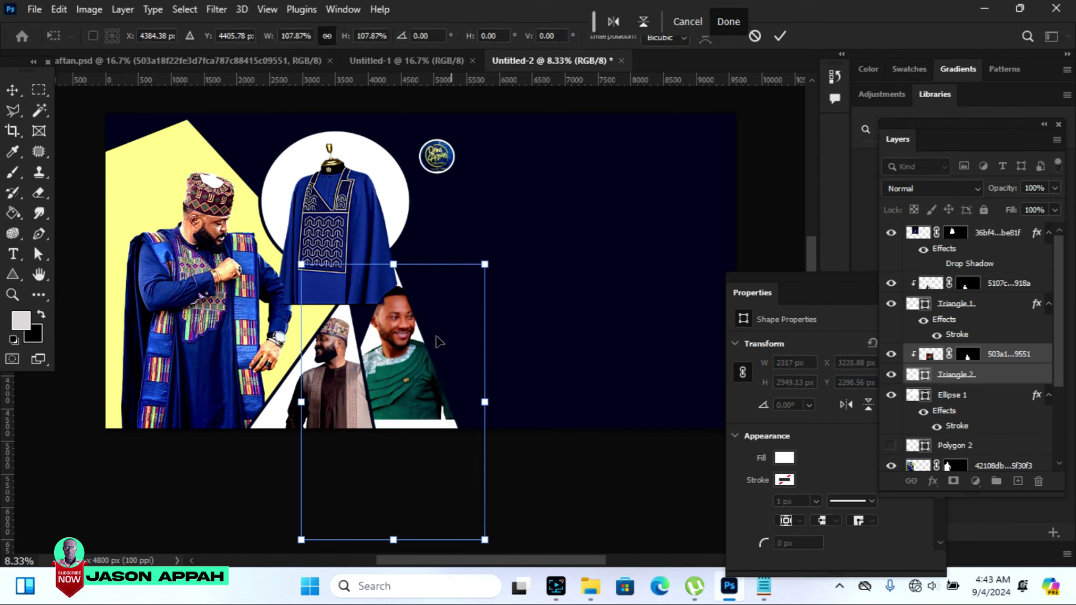
{"action": "left_click_drag", "start_coordinate": [404, 386], "coordinate": [401, 410]}
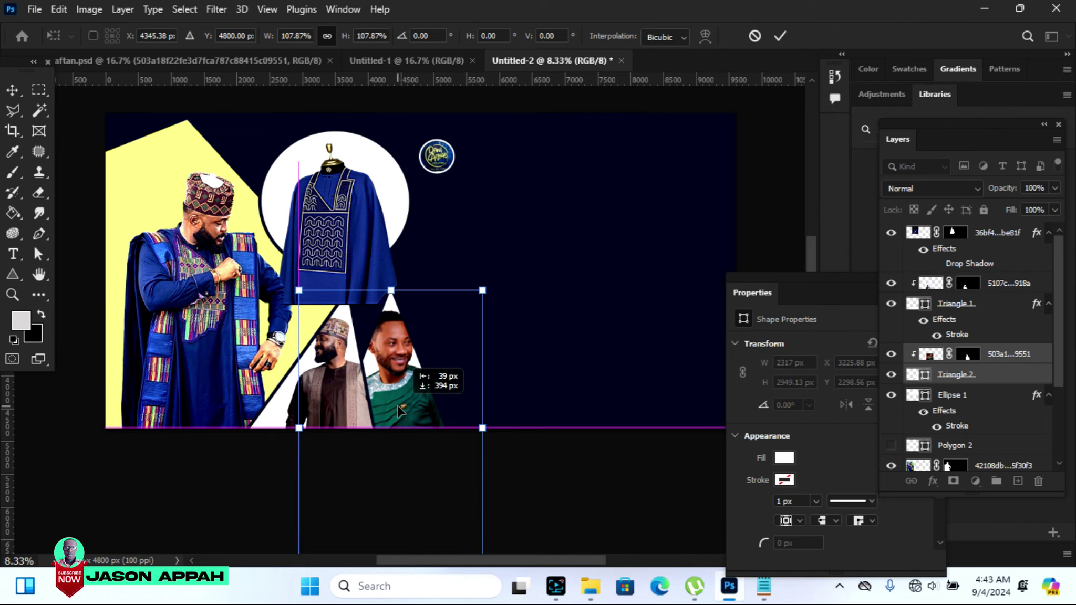
{"action": "left_click_drag", "start_coordinate": [398, 407], "coordinate": [402, 407]}
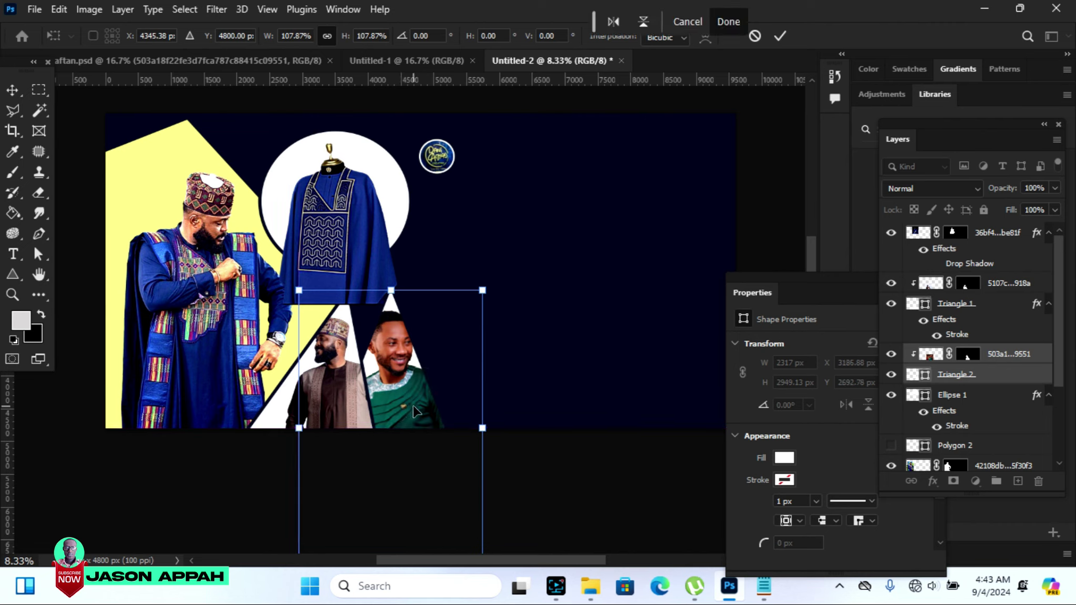
{"action": "key", "text": "Up"}
{"action": "key", "text": "Up"}
{"action": "key", "text": "Up"}
{"action": "key", "text": "Up"}
{"action": "key", "text": "Up"}
{"action": "key", "text": "Up"}
{"action": "key", "text": "Up"}
{"action": "key", "text": "Up"}
{"action": "key", "text": "Up"}
{"action": "key", "text": "Up"}
{"action": "key", "text": "Up"}
{"action": "key", "text": "Up"}
{"action": "key", "text": "Up"}
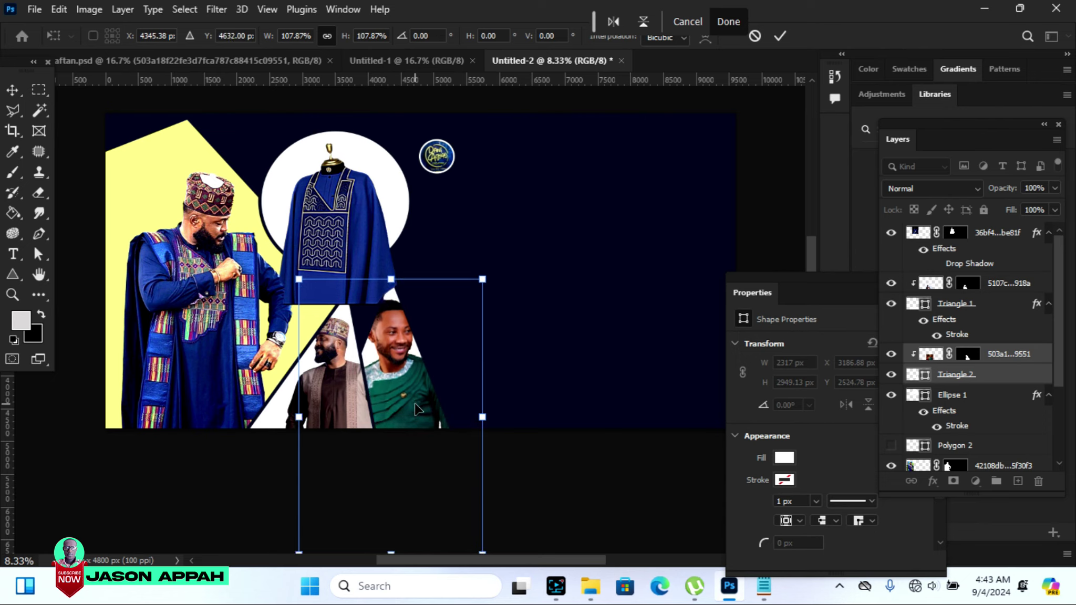
{"action": "key", "text": "Right"}
{"action": "key", "text": "Up"}
{"action": "key", "text": "Up"}
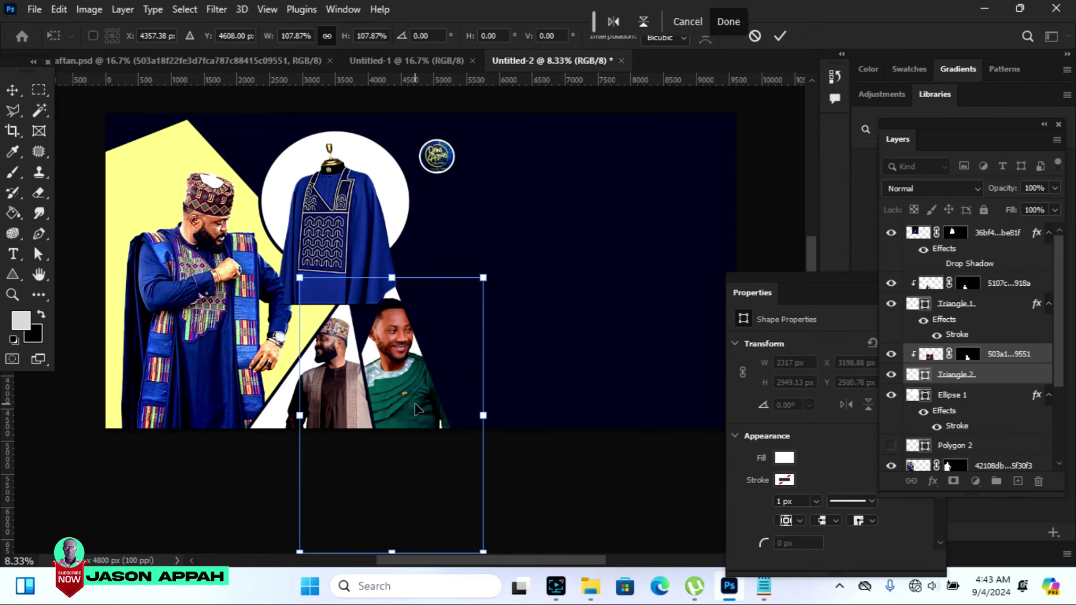
{"action": "left_click", "coordinate": [779, 36]}
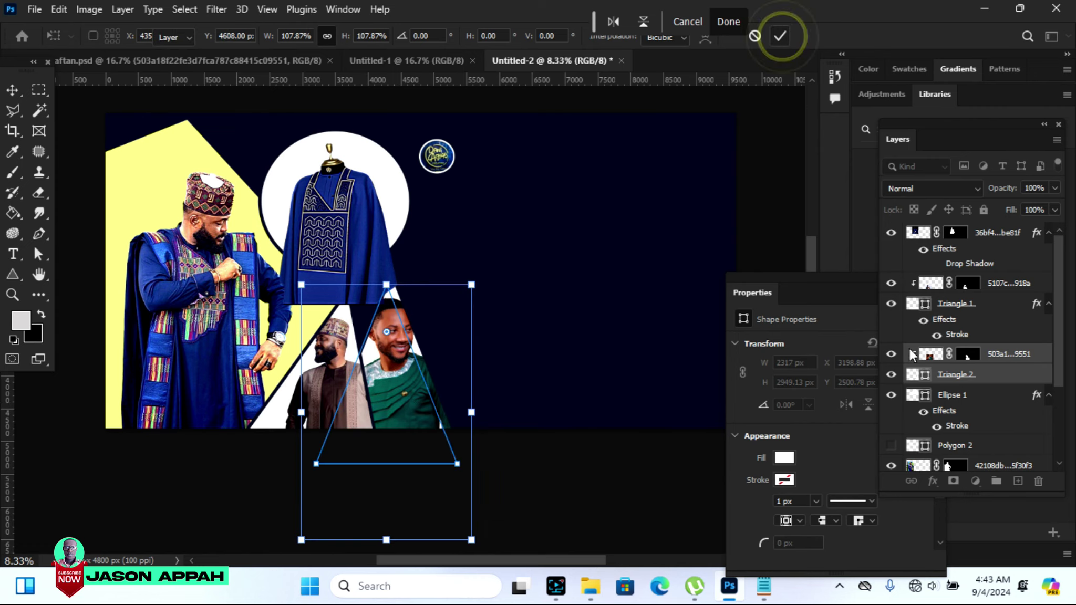
Add a 35 px Stroke effect to Triangle 2, using yellow sampled from the banner
{"action": "left_click", "coordinate": [971, 376]}
{"action": "left_click", "coordinate": [934, 481]}
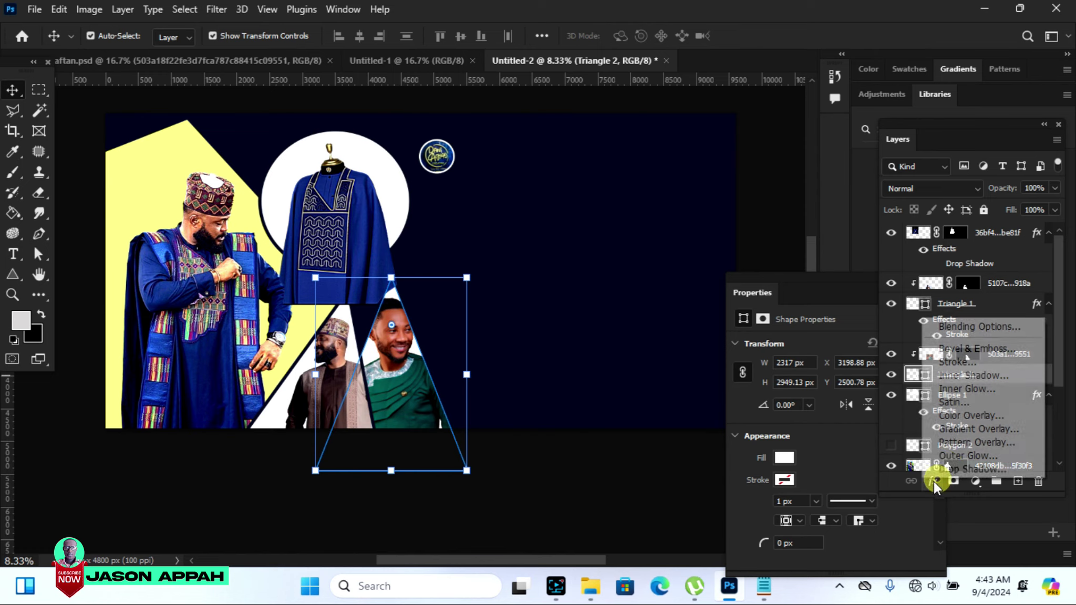
{"action": "left_click", "coordinate": [957, 362]}
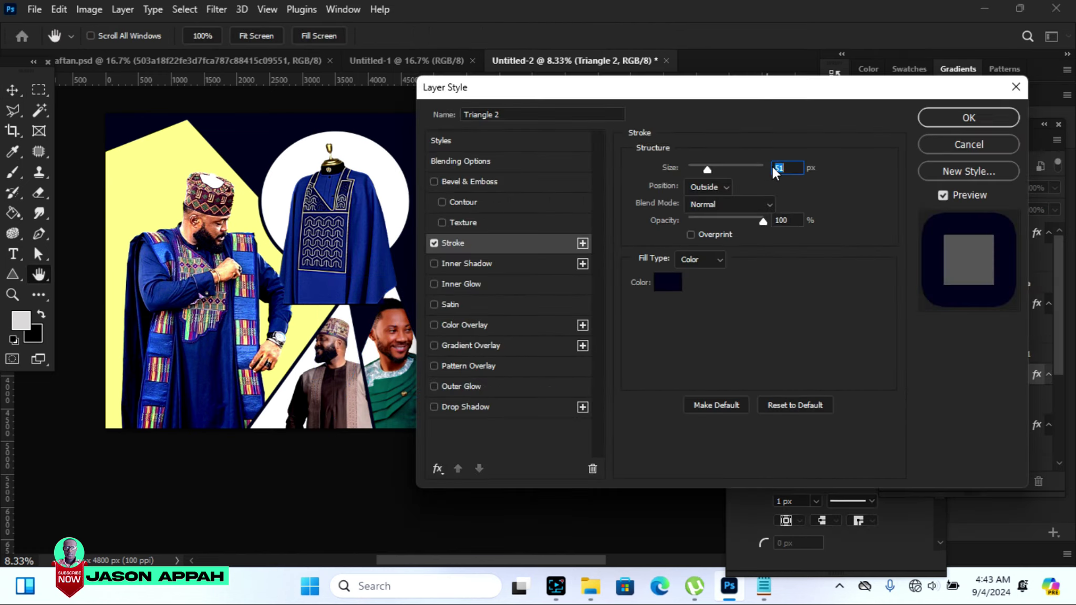
{"action": "left_click", "coordinate": [673, 286]}
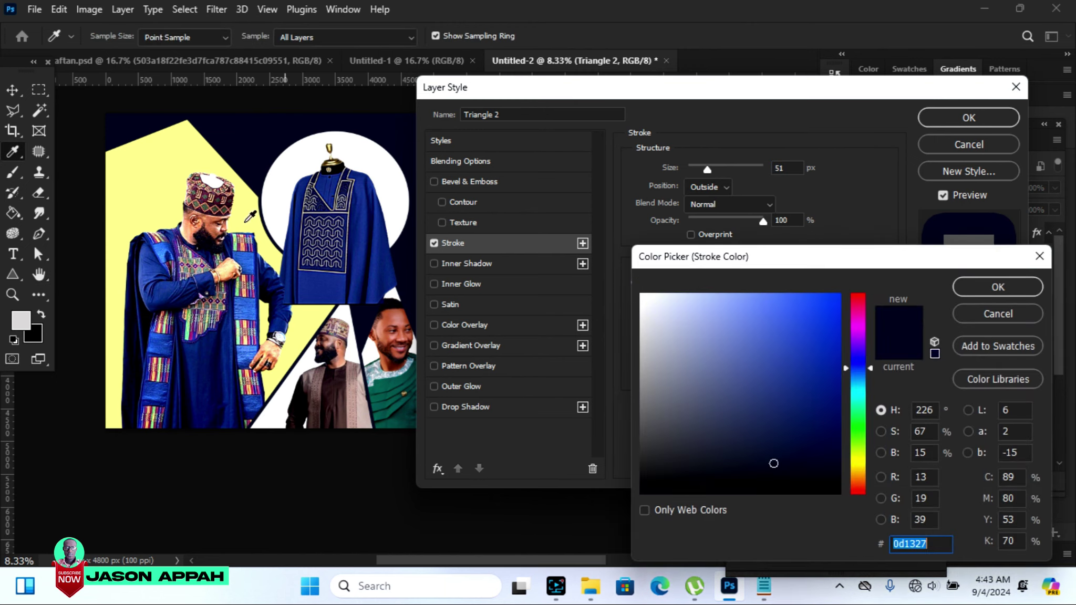
{"action": "left_click", "coordinate": [174, 198]}
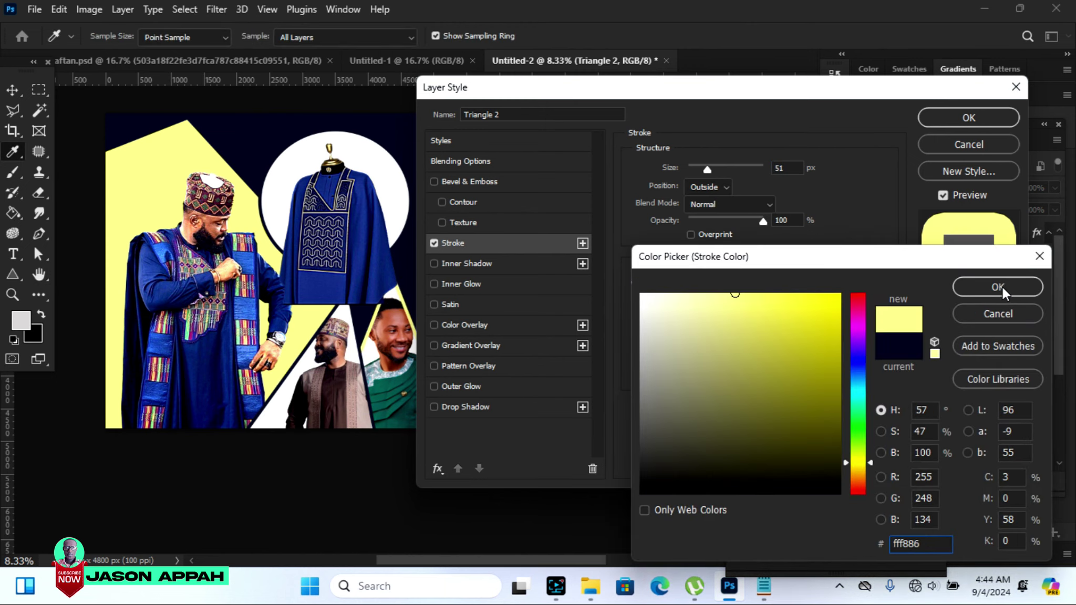
{"action": "left_click", "coordinate": [997, 287]}
{"action": "left_click_drag", "start_coordinate": [610, 94], "coordinate": [762, 114]}
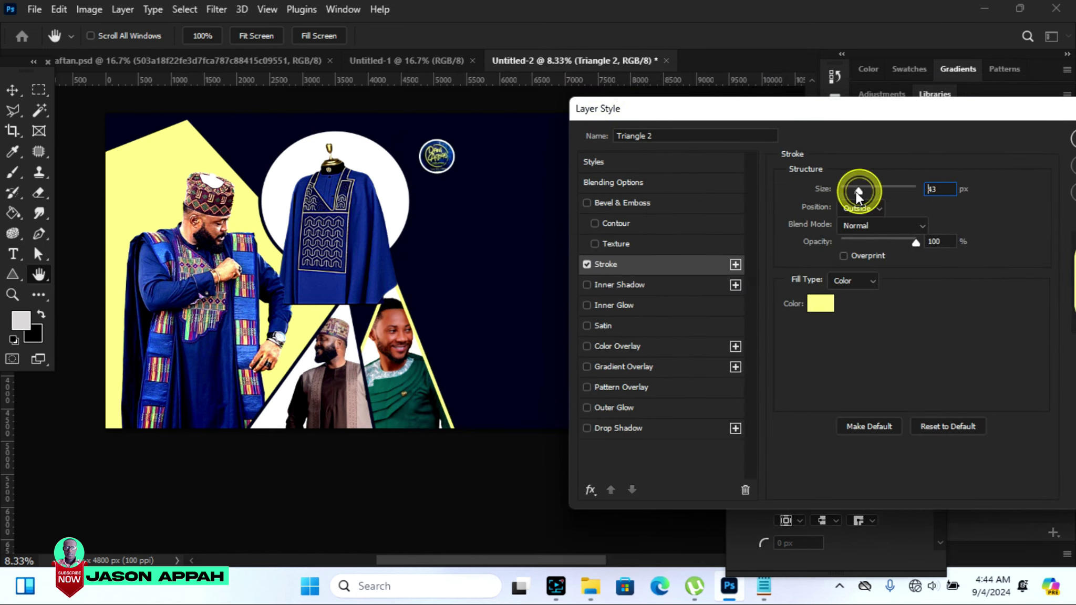
{"action": "left_click_drag", "start_coordinate": [856, 191], "coordinate": [855, 192]}
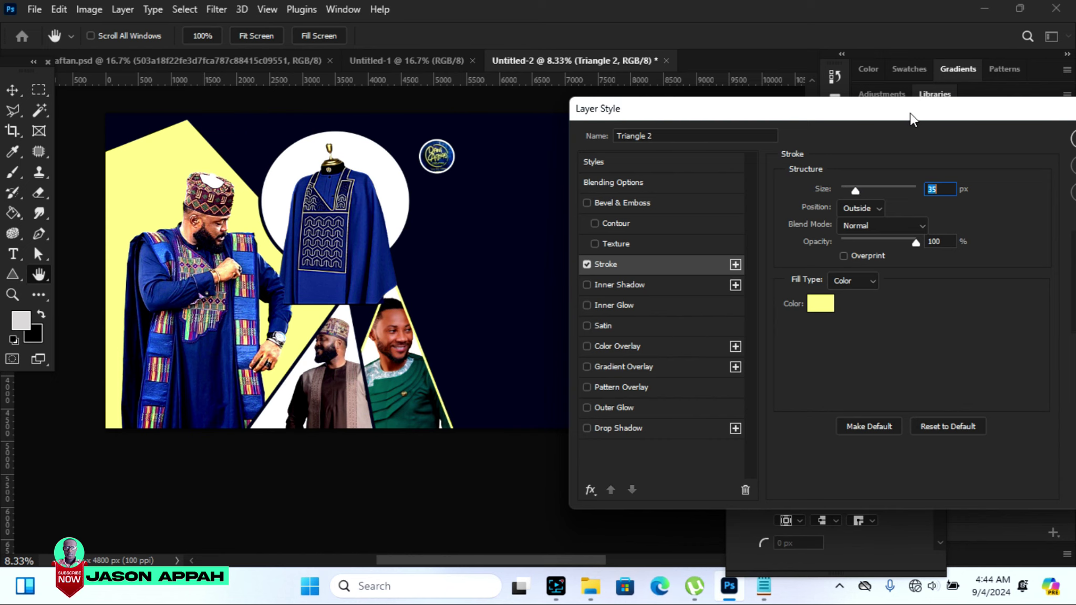
{"action": "left_click_drag", "start_coordinate": [909, 112], "coordinate": [840, 115]}
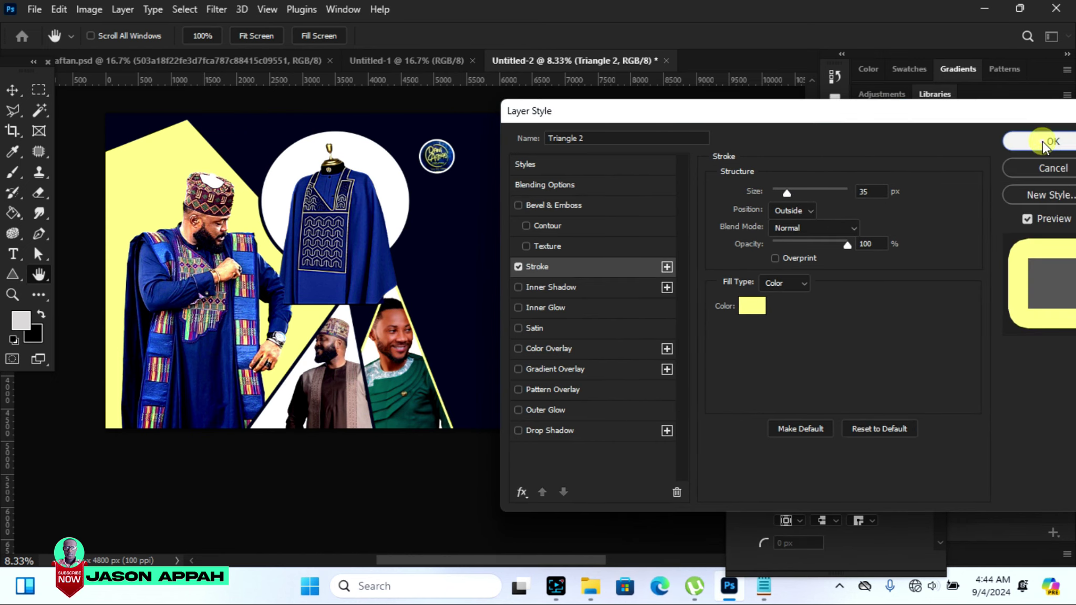
{"action": "left_click", "coordinate": [1042, 141]}
{"action": "left_click", "coordinate": [770, 207]}
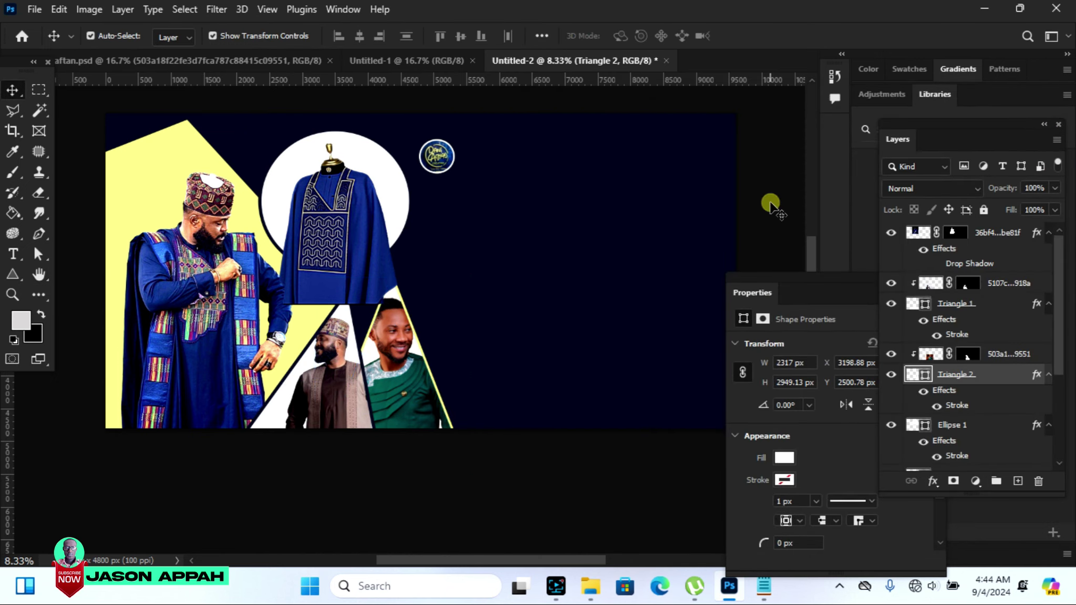
{"action": "left_click", "coordinate": [555, 586]}
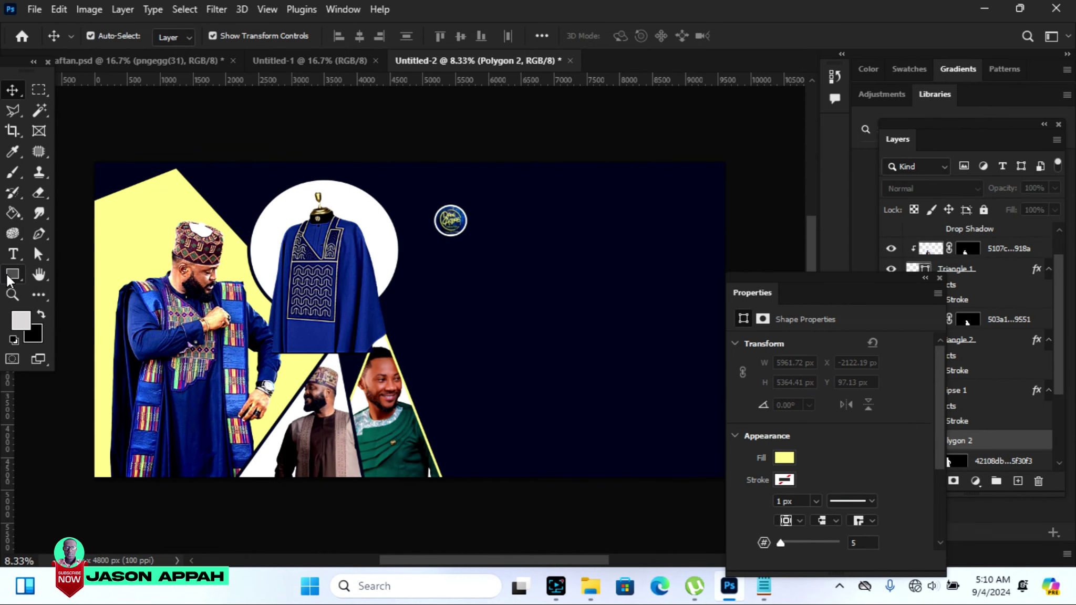
Draw a tall narrow rectangle to the right of the photos
{"action": "left_click", "coordinate": [12, 276]}
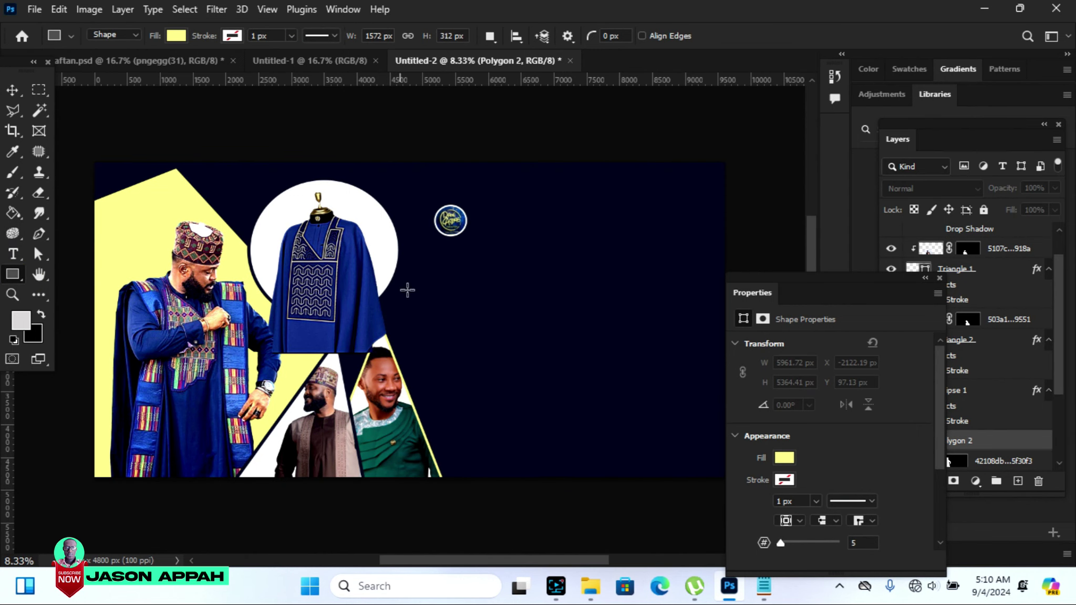
{"action": "left_click_drag", "start_coordinate": [406, 198], "coordinate": [448, 488]}
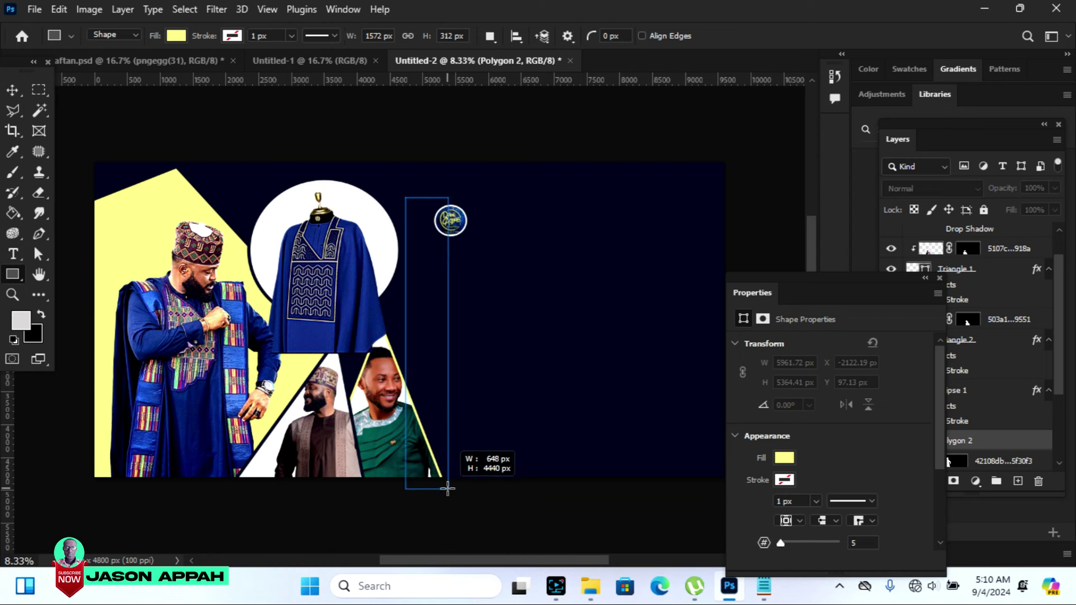
{"action": "left_click_drag", "start_coordinate": [447, 489], "coordinate": [447, 488]}
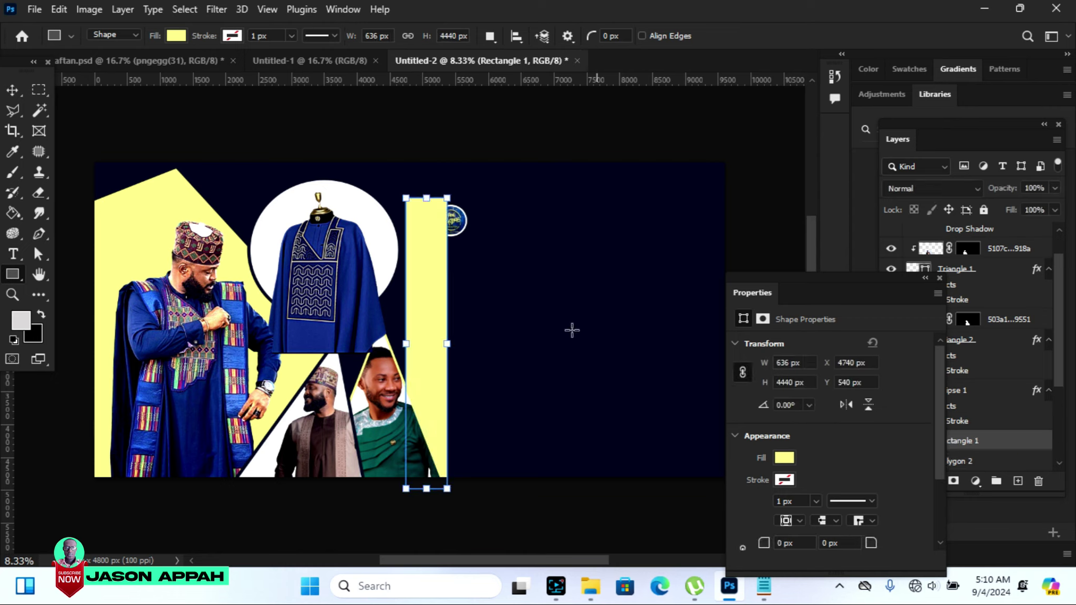
Rotate the yellow bar about -21° and nudge it into place beside the triangle
{"action": "left_click", "coordinate": [12, 90]}
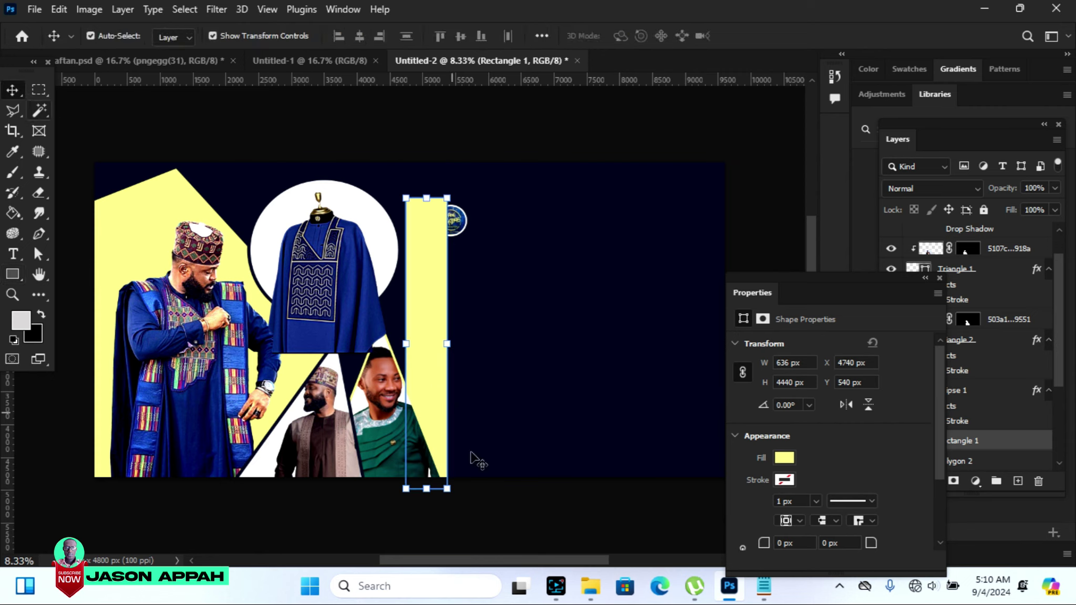
{"action": "left_click_drag", "start_coordinate": [462, 503], "coordinate": [520, 482]}
{"action": "left_click_drag", "start_coordinate": [464, 440], "coordinate": [459, 446]}
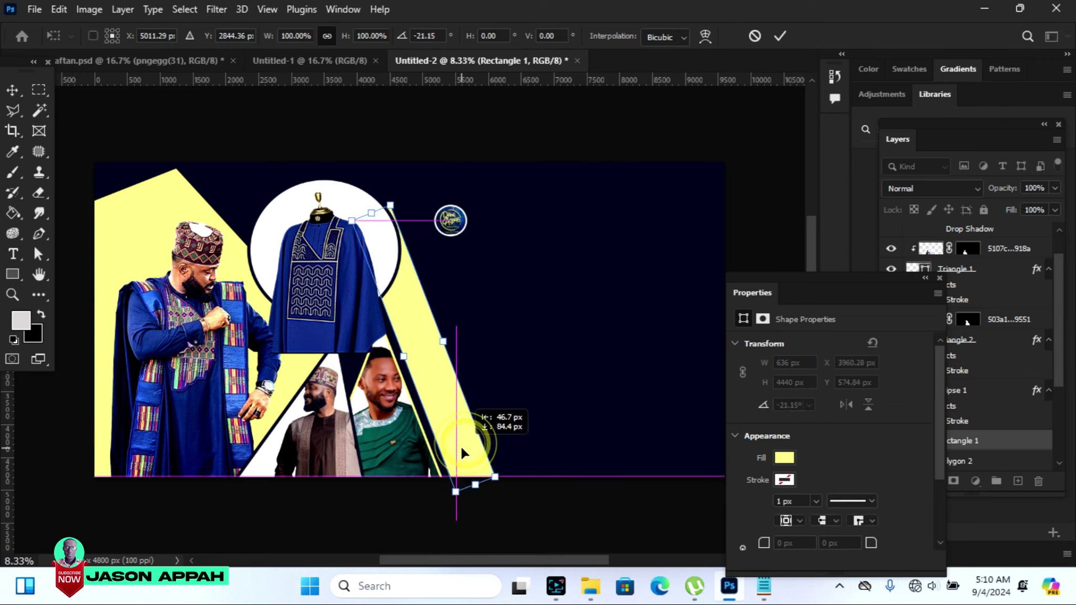
{"action": "key", "text": "Left"}
{"action": "key", "text": "Left"}
{"action": "key", "text": "Left"}
{"action": "key", "text": "Left"}
{"action": "key", "text": "Left"}
{"action": "key", "text": "Left"}
{"action": "key", "text": "Down"}
{"action": "key", "text": "Down"}
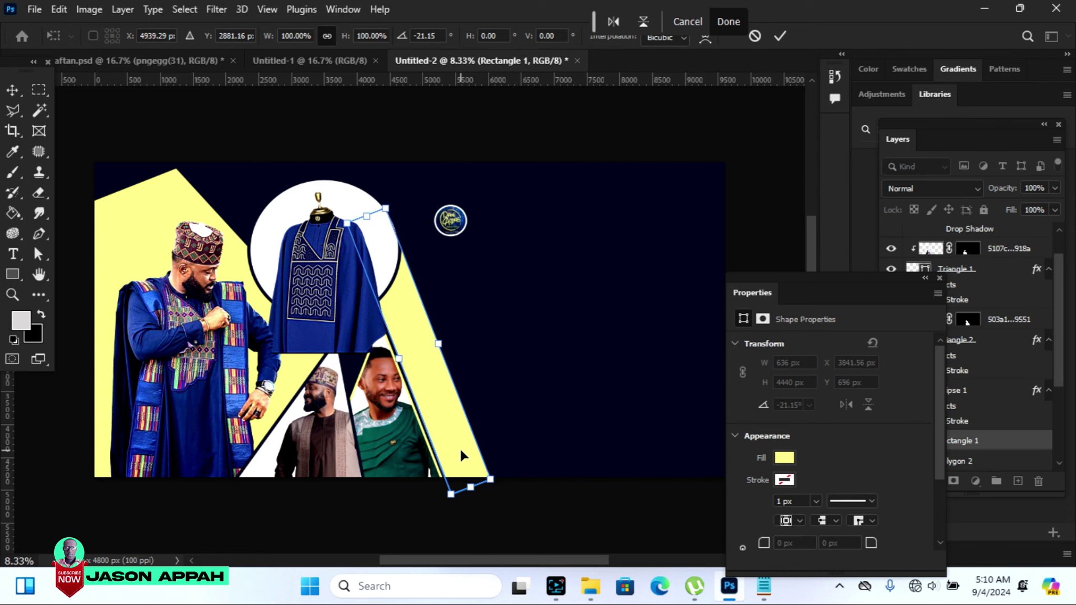
{"action": "key", "text": "Left"}
{"action": "key", "text": "Right"}
{"action": "left_click", "coordinate": [776, 37]}
{"action": "left_click", "coordinate": [573, 105]}
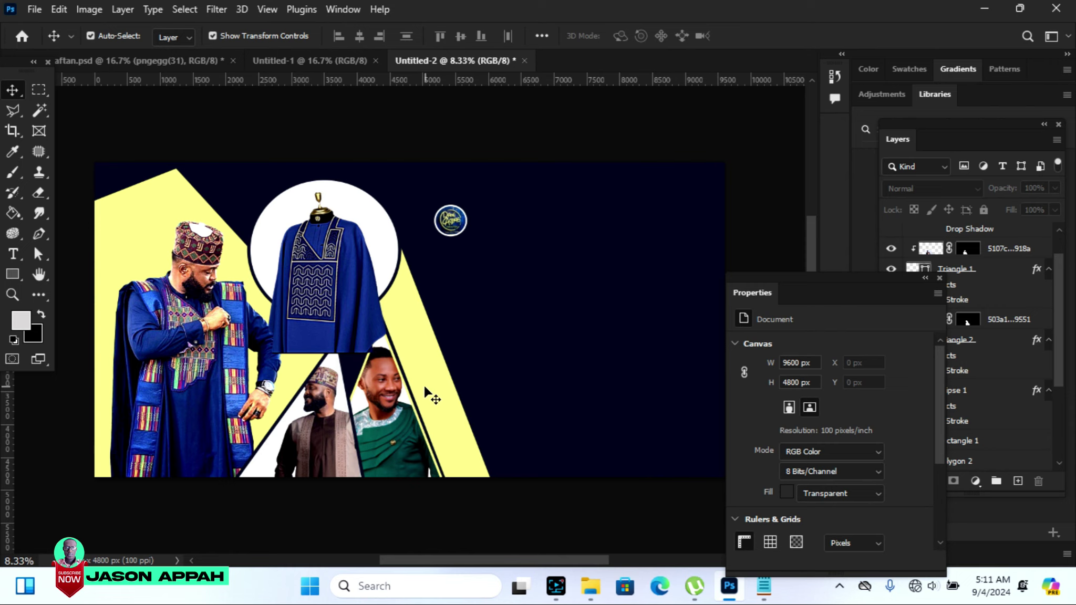
Drag the man-in-white photo from aftan.psd into the banner and scale it up
{"action": "left_click", "coordinate": [193, 63]}
{"action": "left_click_drag", "start_coordinate": [494, 430], "coordinate": [494, 430]}
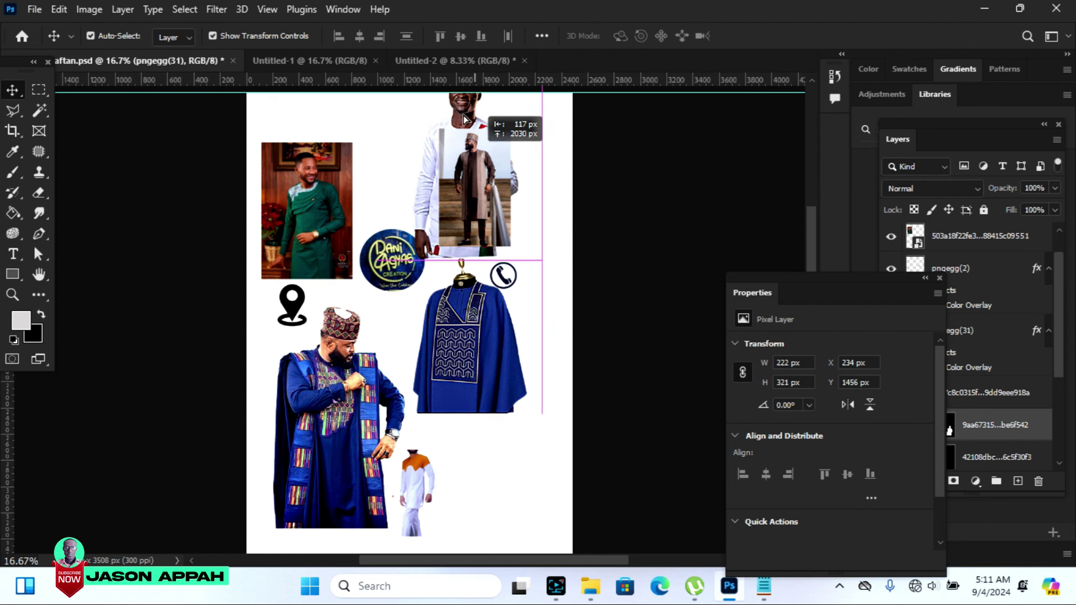
{"action": "left_click_drag", "start_coordinate": [504, 370], "coordinate": [451, 63]}
{"action": "left_click_drag", "start_coordinate": [434, 316], "coordinate": [432, 353]}
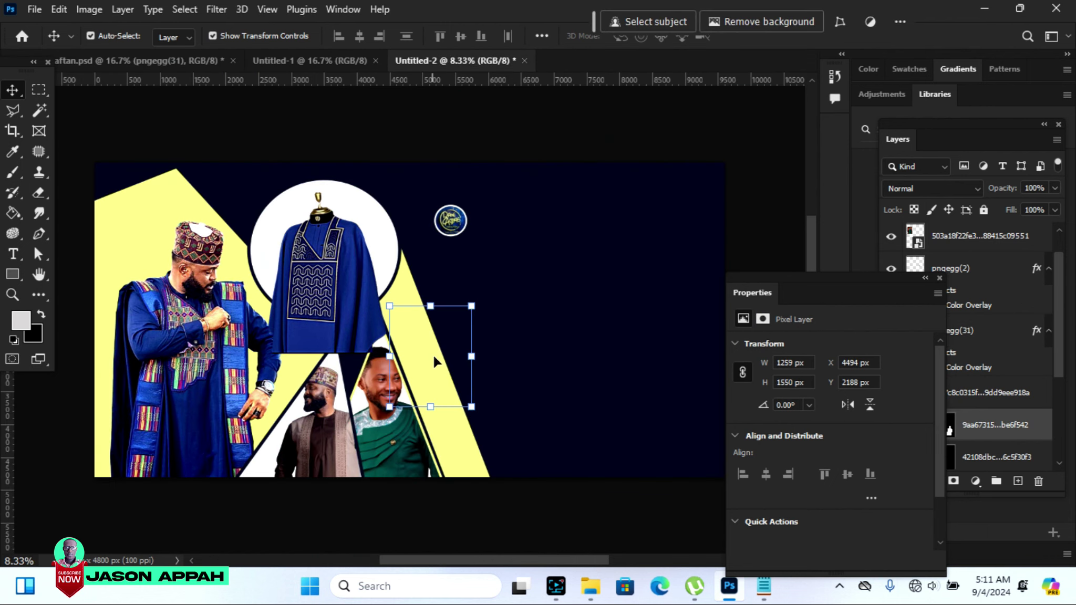
{"action": "left_click_drag", "start_coordinate": [475, 306], "coordinate": [519, 247]}
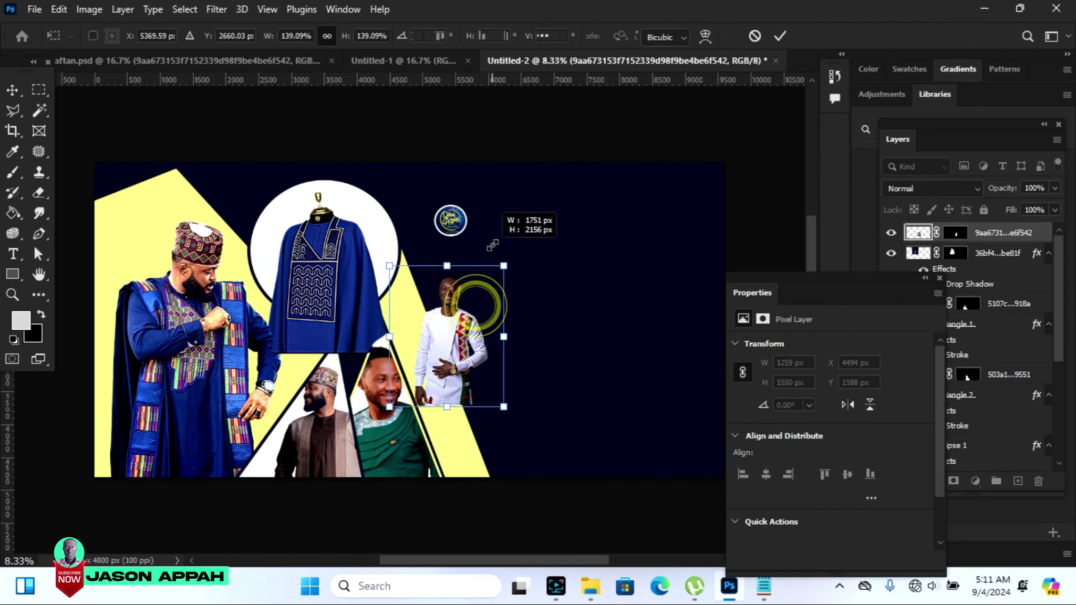
{"action": "mouse_move", "coordinate": [806, 279]}
{"action": "left_mouse_down"}
{"action": "mouse_move", "coordinate": [730, 292]}
{"action": "mouse_move", "coordinate": [715, 284]}
{"action": "left_mouse_up"}
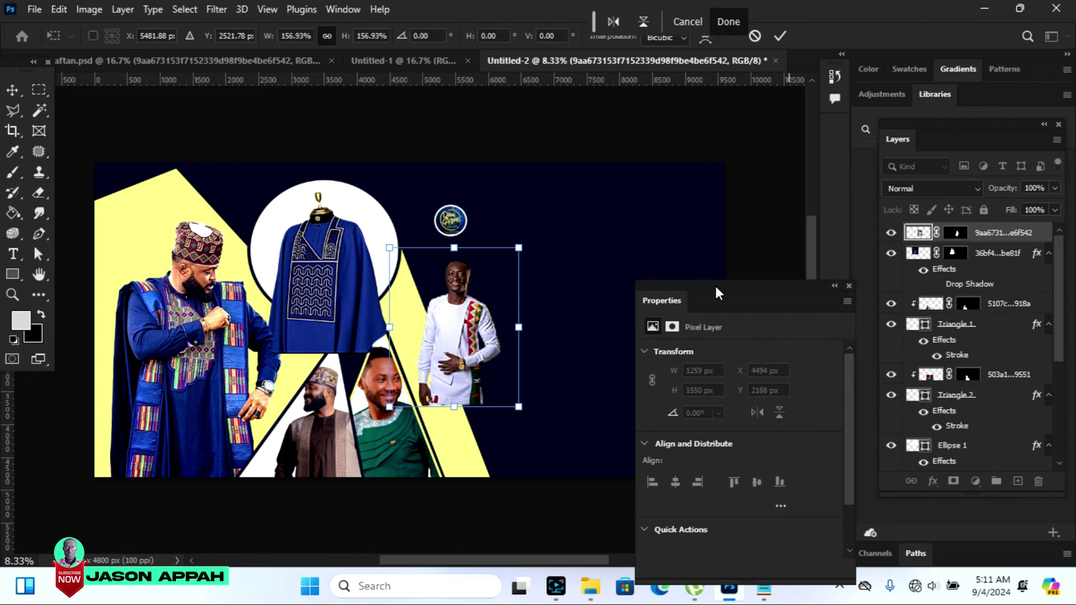
{"action": "left_click", "coordinate": [781, 35]}
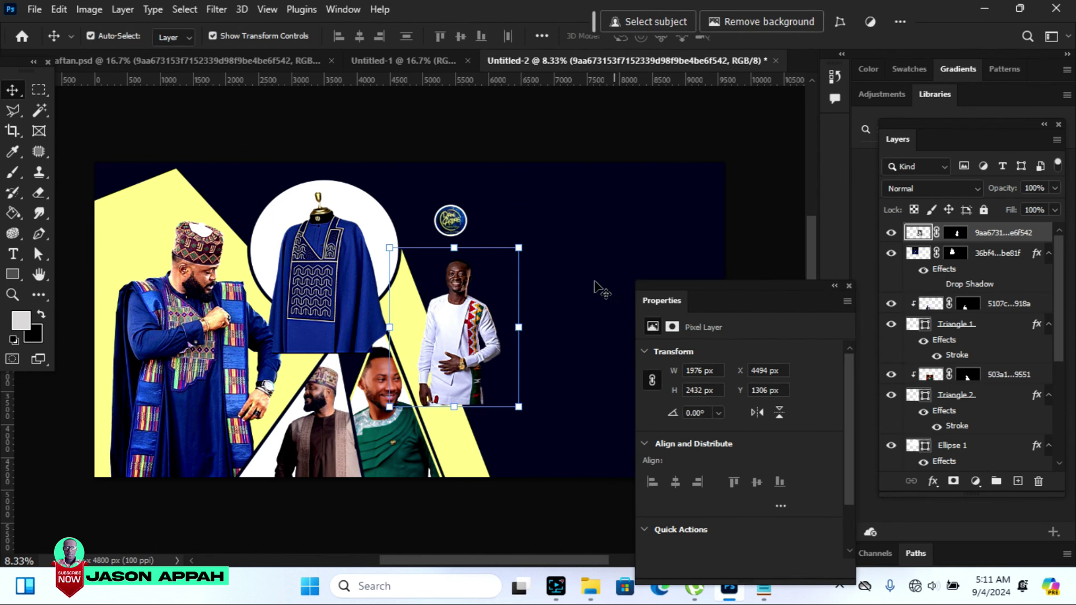
Move the man-in-white photo layer down the stack toward Rectangle 1
{"action": "left_click", "coordinate": [465, 452]}
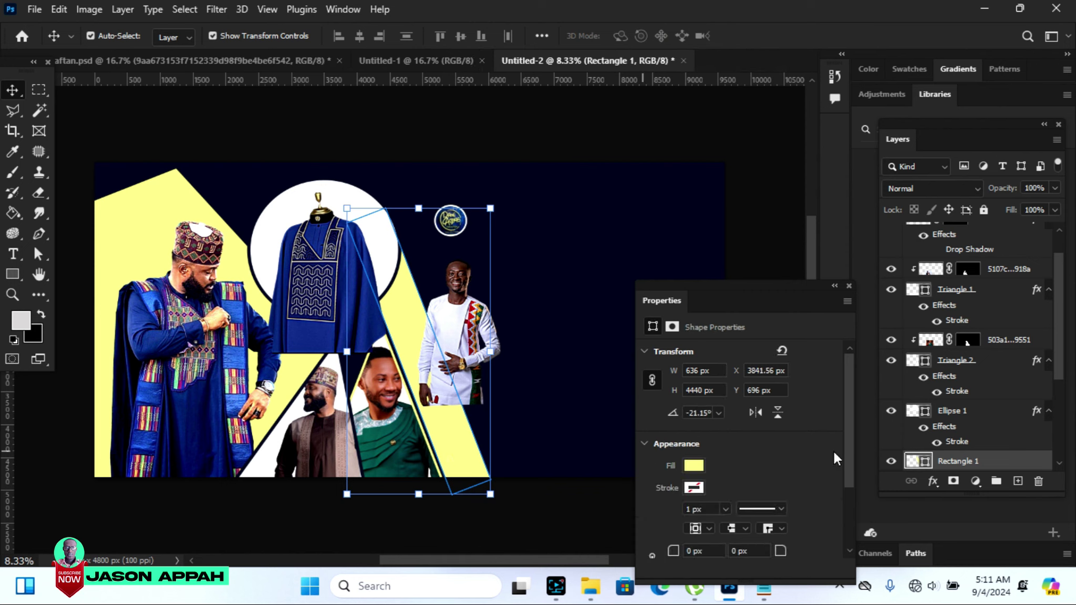
{"action": "left_click_drag", "start_coordinate": [1061, 347], "coordinate": [1062, 364]}
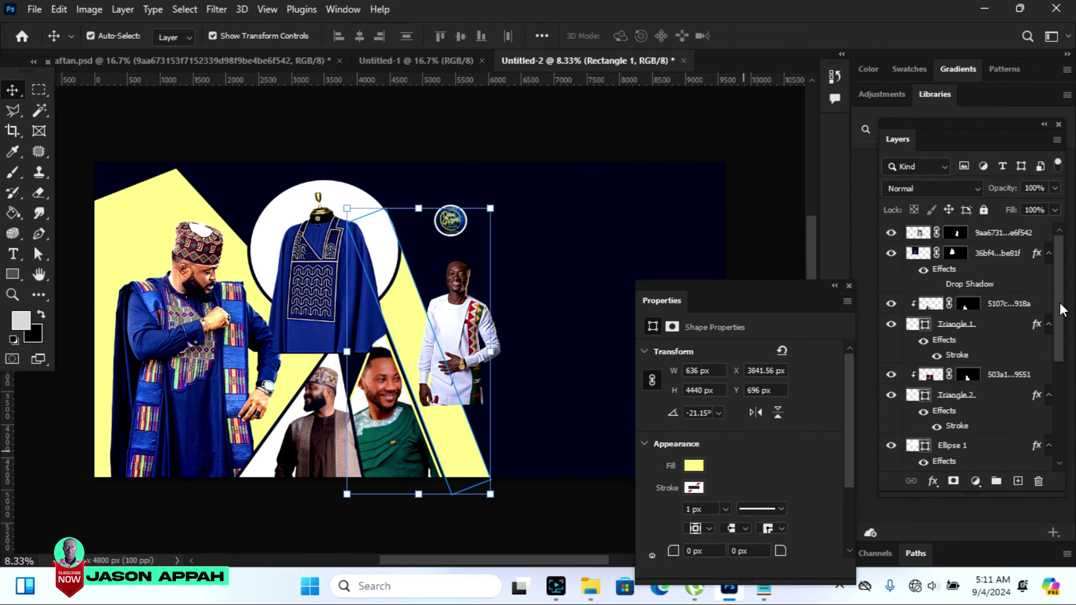
{"action": "left_click_drag", "start_coordinate": [1062, 364], "coordinate": [1057, 303]}
{"action": "left_click_drag", "start_coordinate": [1005, 229], "coordinate": [985, 435]}
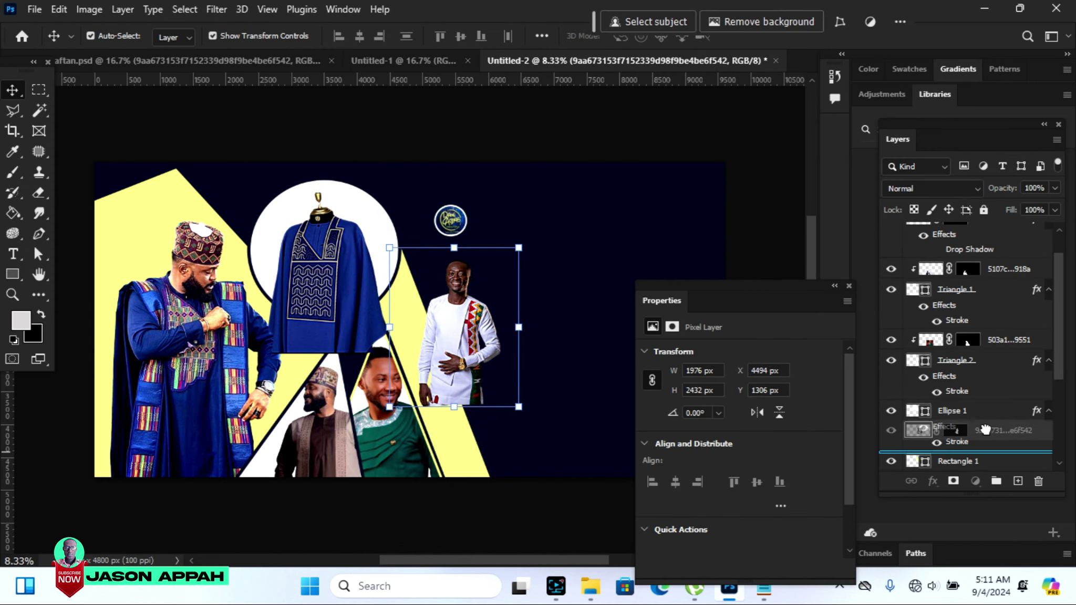
Place the man-in-white layer above Rectangle 1 and clip it into the yellow bar
{"action": "left_click_drag", "start_coordinate": [985, 435], "coordinate": [988, 450]}
{"action": "left_click_drag", "start_coordinate": [1062, 346], "coordinate": [1027, 375]}
{"action": "left_click", "coordinate": [956, 394]}
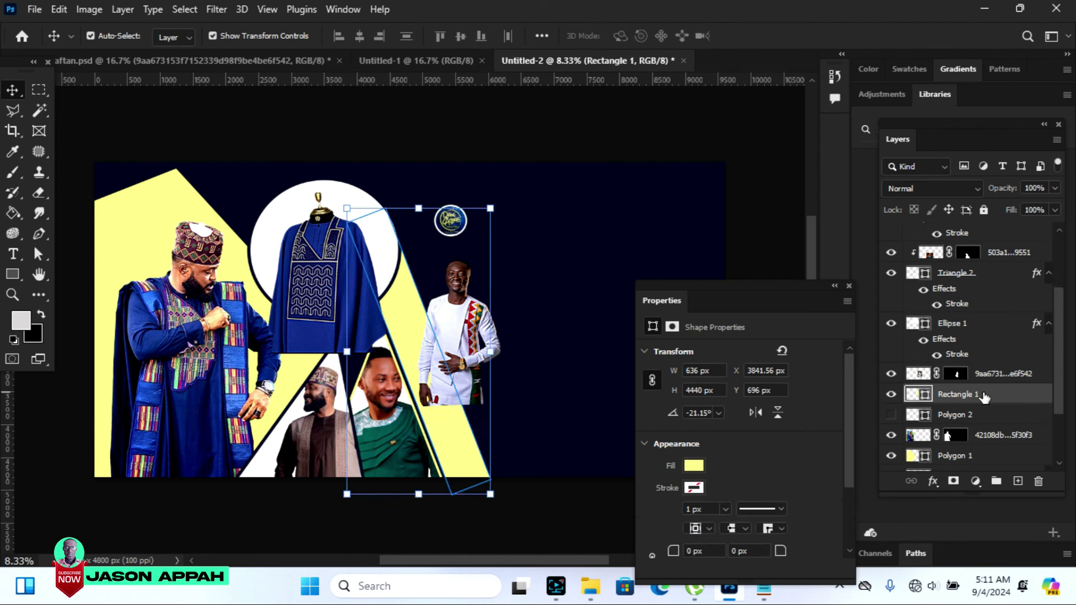
{"action": "left_click", "coordinate": [980, 380]}
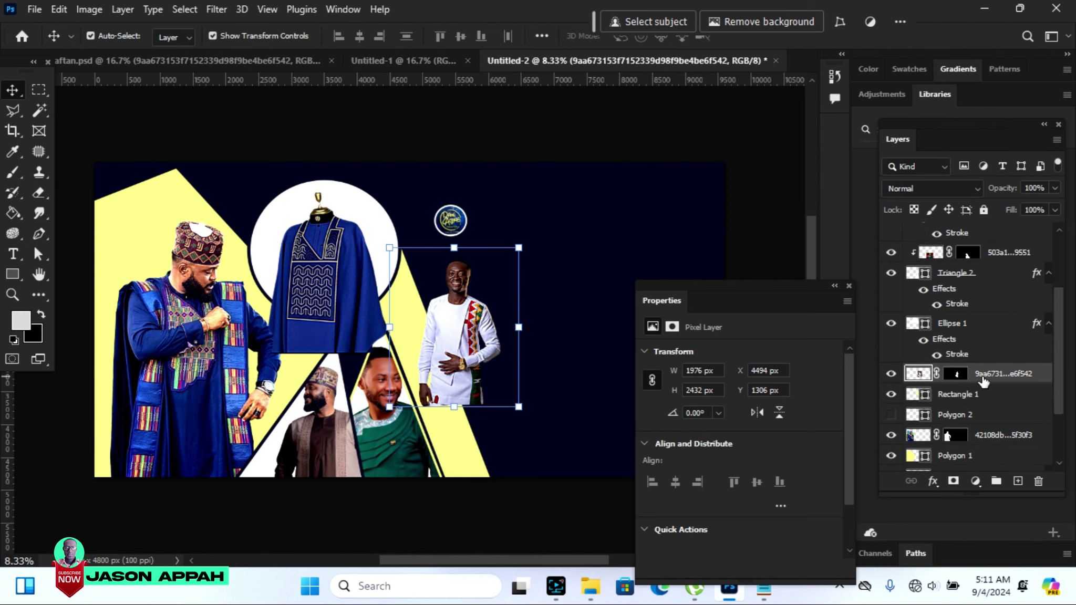
{"action": "right_click", "coordinate": [982, 381]}
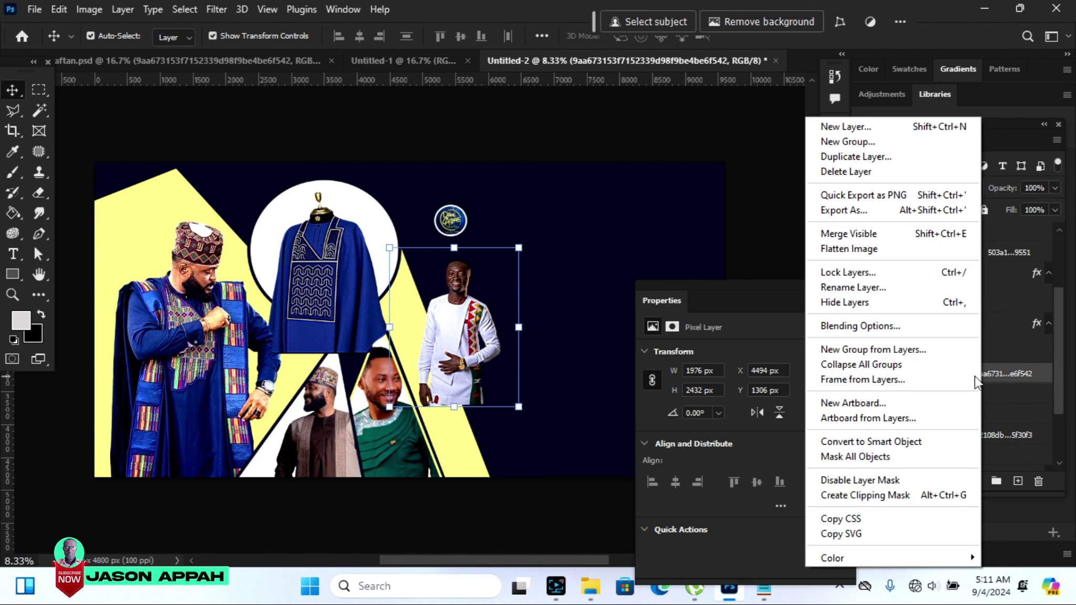
{"action": "left_click", "coordinate": [865, 495]}
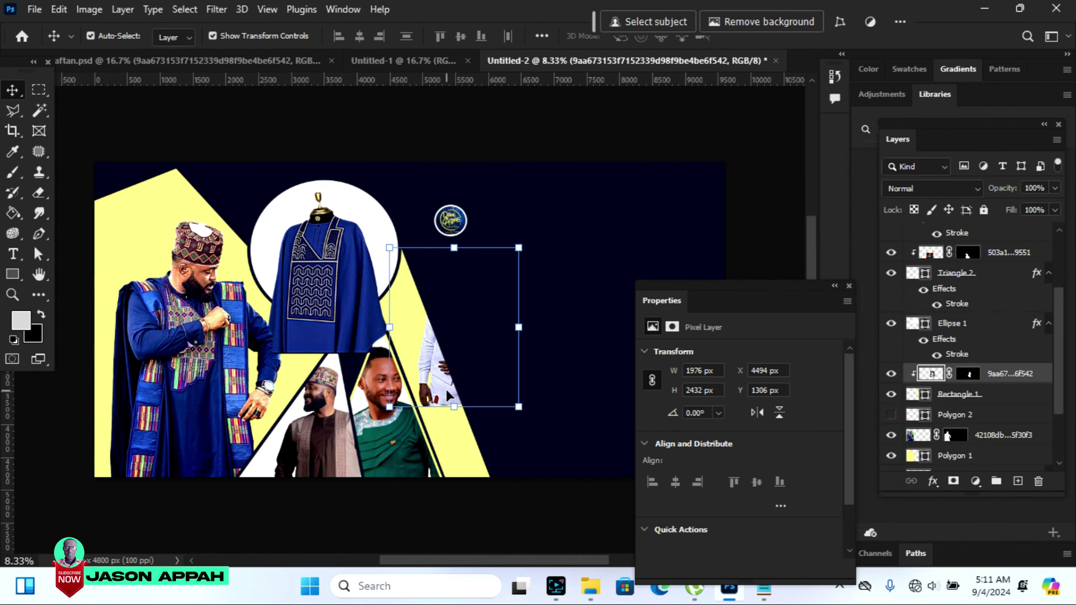
Enlarge the clipped photo to about 148% and position it within the bar
{"action": "left_click_drag", "start_coordinate": [447, 394], "coordinate": [418, 463]}
{"action": "key", "text": "ctrl+t"}
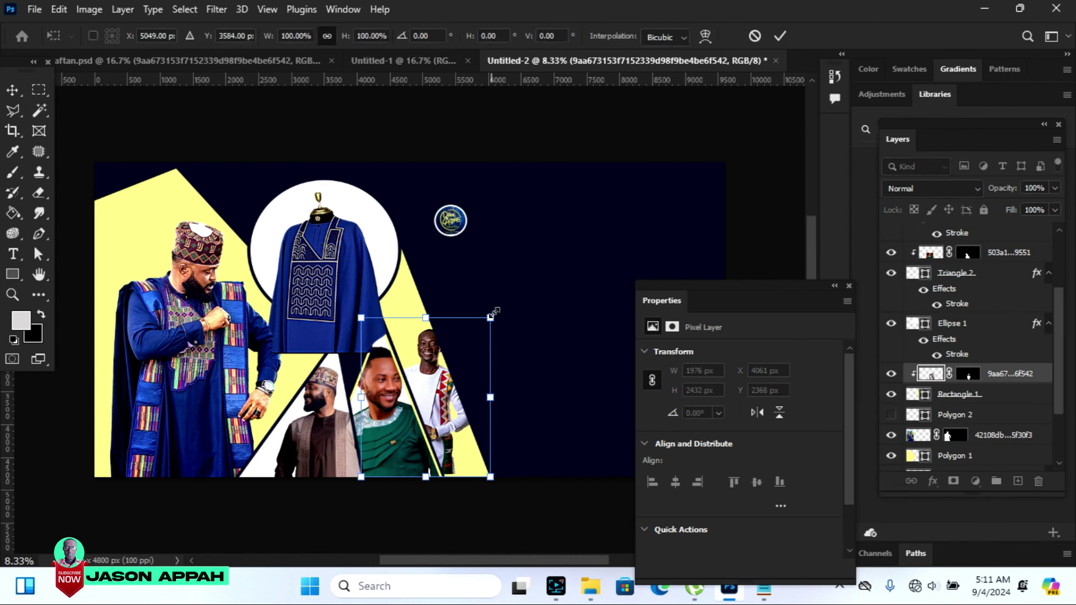
{"action": "left_click_drag", "start_coordinate": [491, 315], "coordinate": [551, 242]}
{"action": "left_click_drag", "start_coordinate": [443, 389], "coordinate": [387, 415]}
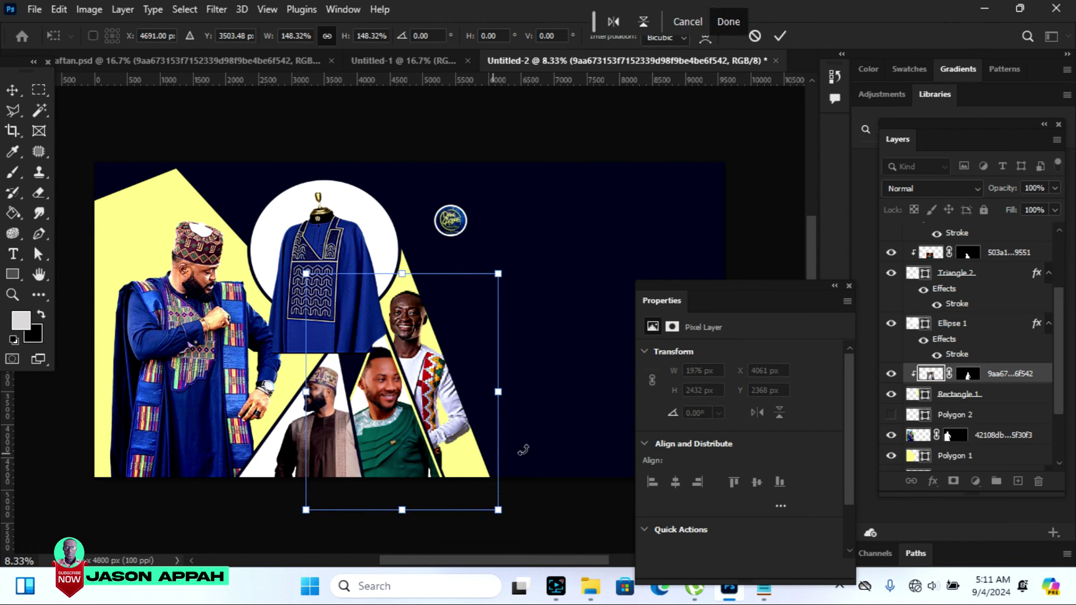
{"action": "left_click", "coordinate": [783, 37]}
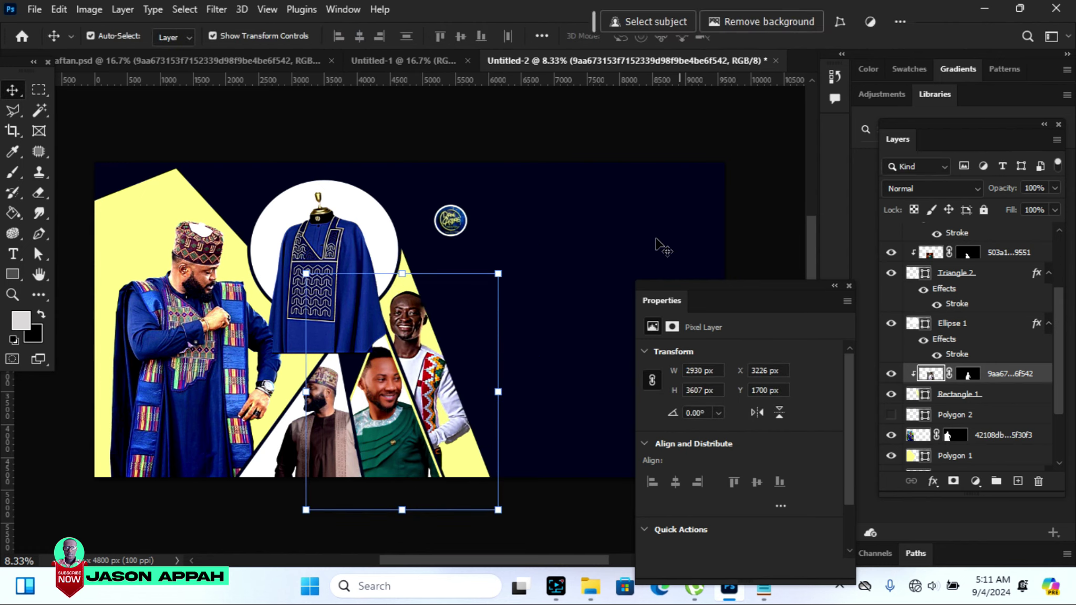
{"action": "key", "text": "Up"}
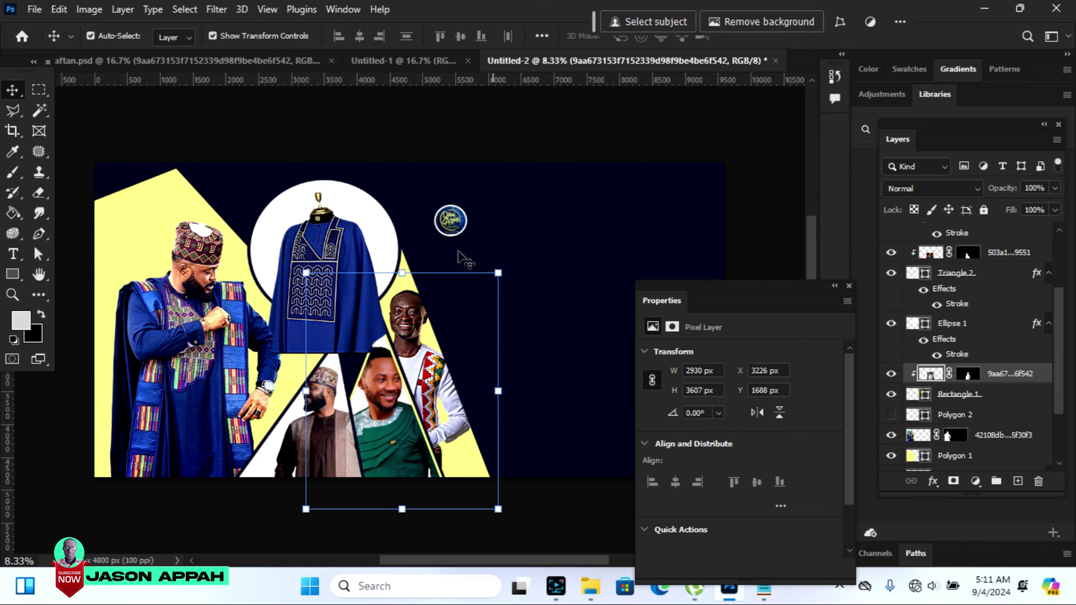
{"action": "left_click", "coordinate": [199, 61]}
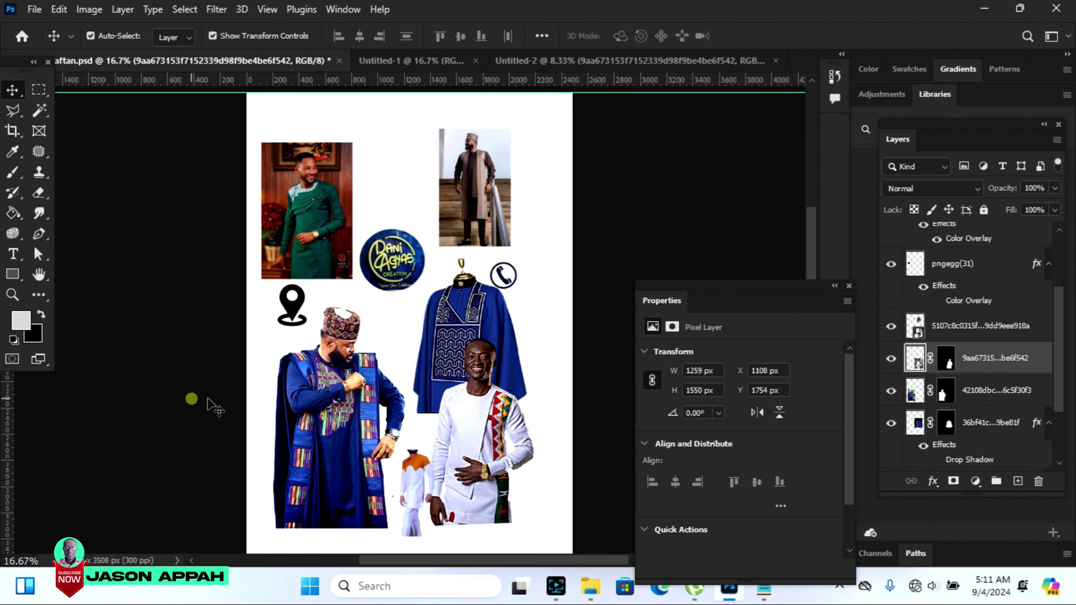
Drag the orange-shirt figure into the banner and scale it about 219% at the bar's foot
{"action": "left_click", "coordinate": [193, 401]}
{"action": "mouse_move", "coordinate": [410, 492]}
{"action": "left_mouse_down"}
{"action": "mouse_move", "coordinate": [529, 75]}
{"action": "mouse_move", "coordinate": [522, 91]}
{"action": "left_mouse_up"}
{"action": "left_click_drag", "start_coordinate": [455, 451], "coordinate": [473, 476]}
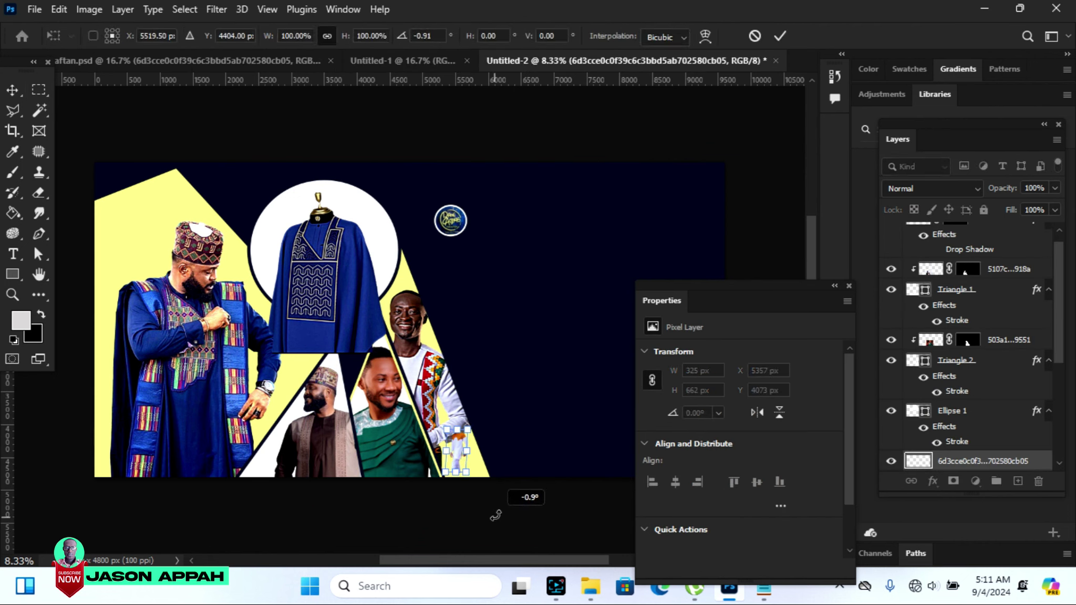
{"action": "mouse_move", "coordinate": [472, 475]}
{"action": "left_mouse_down"}
{"action": "mouse_move", "coordinate": [487, 517]}
{"action": "mouse_move", "coordinate": [473, 488]}
{"action": "left_mouse_up"}
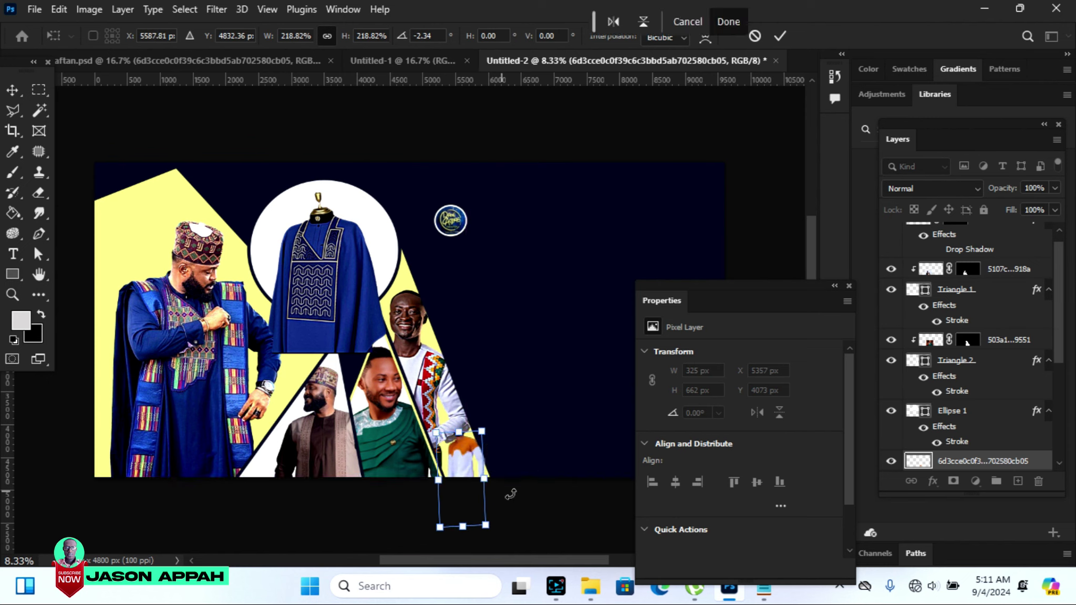
{"action": "left_click", "coordinate": [779, 36]}
{"action": "left_click", "coordinate": [596, 126]}
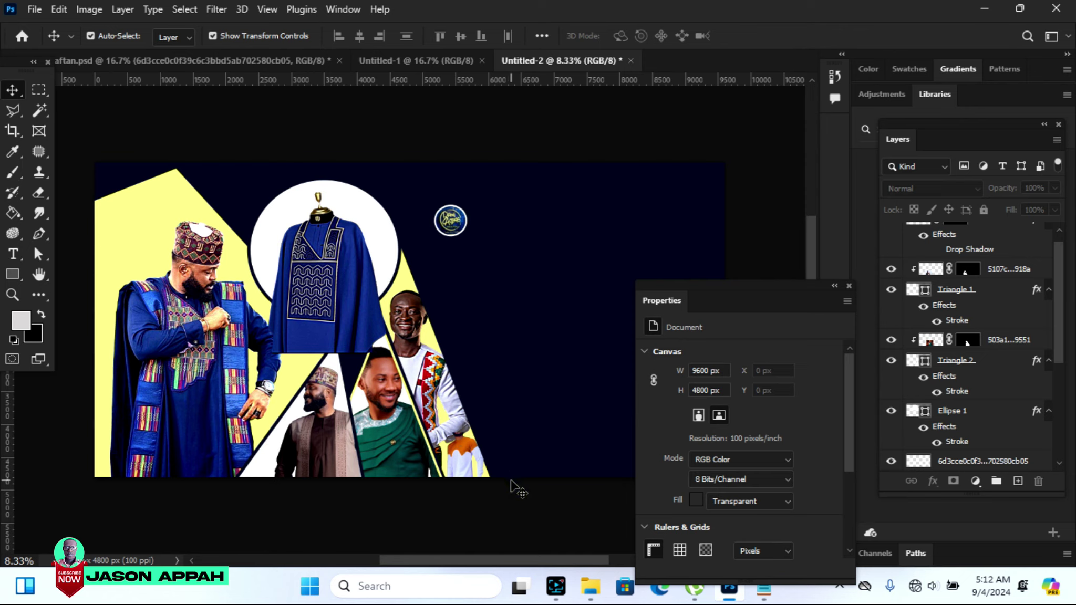
{"action": "mouse_move", "coordinate": [704, 295]}
{"action": "left_mouse_down"}
{"action": "mouse_move", "coordinate": [748, 475]}
{"action": "mouse_move", "coordinate": [790, 373]}
{"action": "left_mouse_up"}
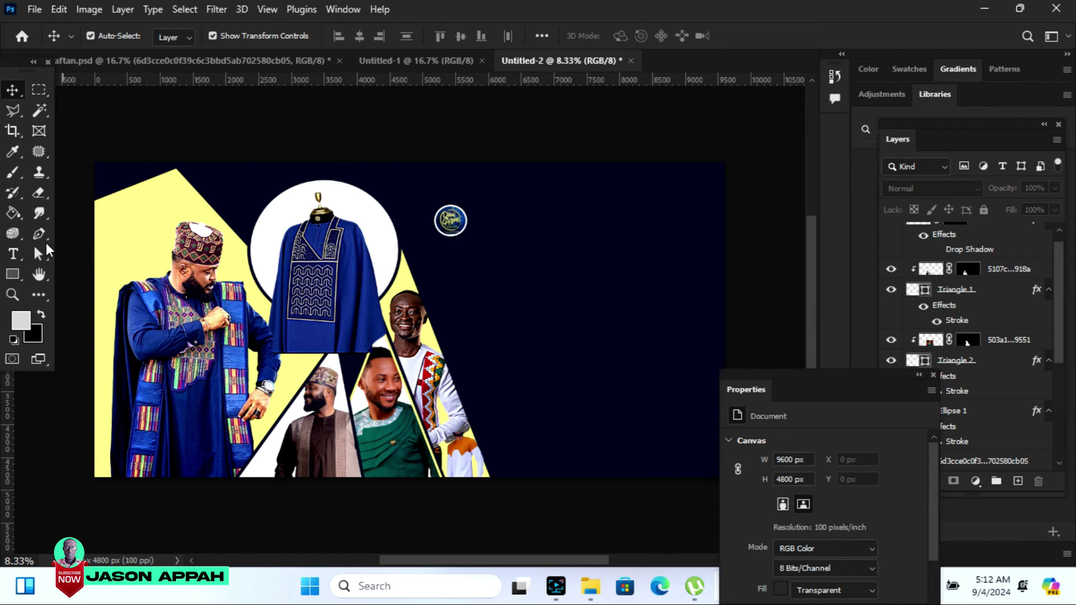
Add a placeholder text layer at the upper right set in Gobold Uplow
{"action": "left_click", "coordinate": [13, 254]}
{"action": "left_click", "coordinate": [527, 244]}
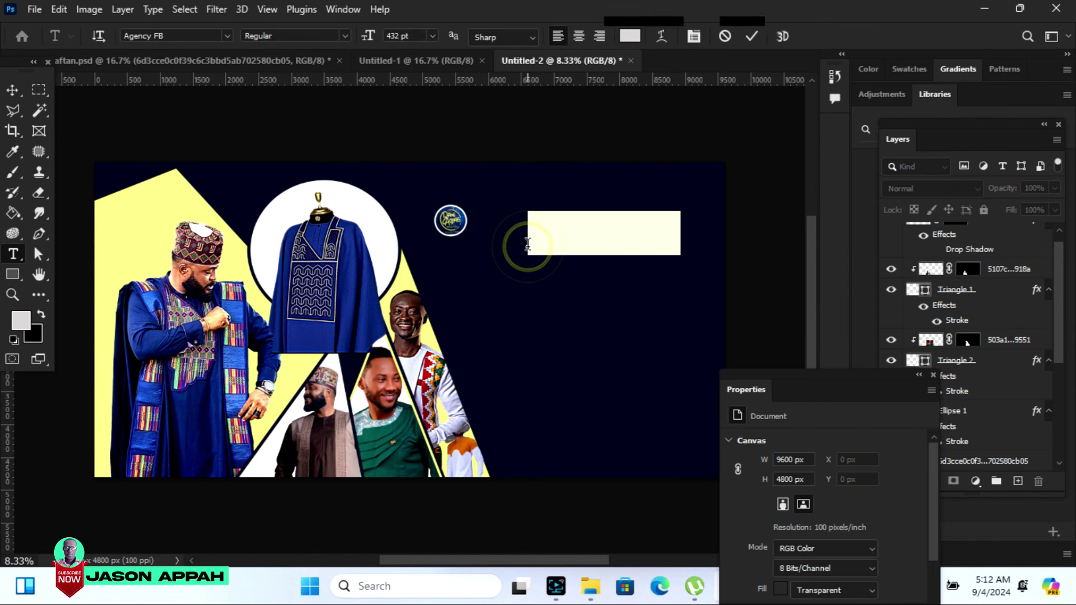
{"action": "left_click", "coordinate": [226, 36]}
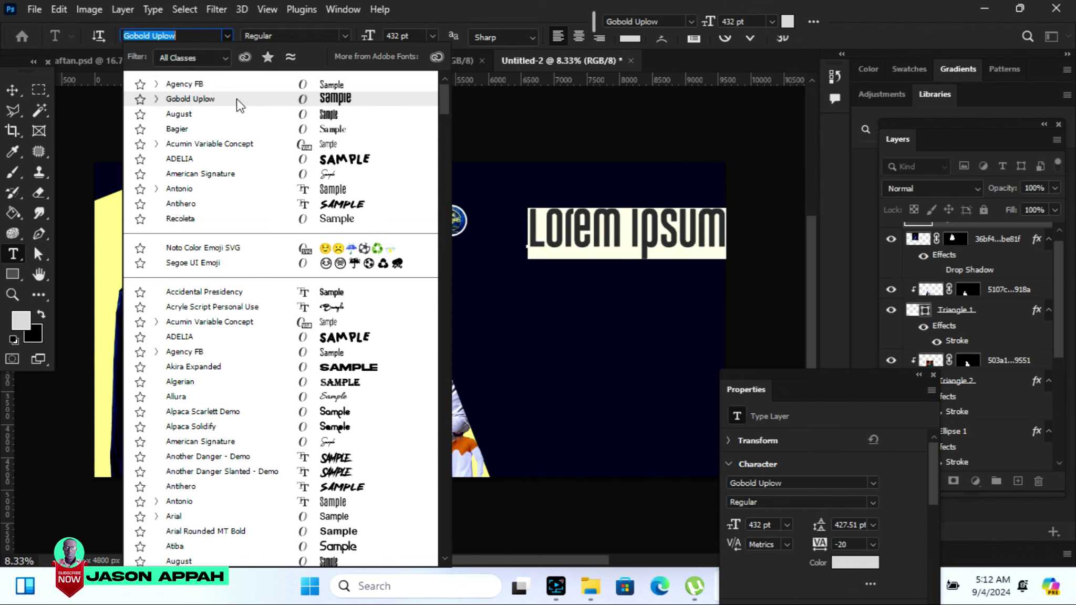
{"action": "left_click", "coordinate": [237, 99]}
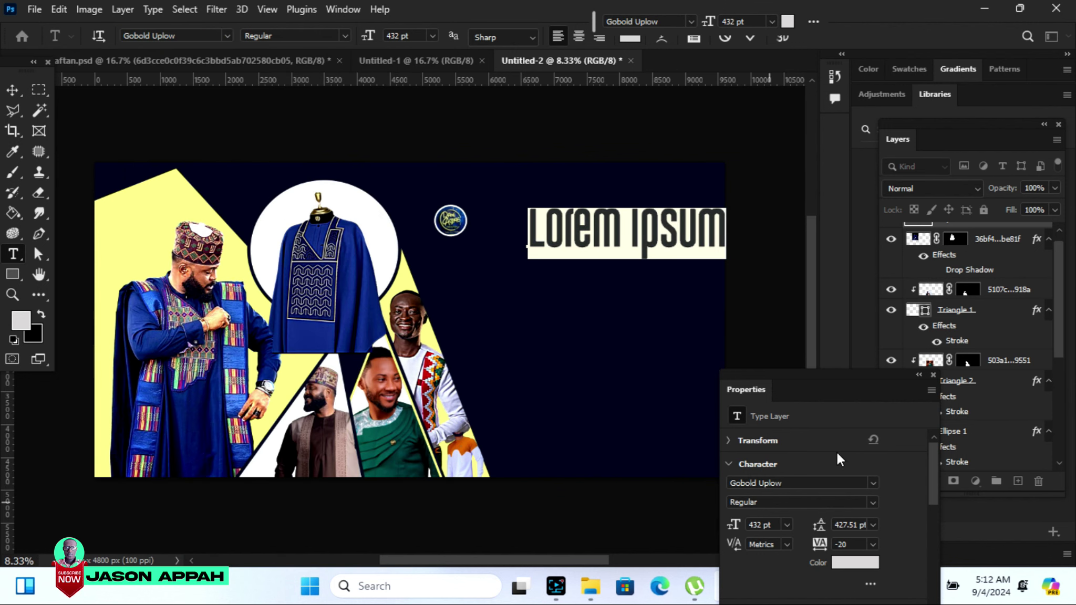
{"action": "left_click", "coordinate": [918, 376]}
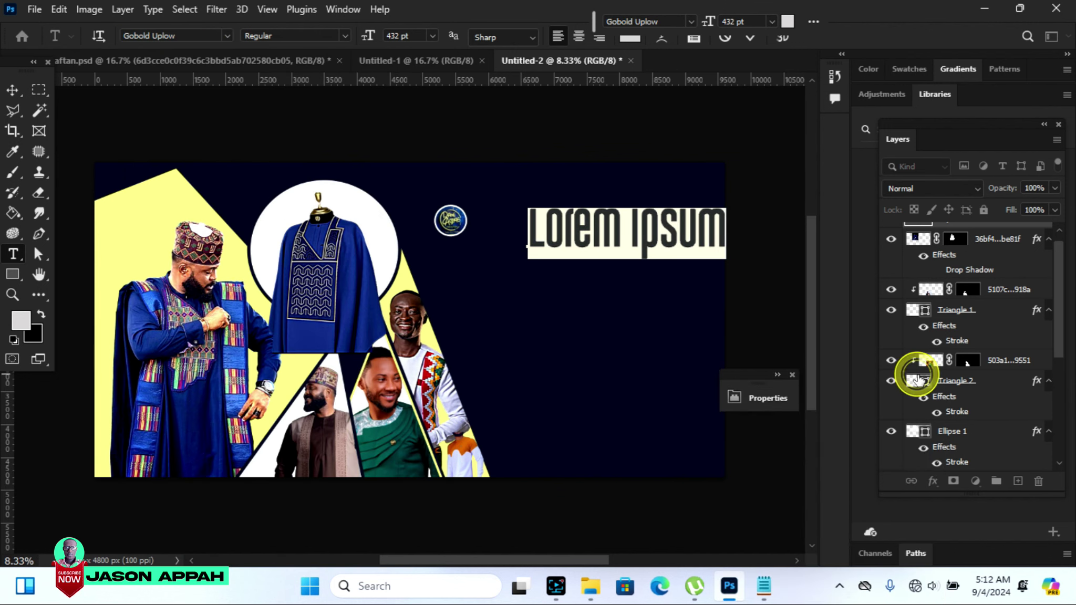
Copy the line 'AGYAS 24/7' from the Notepad notes
{"action": "left_click", "coordinate": [765, 585]}
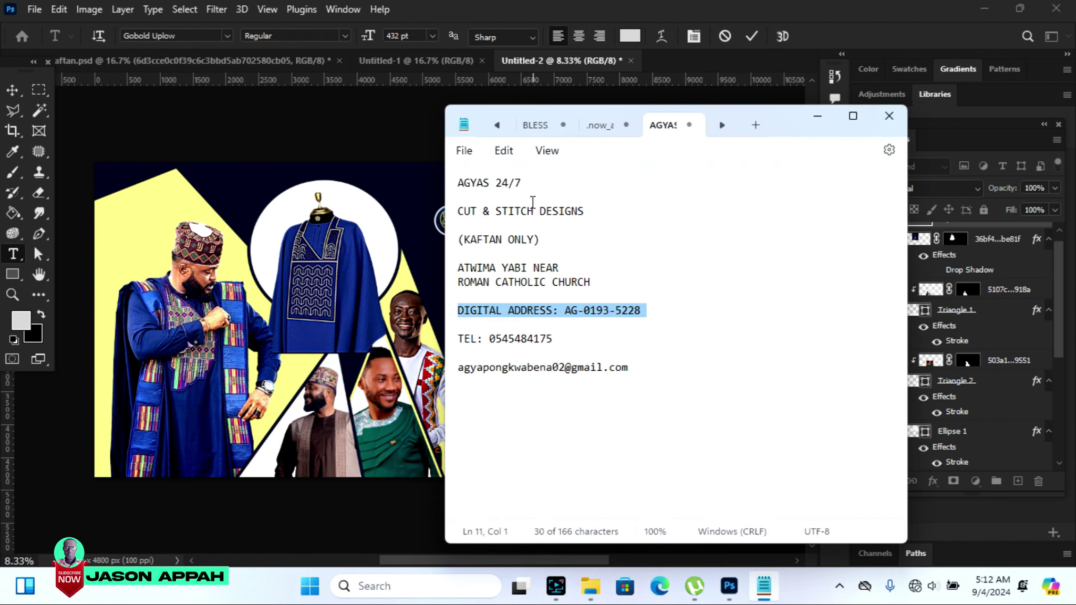
{"action": "left_click_drag", "start_coordinate": [527, 183], "coordinate": [444, 188]}
{"action": "right_click", "coordinate": [486, 195]}
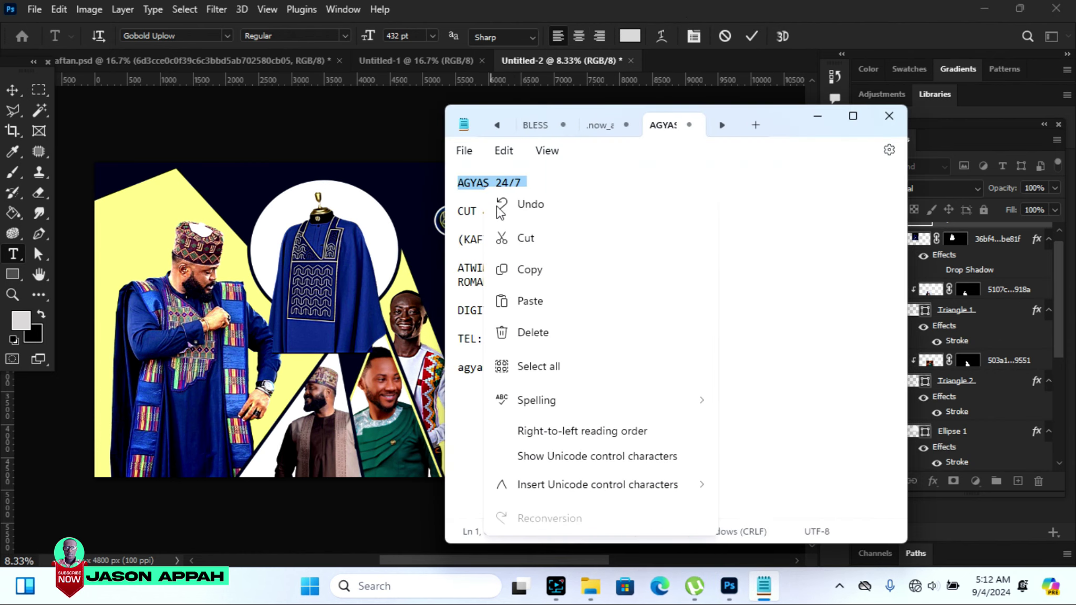
{"action": "left_click", "coordinate": [527, 270]}
{"action": "left_click", "coordinate": [679, 9]}
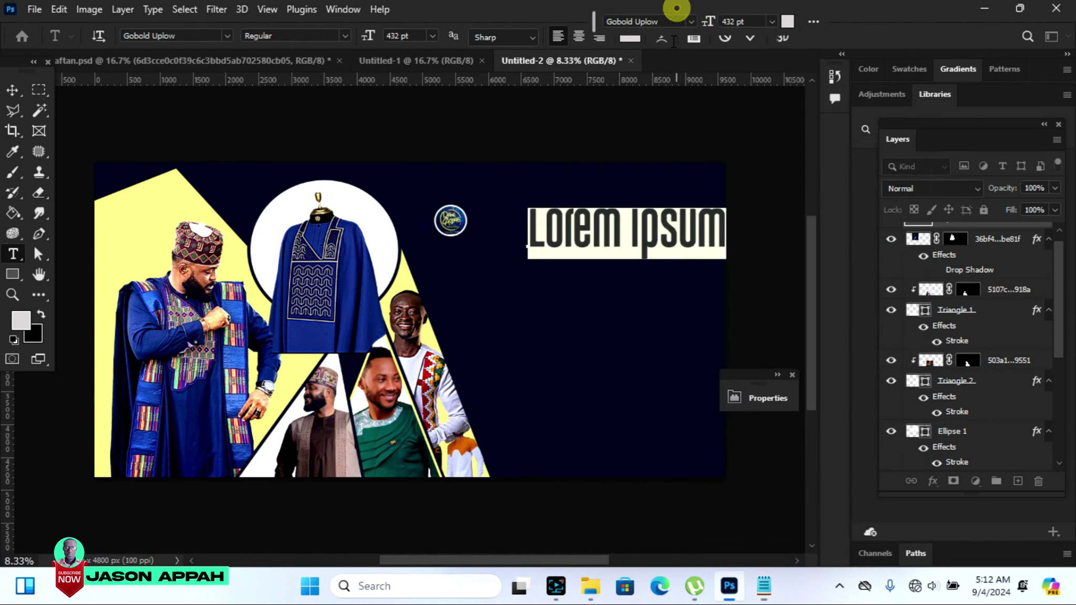
{"action": "right_click", "coordinate": [569, 224]}
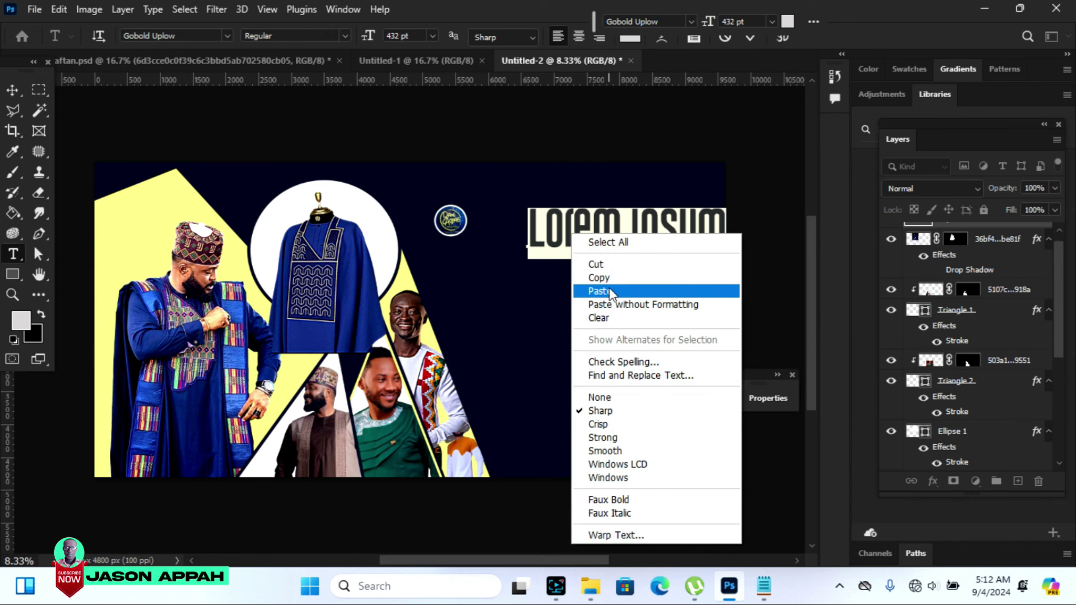
Paste 'AGYAS 24/7' over the placeholder and set its tracking to -60
{"action": "left_click", "coordinate": [609, 289]}
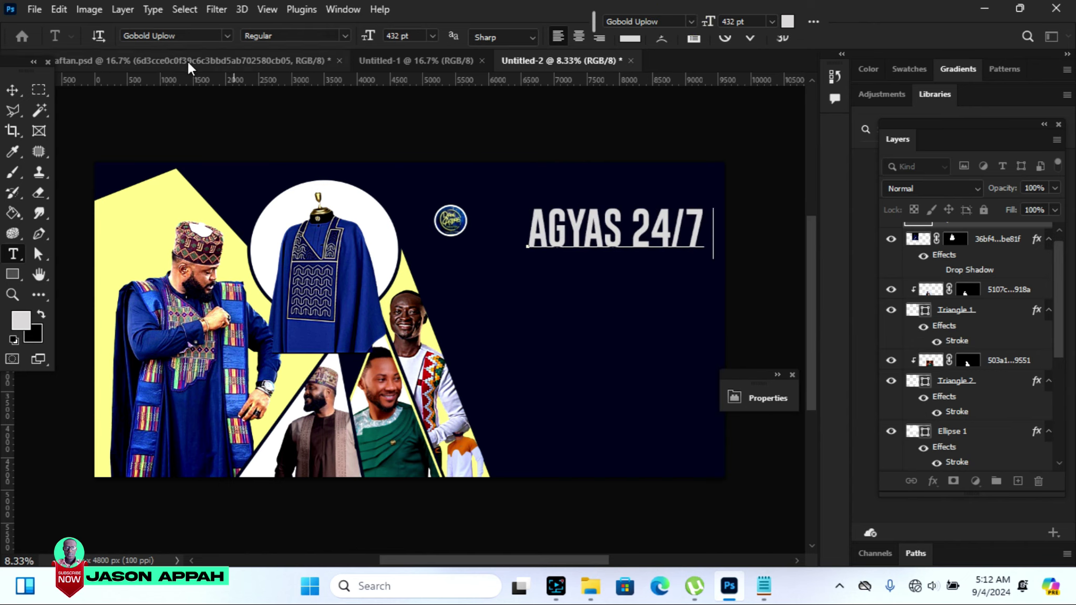
{"action": "left_click", "coordinate": [14, 92]}
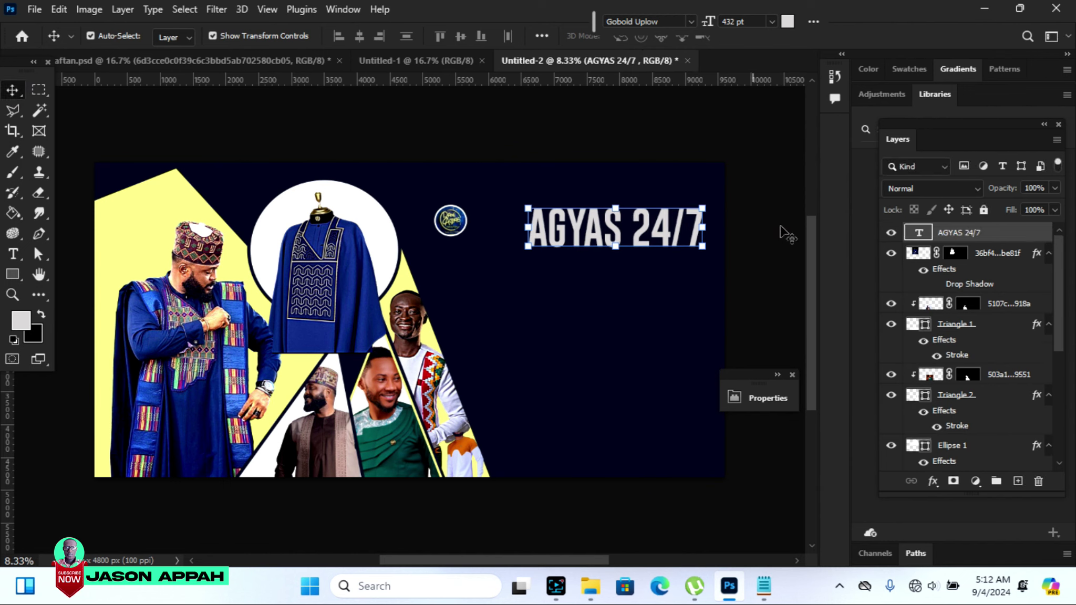
{"action": "left_click", "coordinate": [765, 403]}
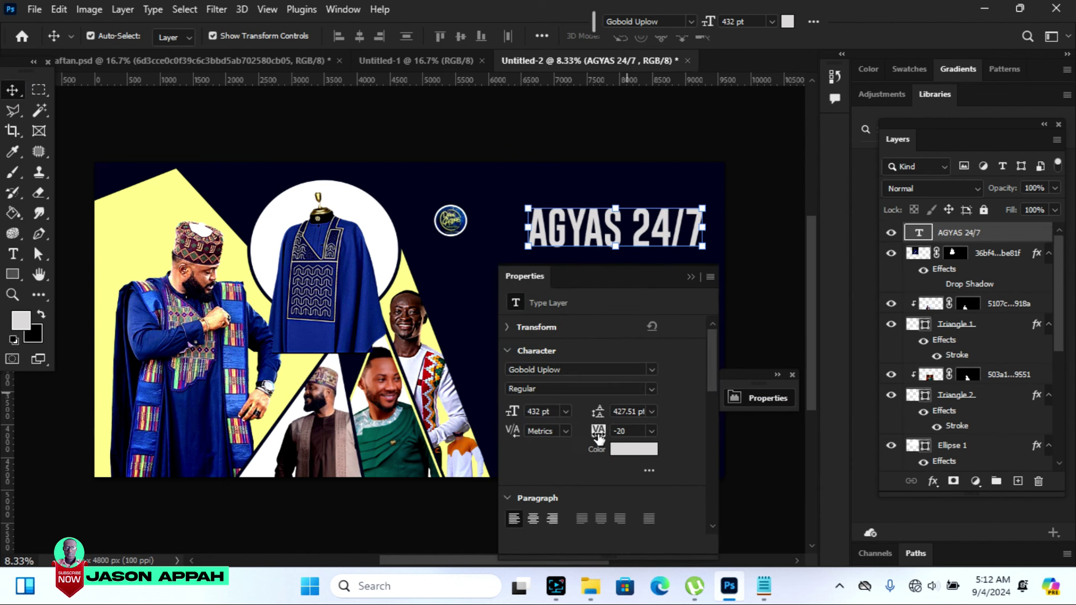
{"action": "left_click_drag", "start_coordinate": [599, 431], "coordinate": [578, 430]}
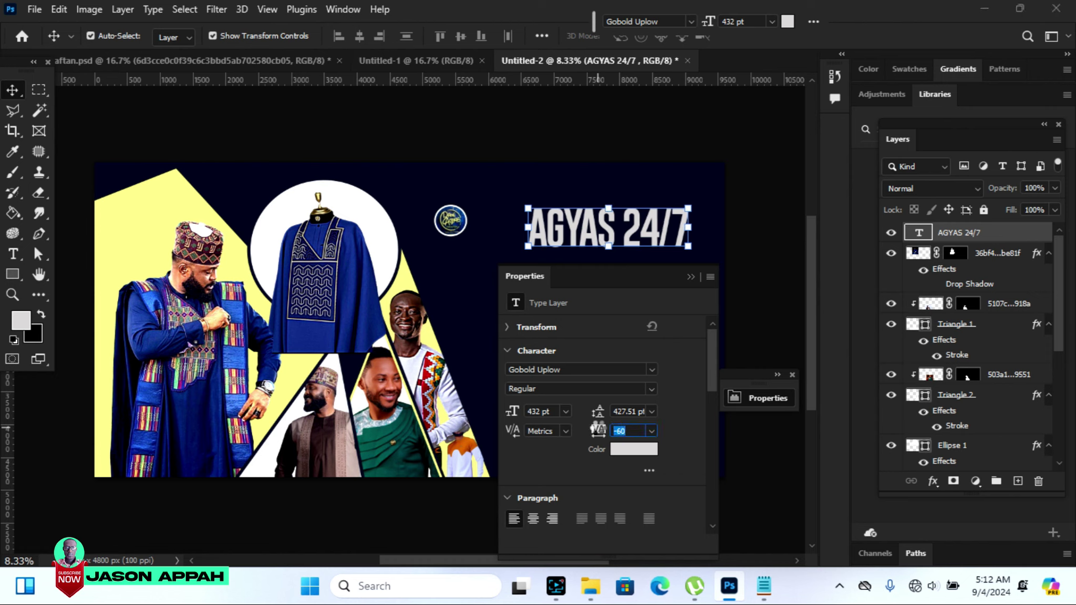
{"action": "left_click_drag", "start_coordinate": [631, 270], "coordinate": [690, 315]}
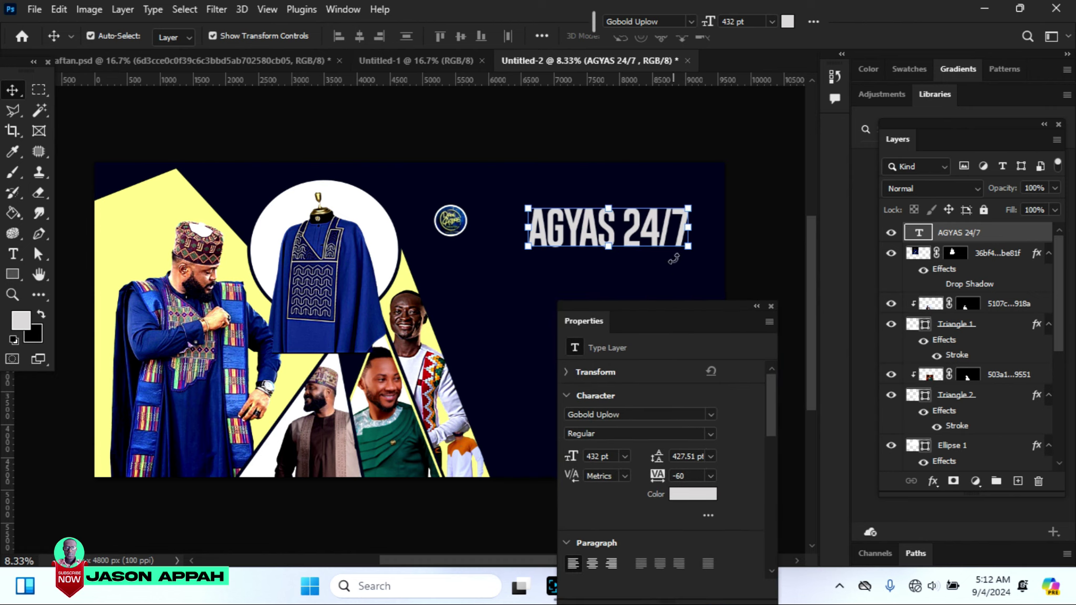
{"action": "left_click", "coordinate": [756, 307]}
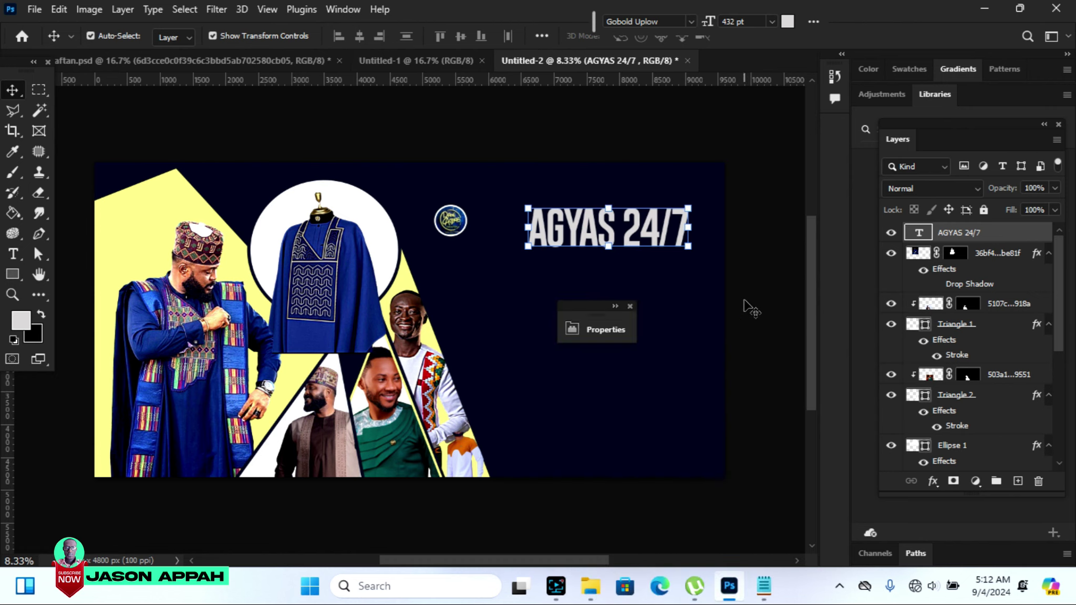
{"action": "left_click_drag", "start_coordinate": [600, 309], "coordinate": [781, 322]}
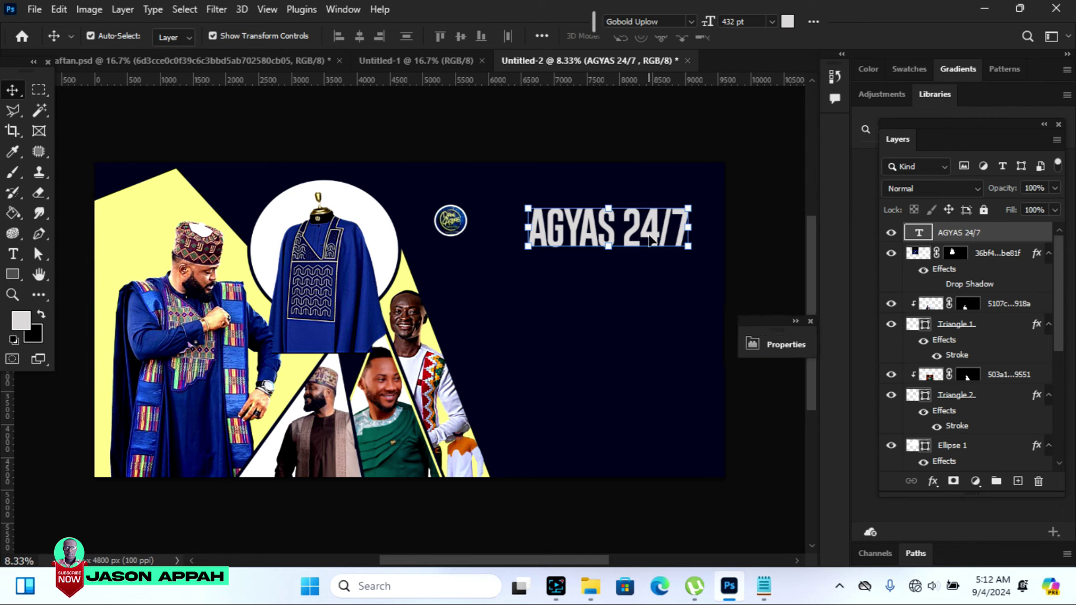
Move the heading left so it sits level beside the round logo
{"action": "left_click_drag", "start_coordinate": [650, 241], "coordinate": [605, 241]}
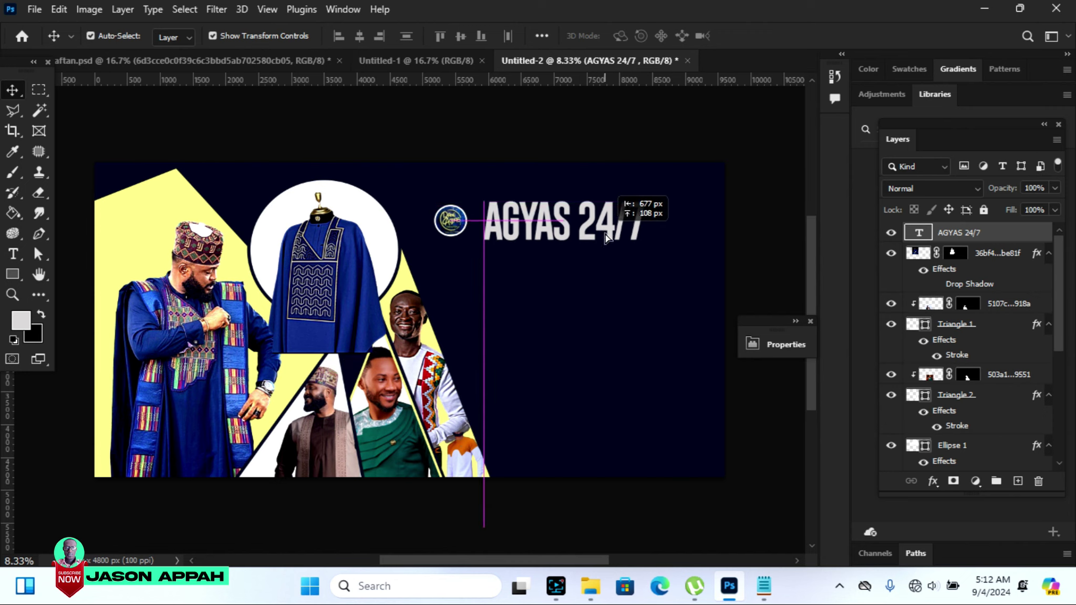
{"action": "left_click_drag", "start_coordinate": [606, 240], "coordinate": [605, 237]}
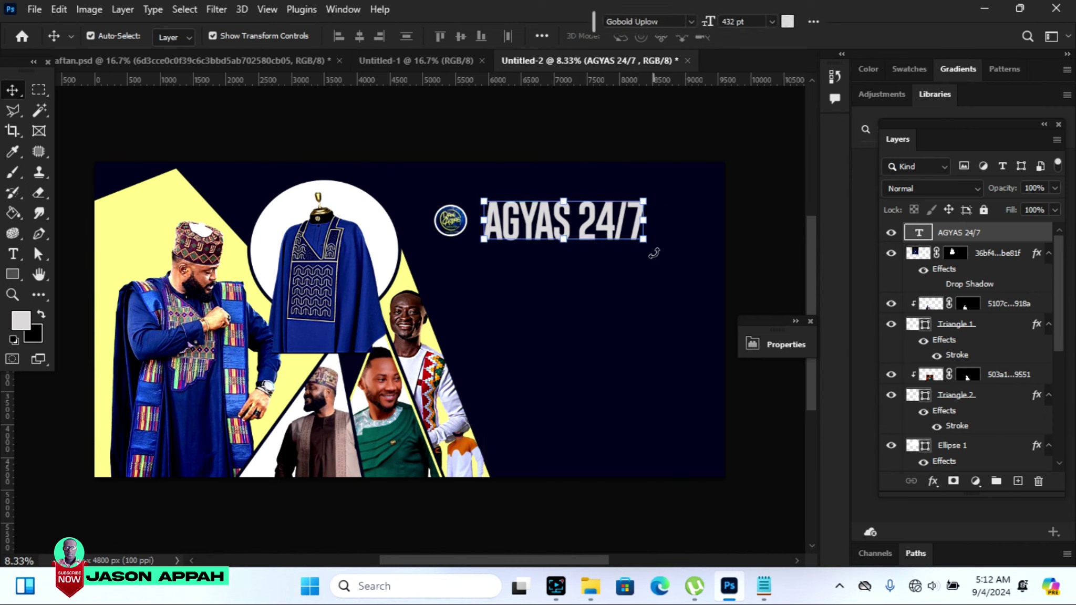
{"action": "left_click", "coordinate": [776, 211]}
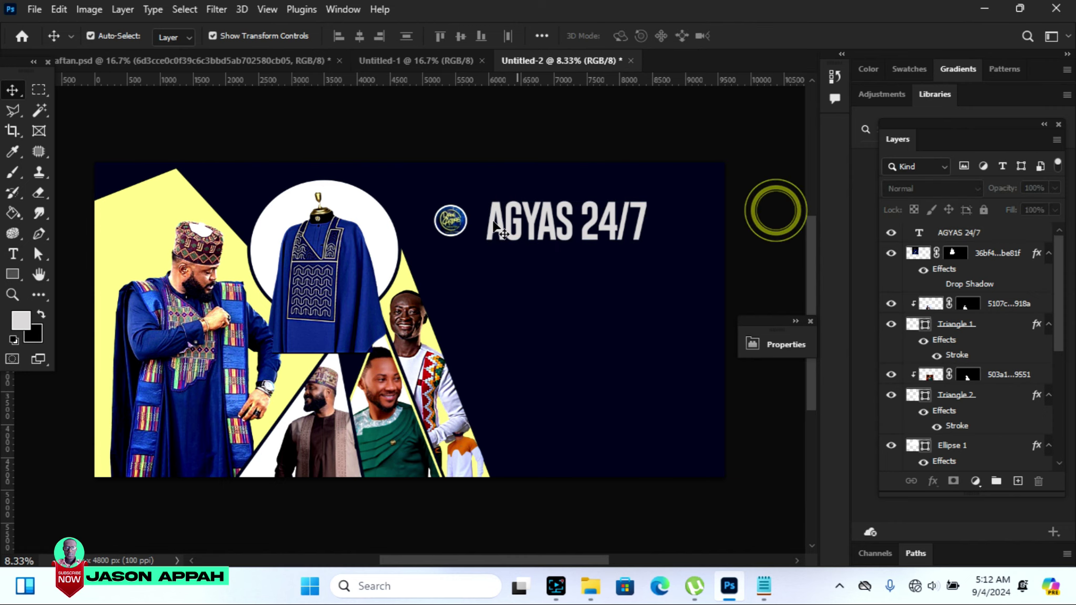
Colour the AGYAS 24/7 heading pale yellow (#fff886) sampled from the triangle
{"action": "left_click", "coordinate": [452, 220]}
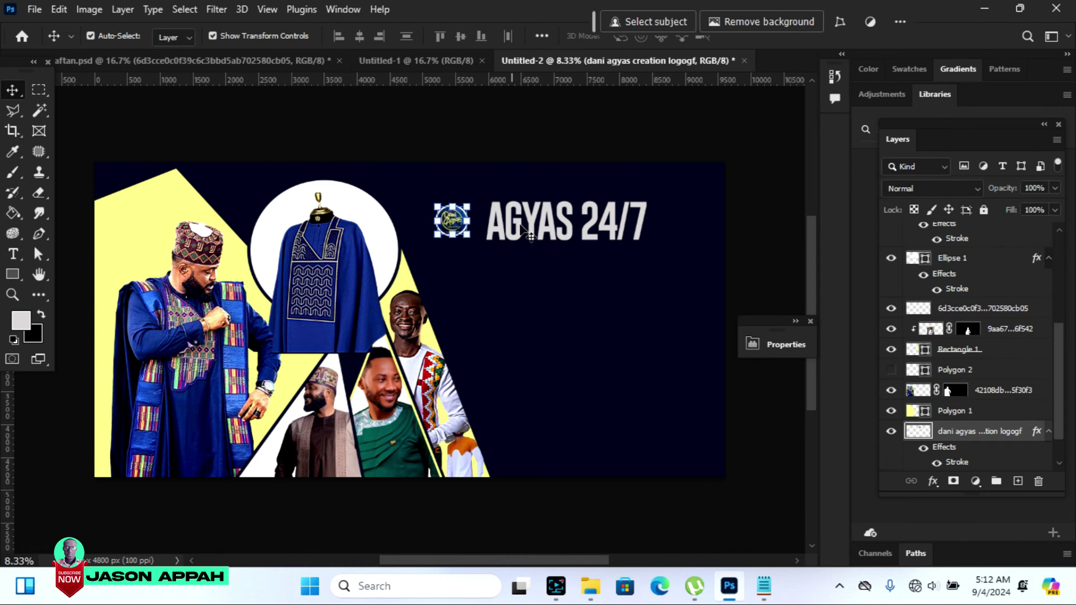
{"action": "left_click", "coordinate": [549, 229]}
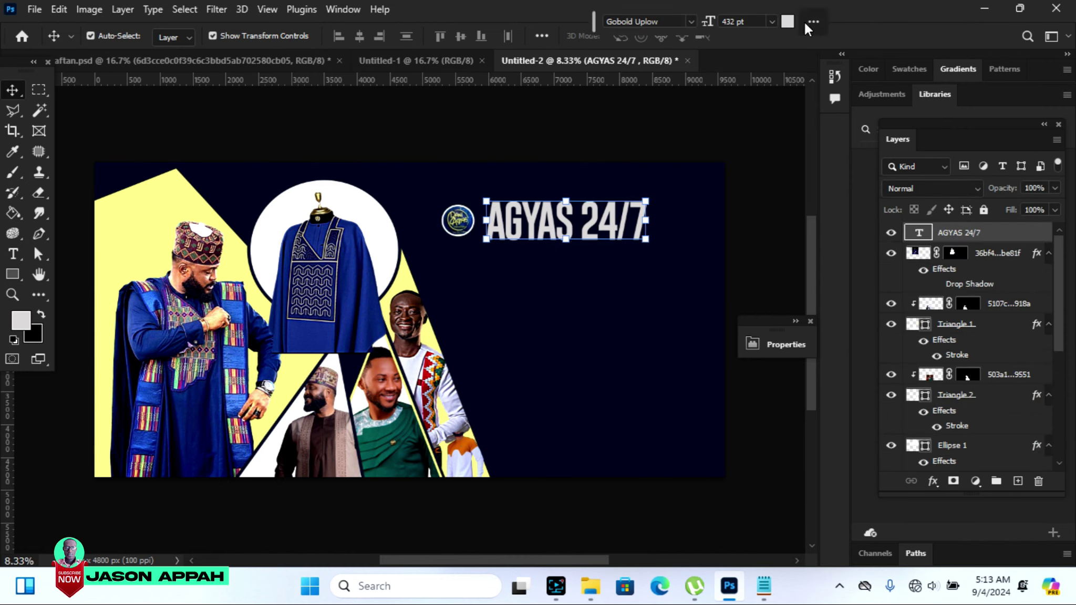
{"action": "left_click", "coordinate": [787, 22]}
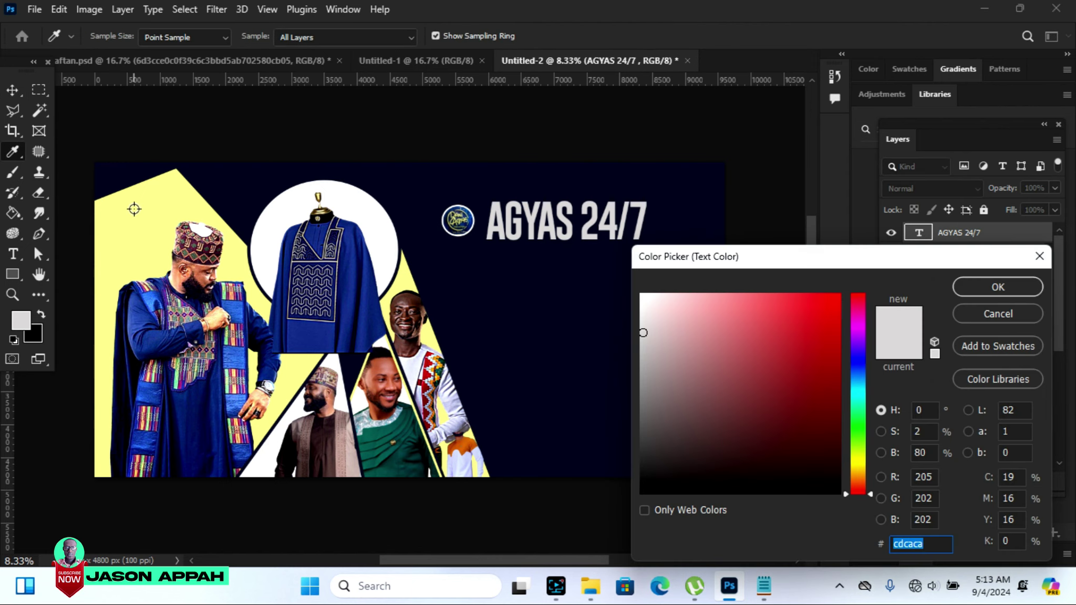
{"action": "left_click", "coordinate": [134, 209]}
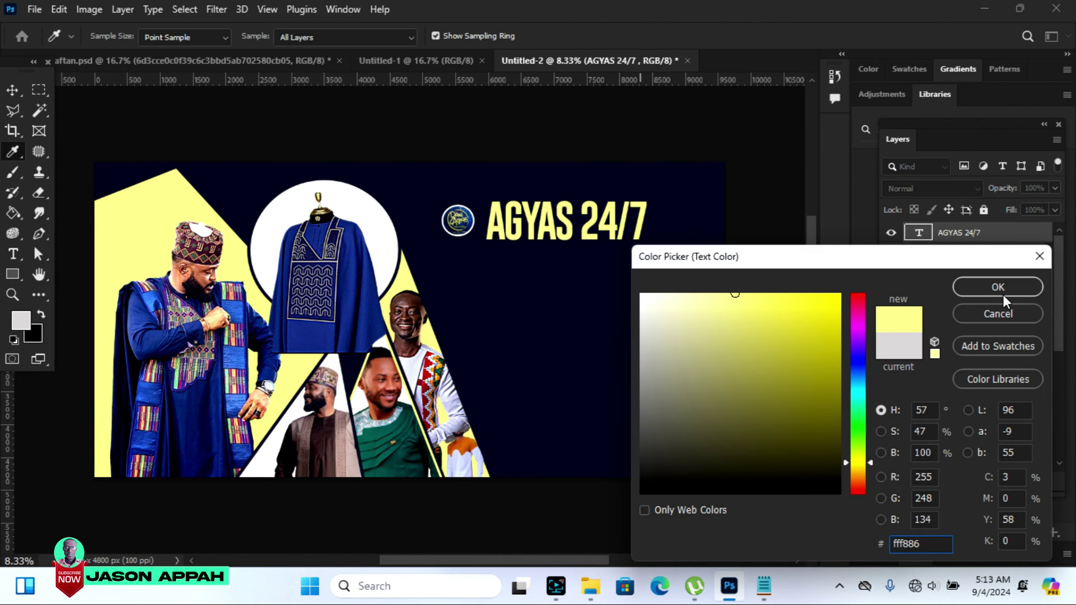
{"action": "left_click", "coordinate": [998, 287]}
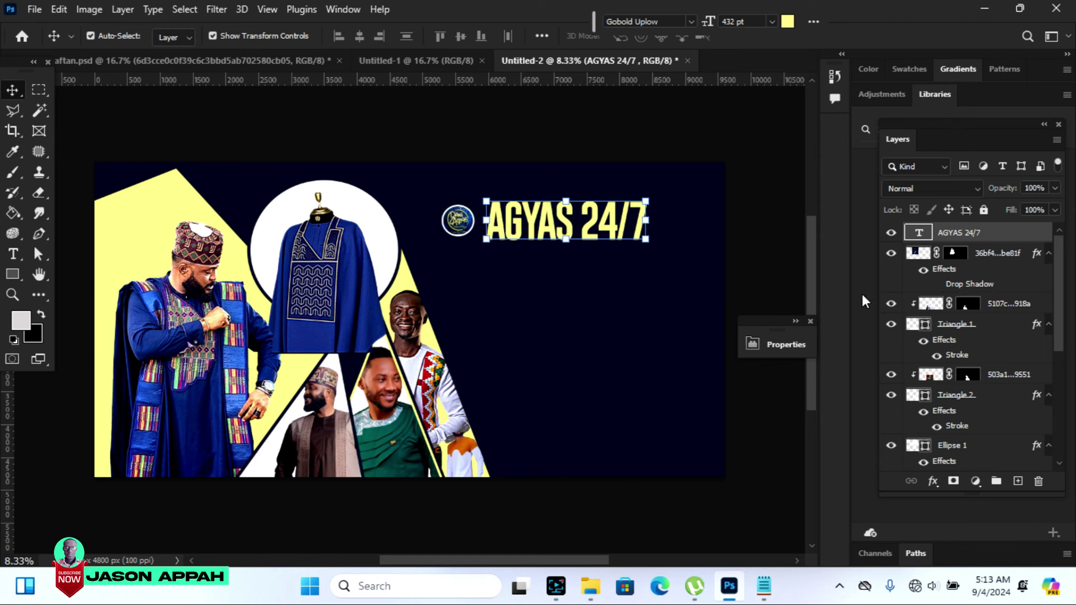
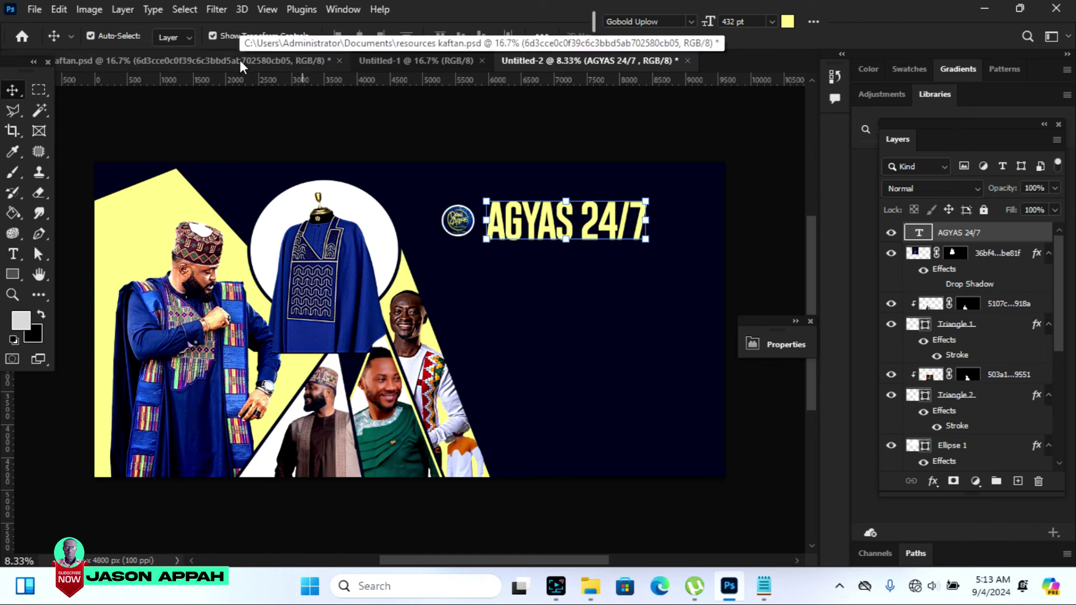
Copy the CUT & STITCH DESIGNS line from the Notepad notes
{"action": "left_click", "coordinate": [763, 586]}
{"action": "left_click_drag", "start_coordinate": [457, 210], "coordinate": [583, 213]}
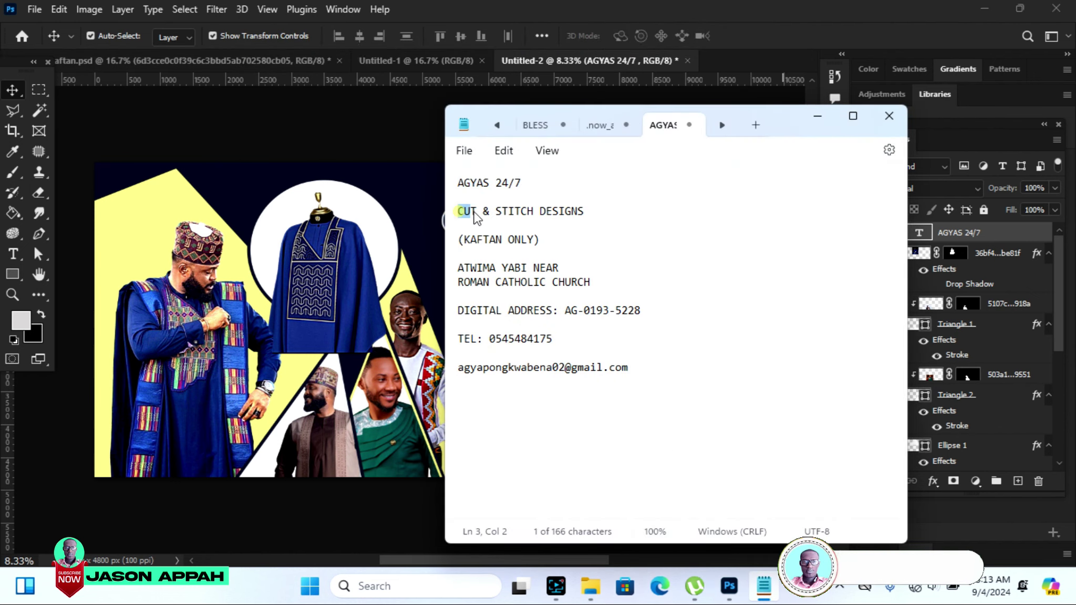
{"action": "right_click", "coordinate": [580, 221]}
{"action": "left_click", "coordinate": [667, 297]}
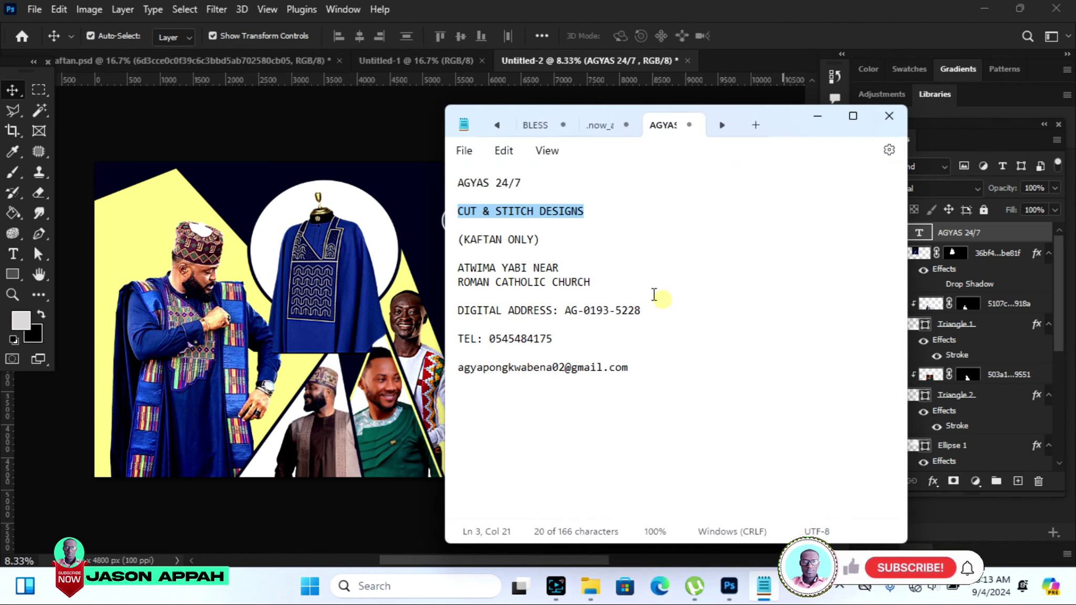
Duplicate the AGYAS 24/7 text below itself and replace its words with CUT & STITCH DESIGNS
{"action": "left_click", "coordinate": [363, 124]}
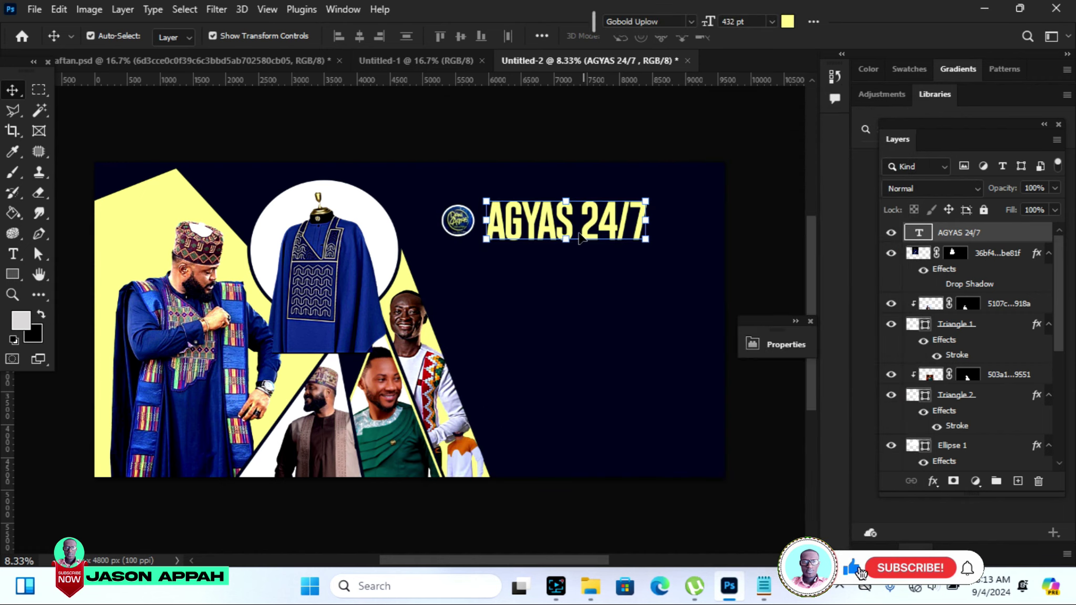
{"action": "left_click_drag", "start_coordinate": [563, 227], "coordinate": [562, 268], "text": "alt"}
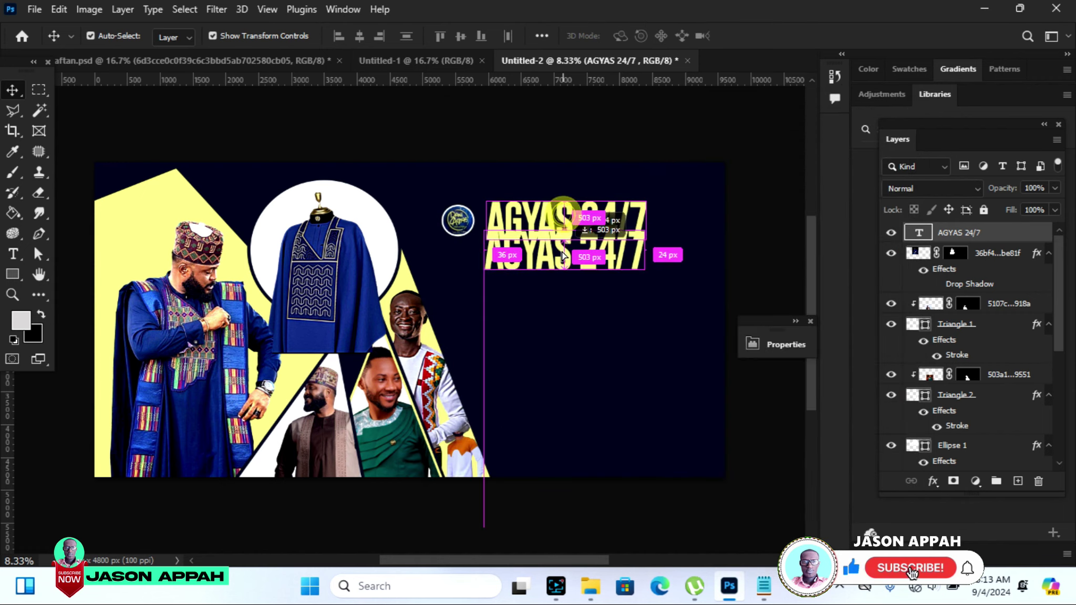
{"action": "left_click", "coordinate": [13, 254]}
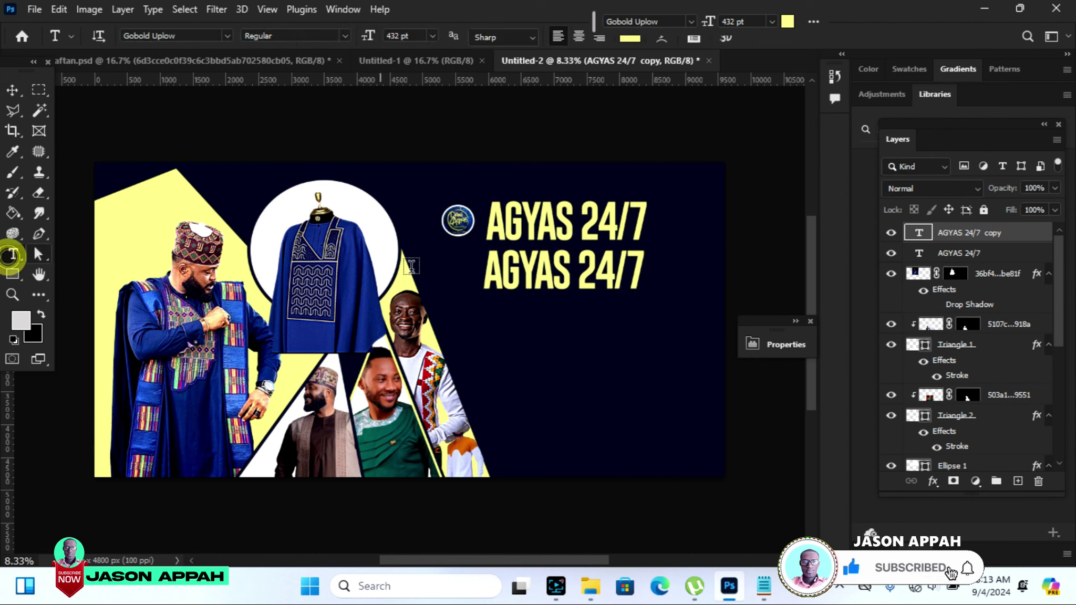
{"action": "left_click_drag", "start_coordinate": [484, 270], "coordinate": [649, 274]}
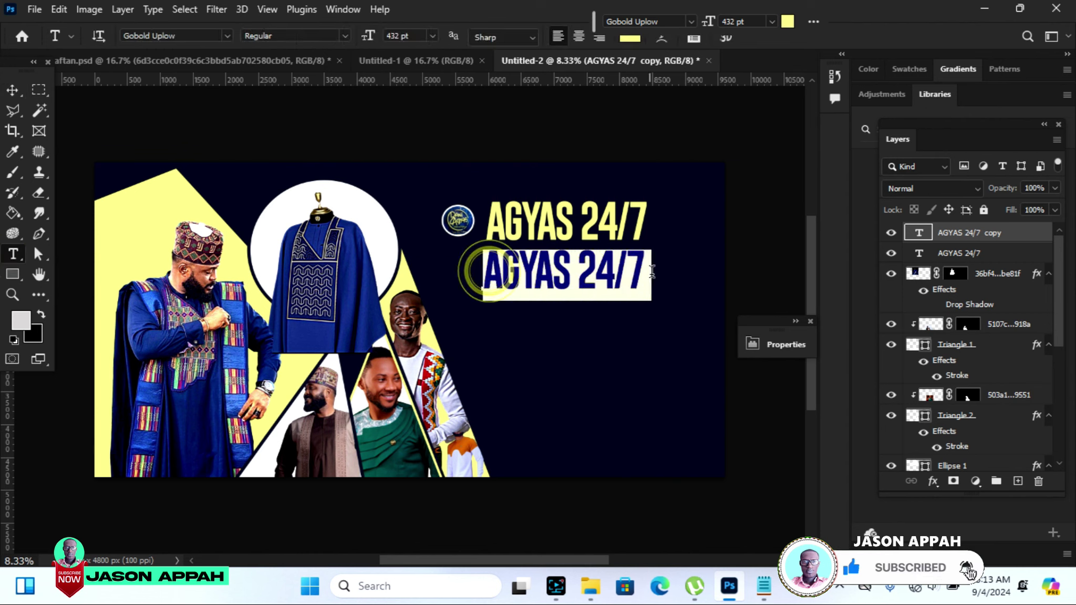
{"action": "right_click", "coordinate": [624, 263]}
{"action": "left_click", "coordinate": [650, 314]}
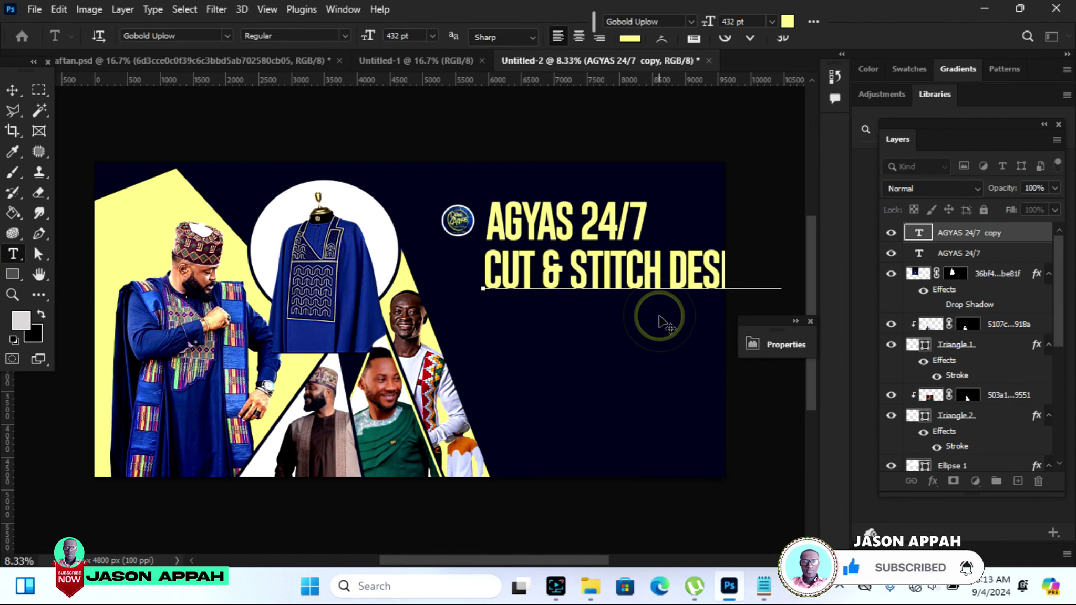
{"action": "left_click", "coordinate": [12, 89]}
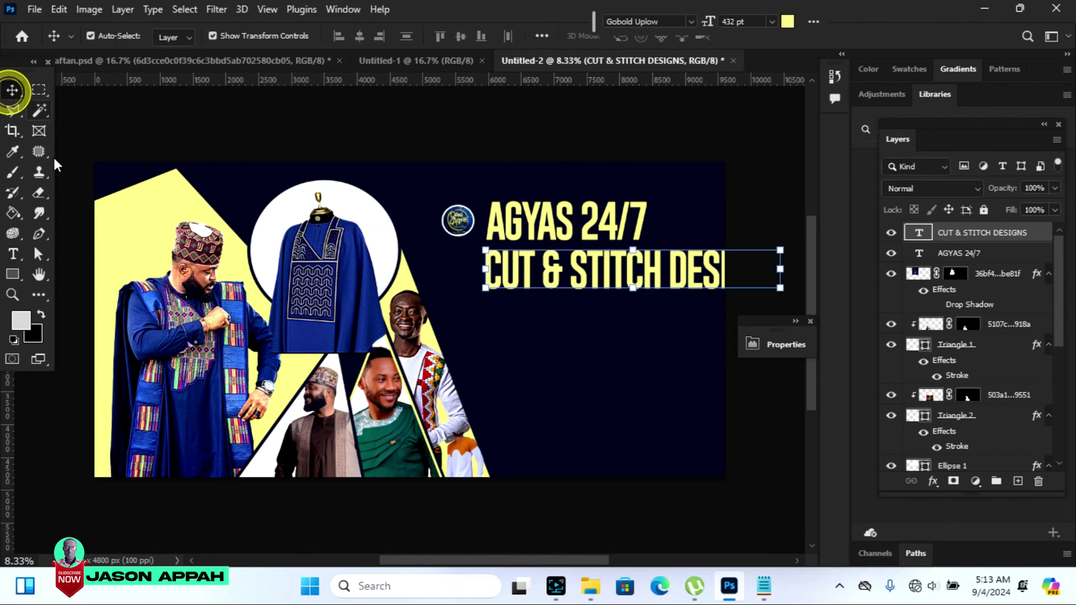
Make the CUT & STITCH DESIGNS text white and scale it down
{"action": "left_click", "coordinate": [787, 21]}
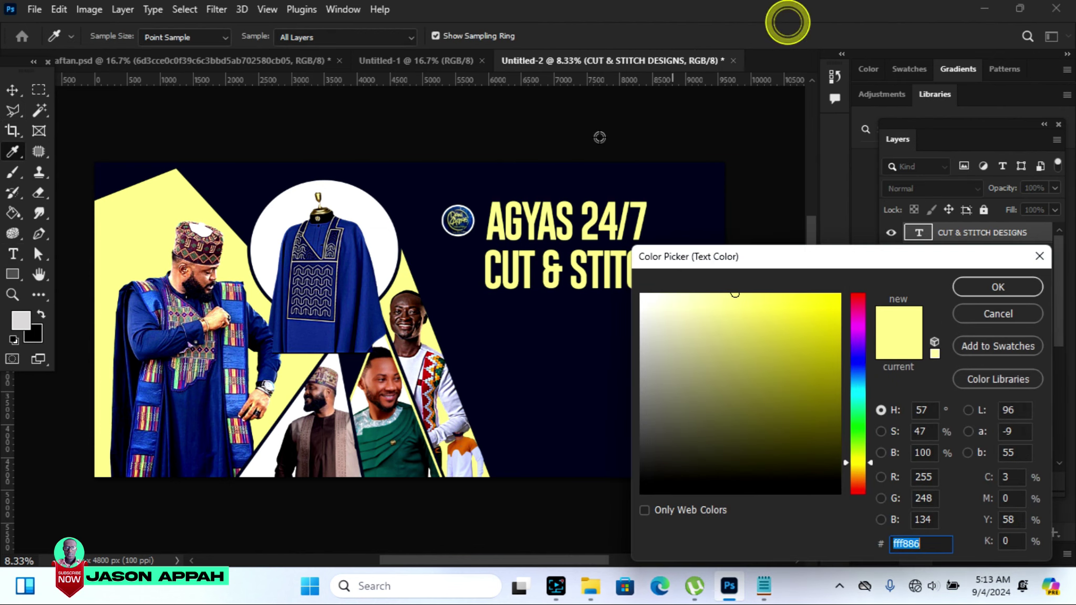
{"action": "left_click", "coordinate": [360, 213]}
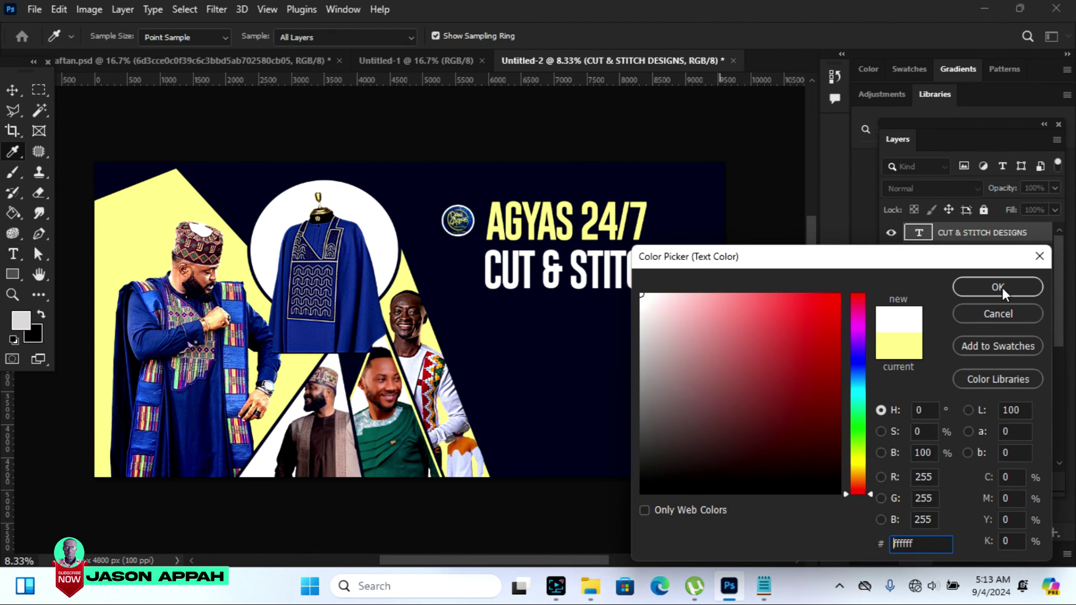
{"action": "left_click", "coordinate": [998, 287]}
{"action": "left_click_drag", "start_coordinate": [781, 250], "coordinate": [654, 262]}
{"action": "key", "text": "Return"}
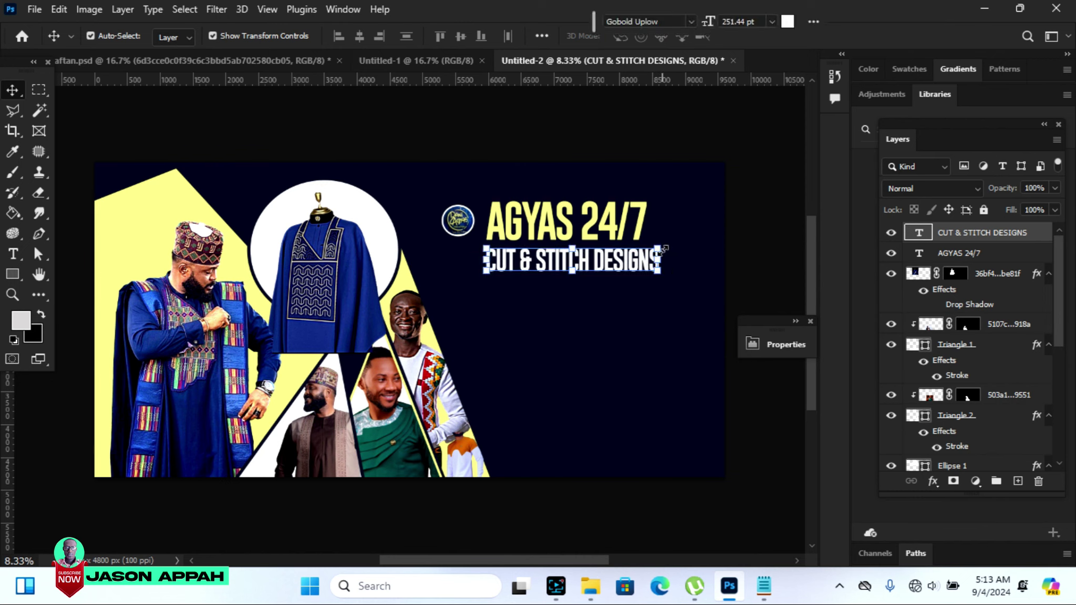
{"action": "left_click_drag", "start_coordinate": [660, 247], "coordinate": [654, 248]}
{"action": "key", "text": "Return"}
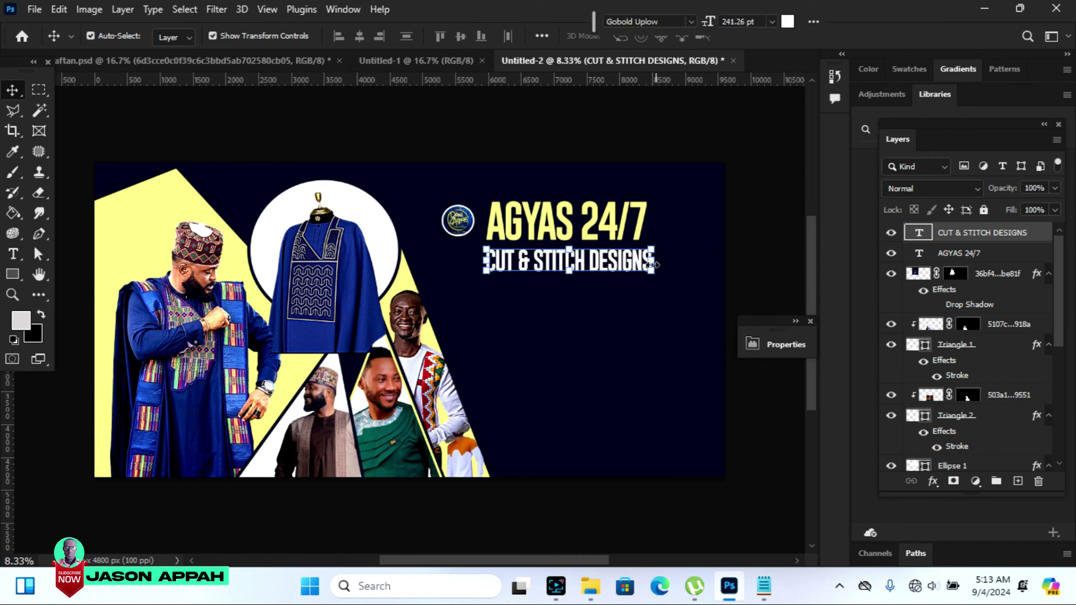
Raise the tagline's tracking from -60 to -40, shrink it slightly and nudge it left
{"action": "left_click", "coordinate": [782, 346]}
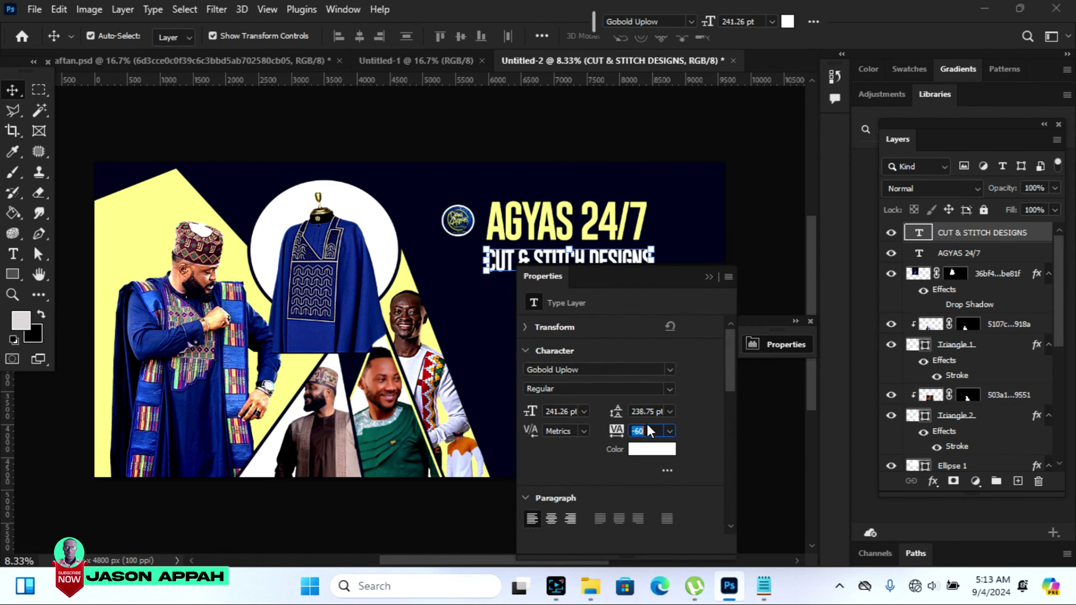
{"action": "left_click_drag", "start_coordinate": [616, 438], "coordinate": [618, 442]}
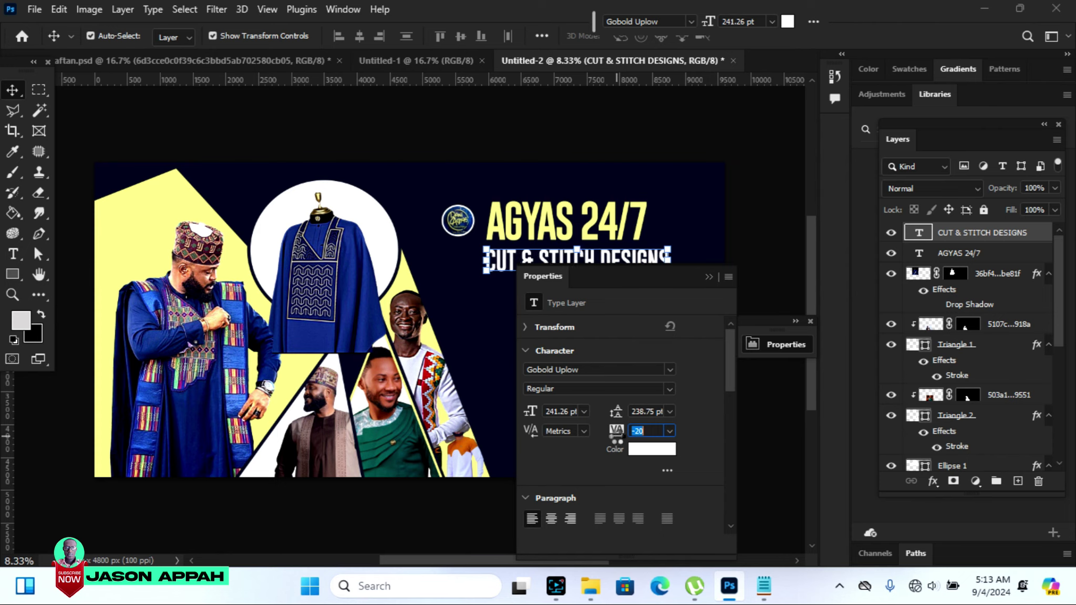
{"action": "left_click", "coordinate": [708, 277]}
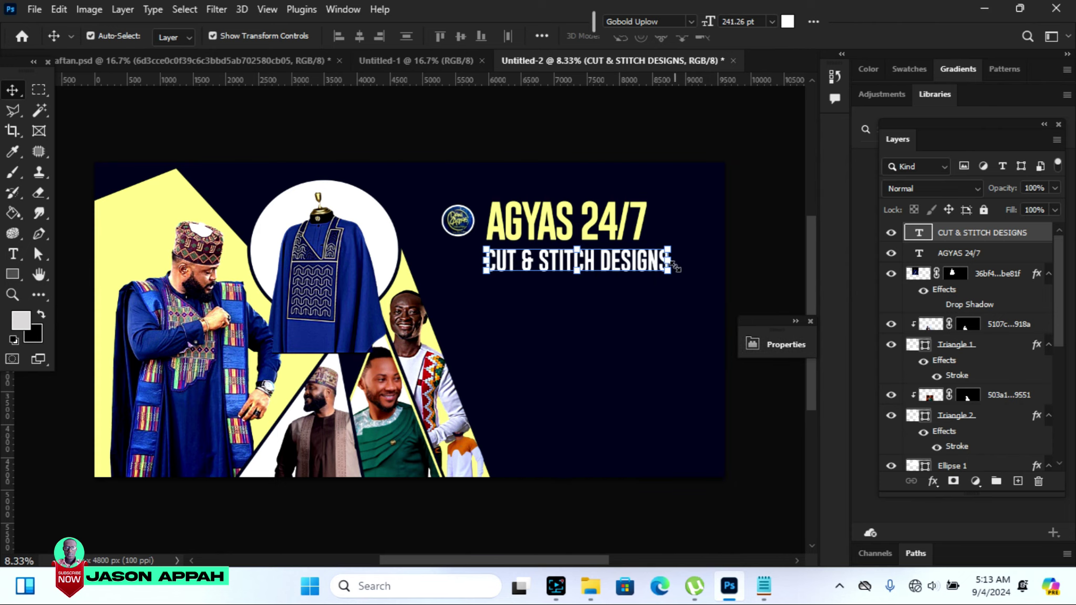
{"action": "left_click_drag", "start_coordinate": [673, 251], "coordinate": [649, 249]}
{"action": "key", "text": "Return"}
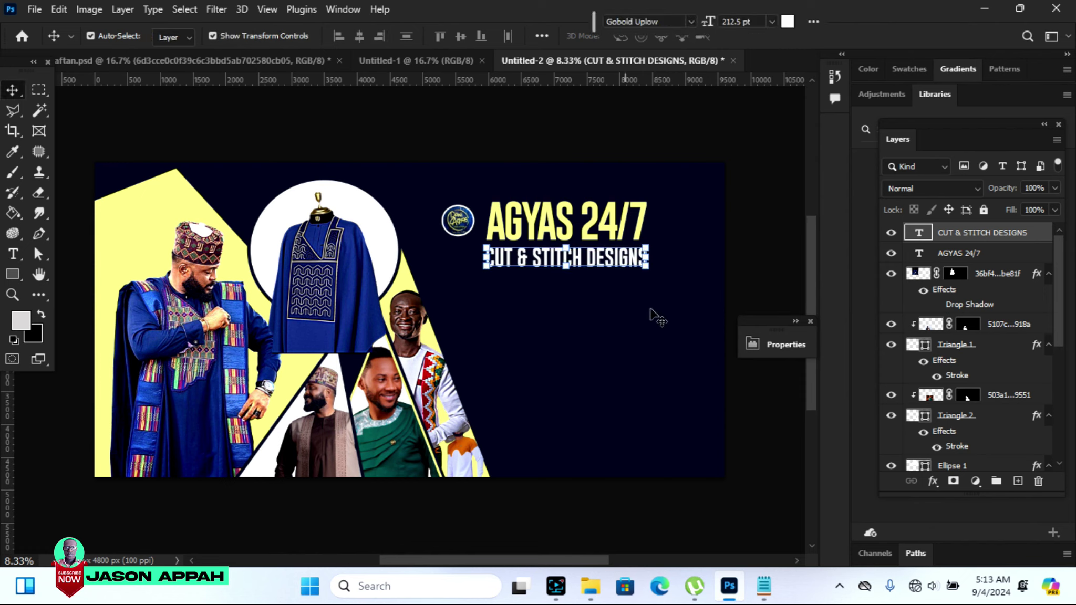
{"action": "left_click", "coordinate": [770, 213]}
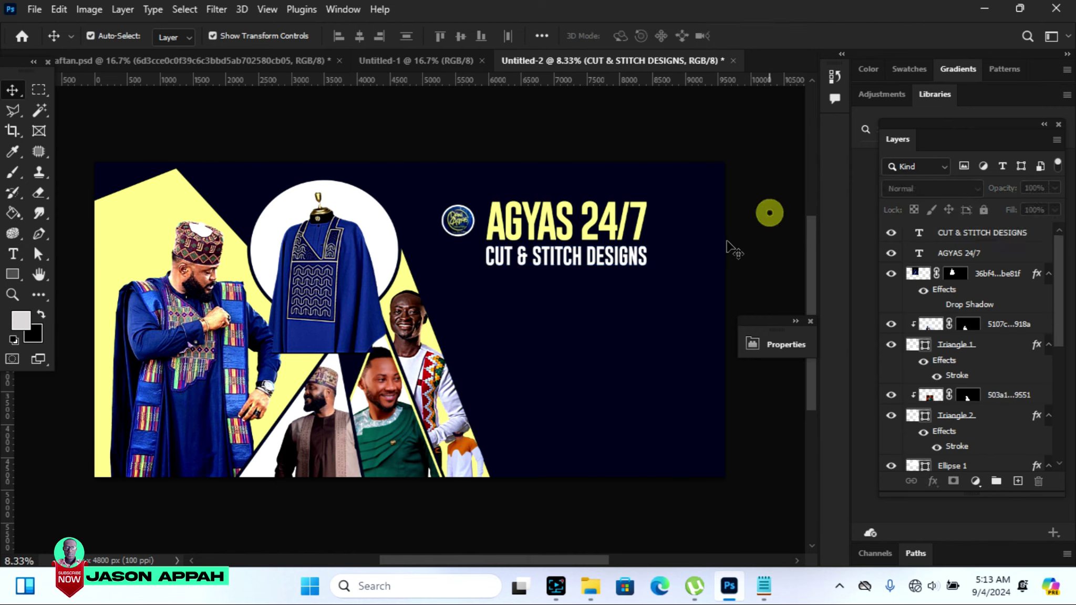
{"action": "left_click", "coordinate": [604, 258]}
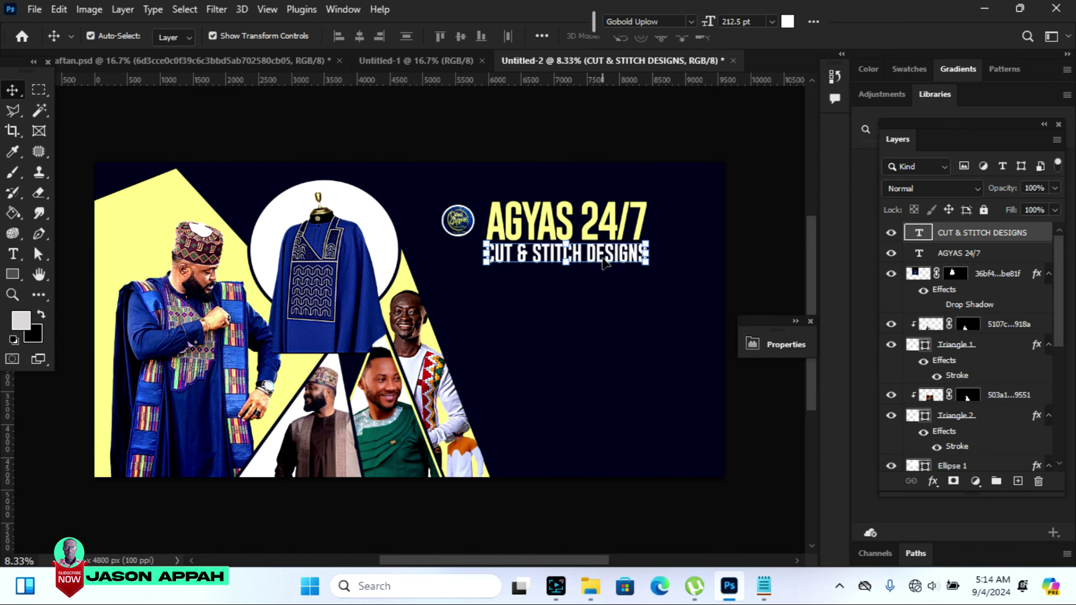
{"action": "key", "text": "Left"}
{"action": "left_click", "coordinate": [773, 184]}
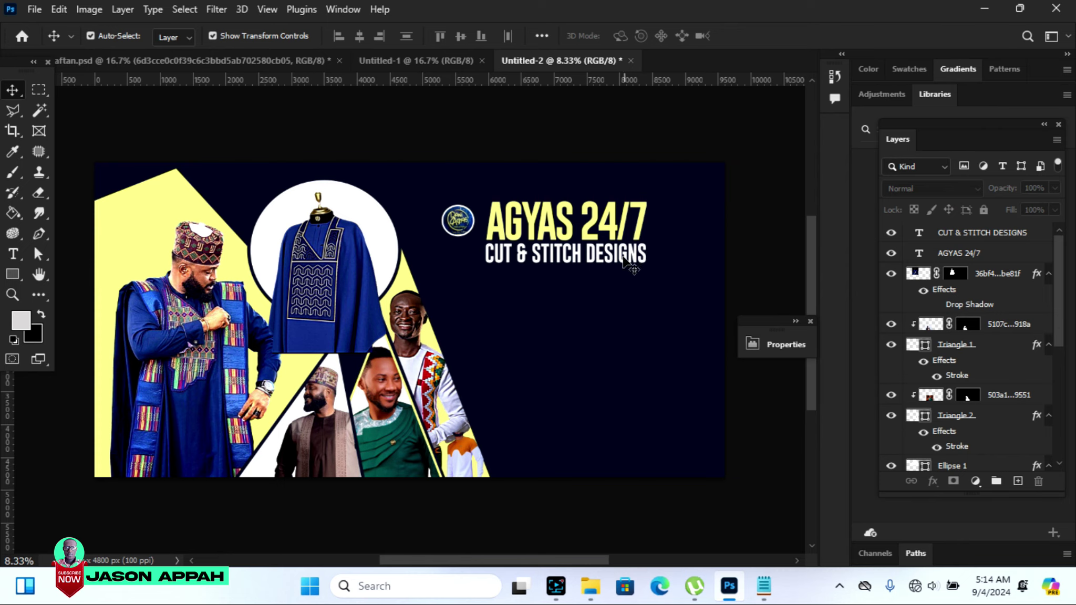
{"action": "left_click", "coordinate": [12, 295]}
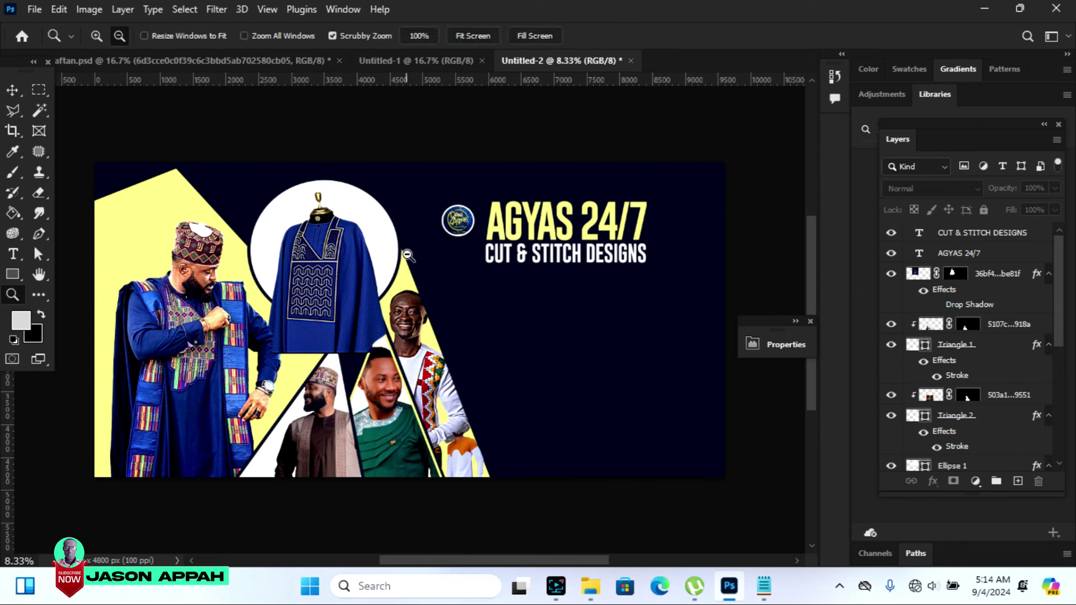
Zoom in on the heading and draw a 1232 by 260 px rectangle below the tagline
{"action": "left_click", "coordinate": [96, 36]}
{"action": "left_click", "coordinate": [582, 195]}
{"action": "left_click_drag", "start_coordinate": [569, 559], "coordinate": [556, 564]}
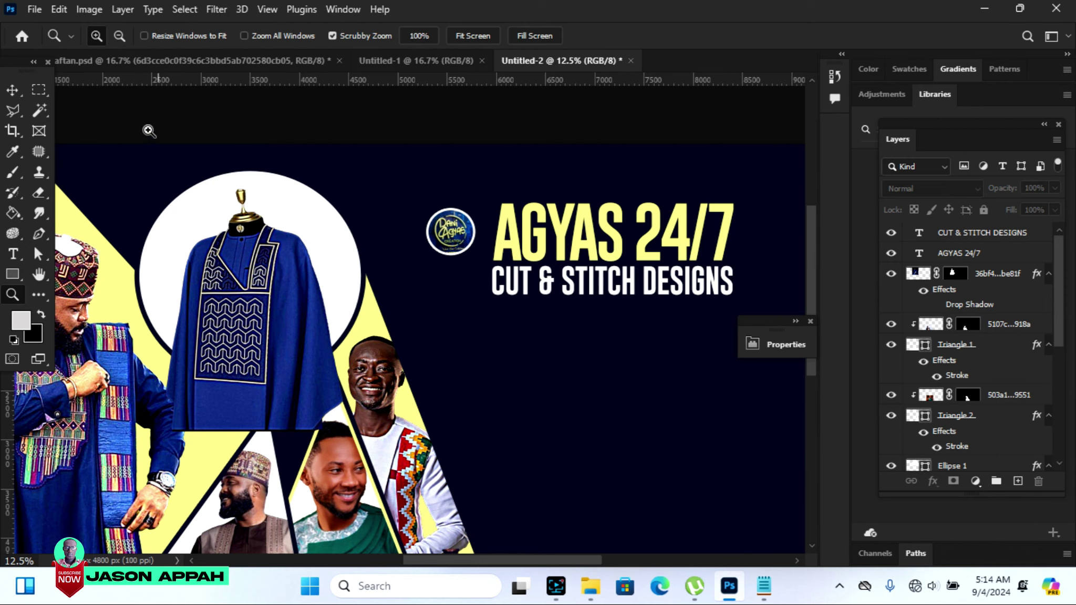
{"action": "left_click", "coordinate": [12, 90]}
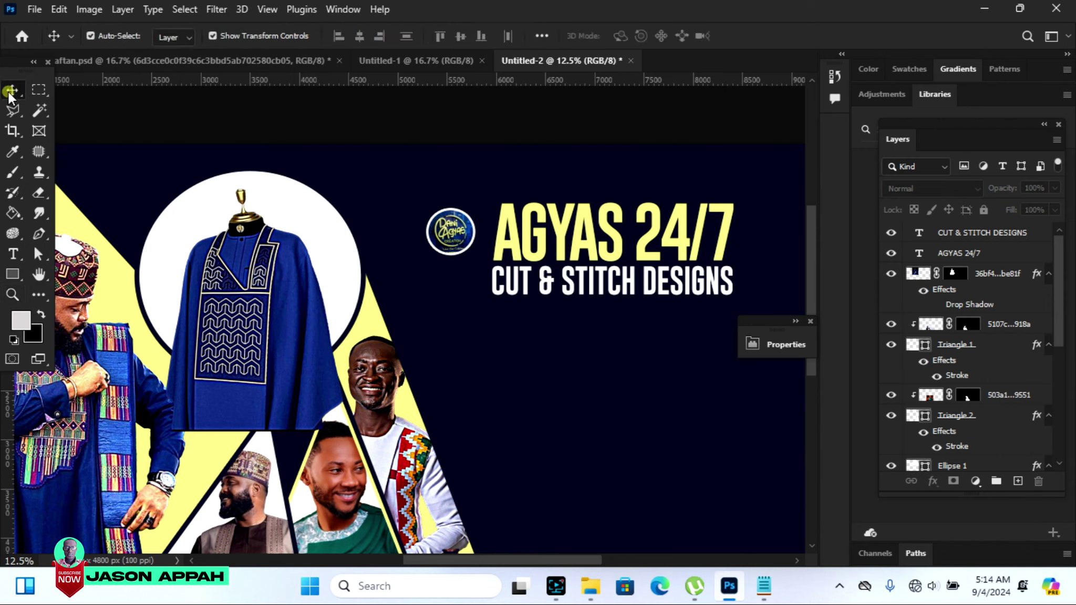
{"action": "left_click", "coordinate": [12, 273]}
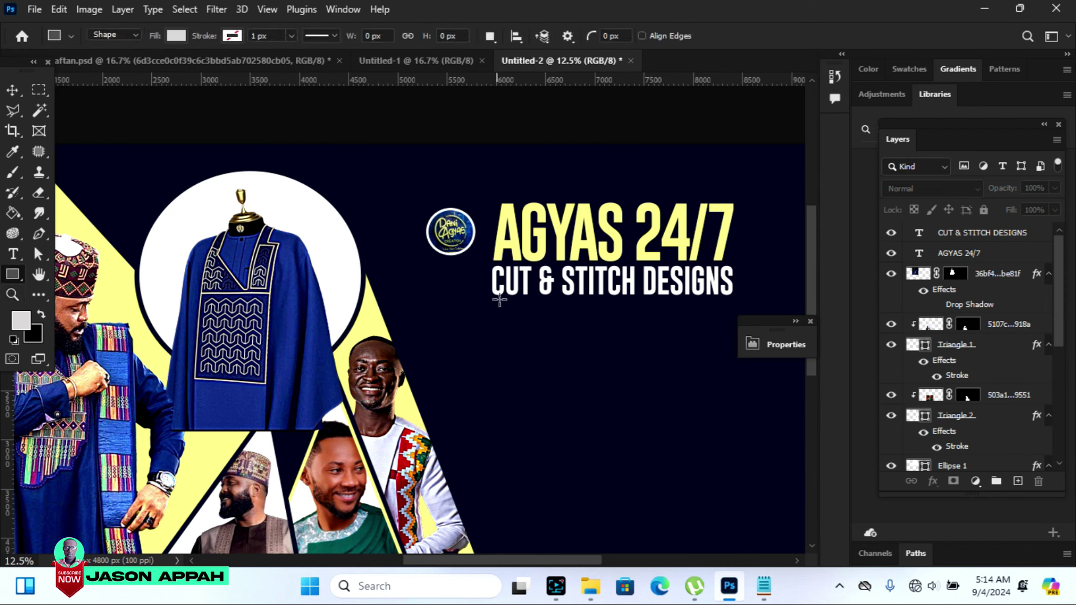
{"action": "left_click_drag", "start_coordinate": [609, 297], "coordinate": [731, 326]}
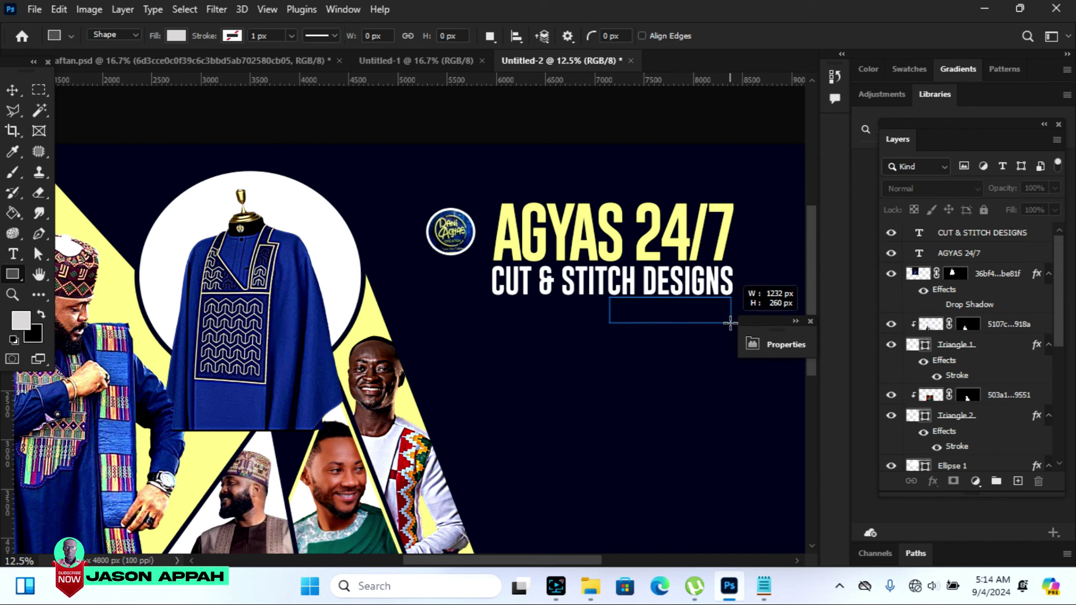
{"action": "left_click_drag", "start_coordinate": [730, 327], "coordinate": [730, 323]}
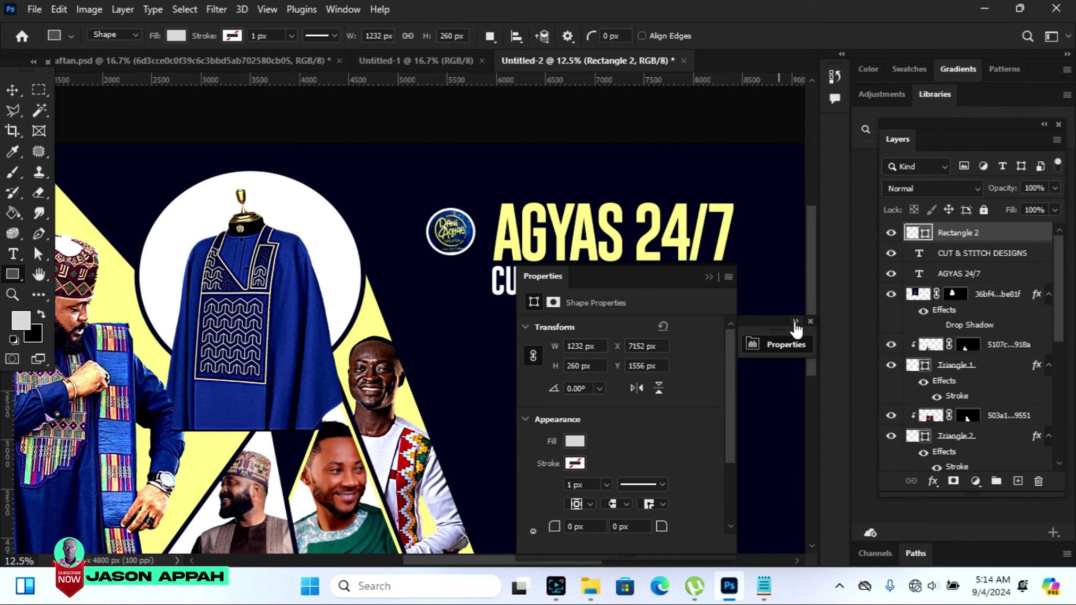
Nudge the rectangle down-right and round its corners to about 144, 126 and 102 px
{"action": "left_click", "coordinate": [796, 322]}
{"action": "left_click", "coordinate": [12, 91]}
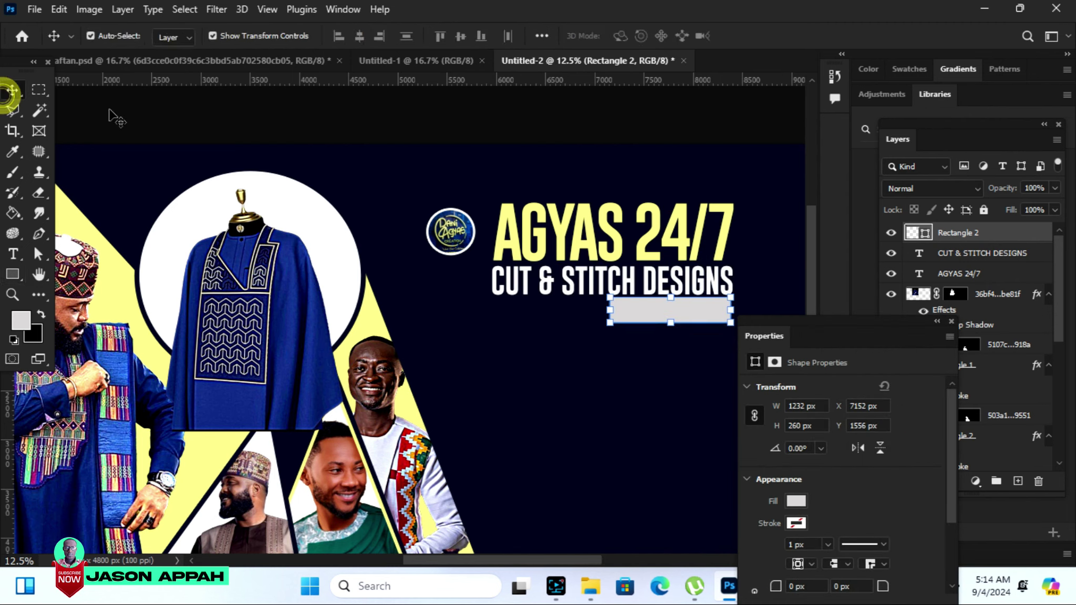
{"action": "left_click_drag", "start_coordinate": [703, 318], "coordinate": [704, 321]}
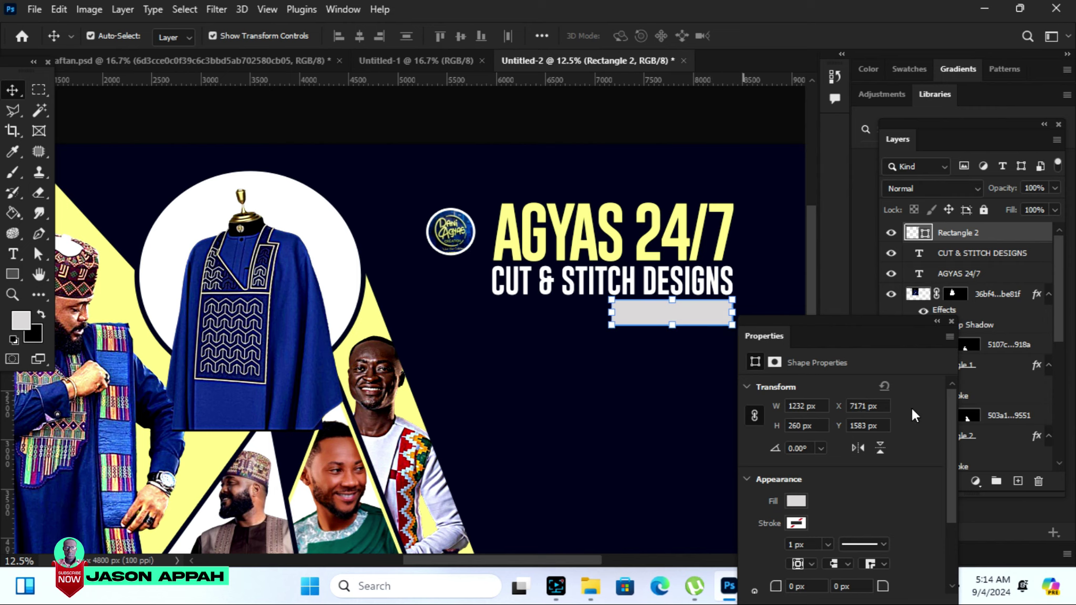
{"action": "left_click_drag", "start_coordinate": [949, 441], "coordinate": [958, 483]}
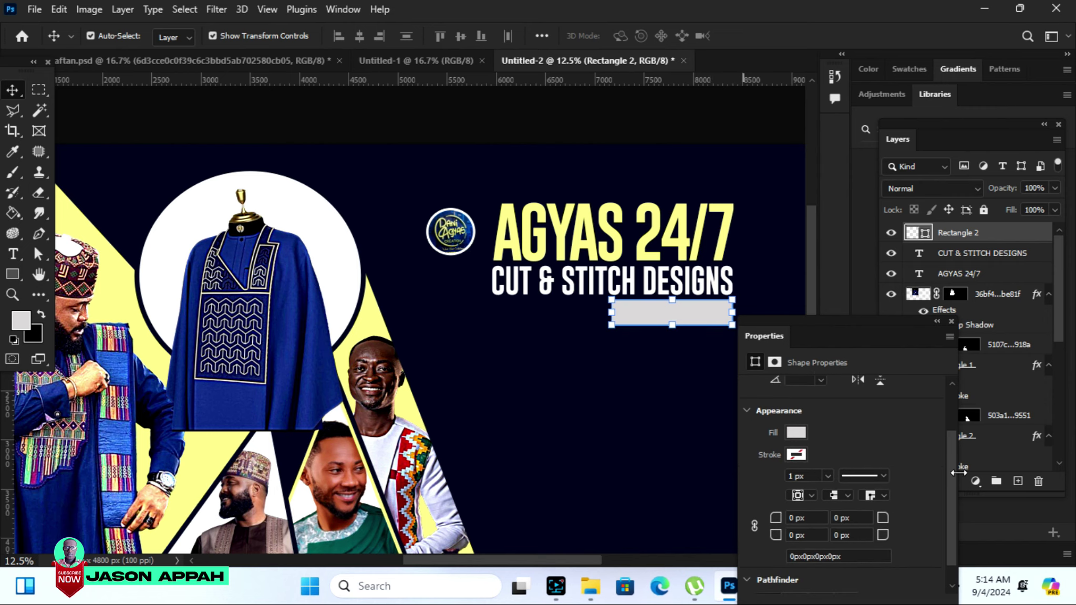
{"action": "left_click_drag", "start_coordinate": [885, 520], "coordinate": [983, 516]}
{"action": "left_click_drag", "start_coordinate": [882, 536], "coordinate": [952, 542]}
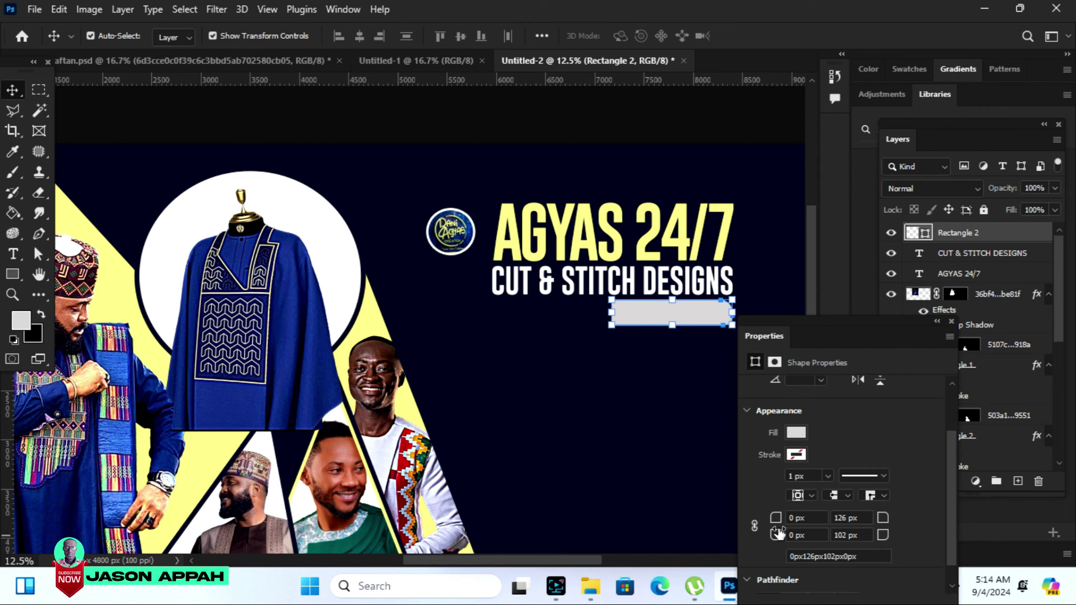
{"action": "left_click_drag", "start_coordinate": [779, 520], "coordinate": [913, 513]}
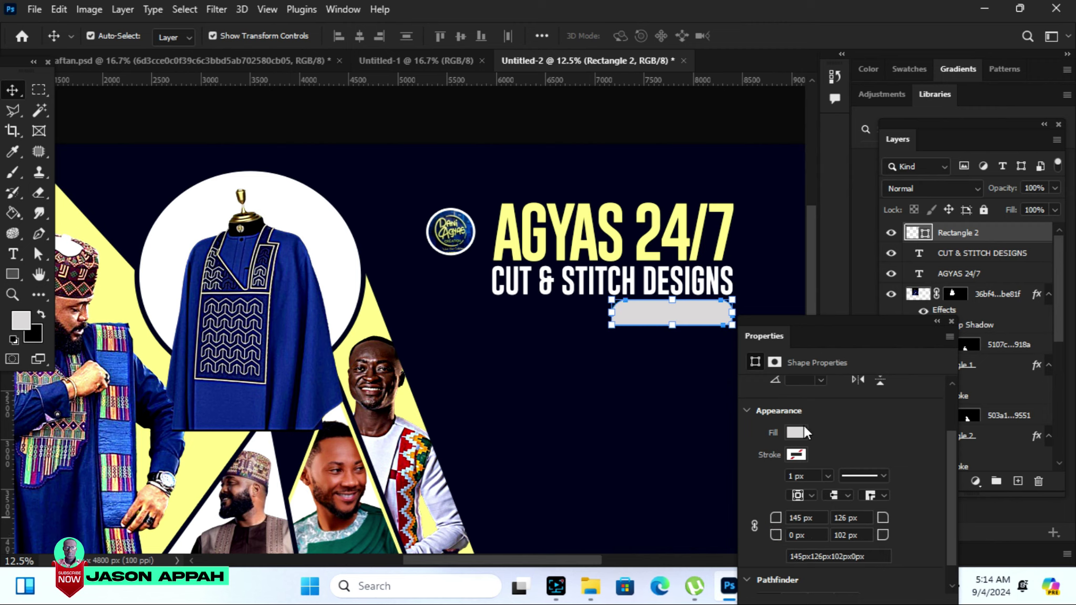
Fill the bar with the heading's yellow and square off its top-right corner
{"action": "double_click", "coordinate": [927, 234]}
{"action": "left_click", "coordinate": [678, 214]}
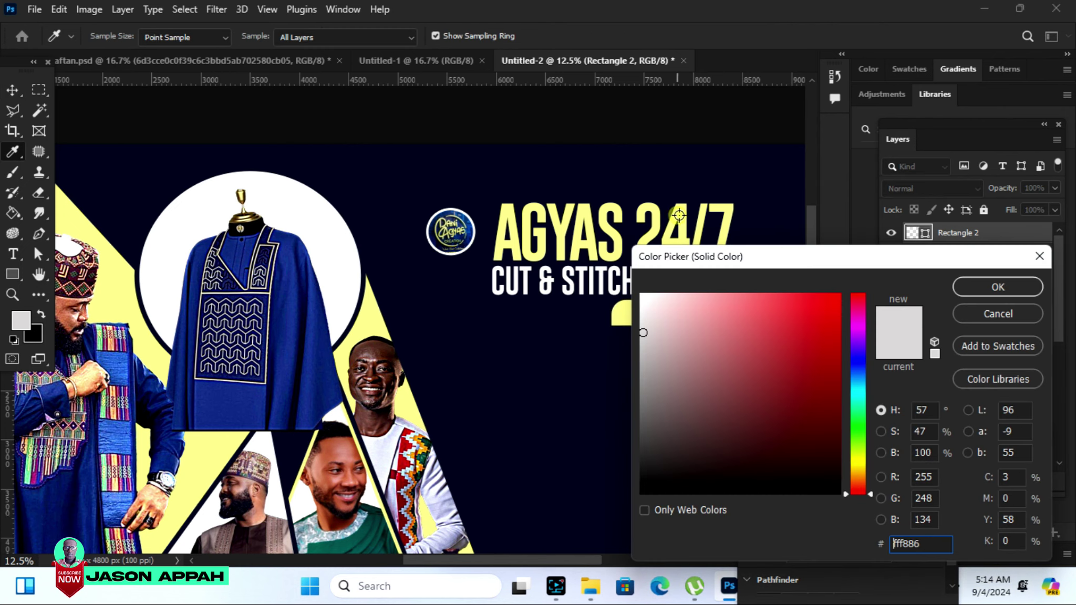
{"action": "left_click", "coordinate": [997, 287]}
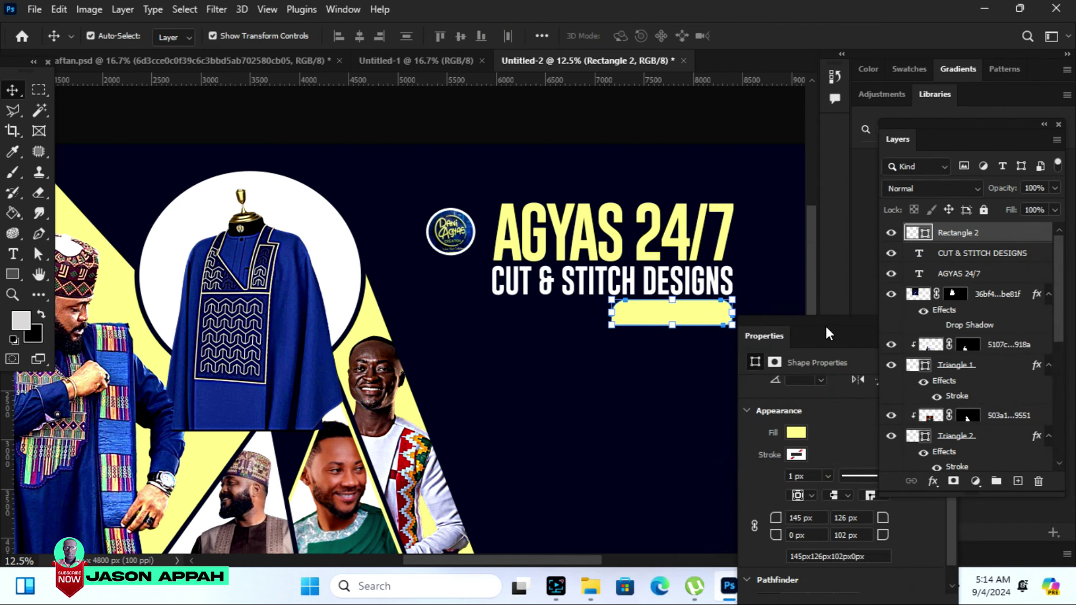
{"action": "mouse_move", "coordinate": [882, 518]}
{"action": "left_mouse_down"}
{"action": "mouse_move", "coordinate": [930, 508]}
{"action": "mouse_move", "coordinate": [880, 512]}
{"action": "left_mouse_up"}
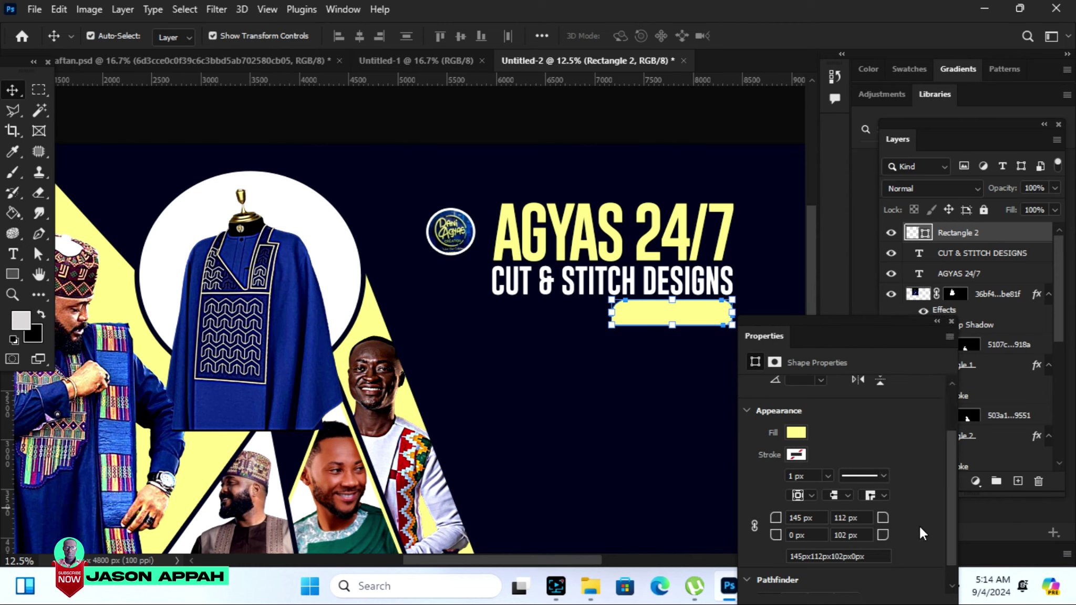
{"action": "left_click_drag", "start_coordinate": [882, 517], "coordinate": [775, 520]}
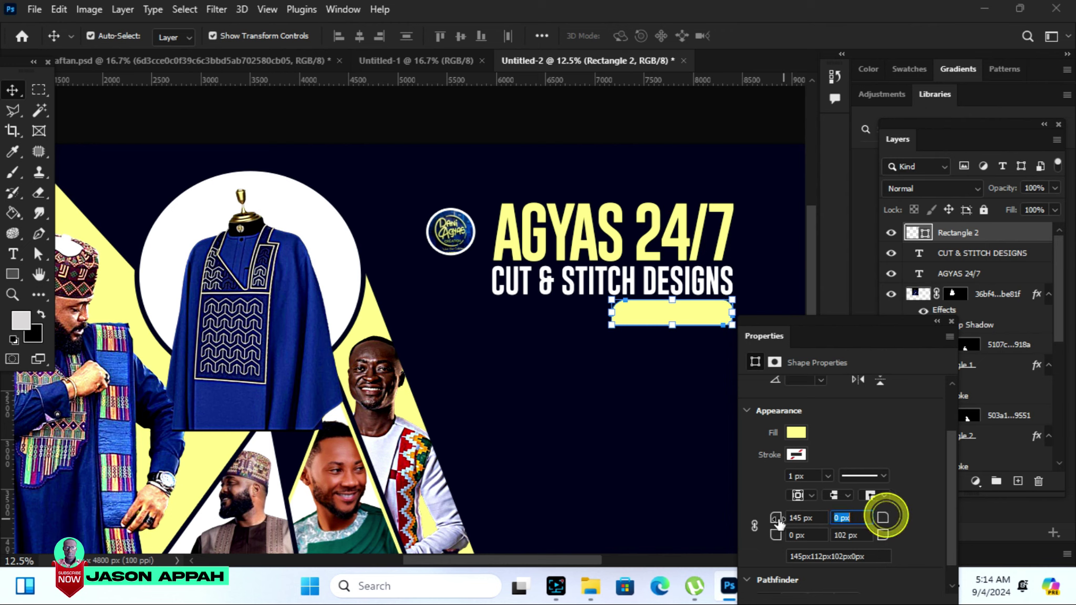
{"action": "left_click", "coordinate": [765, 278]}
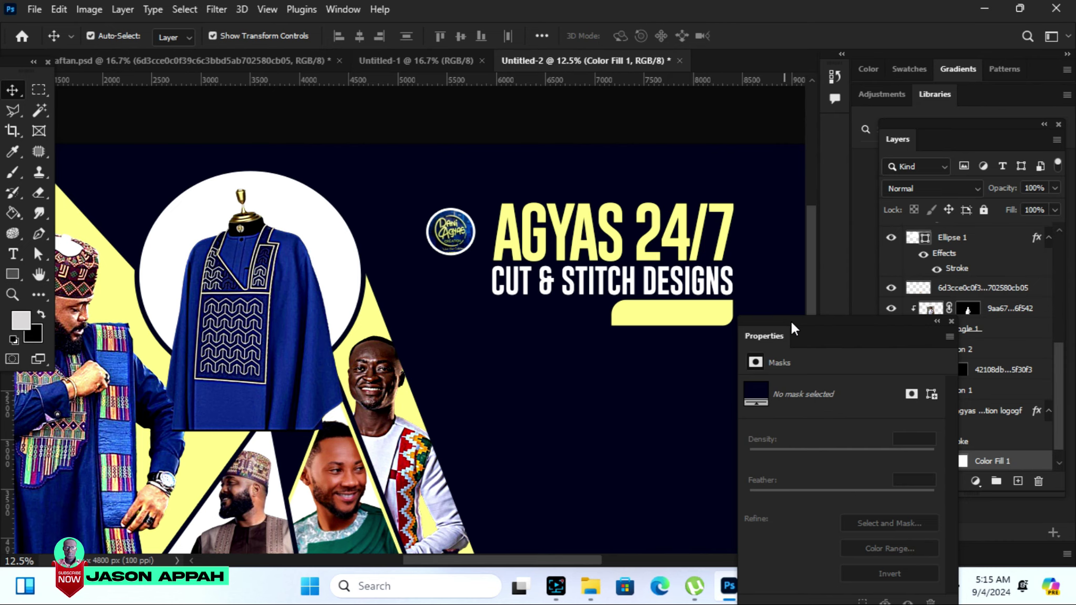
Copy the (KAFTAN ONLY) line from the Notepad notes
{"action": "left_click_drag", "start_coordinate": [793, 329], "coordinate": [838, 326]}
{"action": "left_click", "coordinate": [763, 586]}
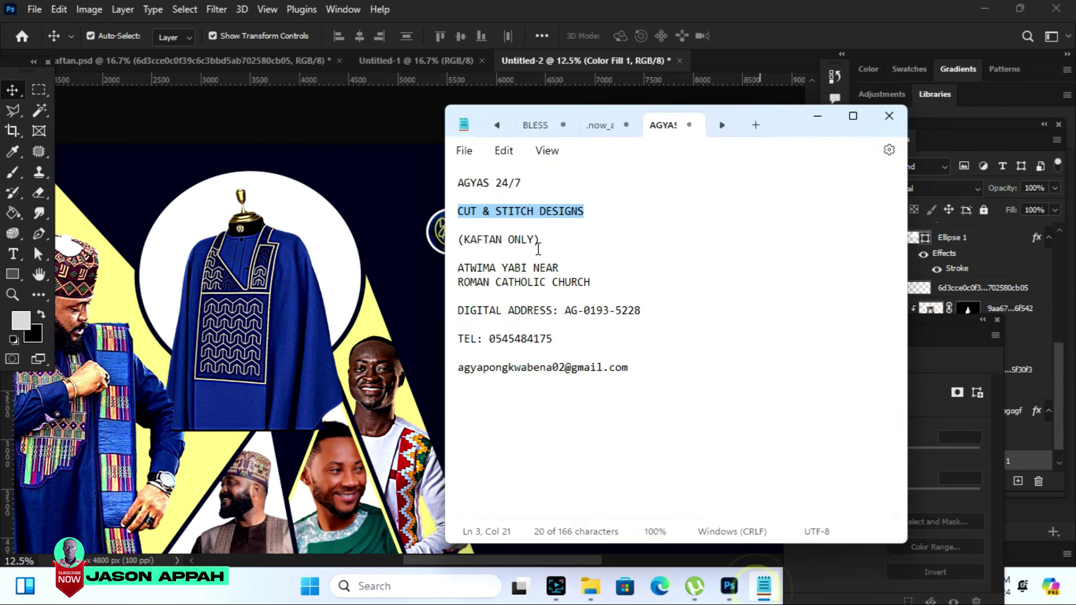
{"action": "left_click_drag", "start_coordinate": [540, 239], "coordinate": [458, 239]}
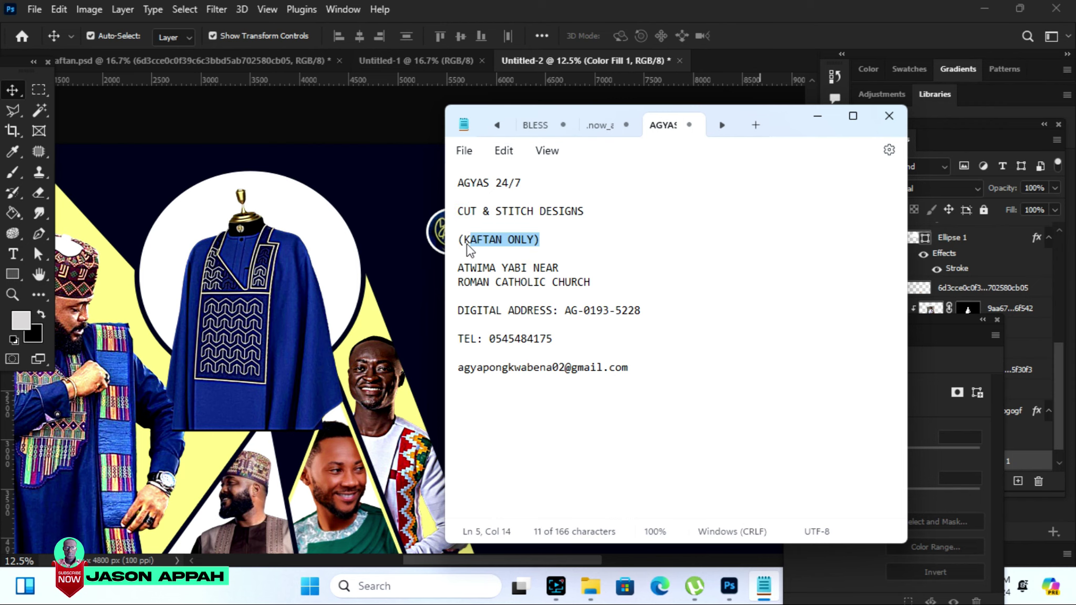
{"action": "right_click", "coordinate": [494, 249]}
{"action": "left_click", "coordinate": [540, 86]}
{"action": "left_click", "coordinate": [374, 113]}
Paste (KAFTAN ONLY) as a new text layer, shrink it and move it onto the yellow bar
{"action": "left_click", "coordinate": [12, 256]}
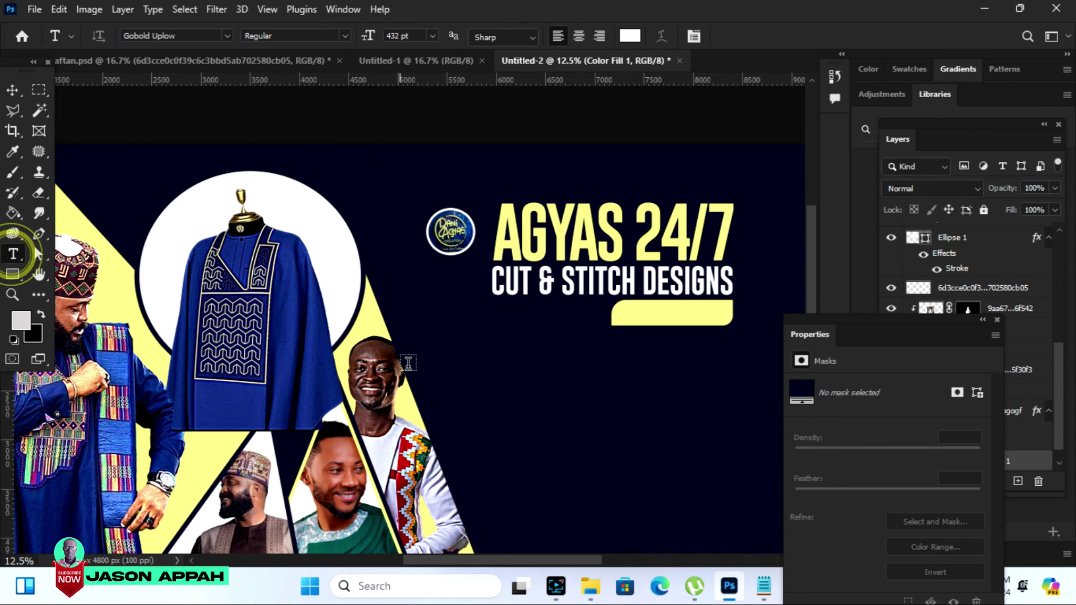
{"action": "left_click", "coordinate": [450, 355]}
{"action": "right_click", "coordinate": [463, 357]}
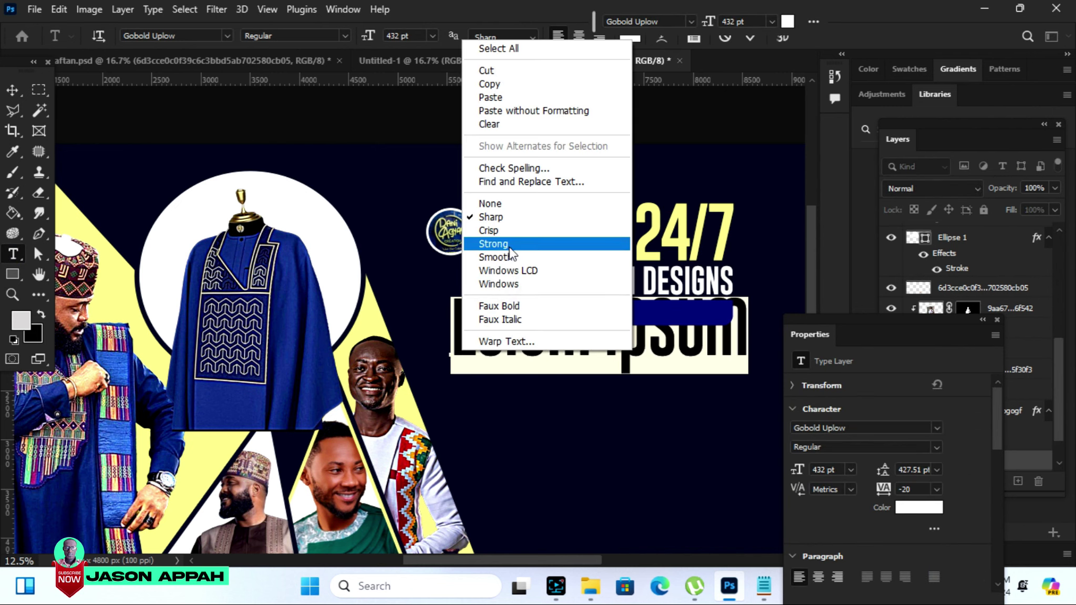
{"action": "left_click", "coordinate": [487, 98]}
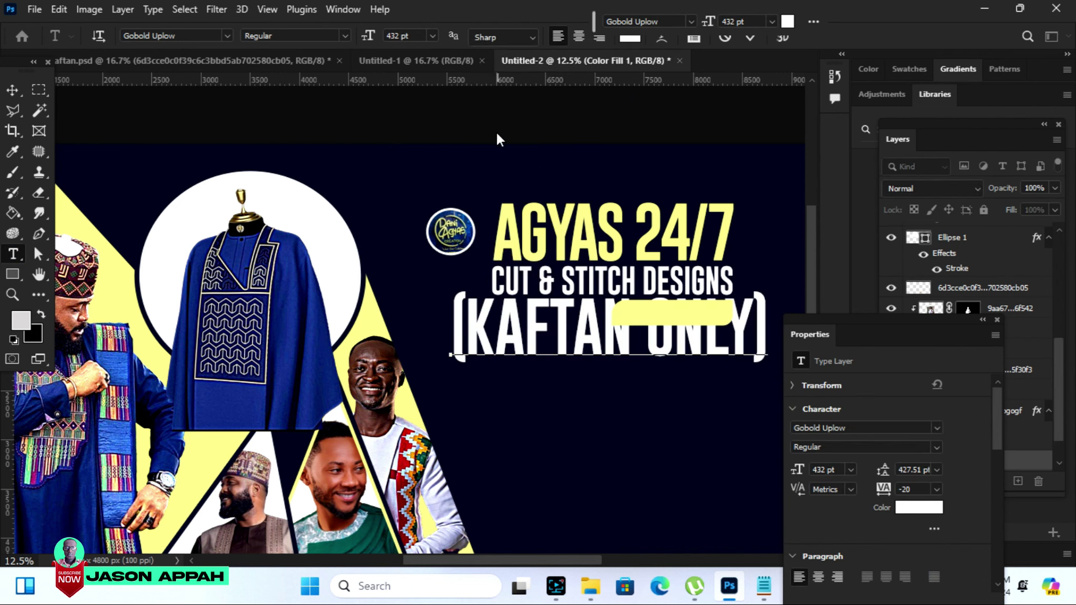
{"action": "left_click", "coordinate": [12, 90]}
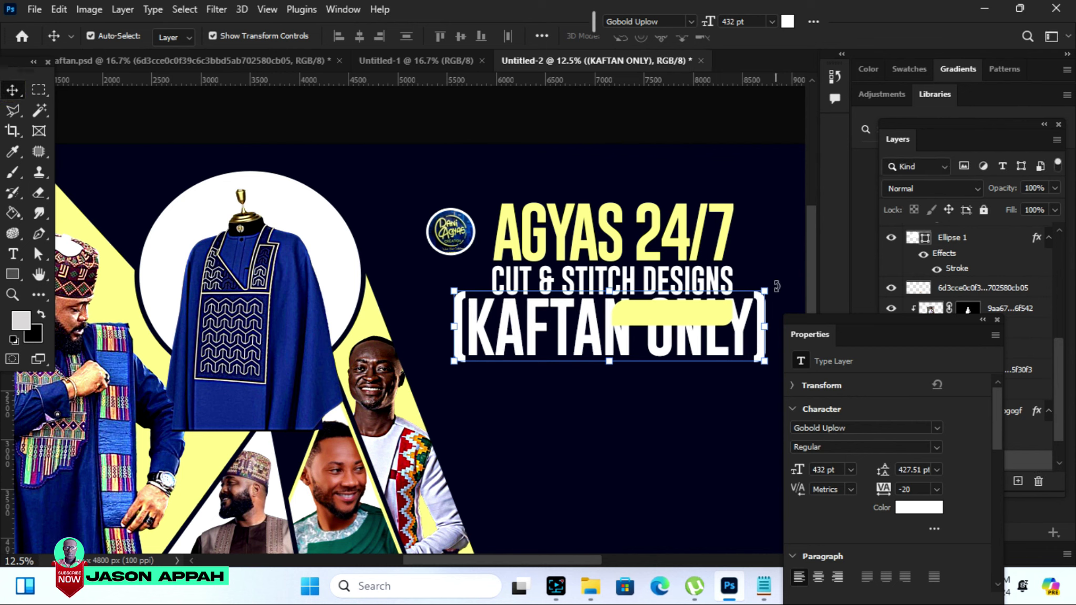
{"action": "left_click_drag", "start_coordinate": [764, 290], "coordinate": [541, 360]}
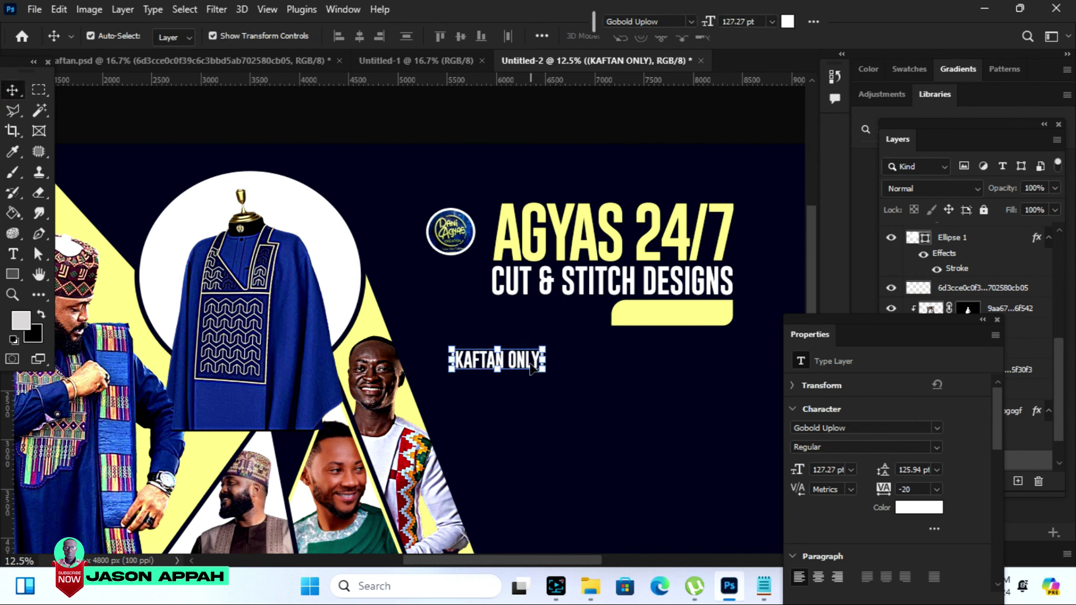
{"action": "left_click_drag", "start_coordinate": [533, 362], "coordinate": [707, 313]}
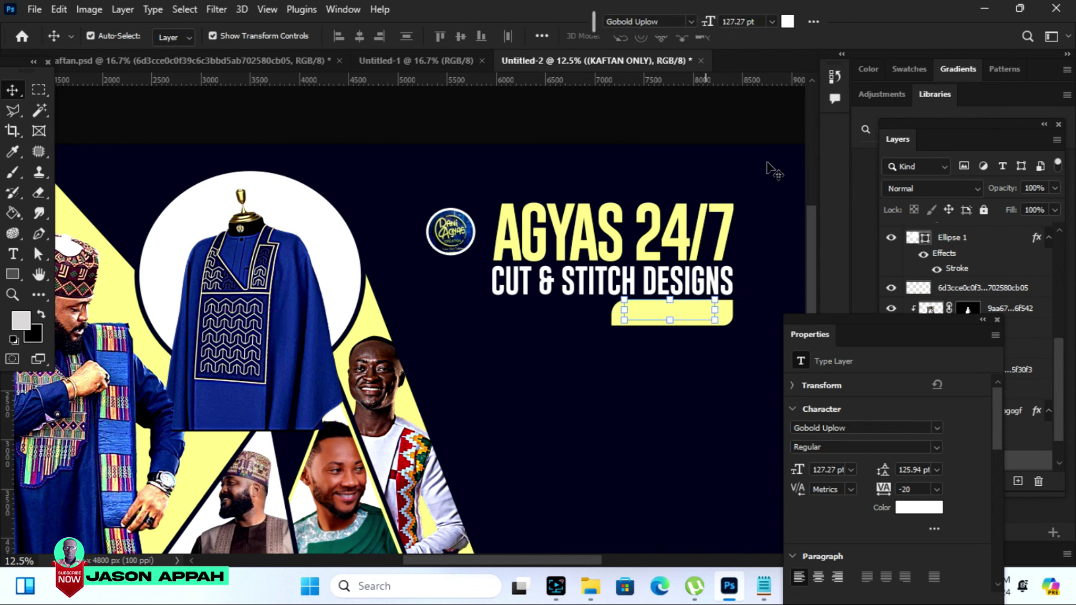
Colour the text navy, stack it above the yellow bar and nudge it to centre
{"action": "left_click", "coordinate": [788, 21]}
{"action": "left_click", "coordinate": [653, 163]}
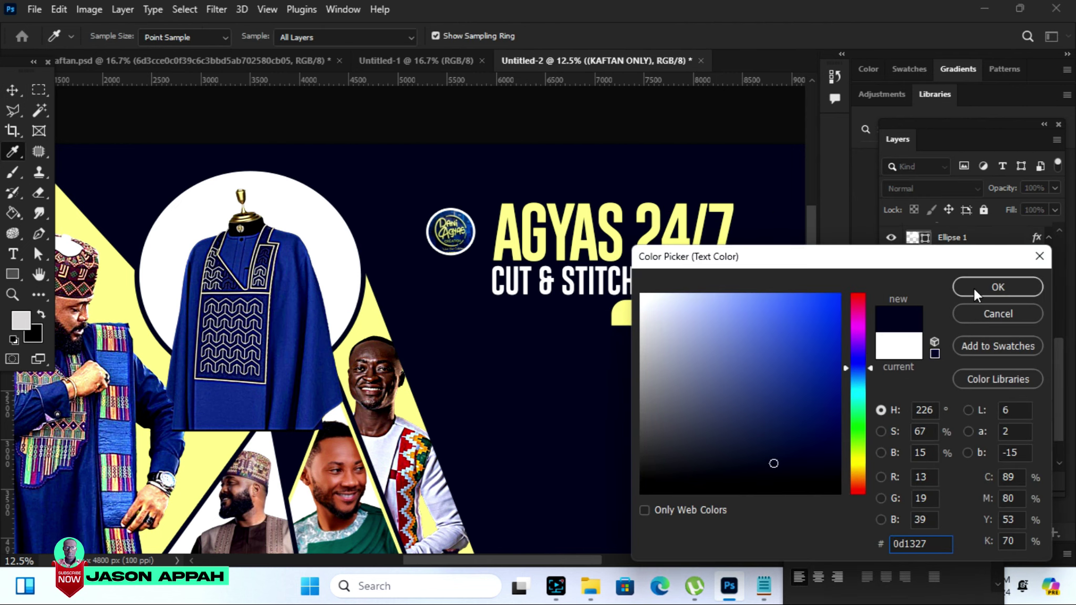
{"action": "left_click", "coordinate": [974, 288]}
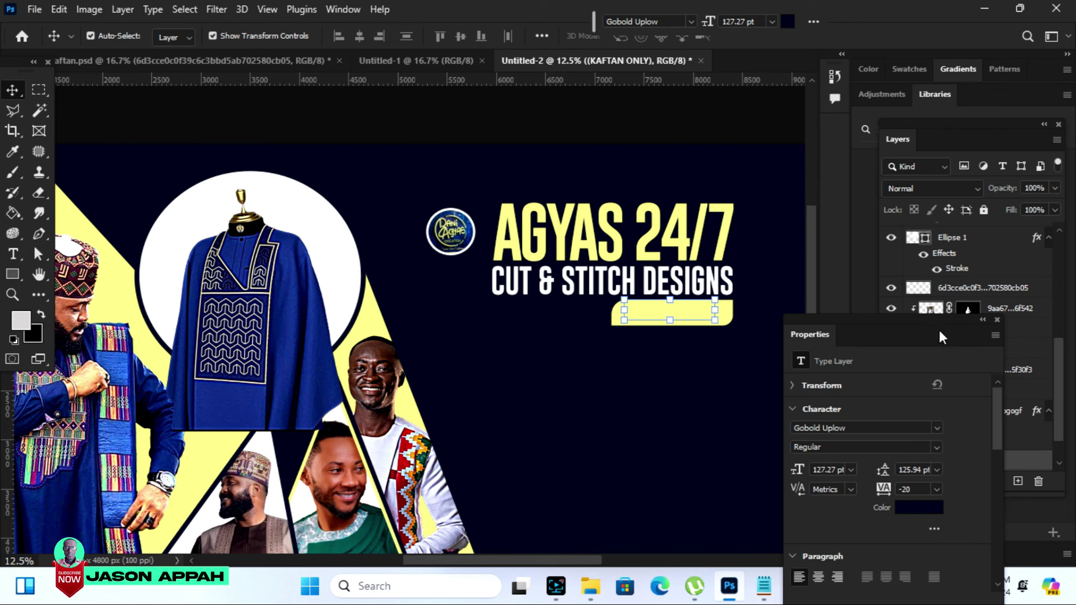
{"action": "left_click", "coordinate": [982, 320]}
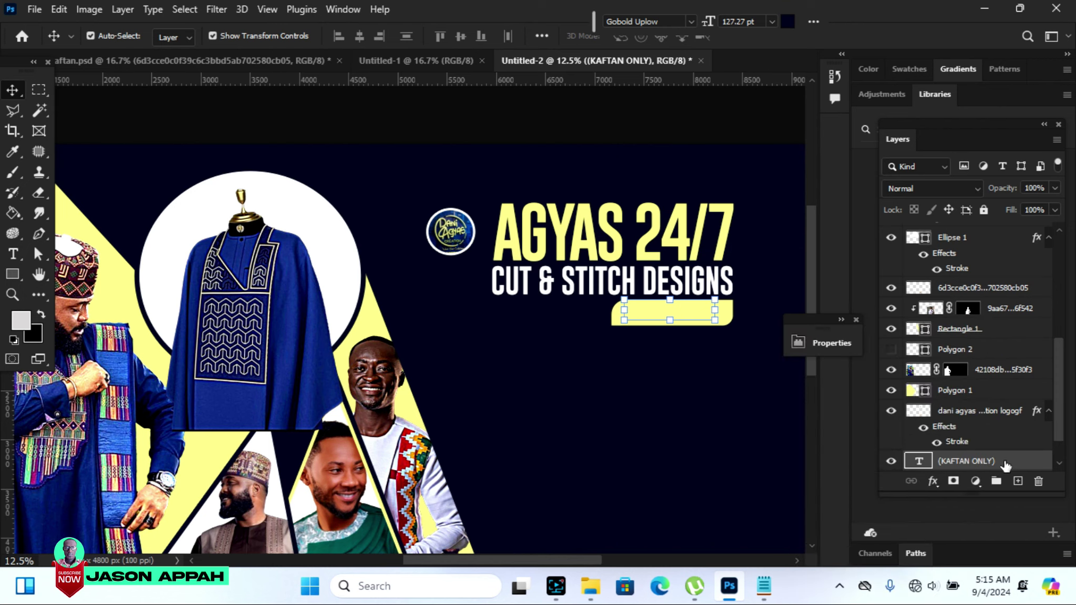
{"action": "left_click_drag", "start_coordinate": [1000, 461], "coordinate": [942, 180]}
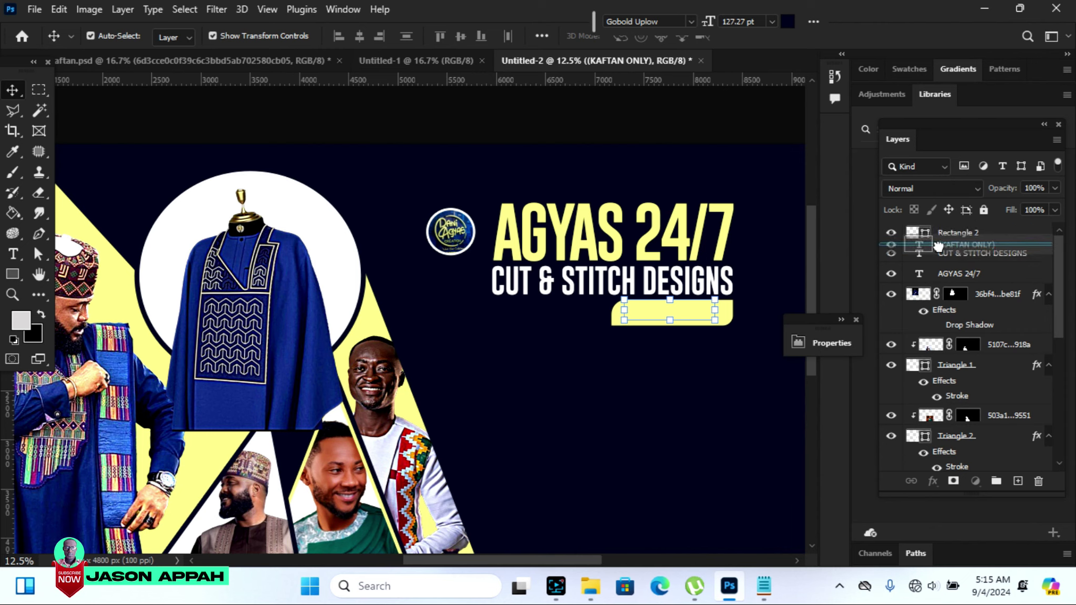
{"action": "mouse_move", "coordinate": [942, 180]}
{"action": "left_mouse_down"}
{"action": "mouse_move", "coordinate": [943, 263]}
{"action": "mouse_move", "coordinate": [954, 231]}
{"action": "left_mouse_up"}
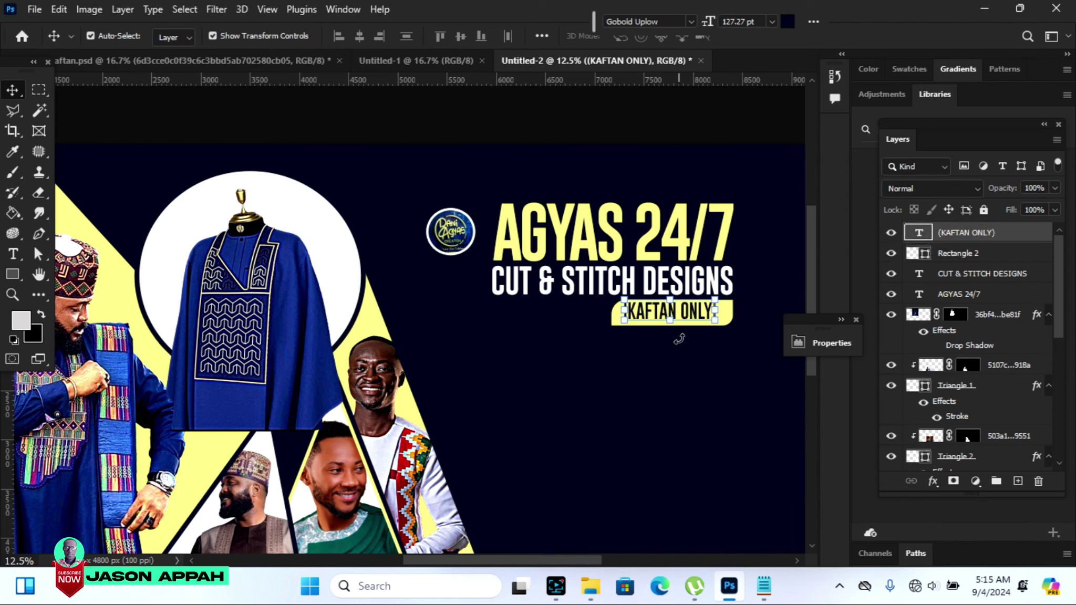
{"action": "key", "text": "shift+Down"}
{"action": "key", "text": "shift+Down"}
{"action": "key", "text": "shift+Down"}
{"action": "key", "text": "shift+Right"}
{"action": "key", "text": "shift+Right"}
{"action": "key", "text": "shift+Right"}
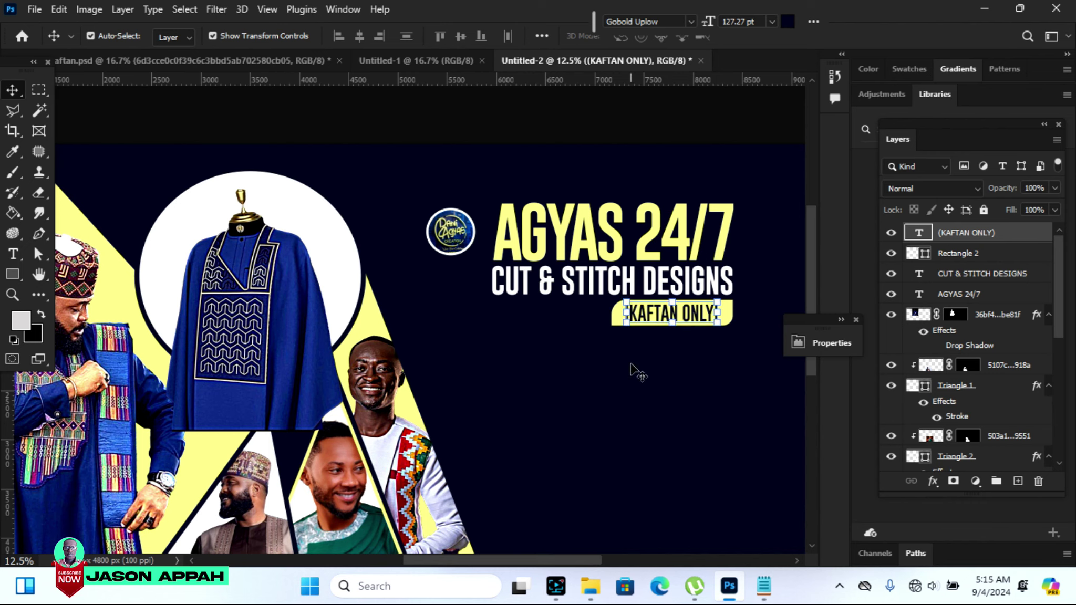
Narrow the yellow bar from its left side to fit the (KAFTAN ONLY) text, then touch up the text
{"action": "left_click", "coordinate": [675, 373]}
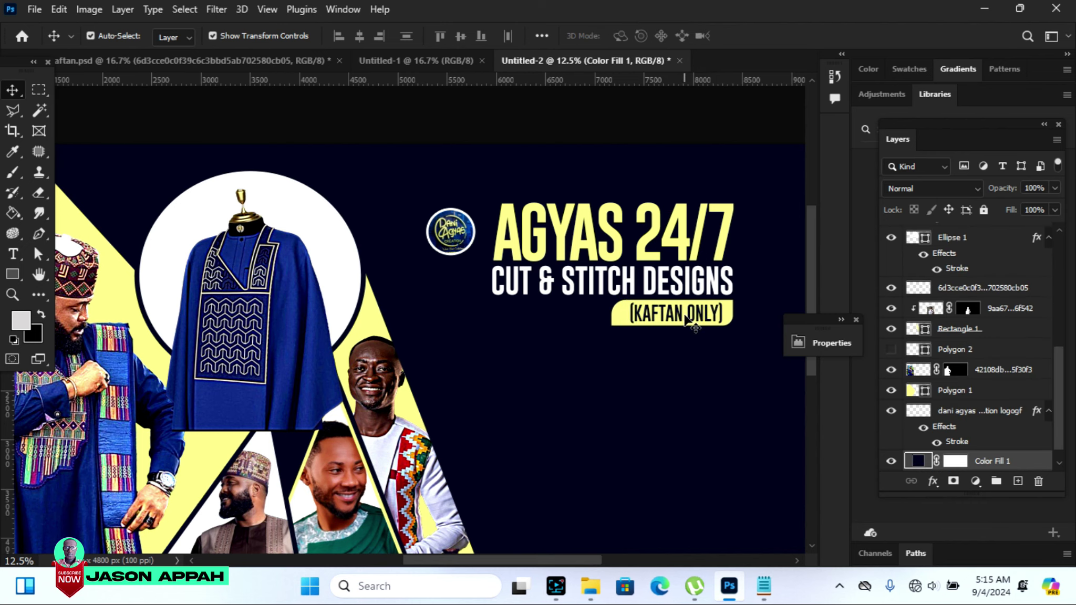
{"action": "left_click", "coordinate": [685, 319]}
{"action": "left_click", "coordinate": [696, 368]}
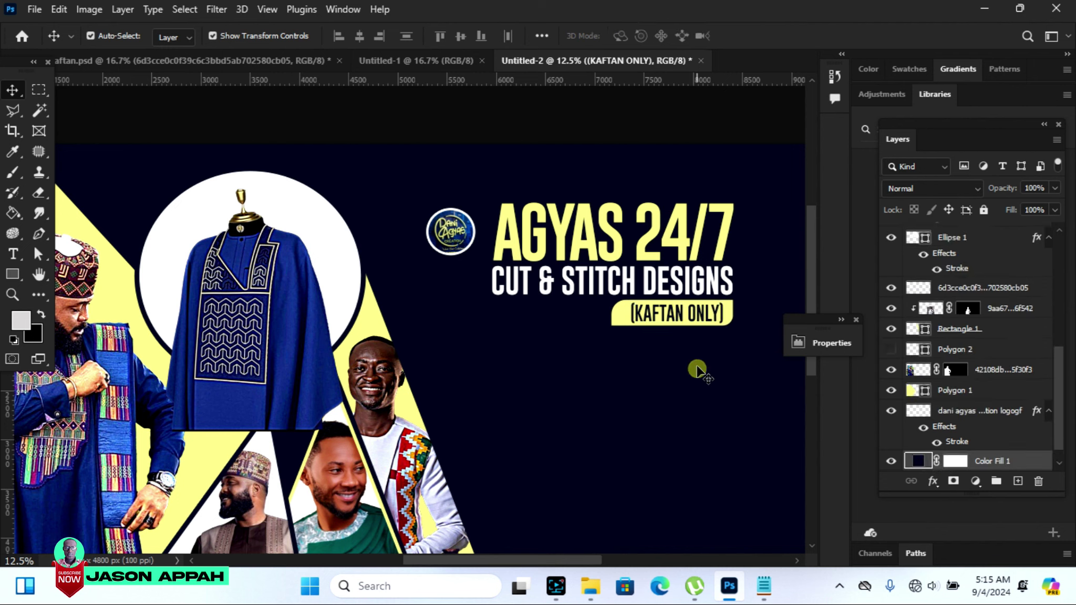
{"action": "left_click", "coordinate": [663, 324]}
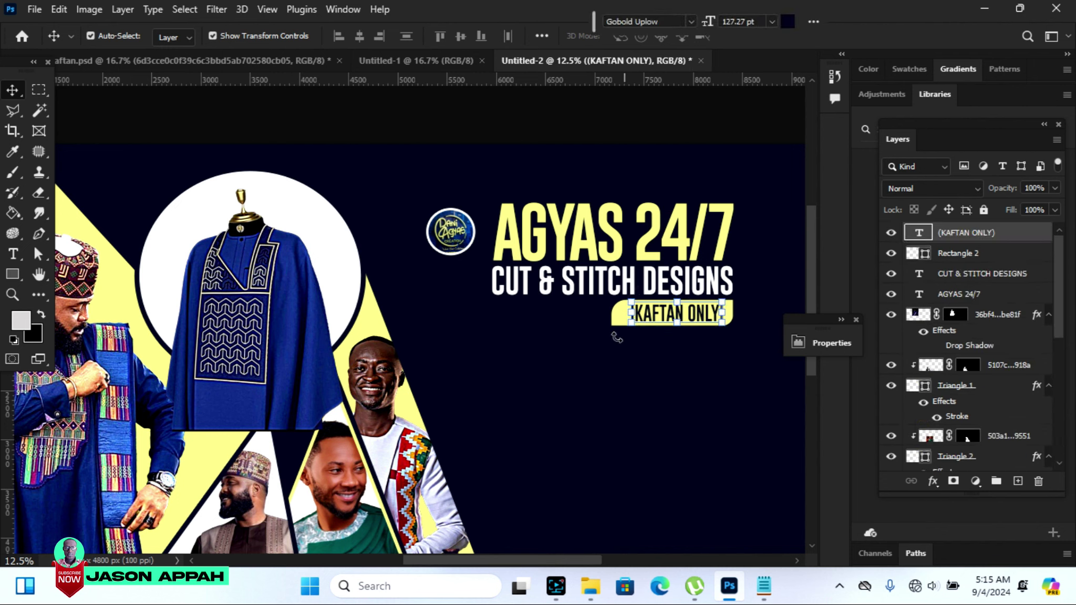
{"action": "left_click", "coordinate": [604, 349]}
{"action": "left_click", "coordinate": [615, 321]}
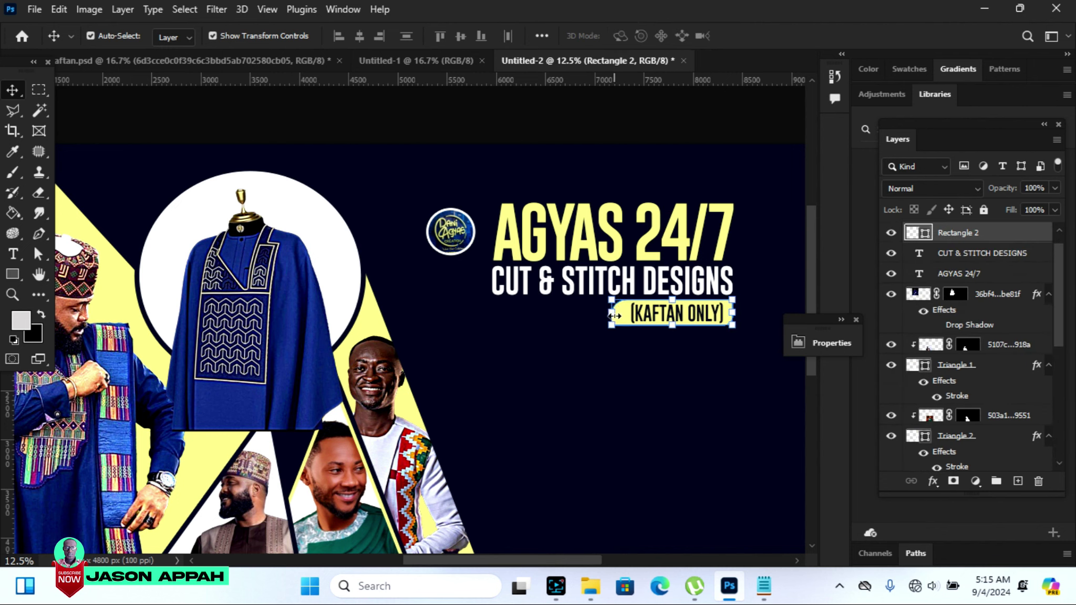
{"action": "left_click_drag", "start_coordinate": [614, 315], "coordinate": [619, 318]}
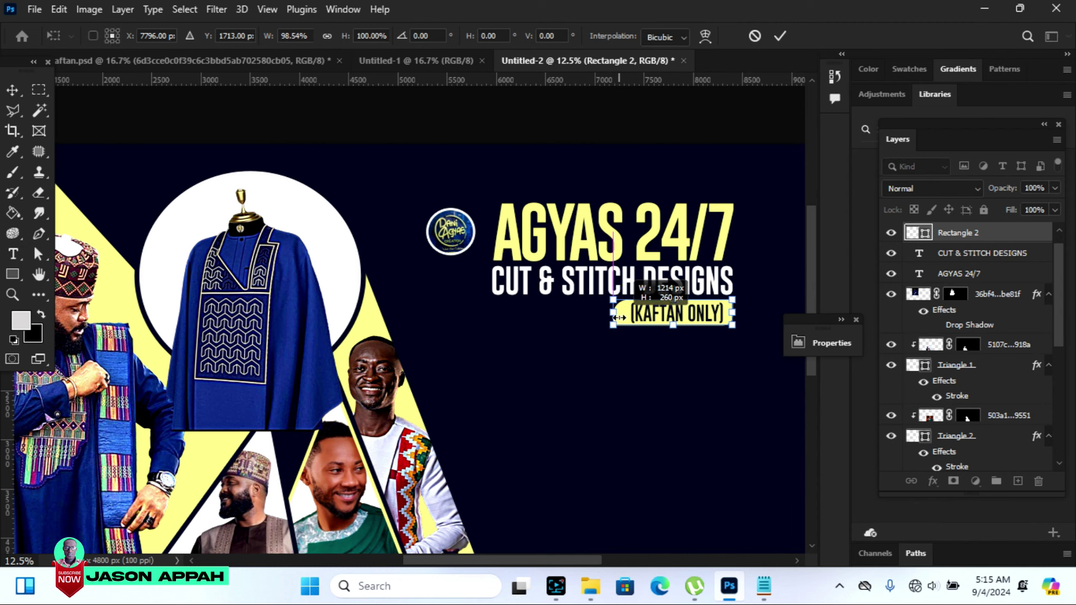
{"action": "left_click_drag", "start_coordinate": [618, 317], "coordinate": [620, 317]}
{"action": "left_click", "coordinate": [785, 36]}
{"action": "left_click", "coordinate": [788, 211]}
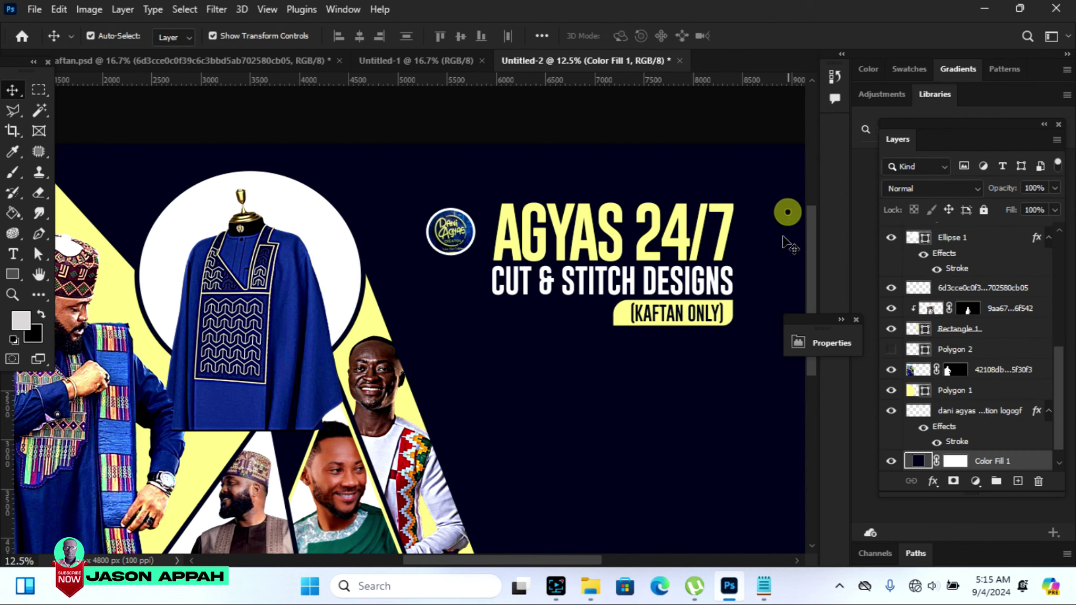
{"action": "double_click", "coordinate": [681, 321]}
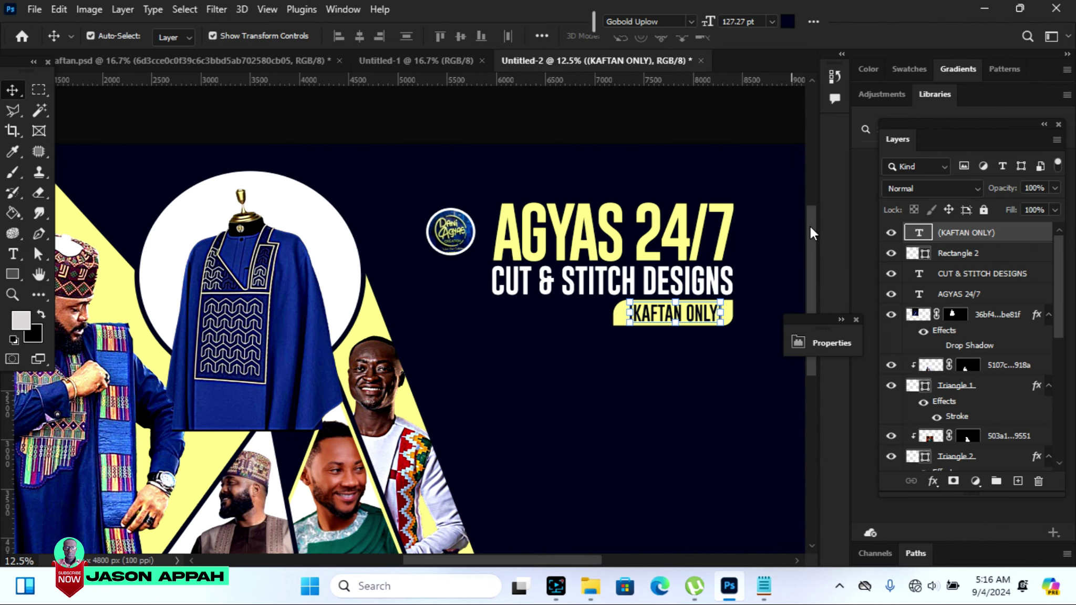
{"action": "left_click_drag", "start_coordinate": [809, 231], "coordinate": [814, 249]}
{"action": "left_click", "coordinate": [733, 334]}
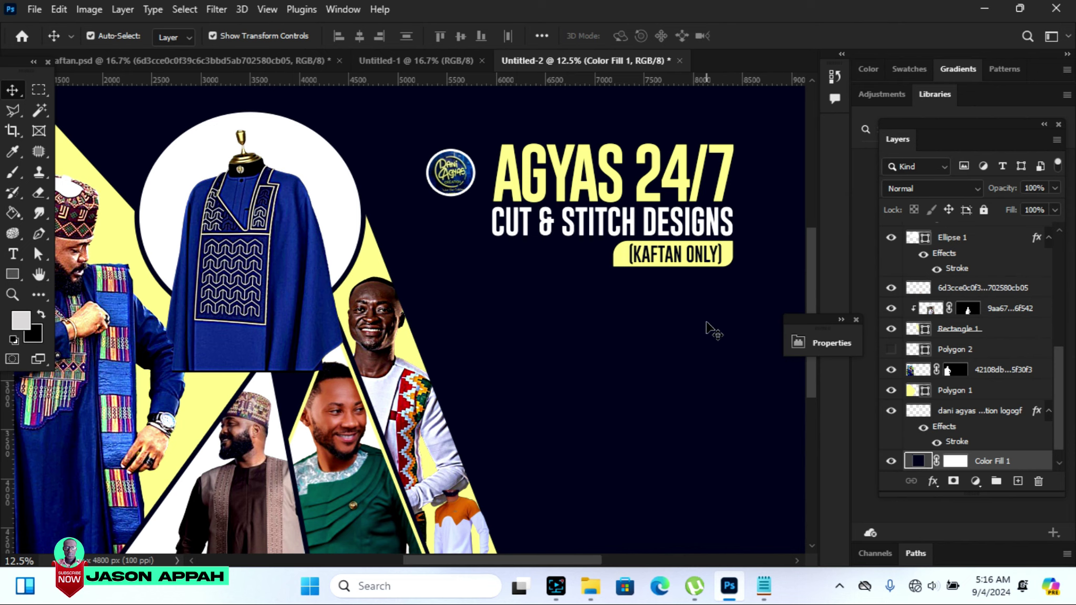
Draw a tall white rectangle around the logo
{"action": "left_click", "coordinate": [12, 273]}
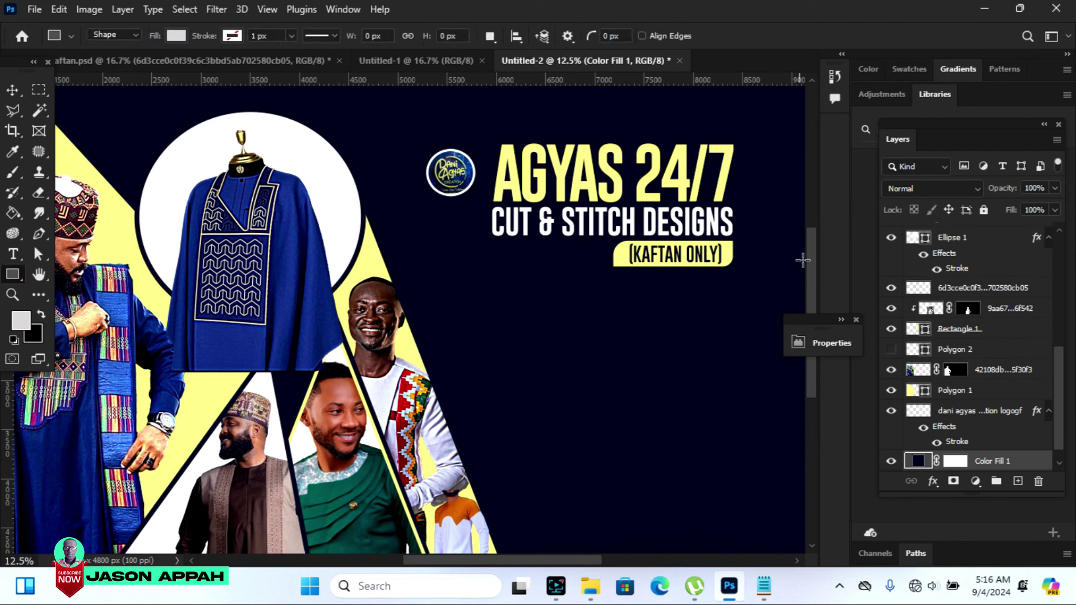
{"action": "scroll", "coordinate": [802, 260], "scroll_direction": "up", "scroll_amount": 2}
{"action": "mouse_move", "coordinate": [422, 111]}
{"action": "left_mouse_down"}
{"action": "mouse_move", "coordinate": [480, 241]}
{"action": "mouse_move", "coordinate": [481, 230]}
{"action": "left_mouse_up"}
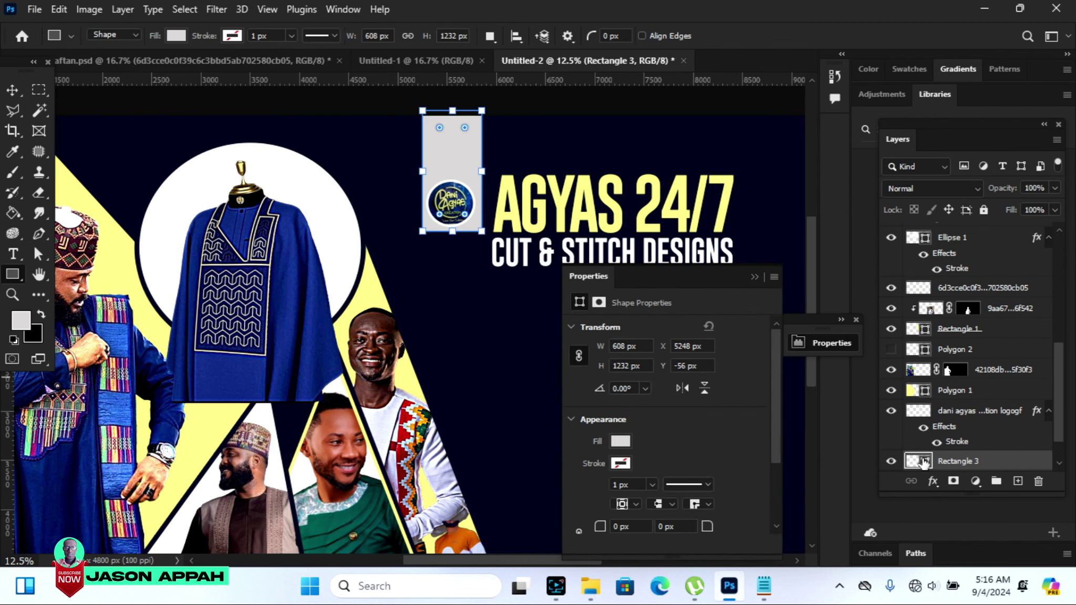
{"action": "double_click", "coordinate": [922, 461]}
{"action": "left_click", "coordinate": [331, 231]}
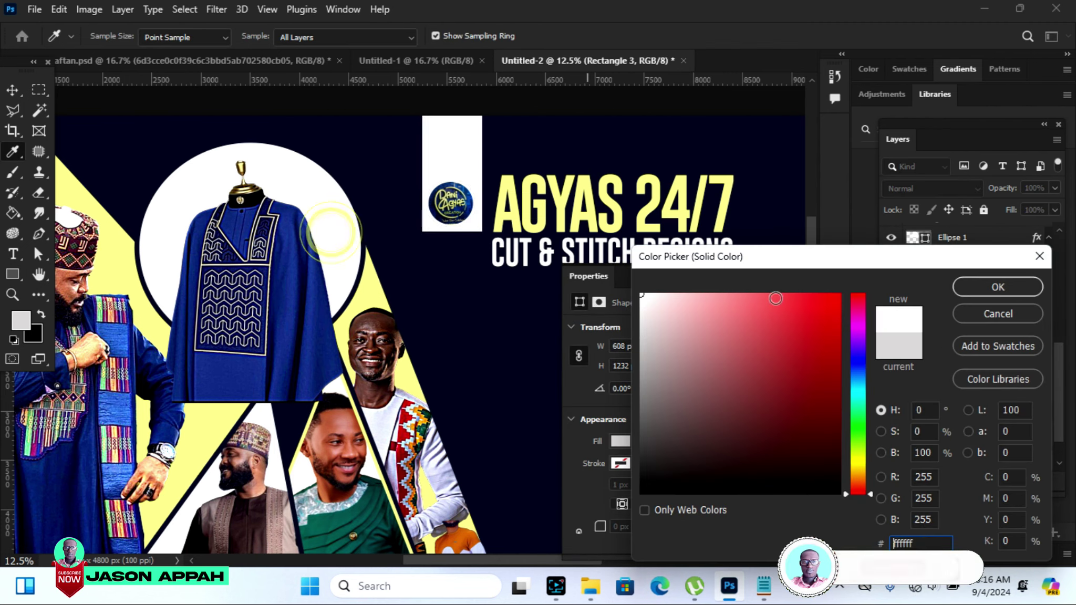
{"action": "left_click", "coordinate": [987, 286]}
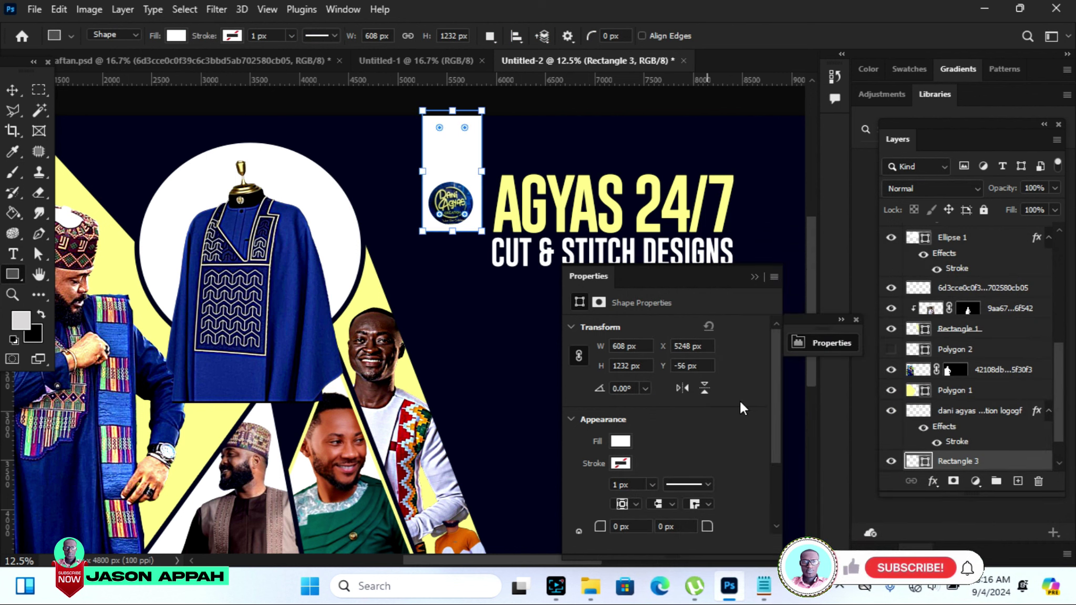
Round the white rectangle's corners into a pill-shaped tab
{"action": "left_click_drag", "start_coordinate": [780, 392], "coordinate": [778, 455]}
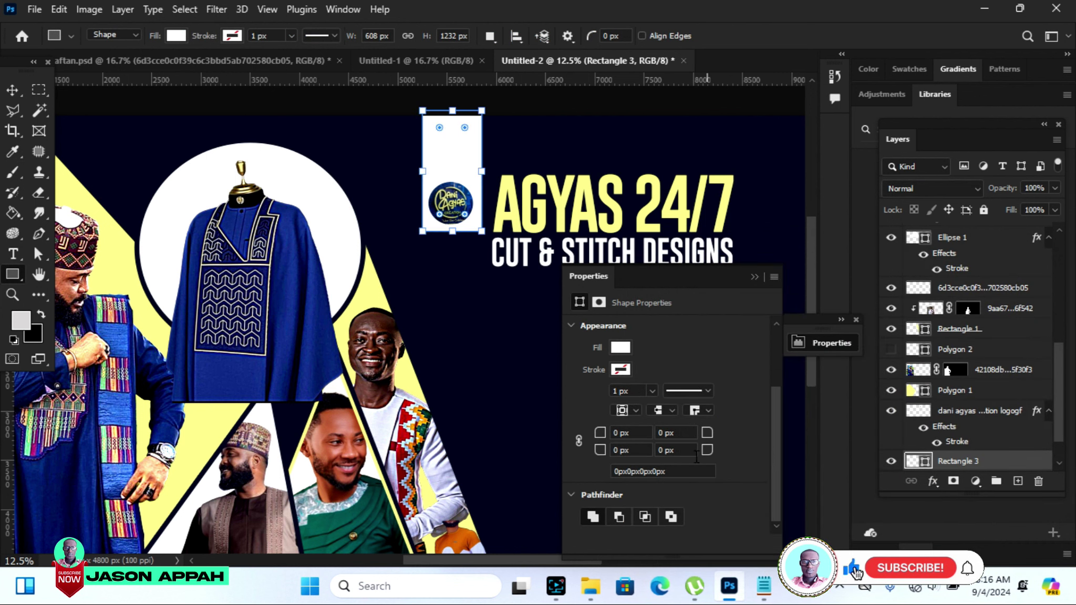
{"action": "left_click", "coordinate": [579, 440]}
{"action": "left_click", "coordinate": [604, 434]}
{"action": "left_click_drag", "start_coordinate": [616, 439], "coordinate": [825, 435]}
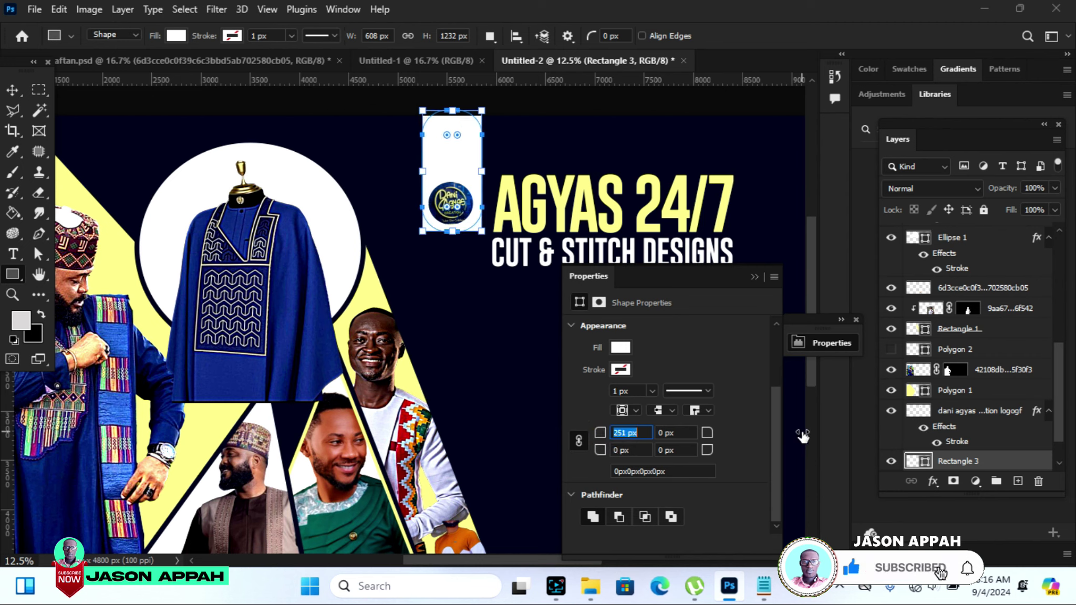
{"action": "left_click_drag", "start_coordinate": [824, 435], "coordinate": [828, 435]}
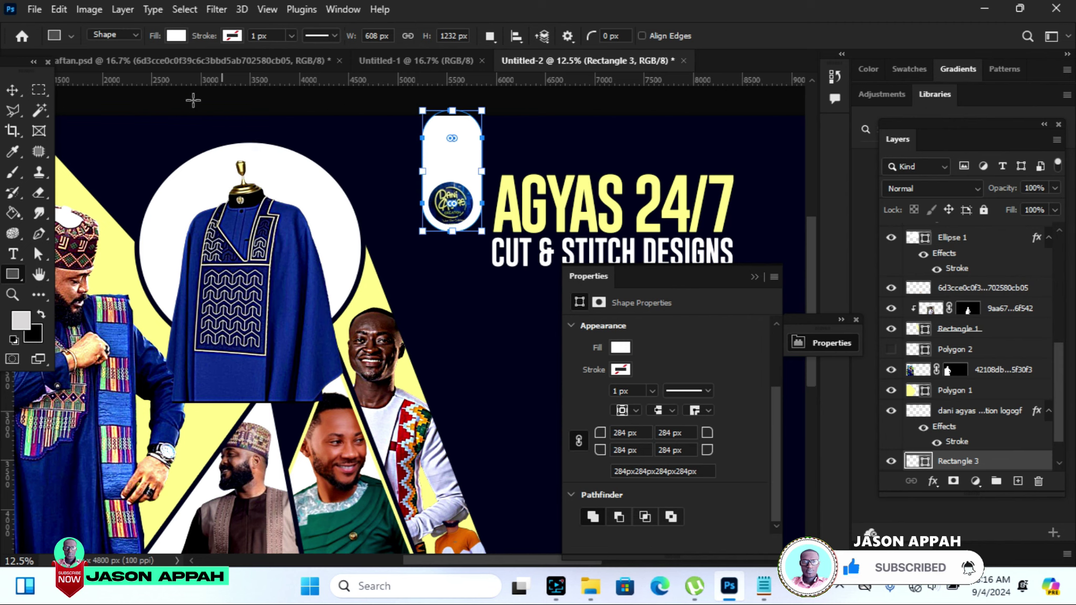
Stretch the white tab up past the banner's top edge
{"action": "left_click", "coordinate": [12, 89]}
{"action": "left_click", "coordinate": [176, 102]}
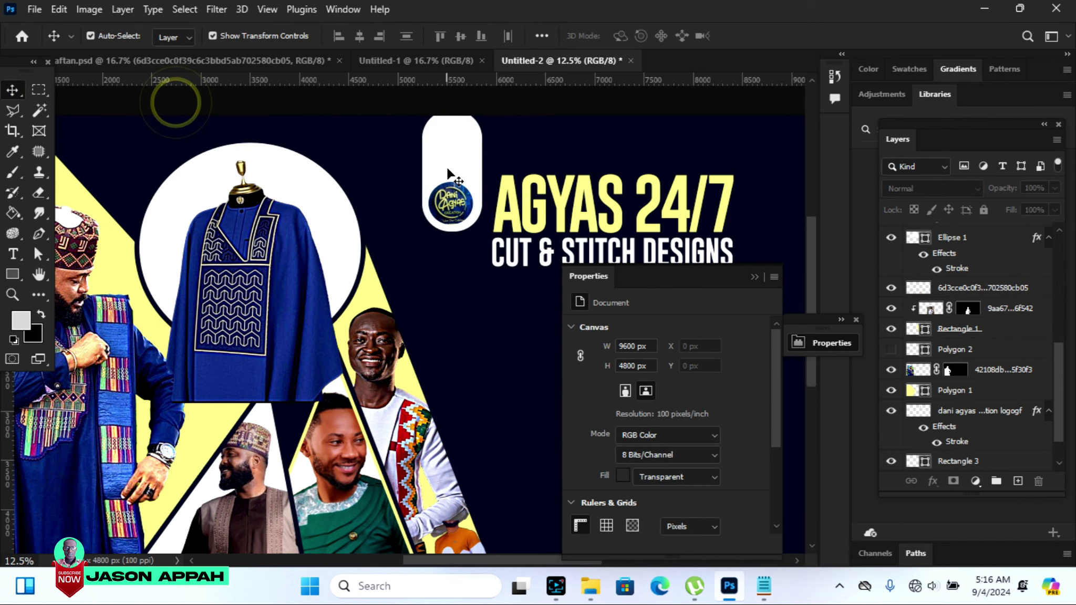
{"action": "left_click", "coordinate": [451, 147]}
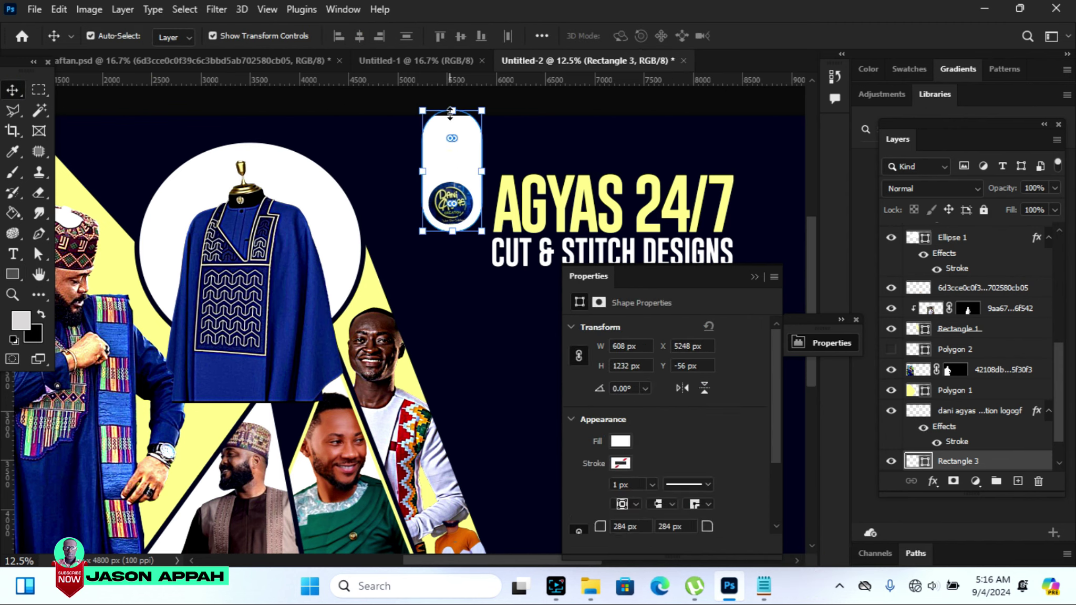
{"action": "left_click_drag", "start_coordinate": [450, 111], "coordinate": [450, 97]}
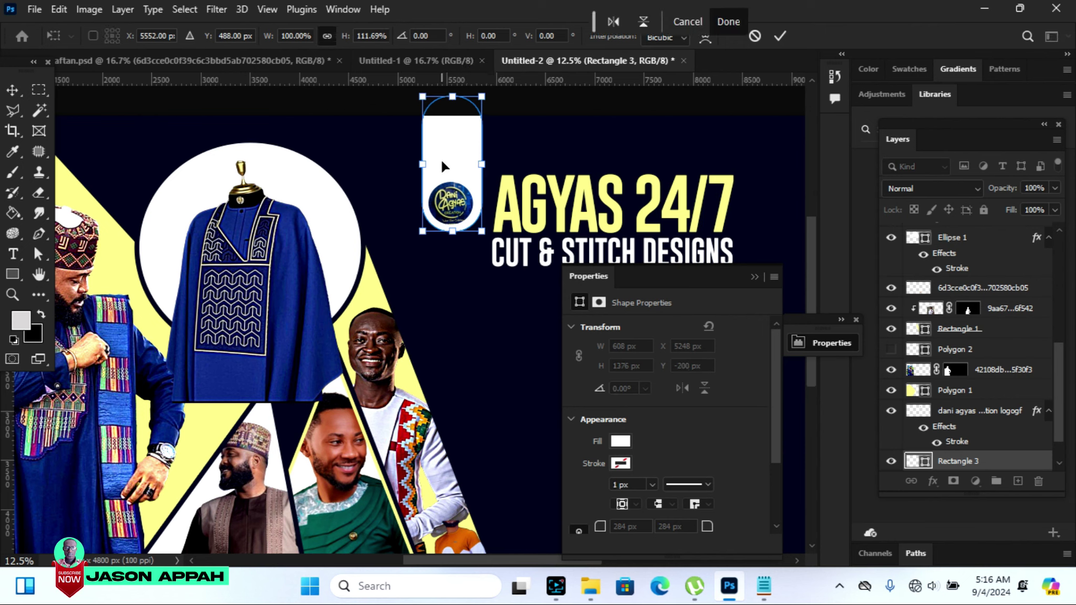
{"action": "left_click", "coordinate": [780, 35]}
{"action": "left_click", "coordinate": [355, 102]}
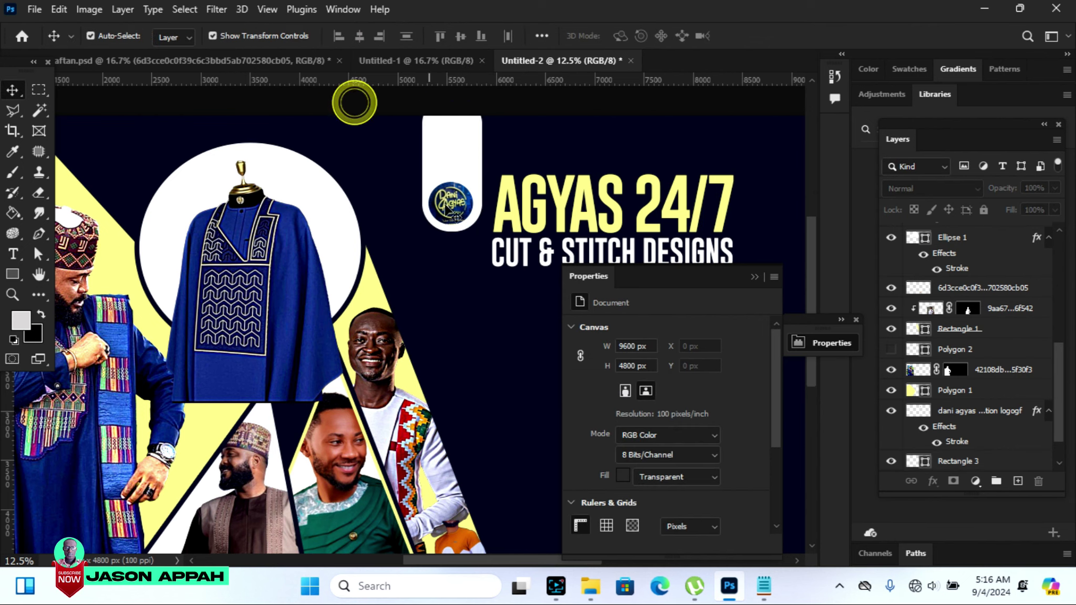
Nudge the white tab and the round logo slightly right
{"action": "left_click", "coordinate": [468, 151]}
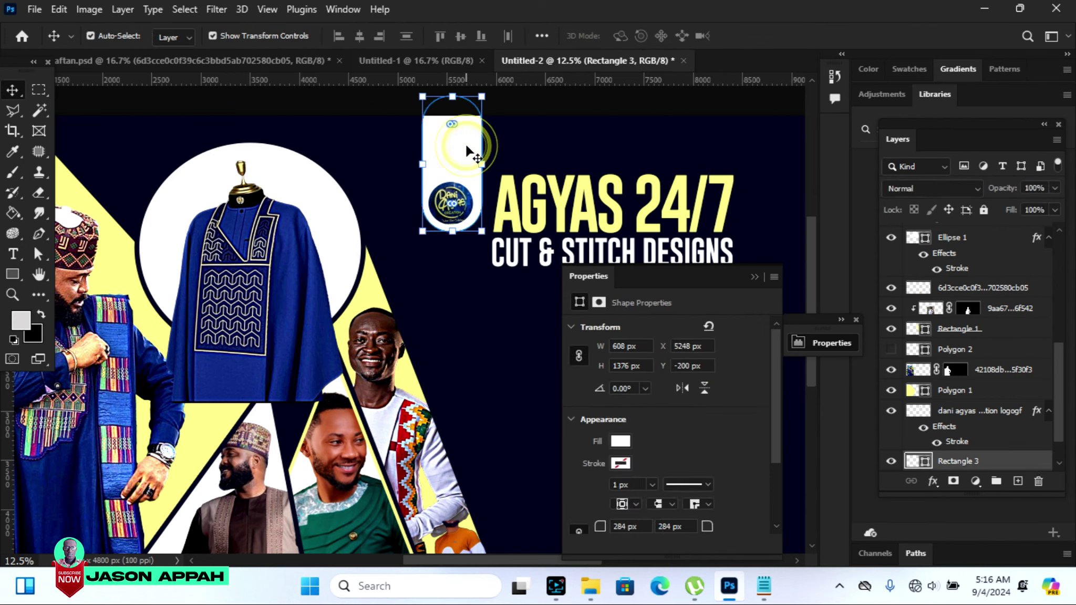
{"action": "left_click_drag", "start_coordinate": [468, 151], "coordinate": [455, 152]}
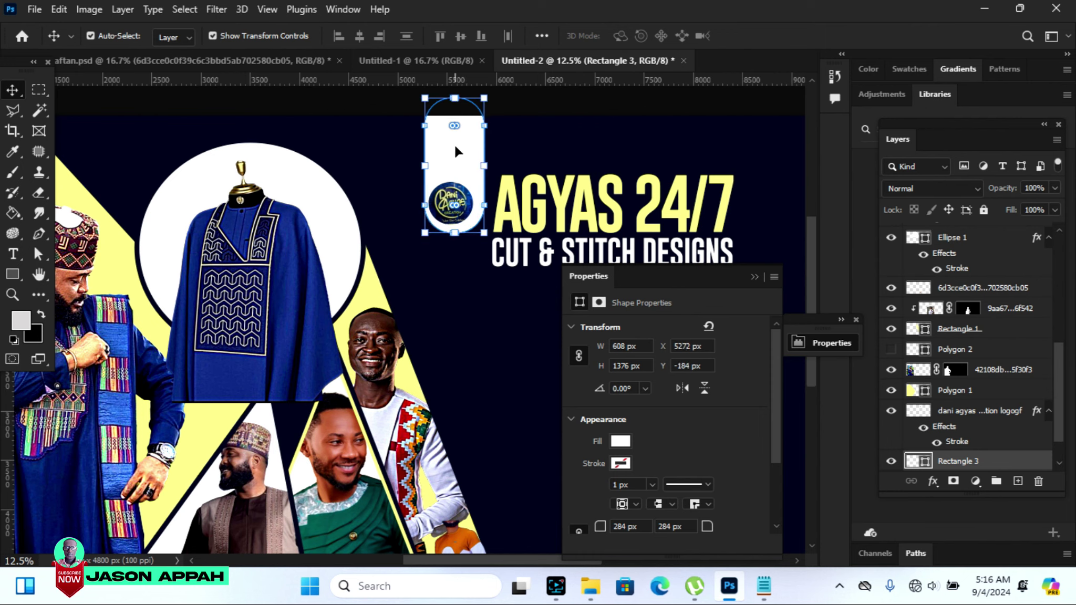
{"action": "left_click", "coordinate": [346, 104]}
{"action": "left_click", "coordinate": [454, 205]}
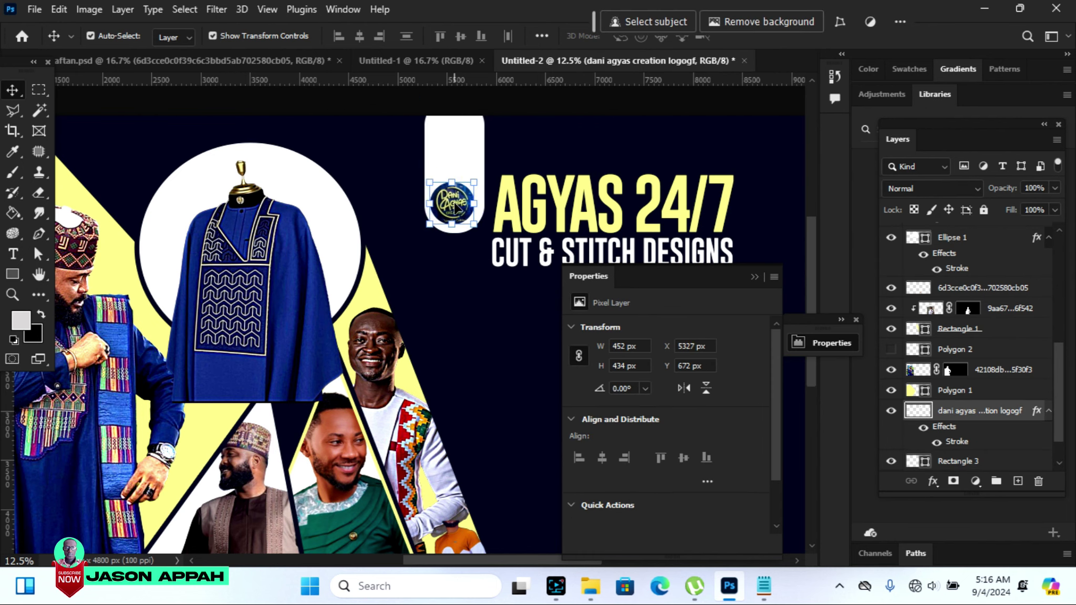
{"action": "left_click_drag", "start_coordinate": [455, 207], "coordinate": [458, 208]}
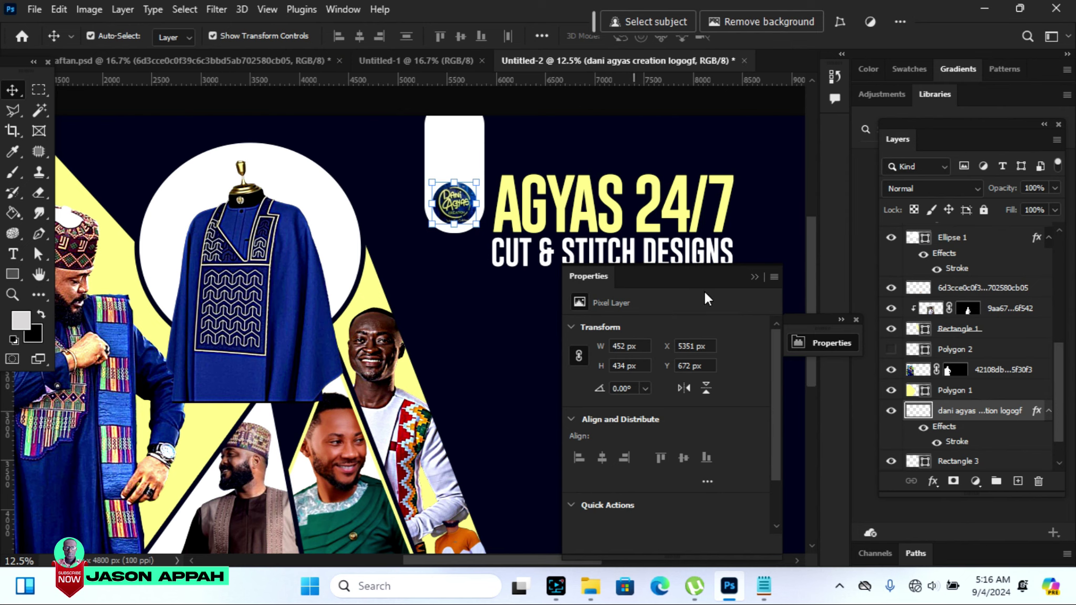
{"action": "left_click", "coordinate": [754, 278]}
{"action": "left_click", "coordinate": [714, 394]}
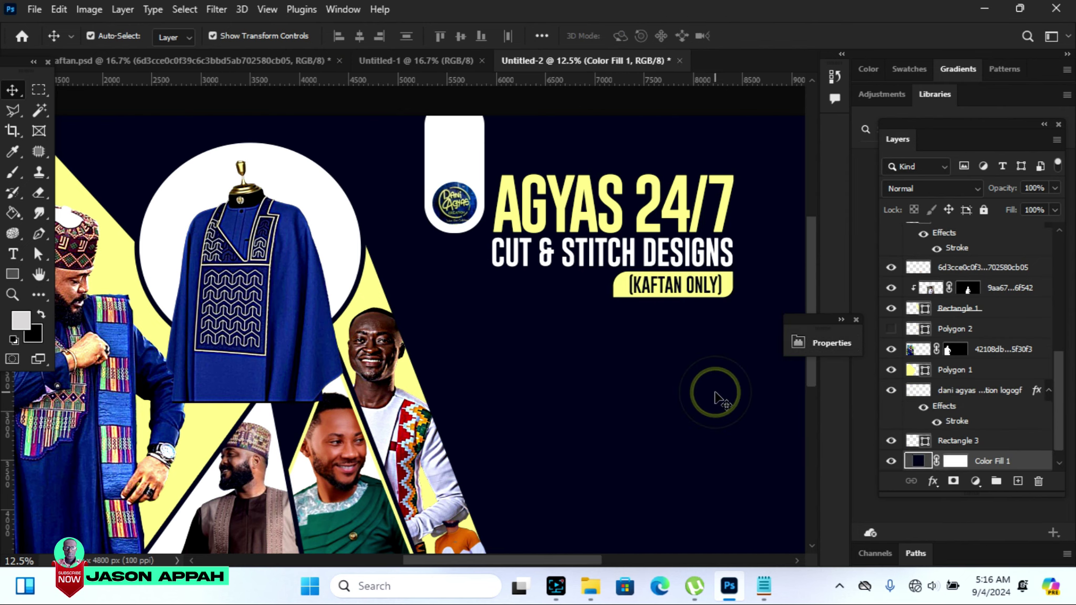
{"action": "scroll", "coordinate": [812, 260], "scroll_direction": "down", "scroll_amount": 2}
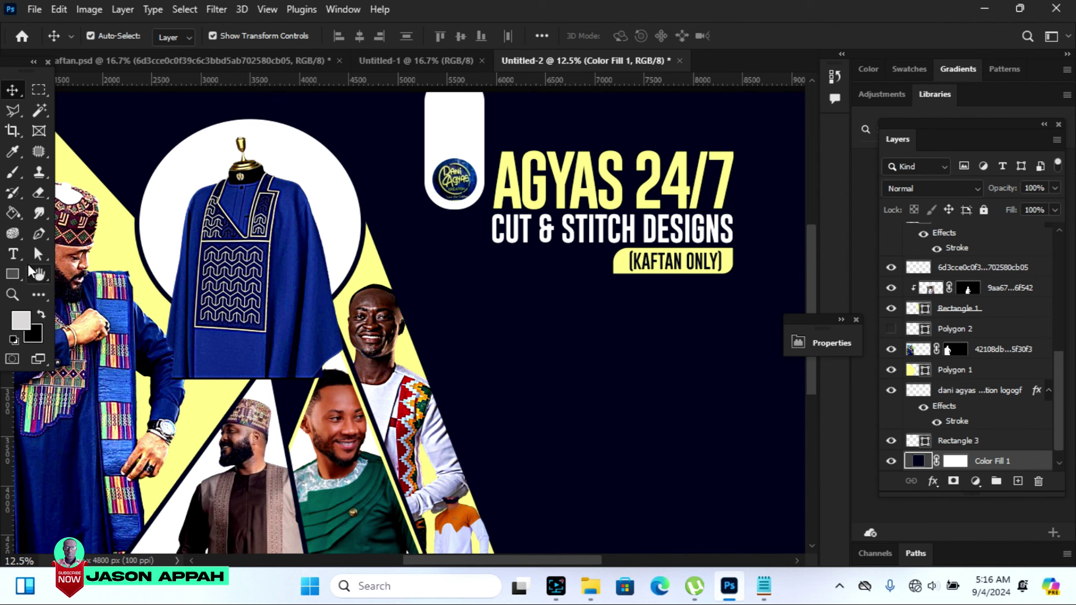
Add a smaller #ffffff Lorem Ipsum placeholder line in Agency FB below the tagline
{"action": "left_click", "coordinate": [12, 254]}
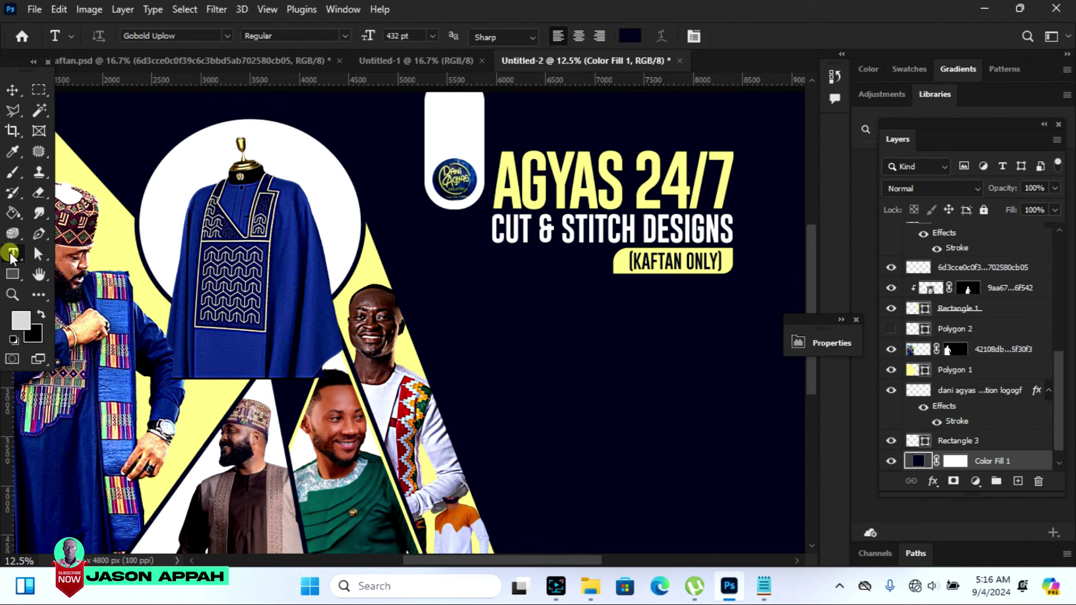
{"action": "left_click", "coordinate": [492, 369]}
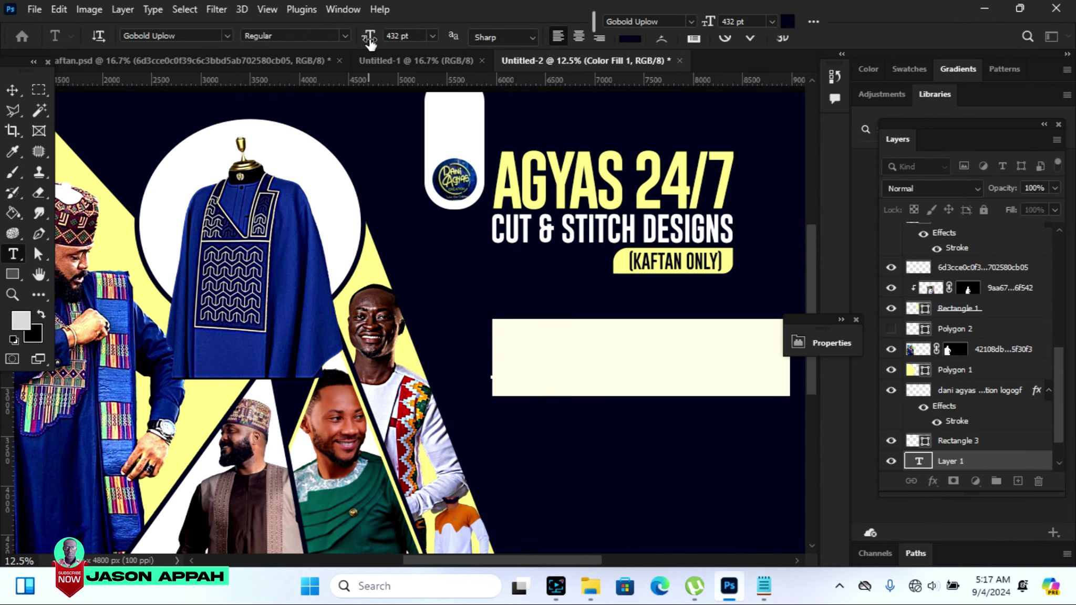
{"action": "left_click_drag", "start_coordinate": [370, 43], "coordinate": [305, 52]}
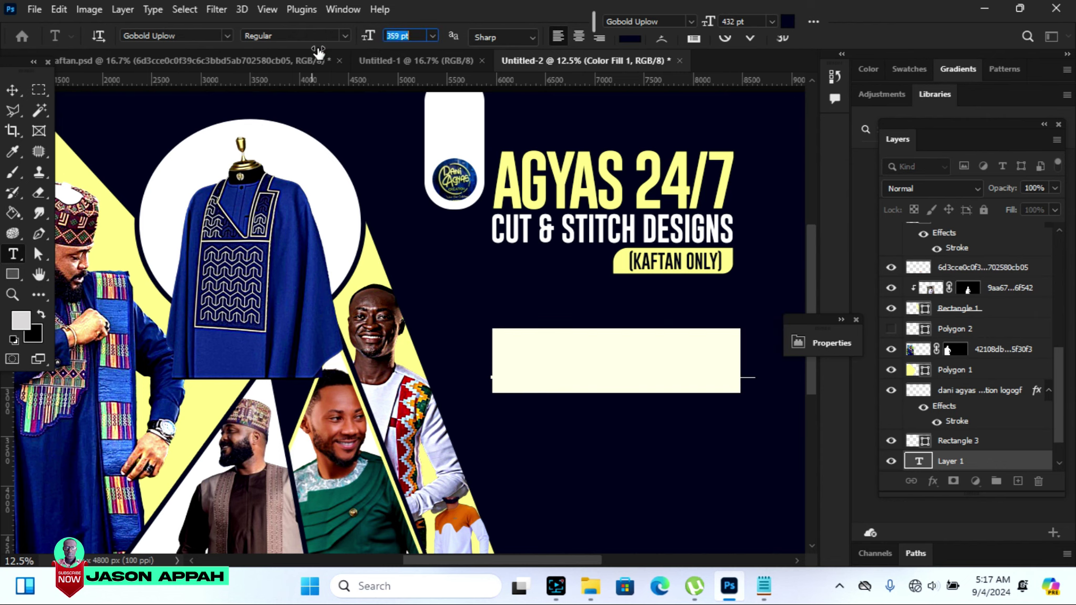
{"action": "left_click", "coordinate": [630, 37]}
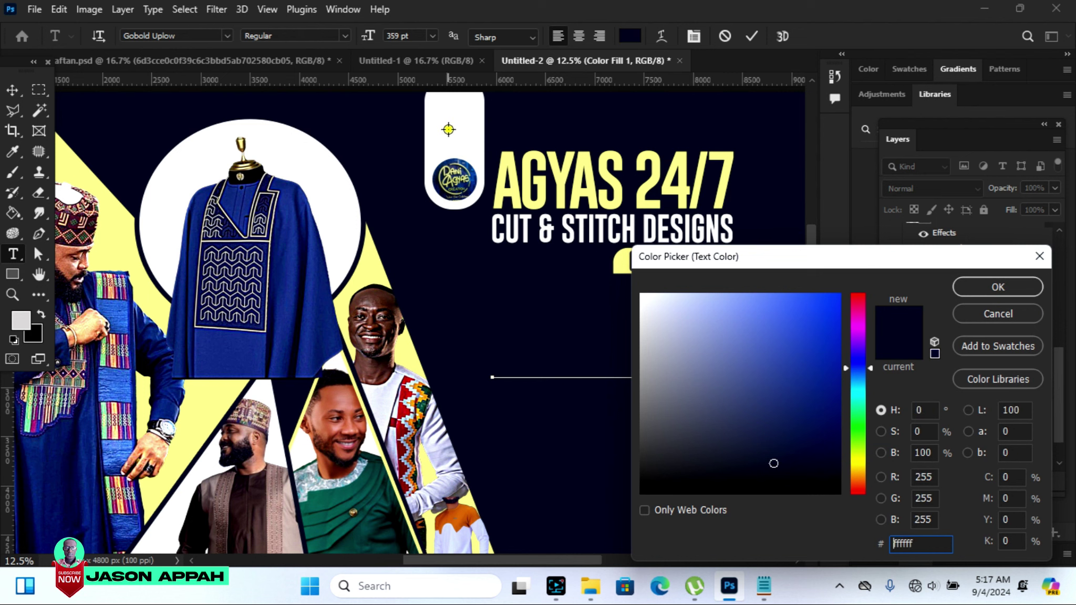
{"action": "type", "text": "ffffff"}
{"action": "left_click", "coordinate": [997, 287]}
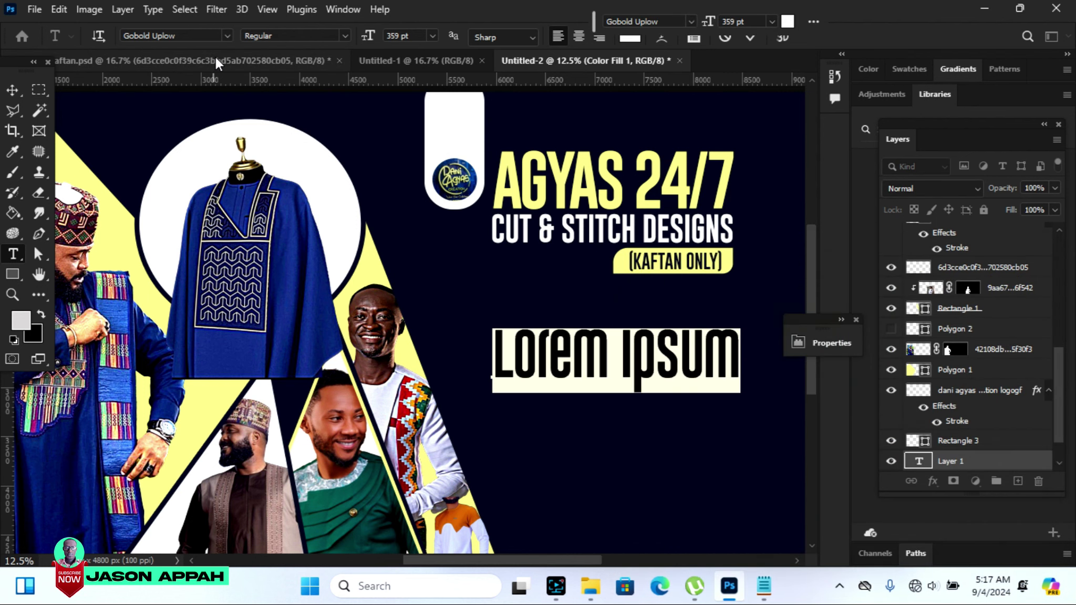
{"action": "left_click", "coordinate": [224, 36]}
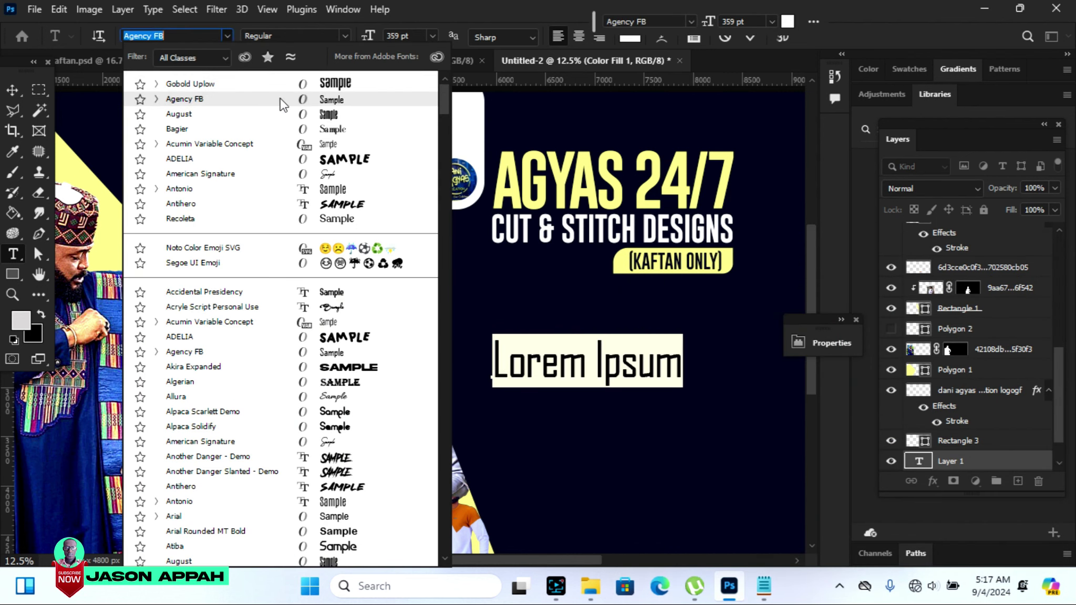
{"action": "left_click", "coordinate": [278, 100]}
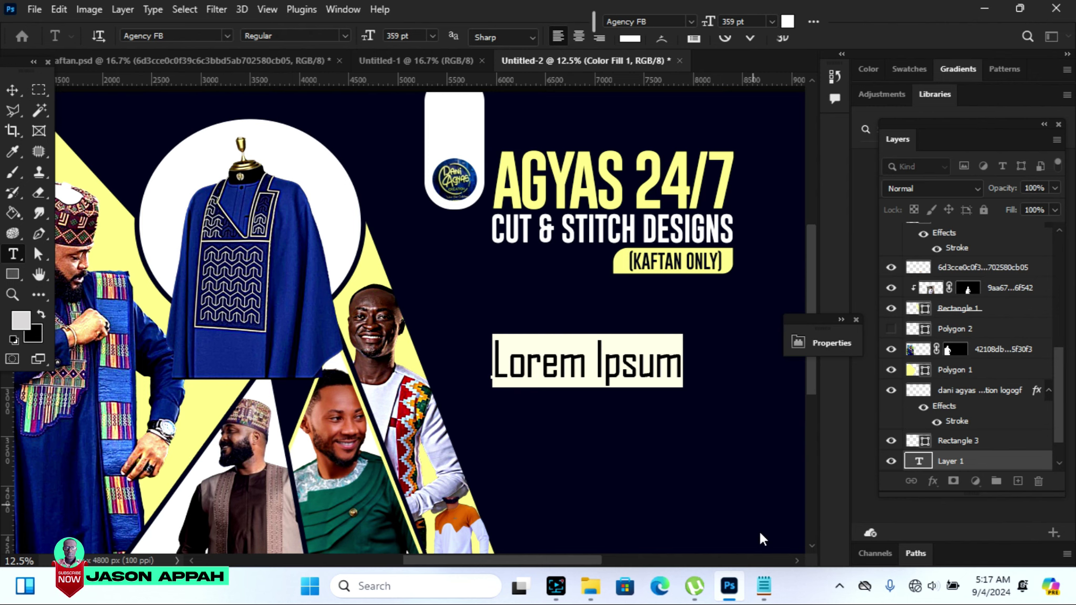
{"action": "left_click", "coordinate": [762, 593]}
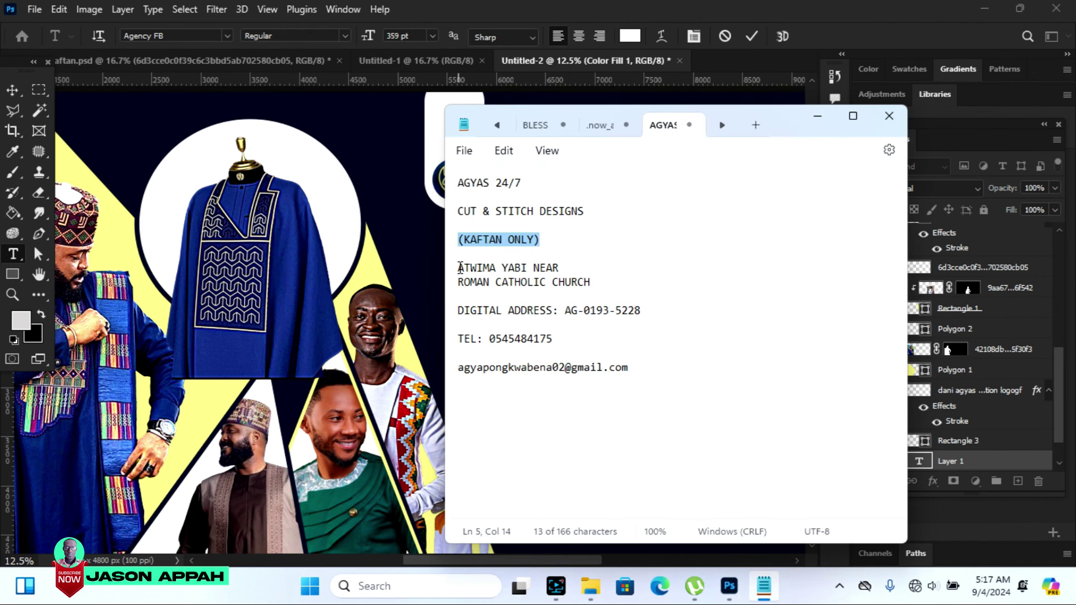
Copy the ATWIMA YABI NEAR address line from the notes
{"action": "left_click_drag", "start_coordinate": [459, 269], "coordinate": [580, 276]}
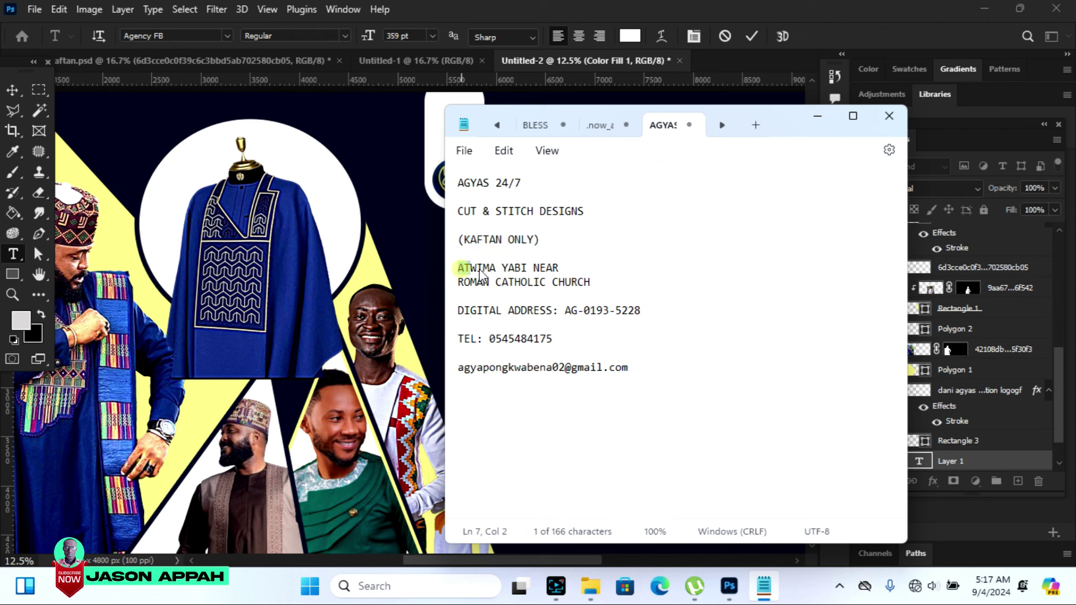
{"action": "right_click", "coordinate": [550, 275]}
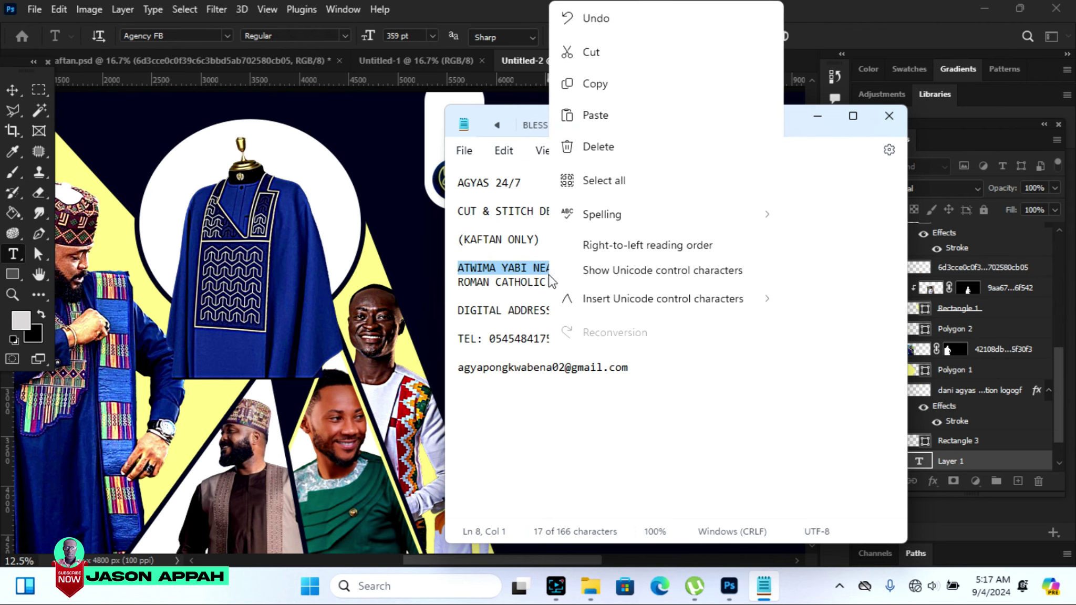
{"action": "left_click", "coordinate": [601, 90]}
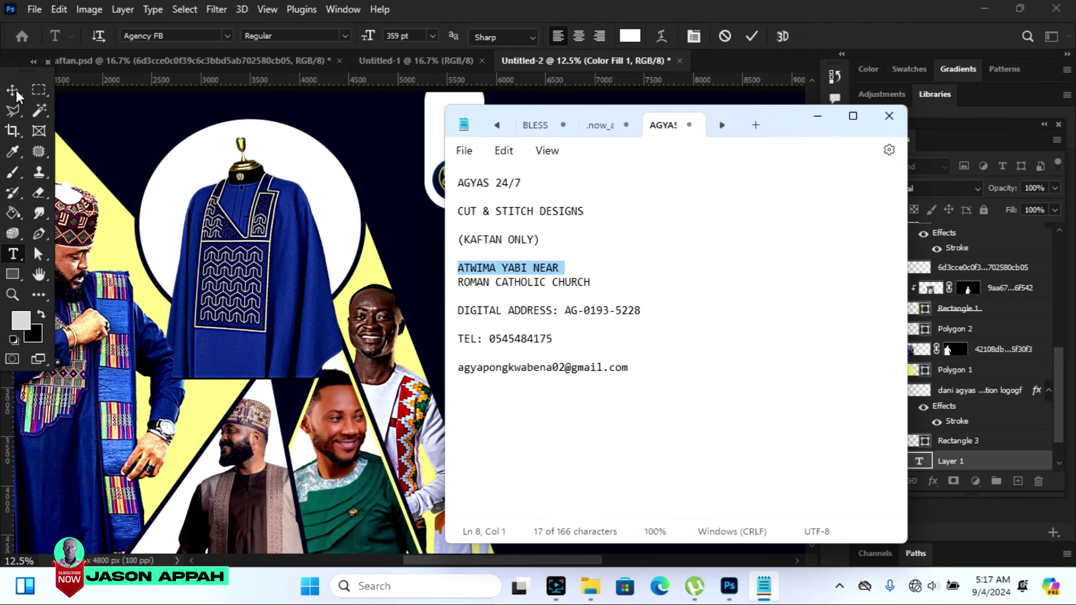
{"action": "left_click", "coordinate": [16, 92]}
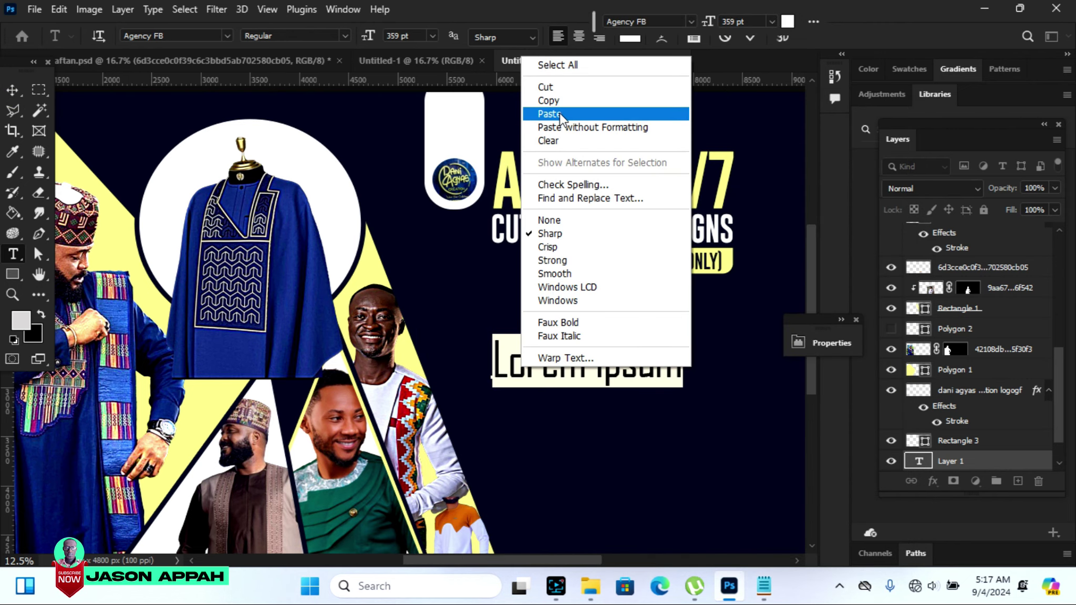
Paste ATWIMA YABI NEAR over the placeholder, scale it down and move it under the tagline
{"action": "left_click", "coordinate": [559, 114]}
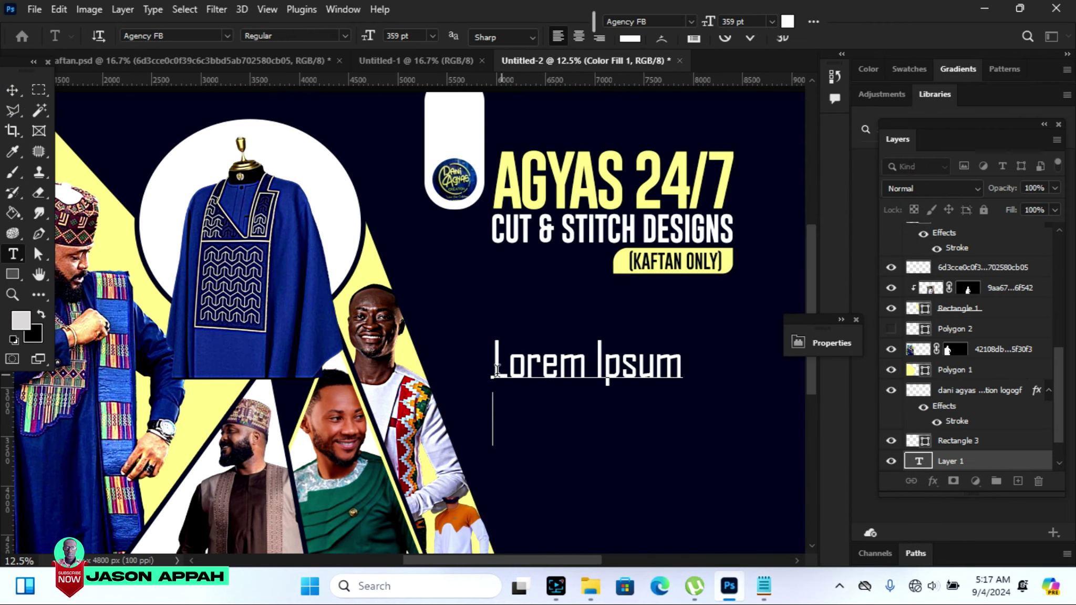
{"action": "type", "text": "ATWIMA YABI NEAR"}
{"action": "left_click", "coordinate": [15, 91]}
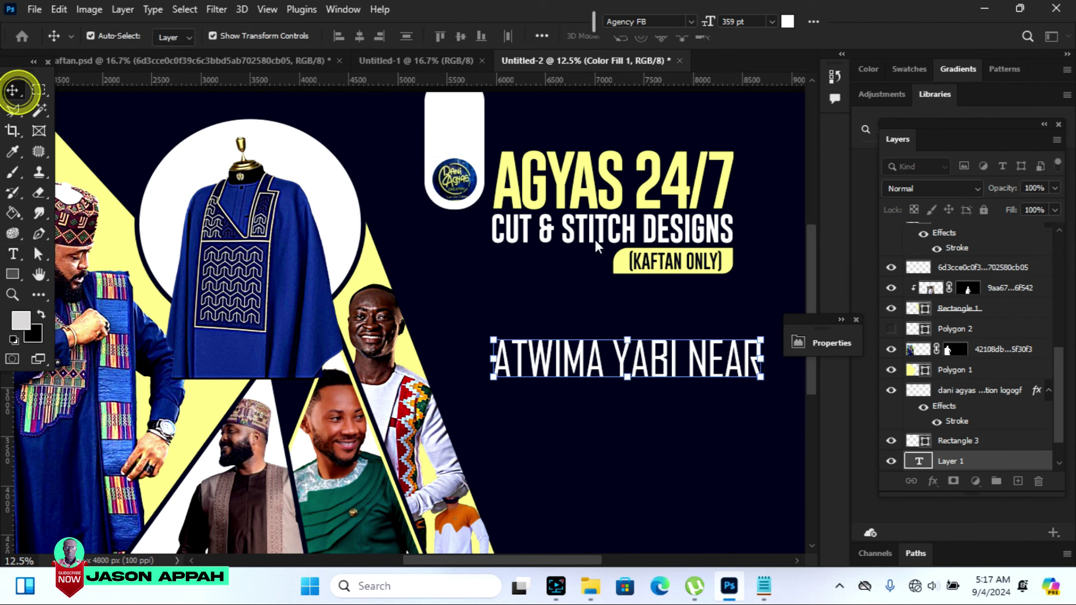
{"action": "left_click_drag", "start_coordinate": [763, 341], "coordinate": [667, 374]}
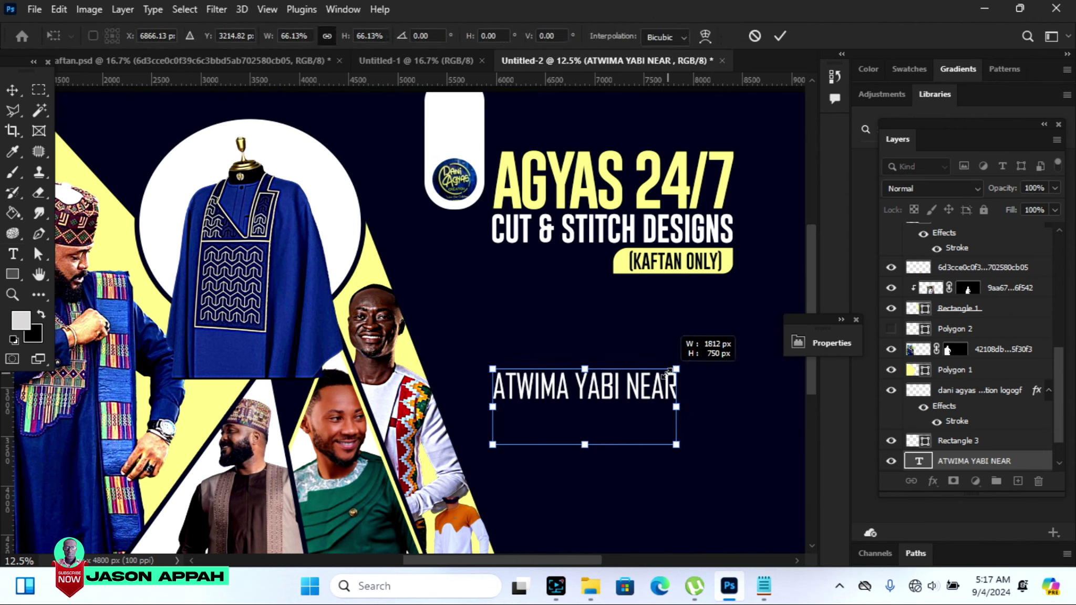
{"action": "key", "text": "Return"}
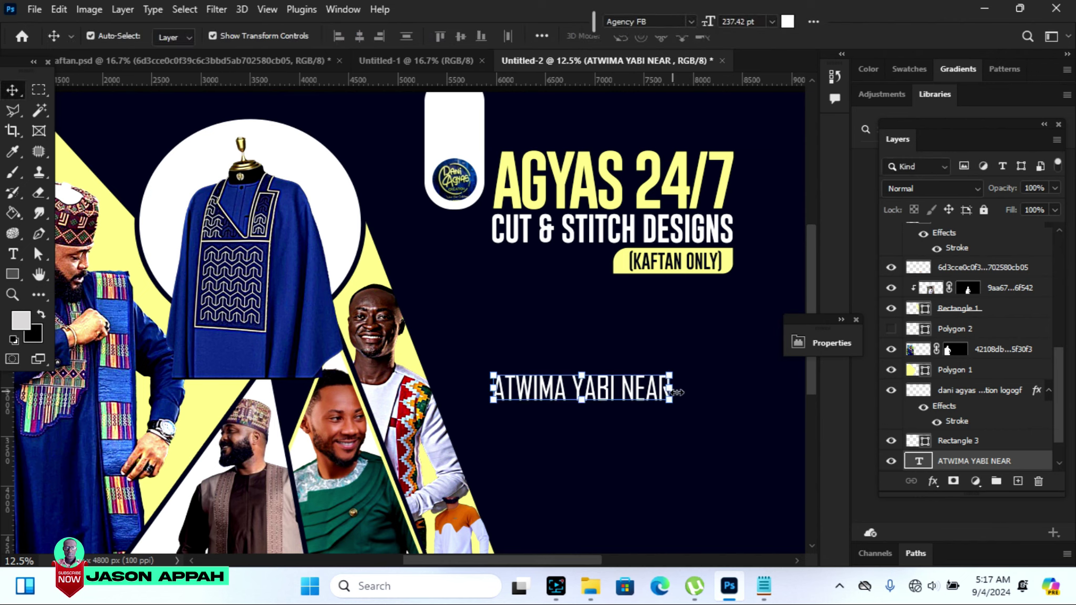
{"action": "left_click_drag", "start_coordinate": [675, 370], "coordinate": [642, 391]}
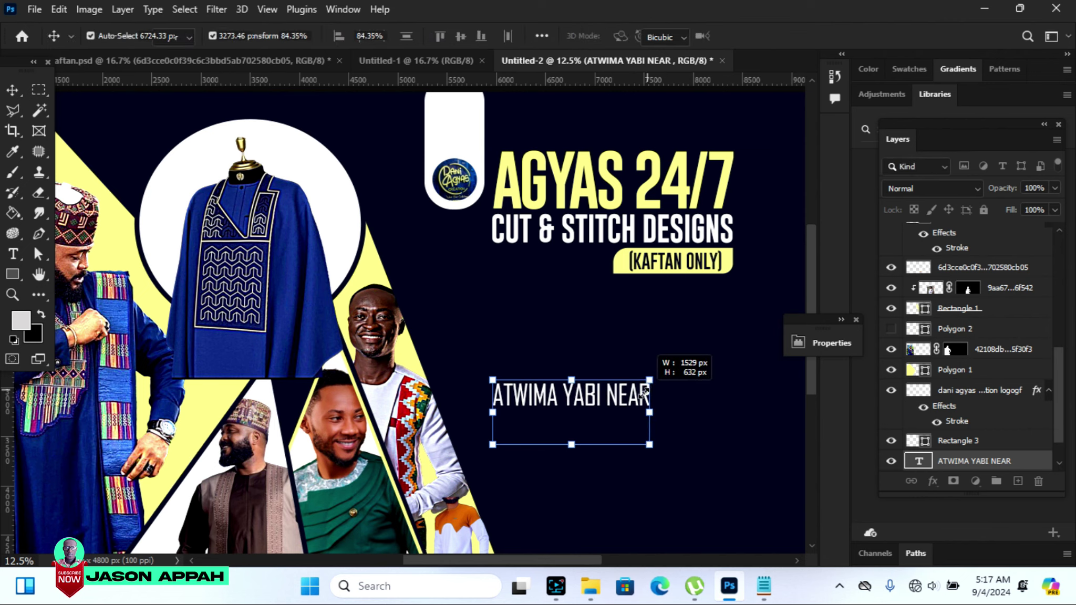
{"action": "key", "text": "Return"}
{"action": "left_click_drag", "start_coordinate": [618, 397], "coordinate": [707, 372]}
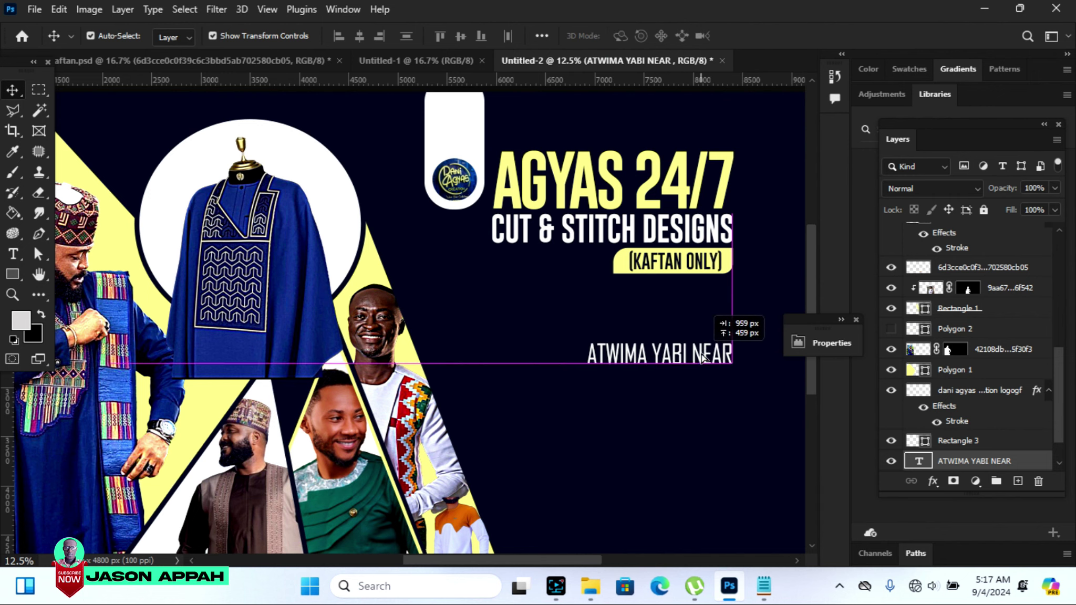
{"action": "left_click_drag", "start_coordinate": [706, 371], "coordinate": [704, 350]}
Shrink the address slightly, align it to the tagline's right edge and duplicate it below
{"action": "double_click", "coordinate": [701, 359]}
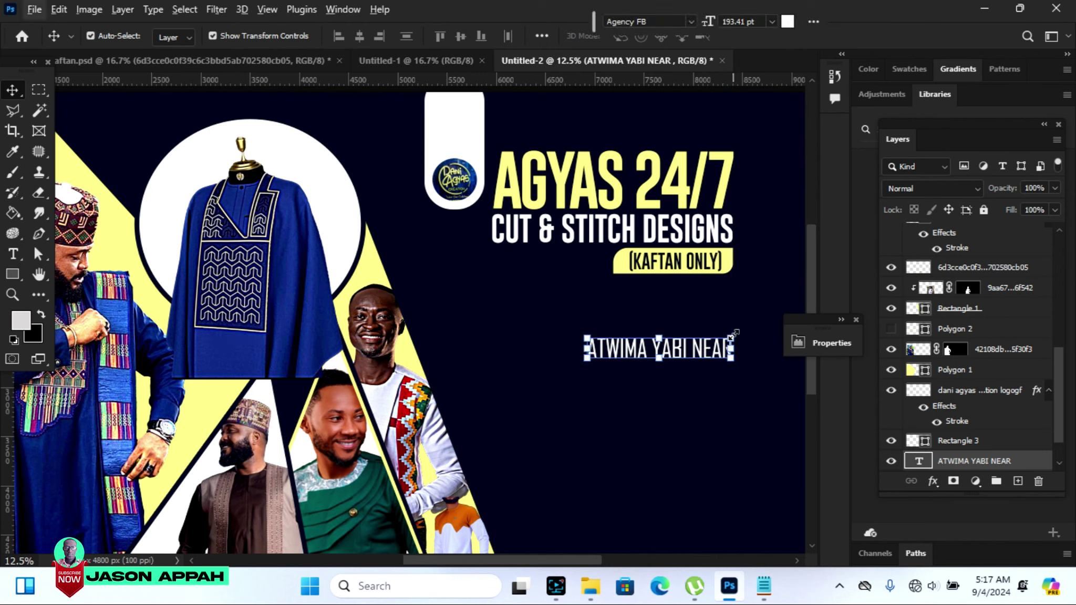
{"action": "key", "text": "Escape"}
{"action": "key", "text": "ctrl+t"}
{"action": "left_click_drag", "start_coordinate": [731, 338], "coordinate": [718, 342]}
{"action": "key", "text": "Return"}
{"action": "key", "text": "v"}
{"action": "left_click_drag", "start_coordinate": [708, 356], "coordinate": [724, 355]}
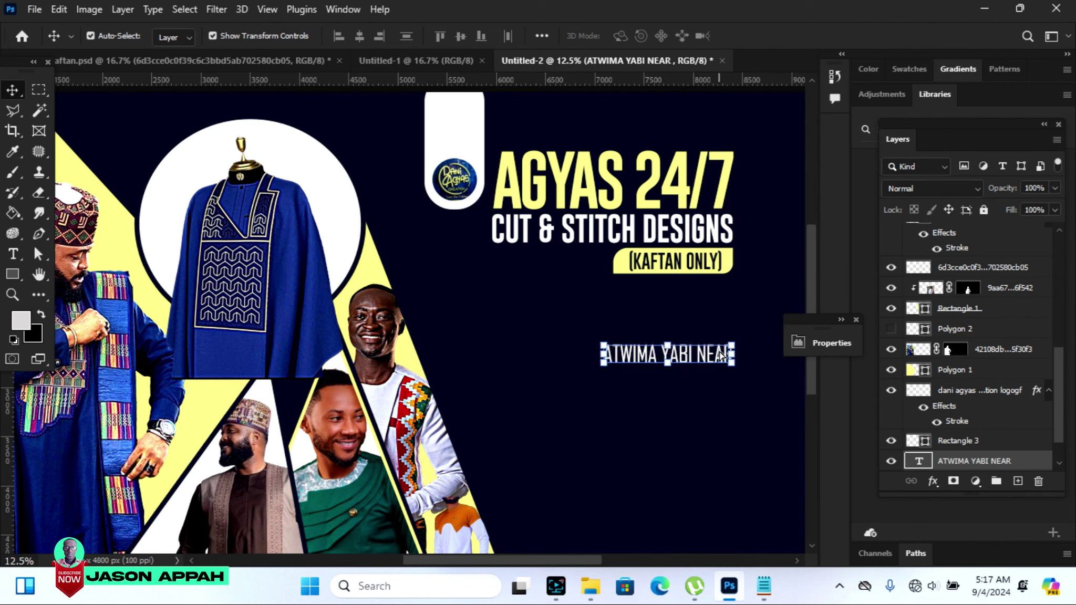
{"action": "left_click_drag", "start_coordinate": [704, 361], "coordinate": [704, 388]}
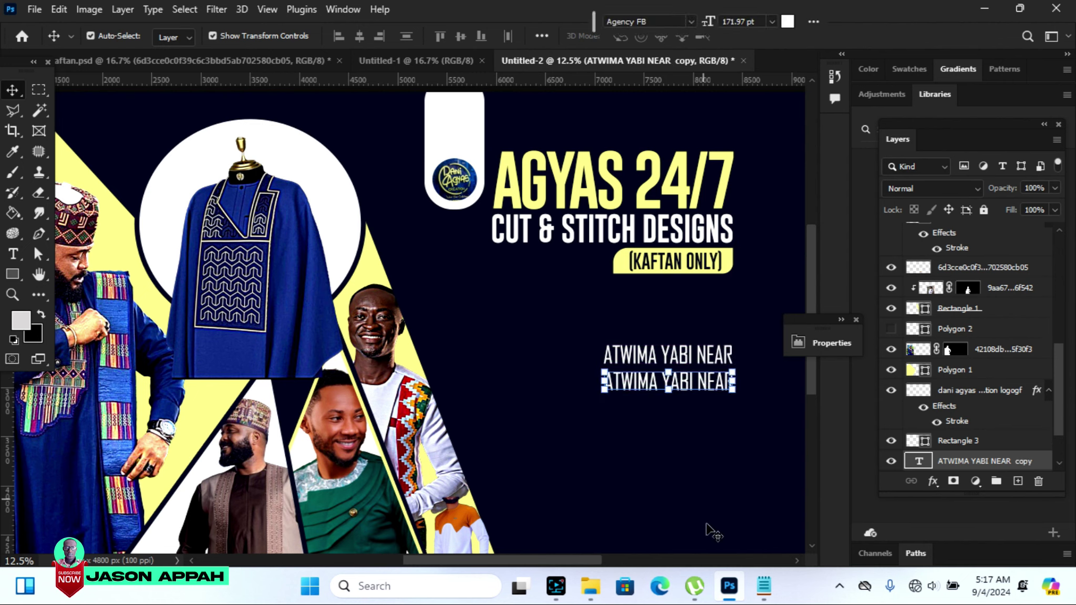
Copy the ROMAN CATHOLIC CHURCH line from the Notepad notes
{"action": "left_click", "coordinate": [764, 586]}
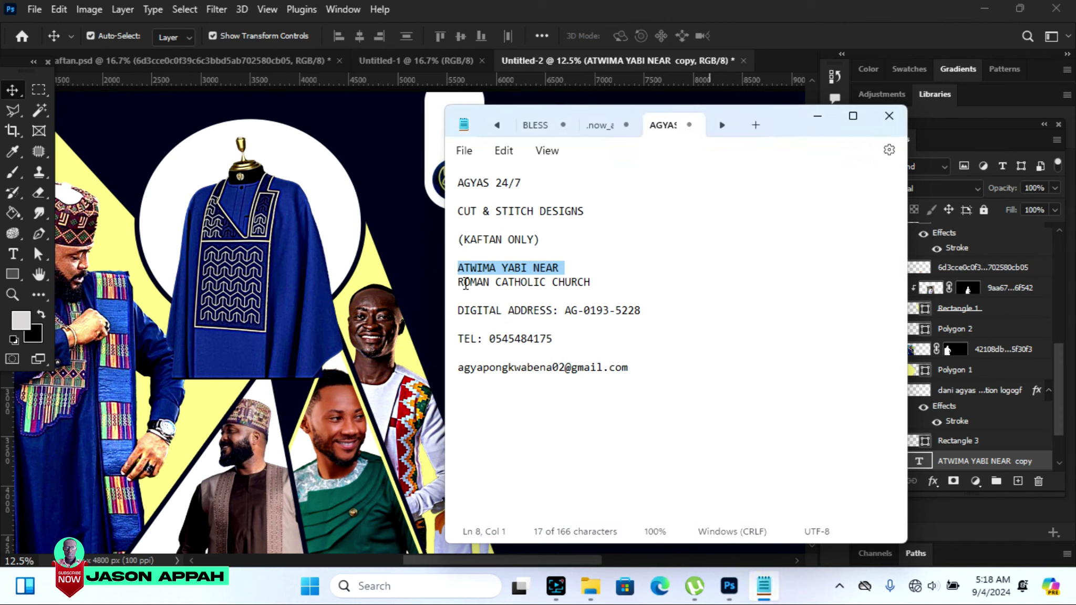
{"action": "left_click_drag", "start_coordinate": [459, 282], "coordinate": [591, 284]}
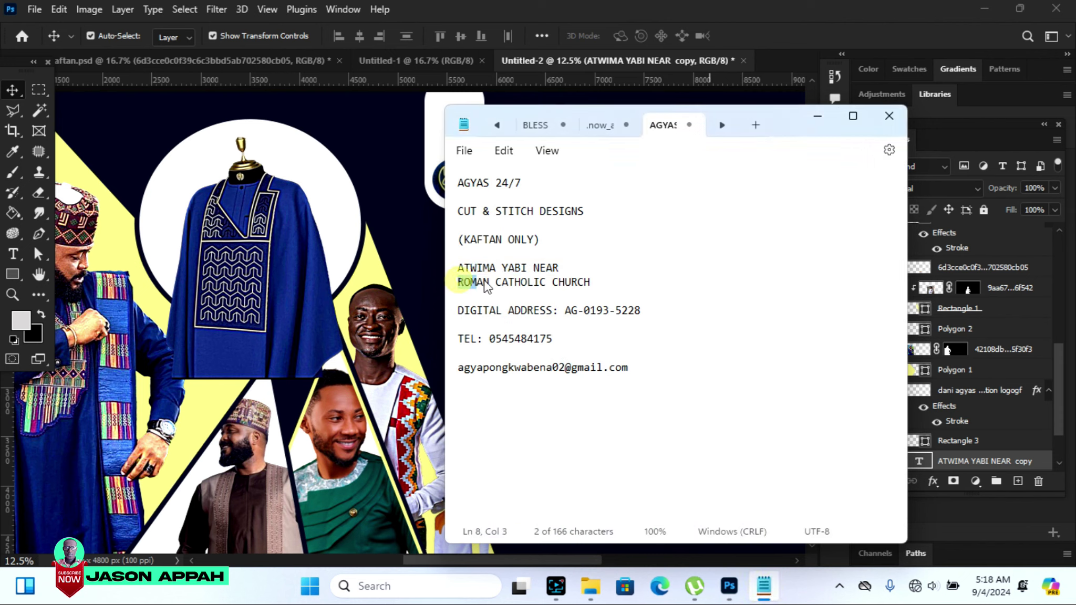
{"action": "right_click", "coordinate": [577, 287]}
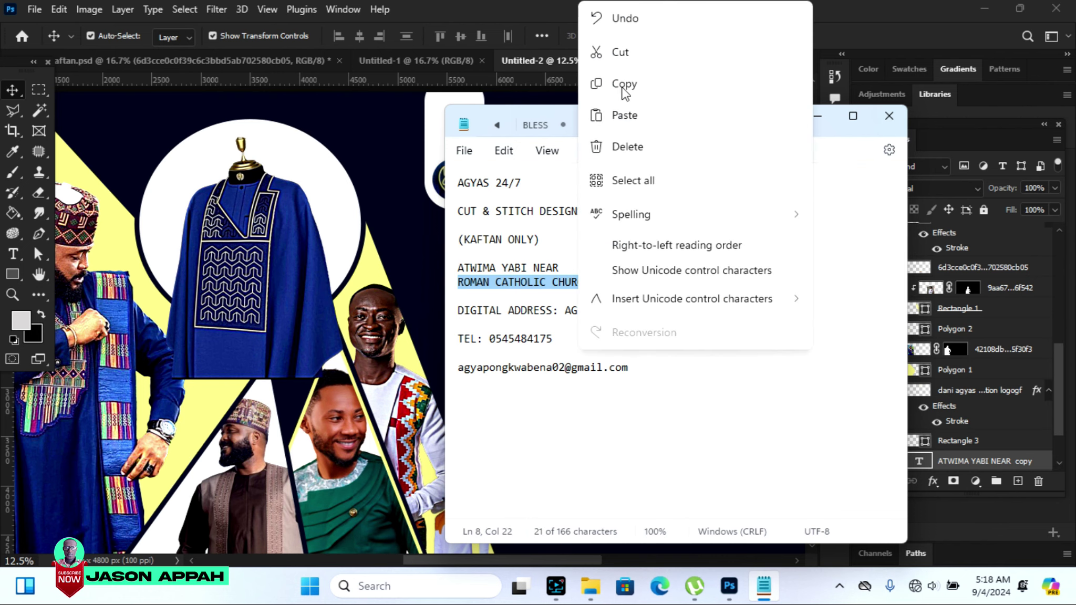
{"action": "left_click", "coordinate": [625, 84]}
Paste ROMAN CATHOLIC CHURCH over the duplicated line and right-align it under ATWIMA YABI NEAR
{"action": "left_click", "coordinate": [642, 15]}
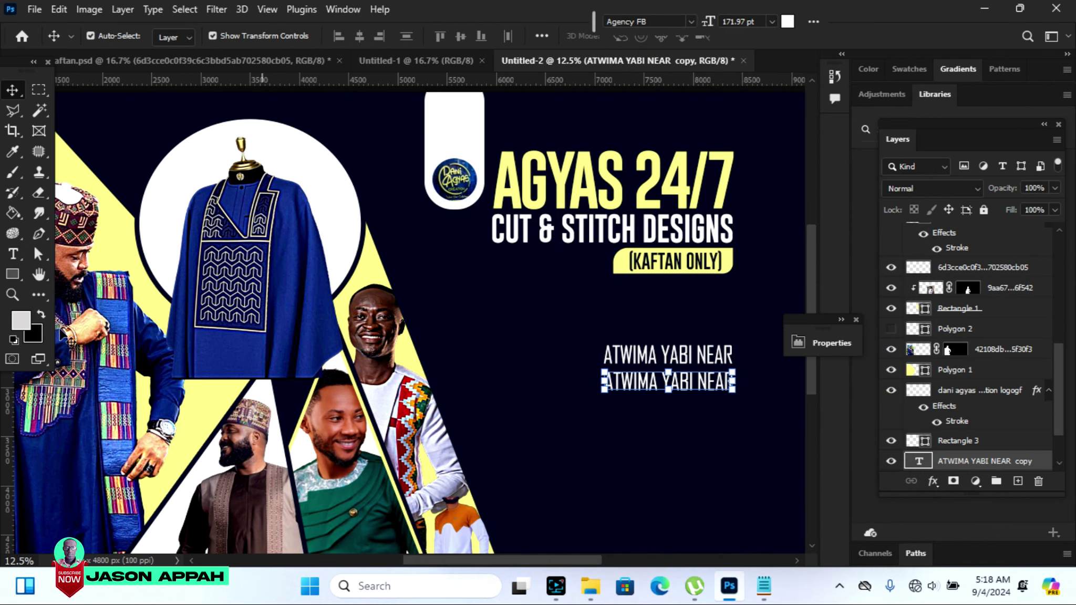
{"action": "left_click", "coordinate": [19, 258]}
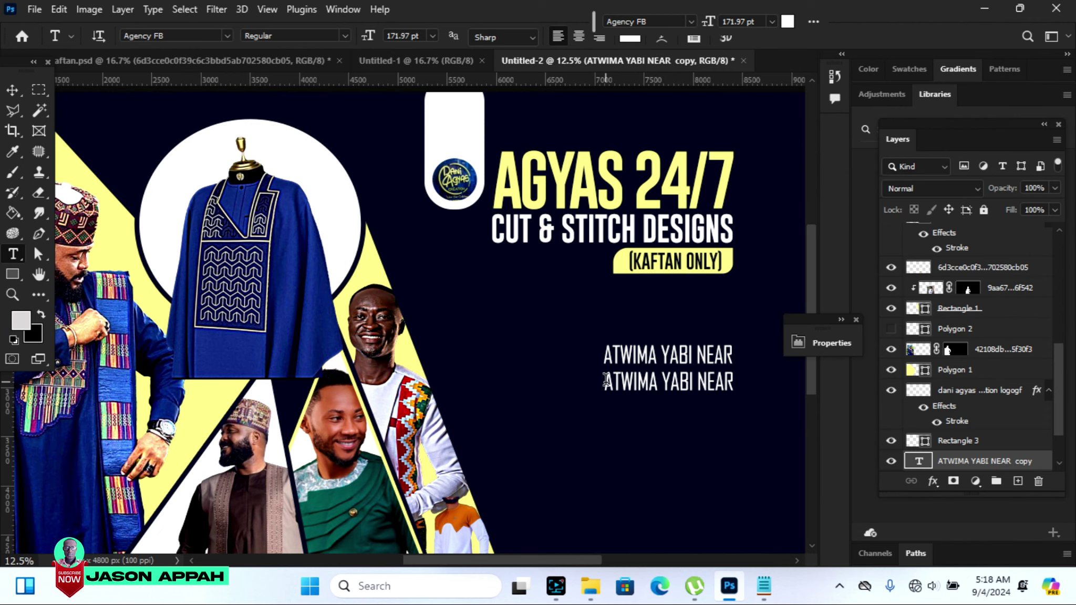
{"action": "left_click_drag", "start_coordinate": [606, 380], "coordinate": [734, 382]}
{"action": "right_click", "coordinate": [733, 382]}
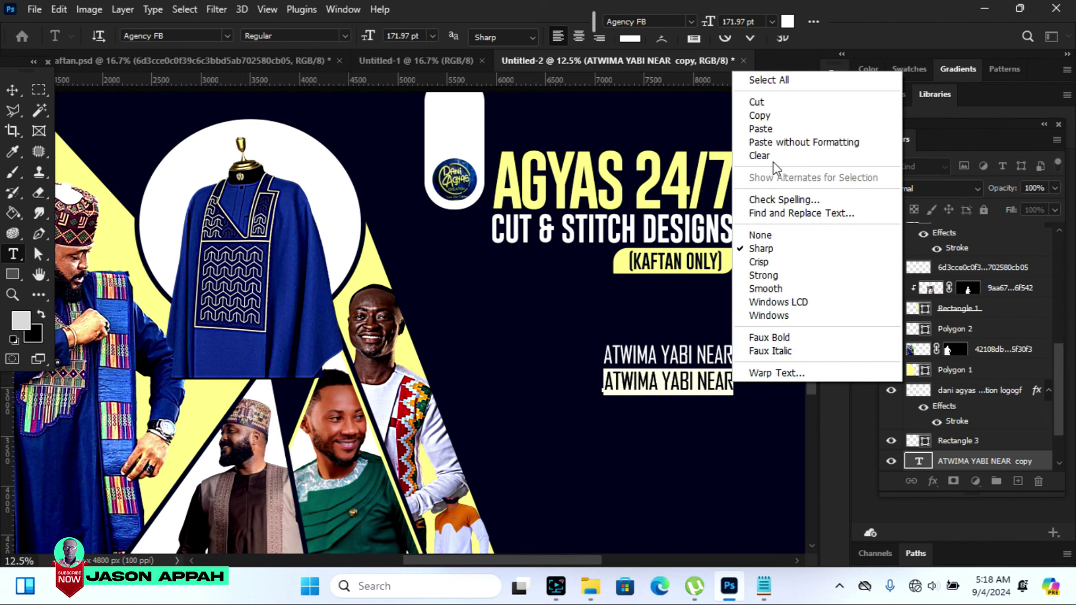
{"action": "left_click", "coordinate": [772, 129]}
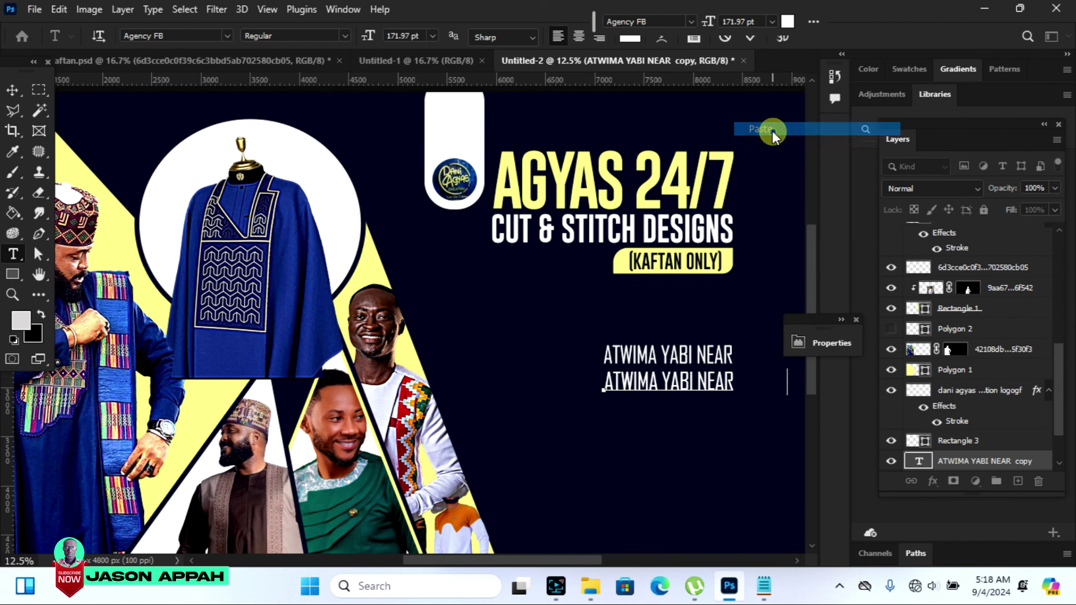
{"action": "left_click", "coordinate": [14, 91]}
{"action": "left_click_drag", "start_coordinate": [751, 385], "coordinate": [709, 386]}
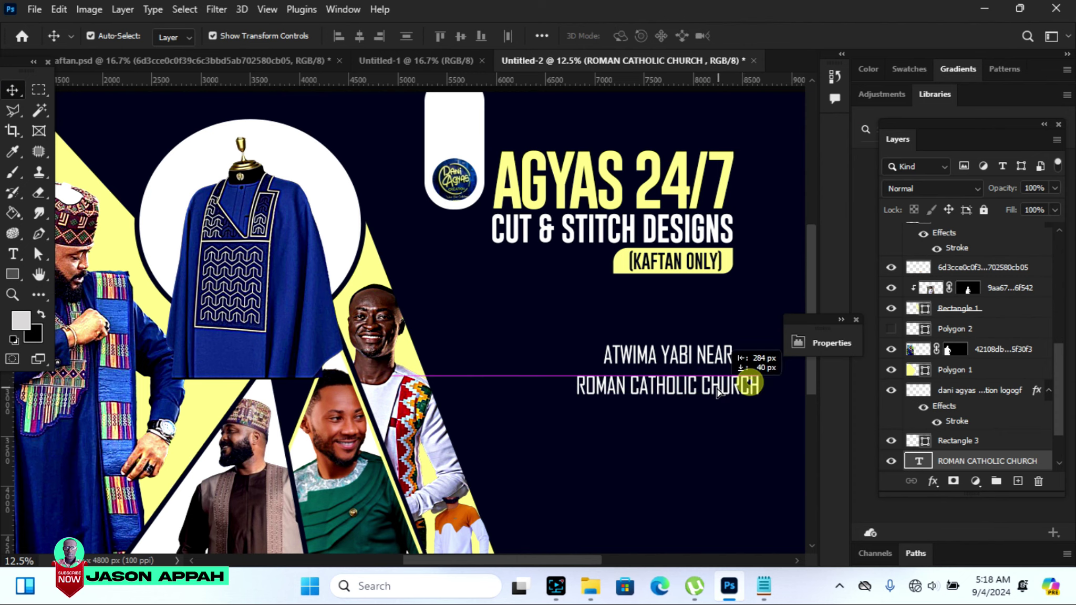
{"action": "double_click", "coordinate": [709, 386]}
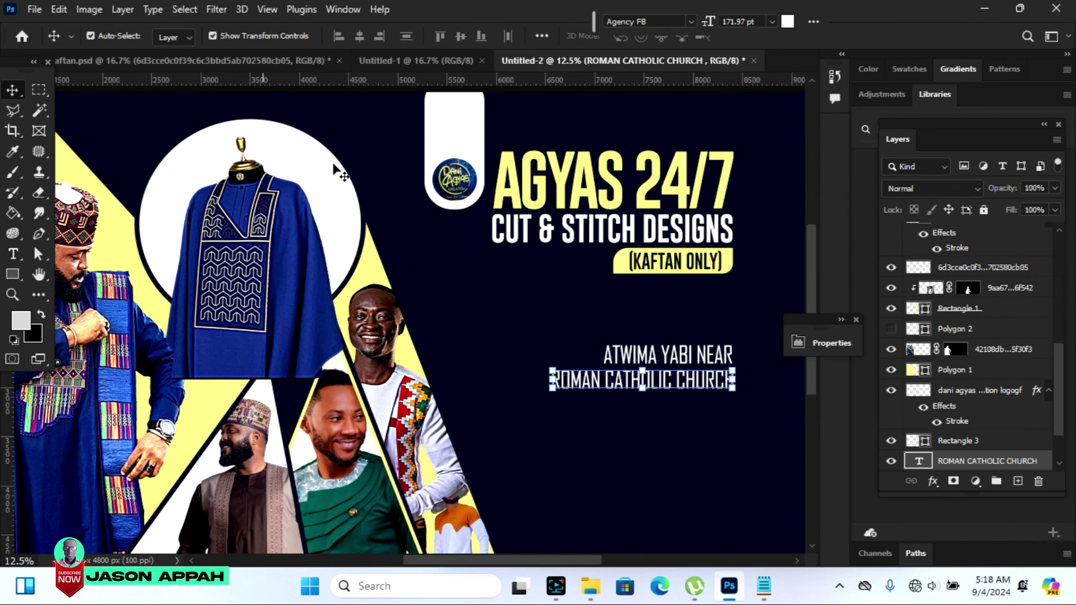
Copy the words DIGITAL ADDRESS from the Notepad notes
{"action": "left_click", "coordinate": [765, 587]}
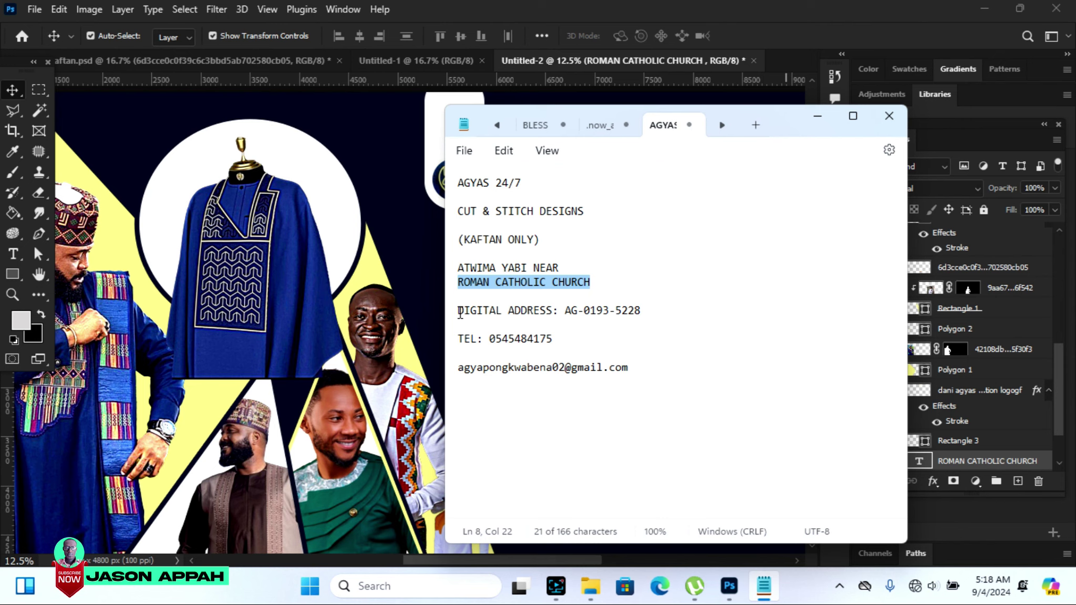
{"action": "left_click_drag", "start_coordinate": [458, 310], "coordinate": [555, 316]}
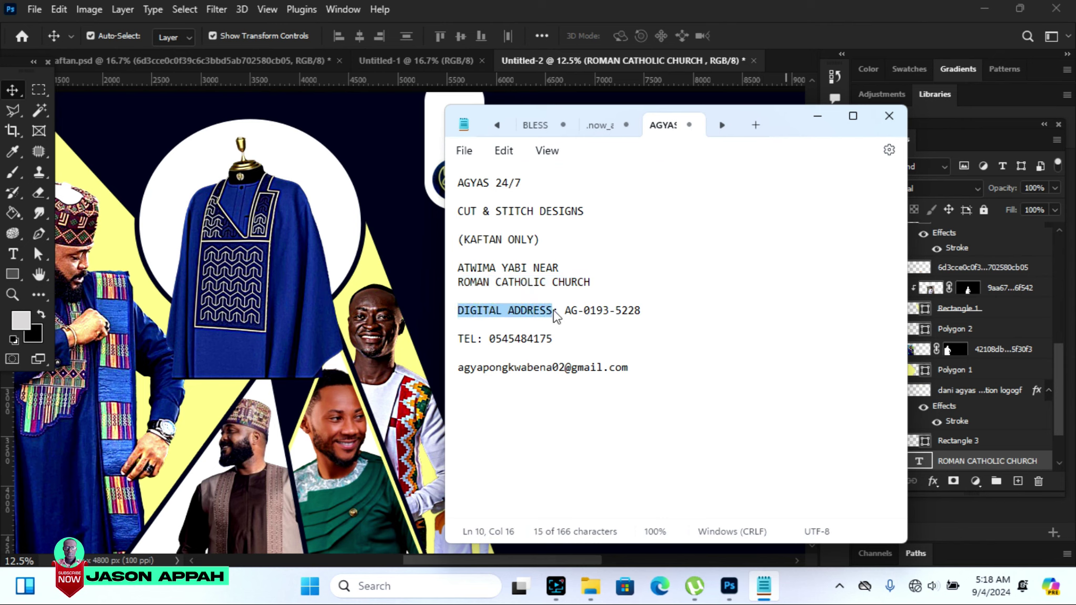
{"action": "right_click", "coordinate": [538, 318]}
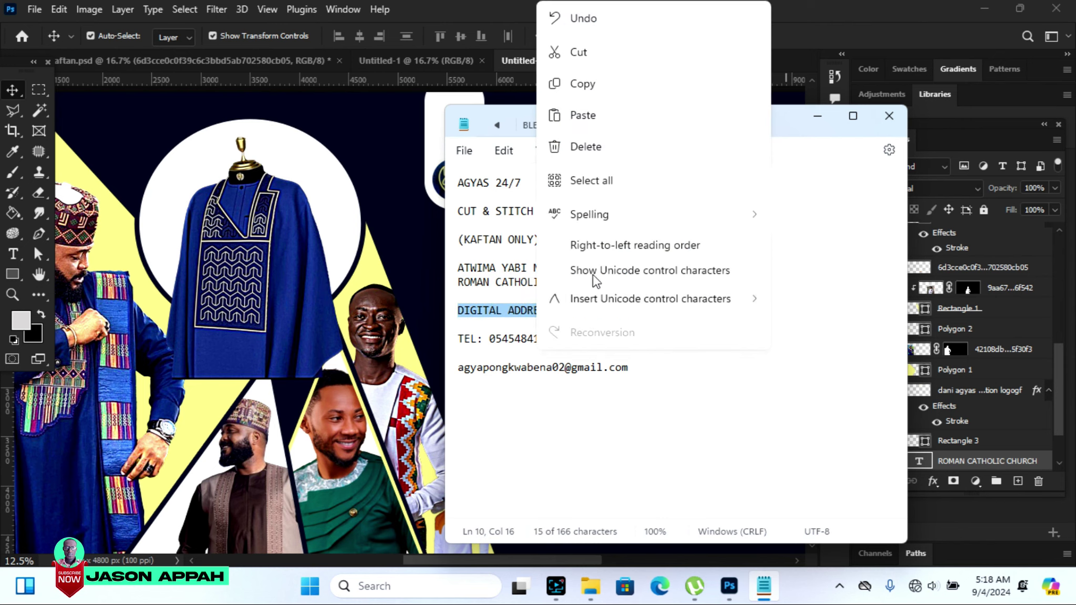
{"action": "left_click", "coordinate": [595, 96]}
Restore the Photoshop window and duplicate the church line just below it
{"action": "left_click", "coordinate": [604, 6]}
{"action": "double_click", "coordinate": [604, 7]}
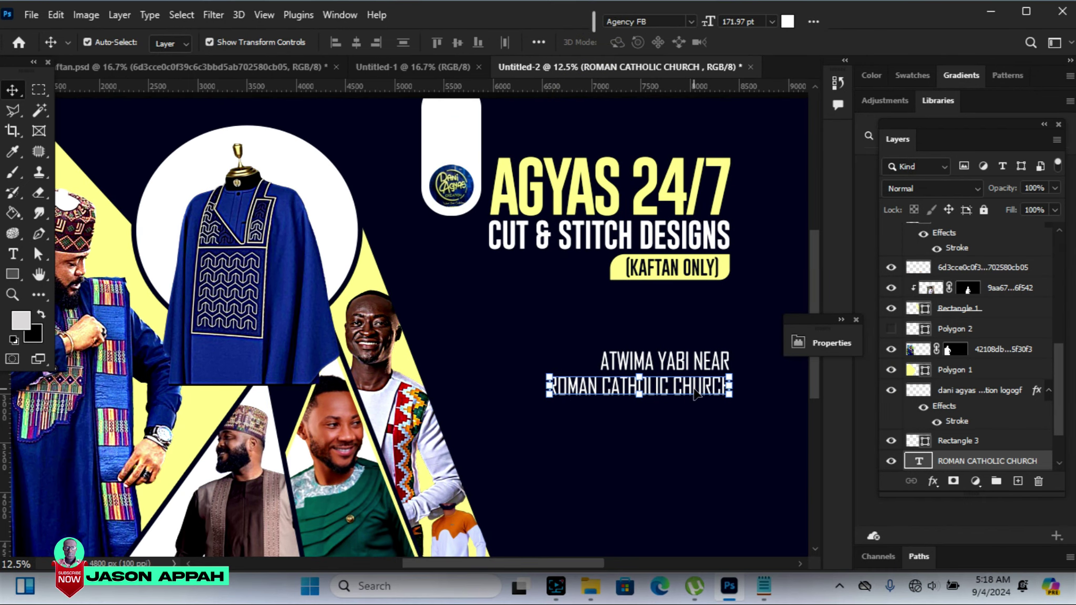
{"action": "left_click_drag", "start_coordinate": [689, 389], "coordinate": [690, 413]}
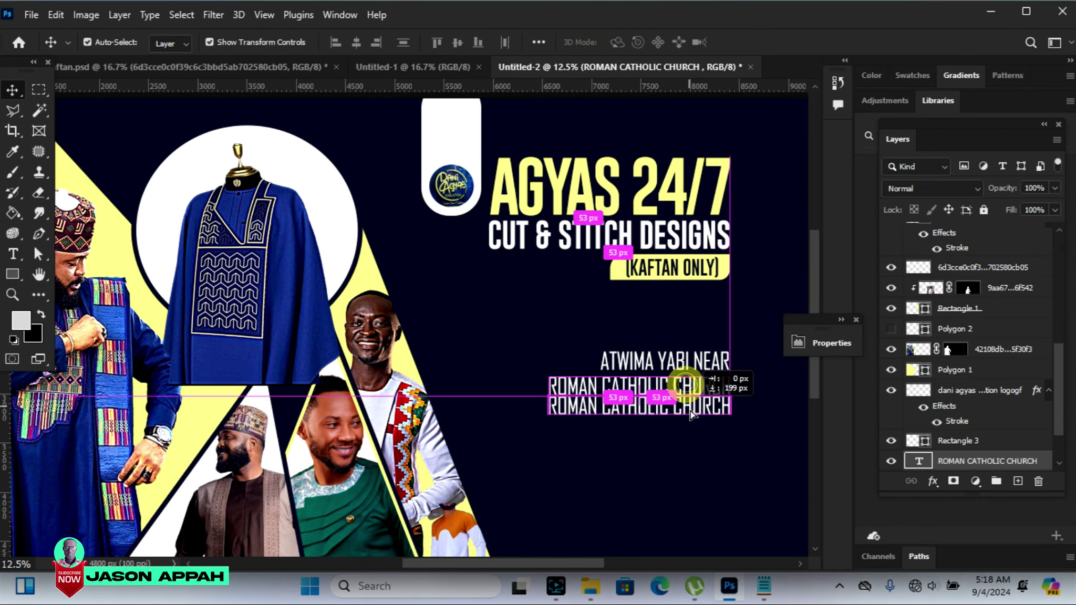
Replace the copied line's text with DIGITAL ADDRESS and right-align it
{"action": "left_click", "coordinate": [17, 253]}
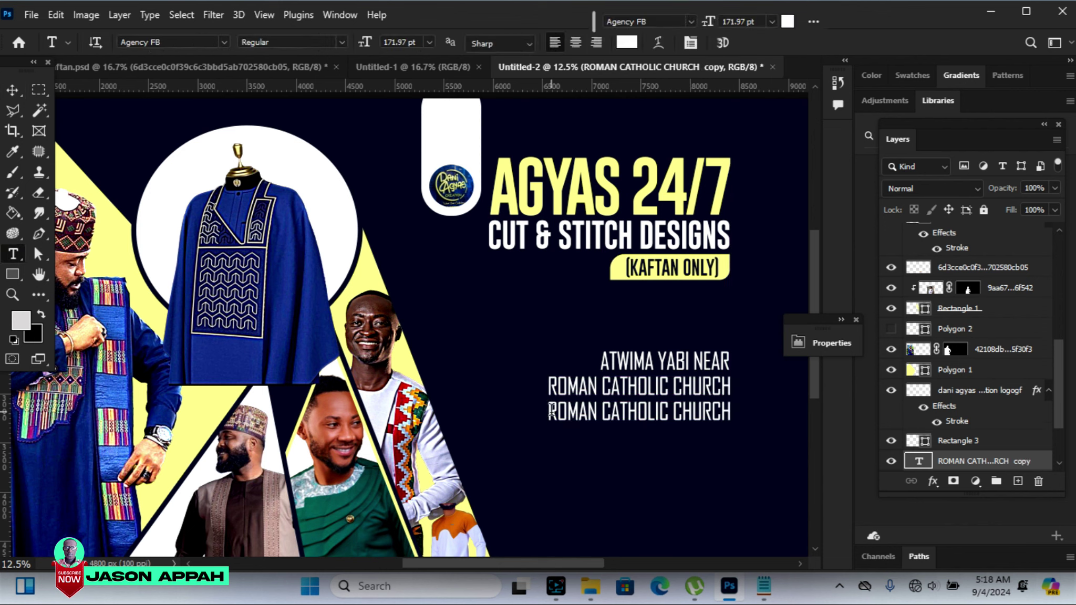
{"action": "left_click_drag", "start_coordinate": [549, 411], "coordinate": [731, 411]}
{"action": "right_click", "coordinate": [721, 418]}
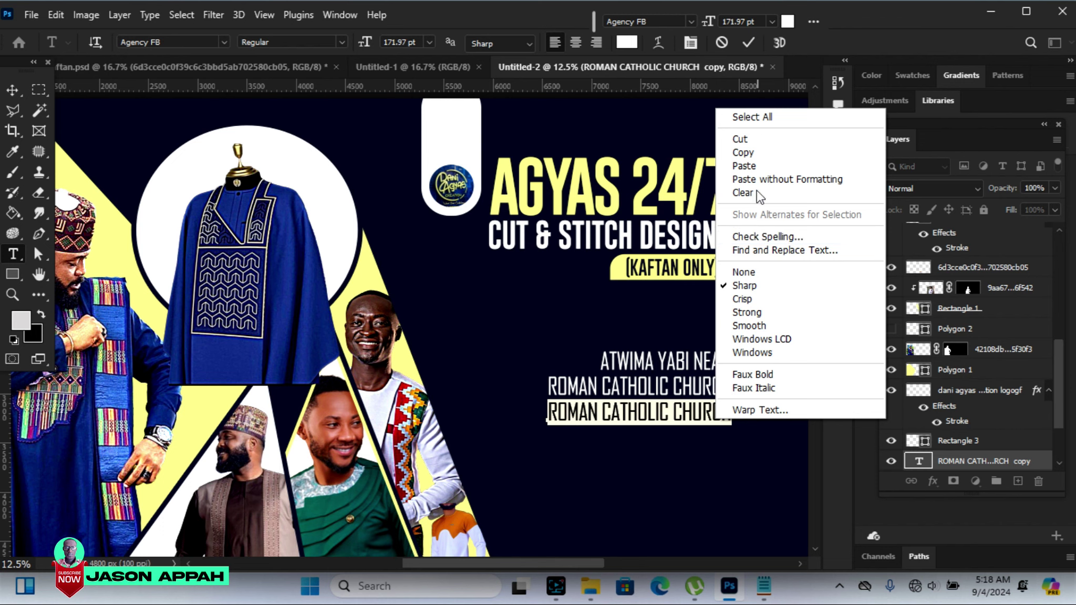
{"action": "left_click", "coordinate": [755, 166]}
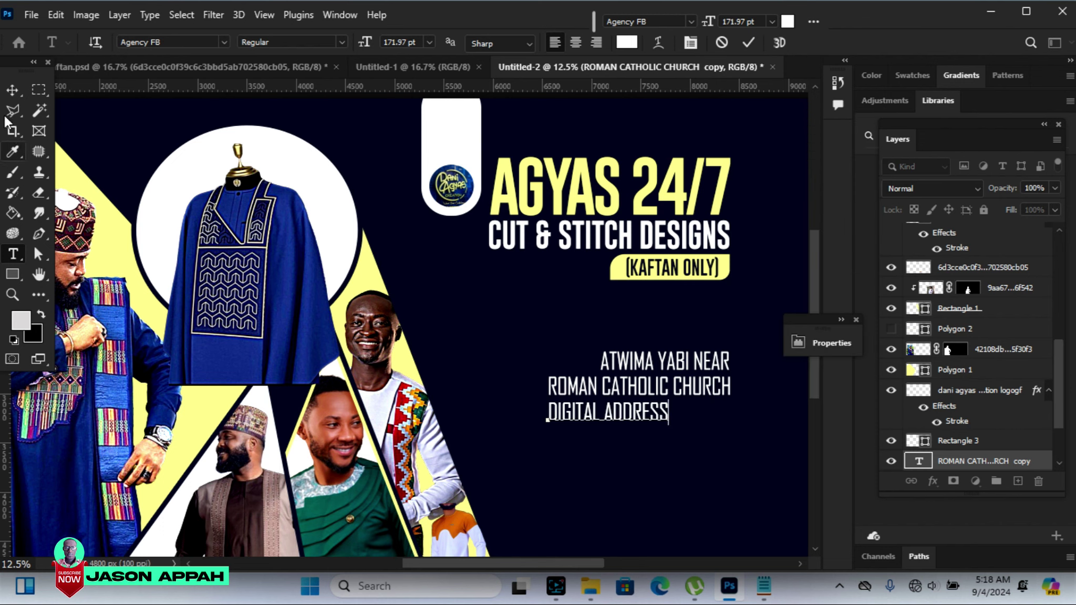
{"action": "left_click", "coordinate": [12, 90]}
{"action": "left_click_drag", "start_coordinate": [642, 418], "coordinate": [706, 420]}
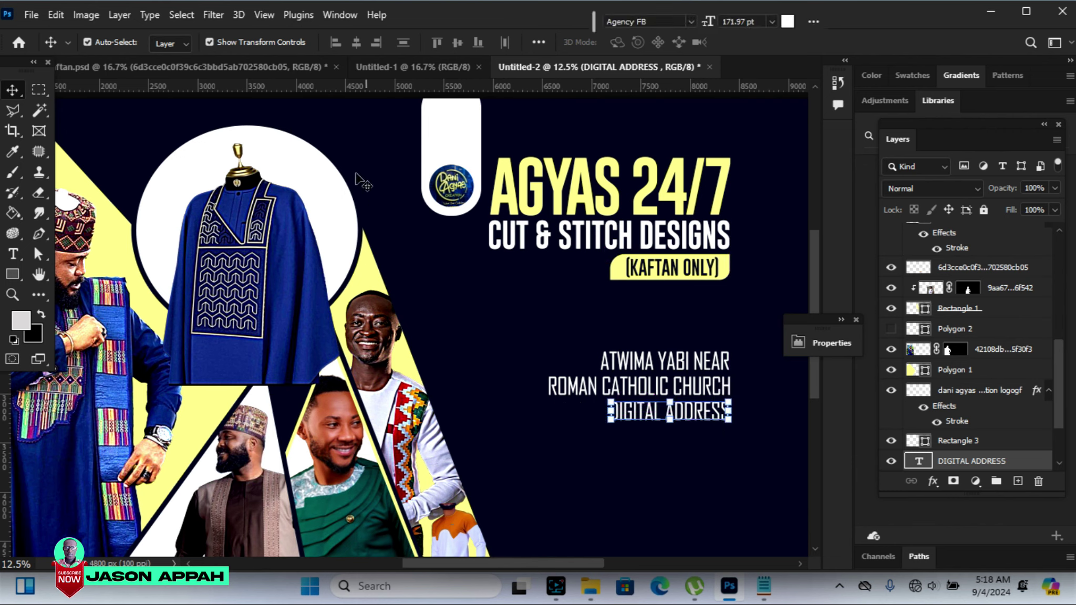
Copy the address code AG-0193-5228 from the Notepad notes
{"action": "left_click", "coordinate": [762, 586]}
{"action": "left_click_drag", "start_coordinate": [565, 310], "coordinate": [618, 321]}
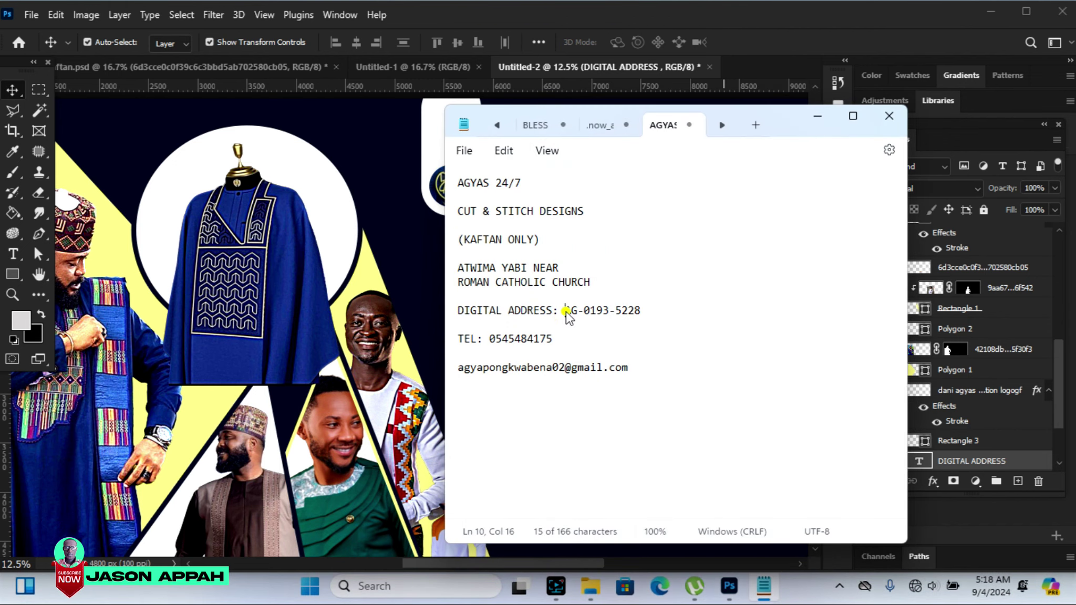
{"action": "right_click", "coordinate": [618, 315]}
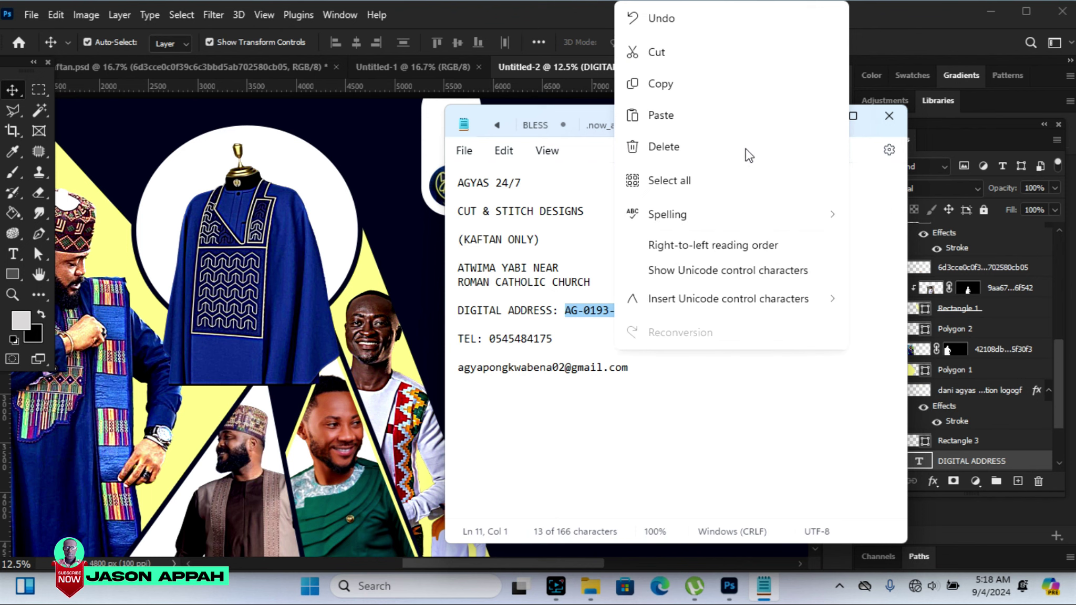
{"action": "left_click", "coordinate": [666, 92]}
{"action": "left_click", "coordinate": [614, 13]}
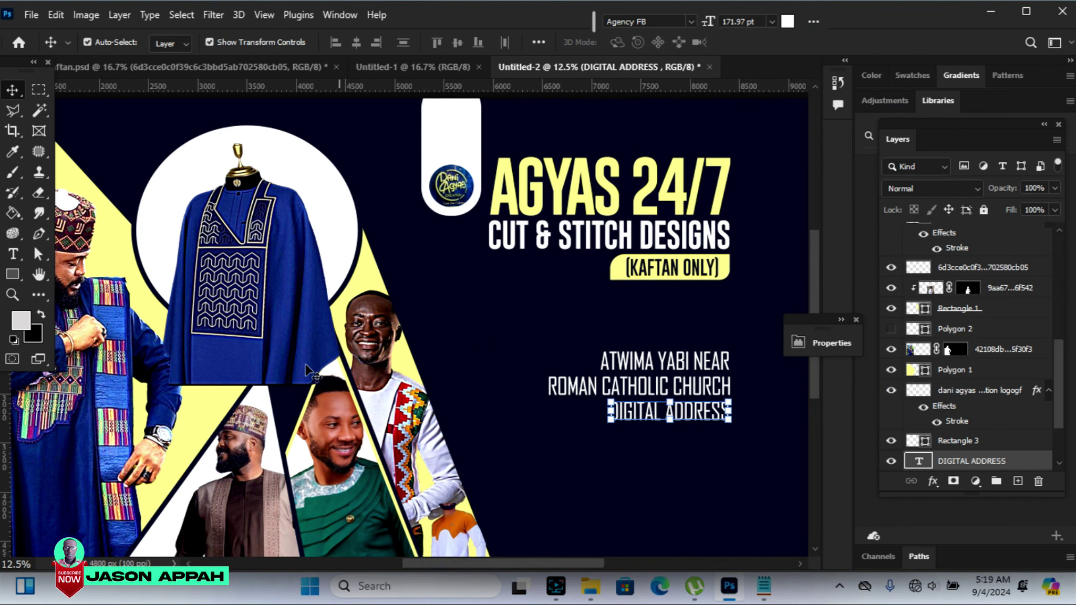
{"action": "left_click_drag", "start_coordinate": [699, 418], "coordinate": [699, 447]}
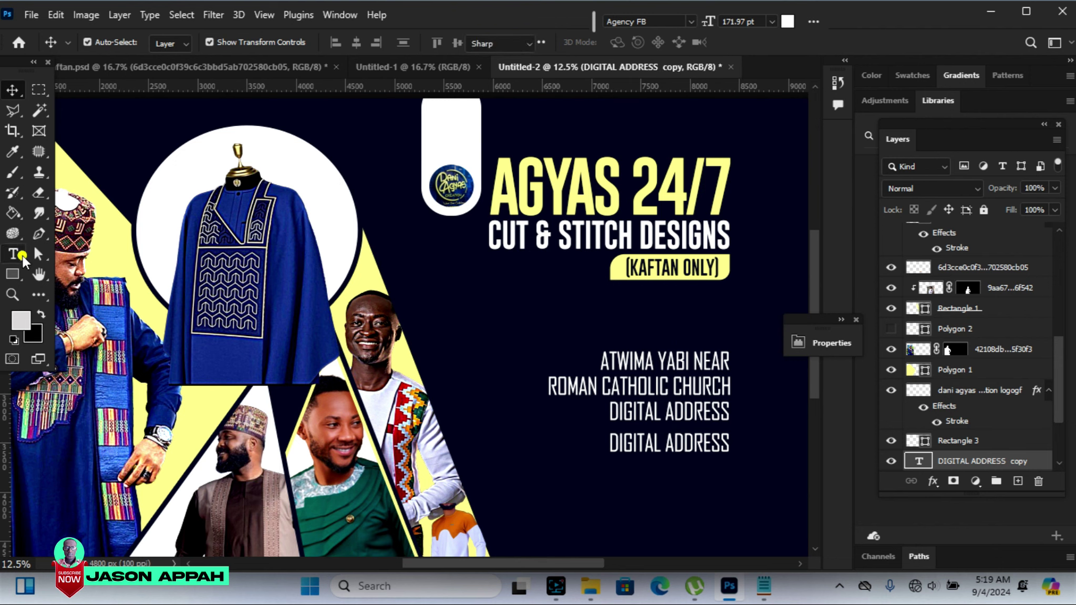
{"action": "left_click", "coordinate": [13, 254]}
{"action": "left_click", "coordinate": [612, 443]}
{"action": "left_click_drag", "start_coordinate": [610, 442], "coordinate": [729, 444]}
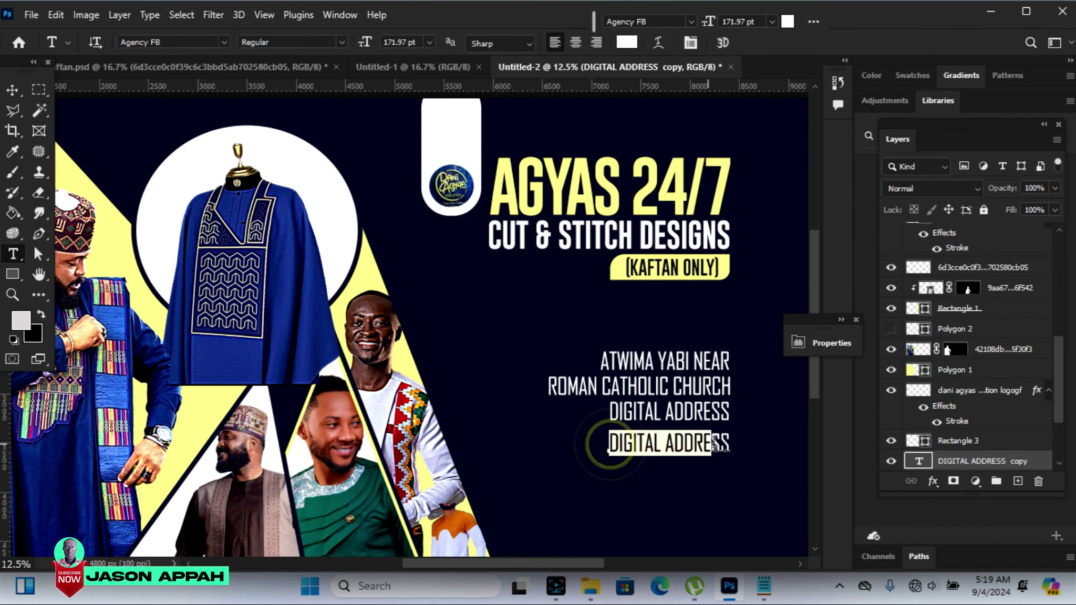
{"action": "right_click", "coordinate": [724, 450]}
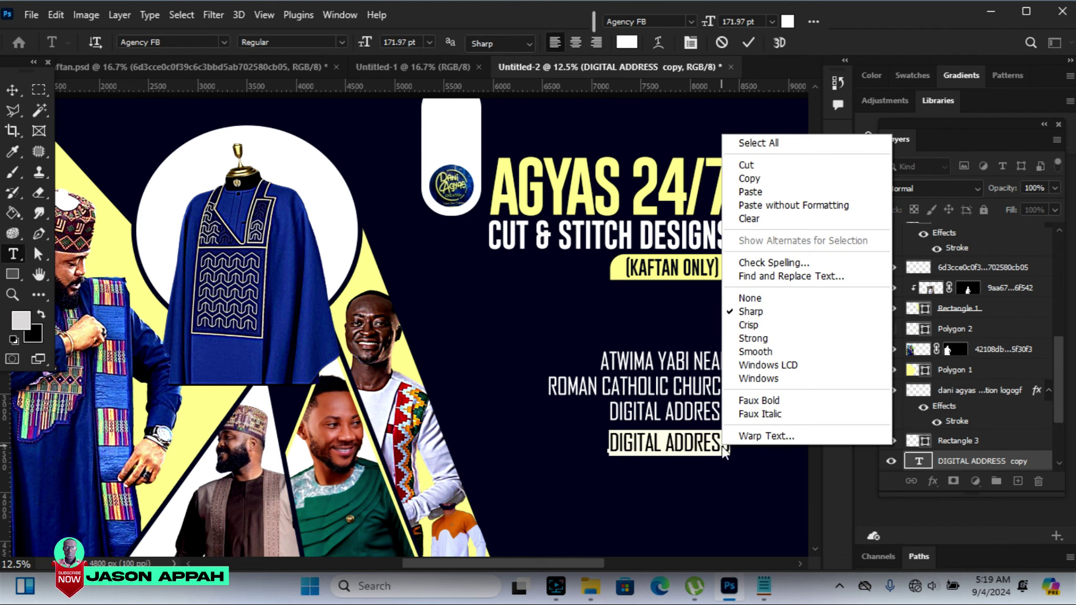
{"action": "left_click", "coordinate": [751, 192]}
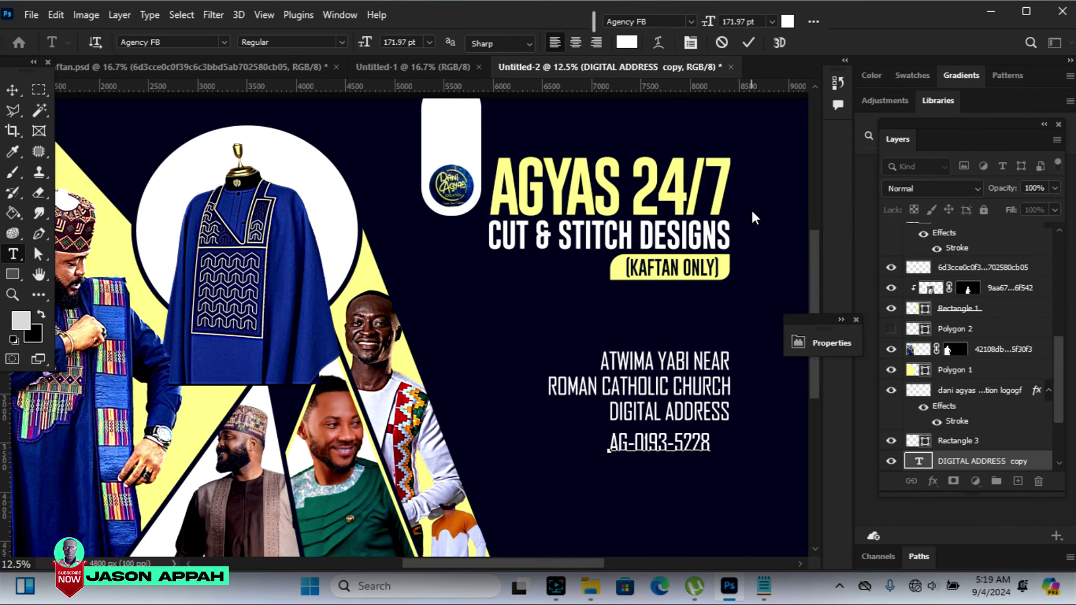
{"action": "key", "text": "Return"}
Make AG-0193-5228 bold and colour it the AGYAS heading's yellow
{"action": "left_click_drag", "start_coordinate": [709, 443], "coordinate": [575, 444]}
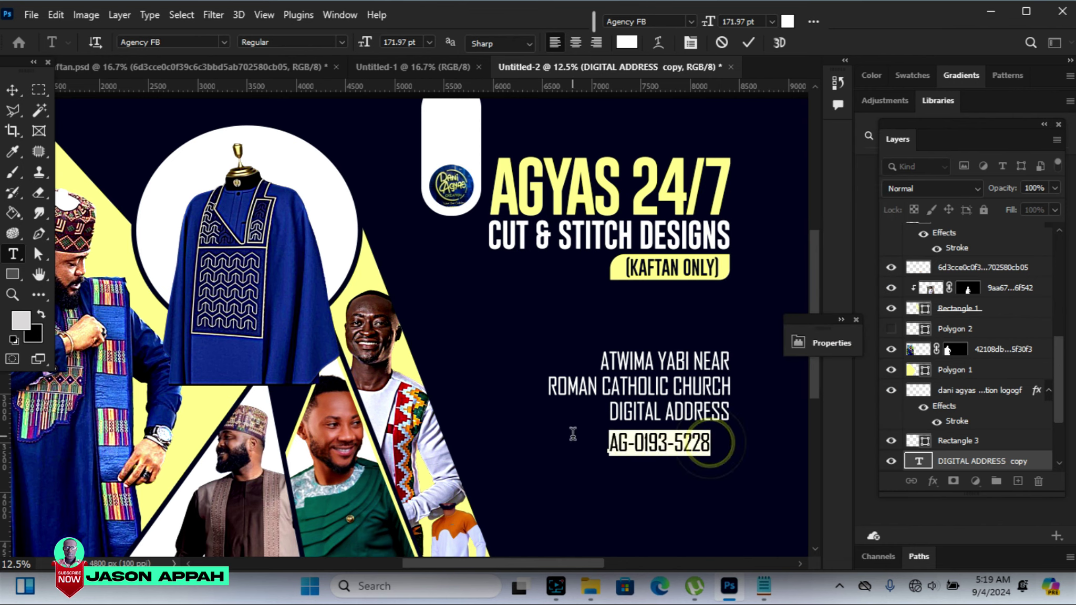
{"action": "left_click", "coordinate": [342, 42]}
{"action": "left_click", "coordinate": [301, 67]}
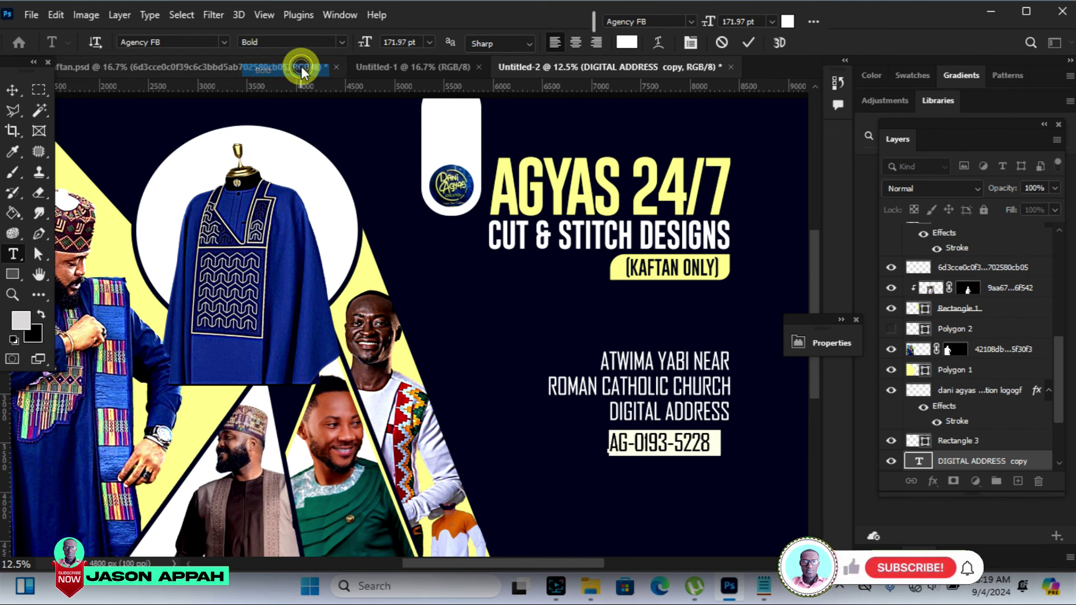
{"action": "left_click", "coordinate": [627, 42]}
{"action": "left_click", "coordinate": [612, 164]}
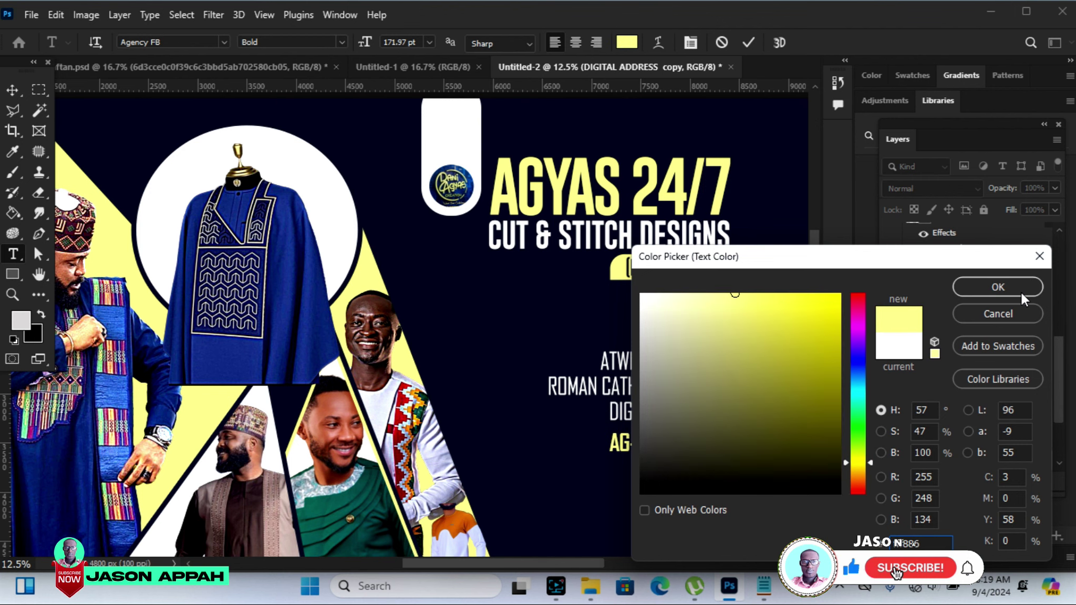
{"action": "left_click", "coordinate": [998, 287]}
{"action": "left_click", "coordinate": [13, 90]}
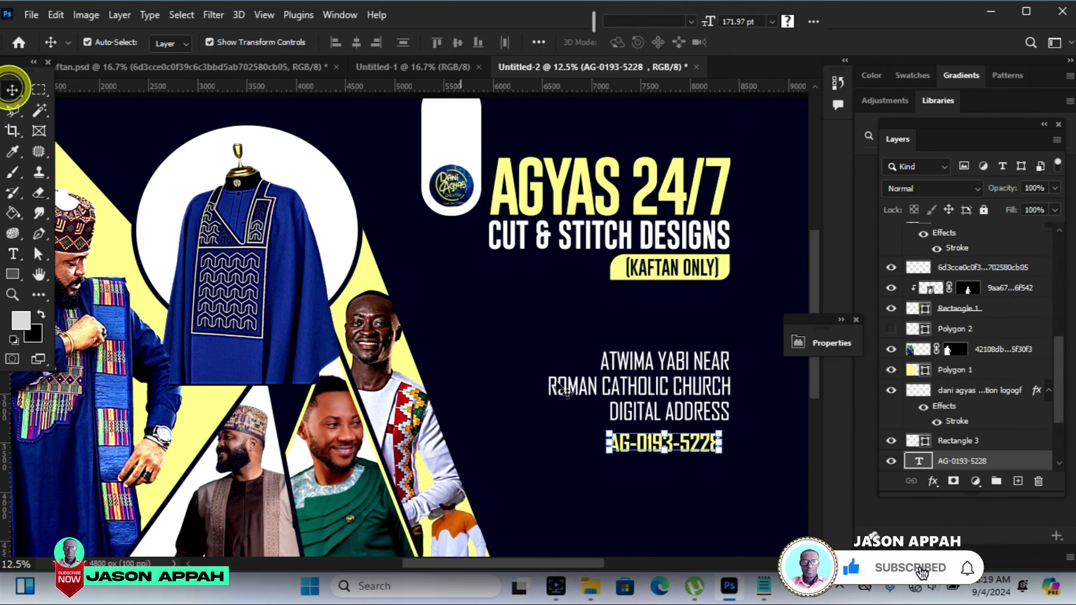
{"action": "left_click_drag", "start_coordinate": [702, 445], "coordinate": [711, 436]}
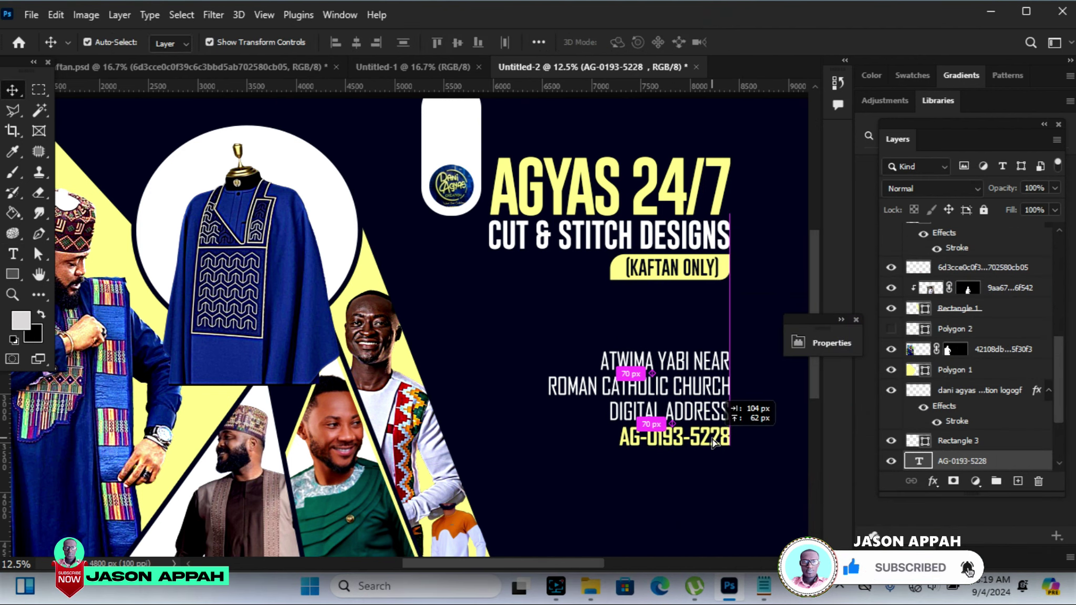
{"action": "double_click", "coordinate": [709, 435]}
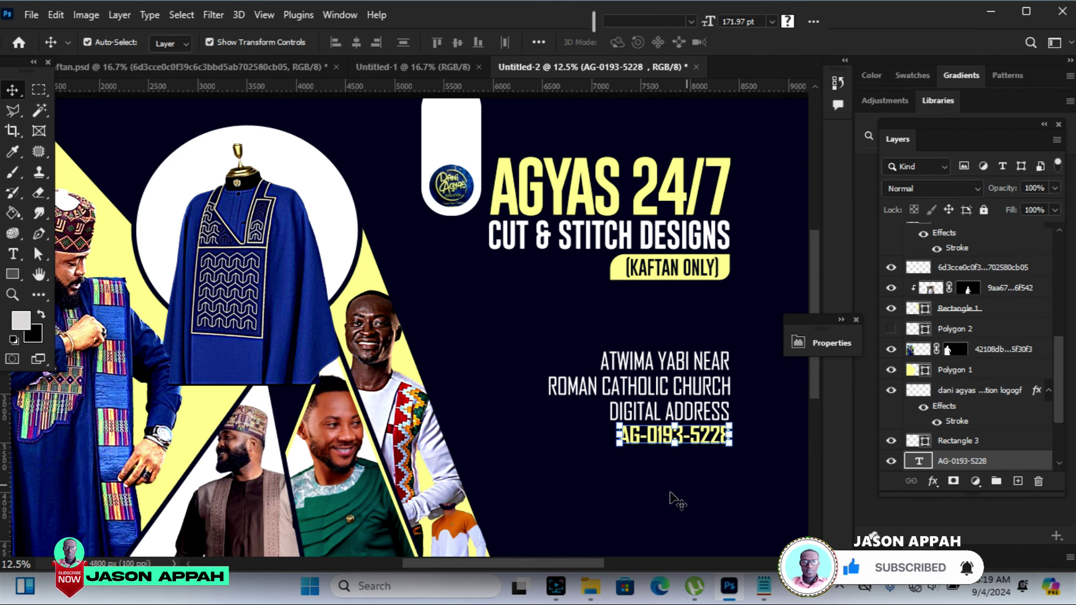
{"action": "left_click", "coordinate": [630, 522]}
{"action": "left_click", "coordinate": [677, 417]}
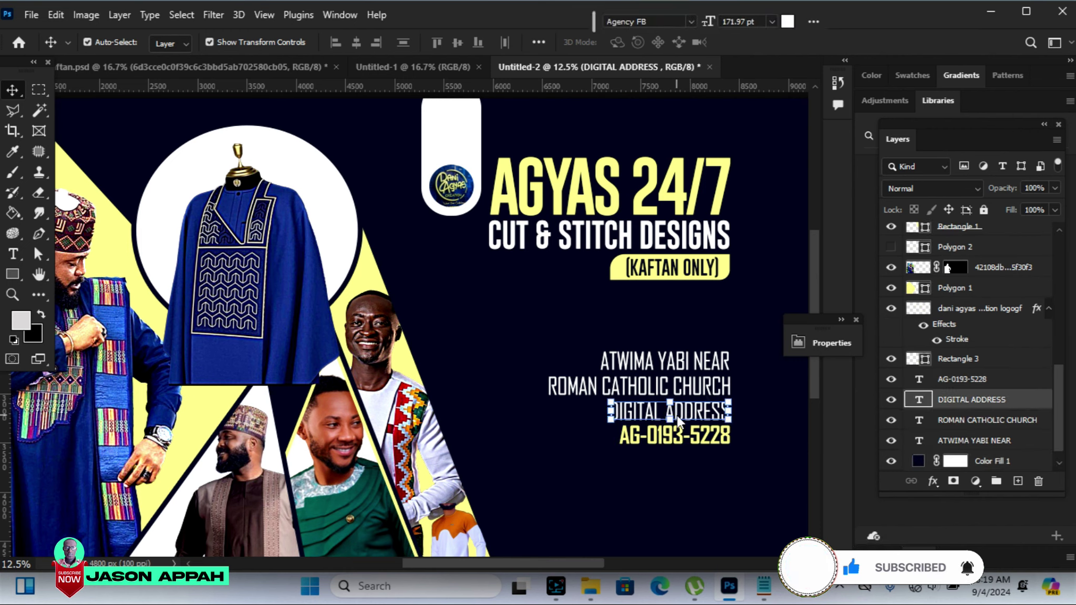
{"action": "left_click", "coordinate": [730, 513]}
{"action": "double_click", "coordinate": [692, 441]}
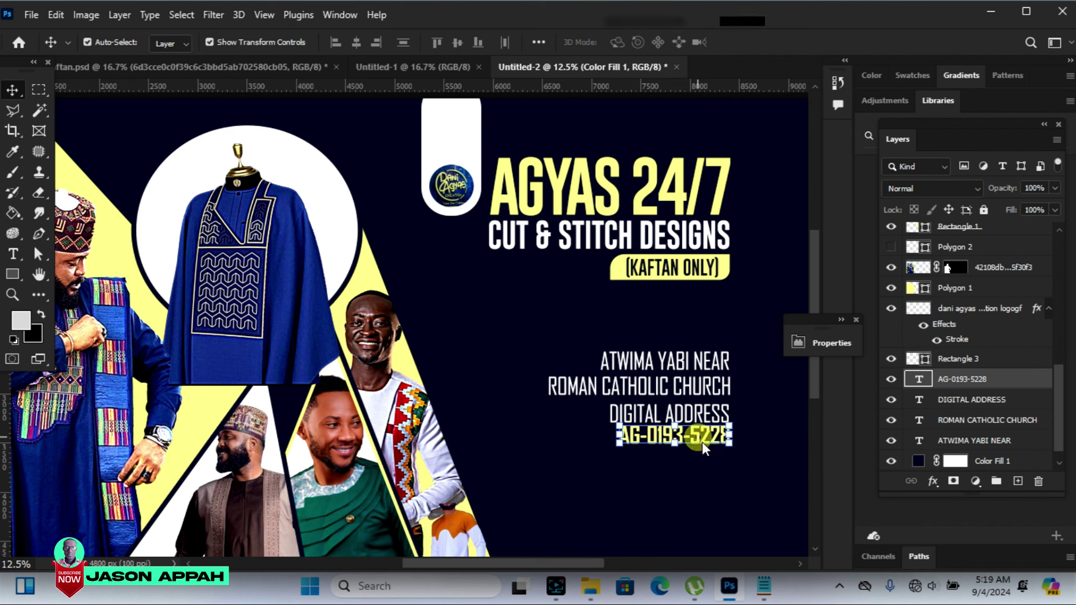
{"action": "left_click", "coordinate": [737, 502]}
{"action": "left_click", "coordinate": [670, 415]}
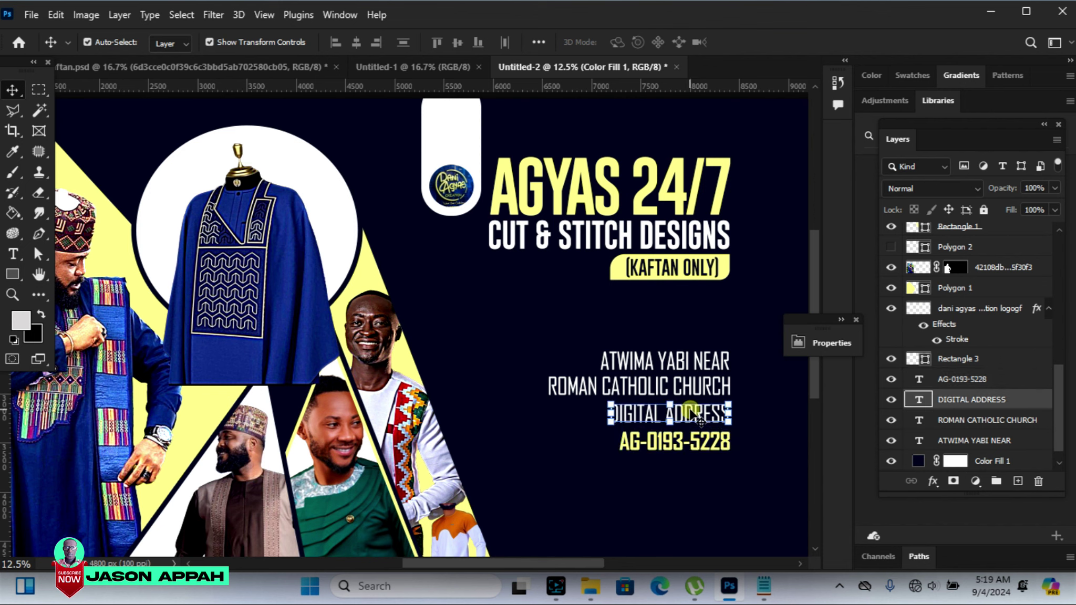
{"action": "left_click", "coordinate": [792, 536]}
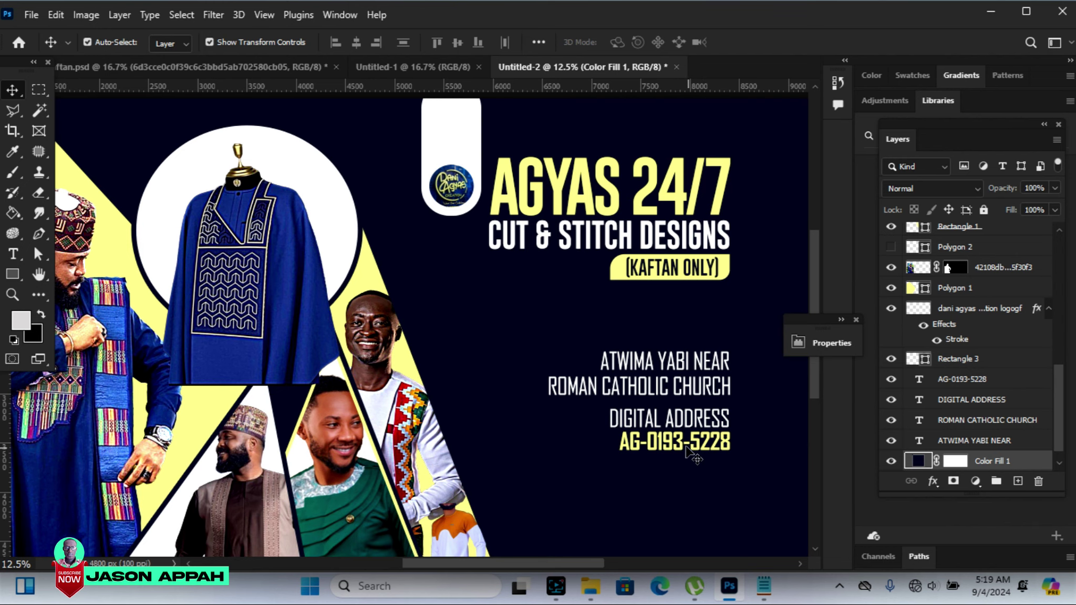
Bring the yellow location pin icon from kaftan.psd into the flyer and shrink it
{"action": "left_click", "coordinate": [209, 65]}
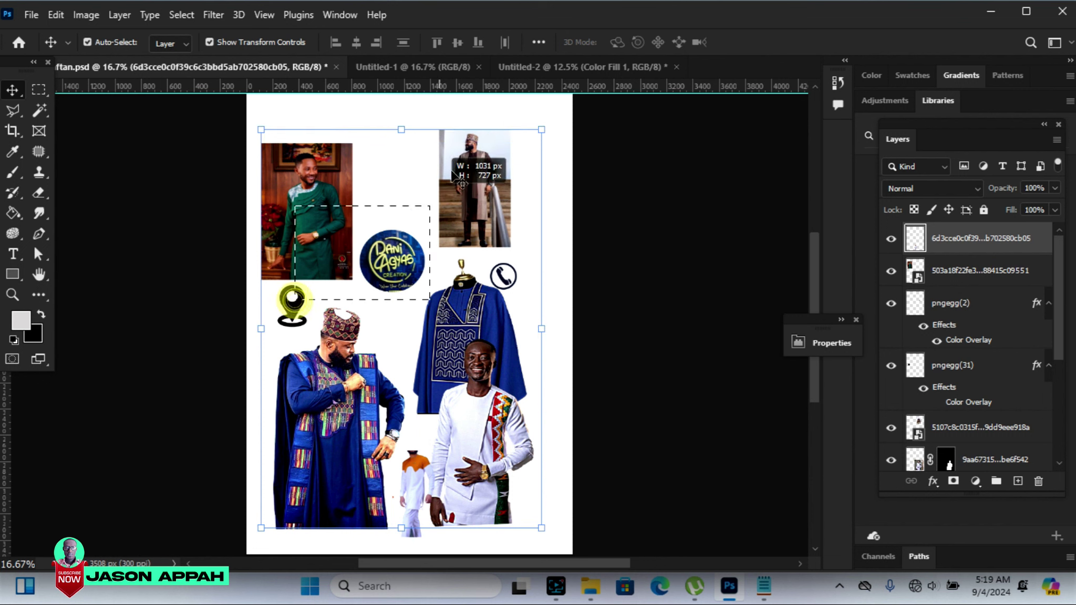
{"action": "left_click_drag", "start_coordinate": [247, 192], "coordinate": [362, 325]}
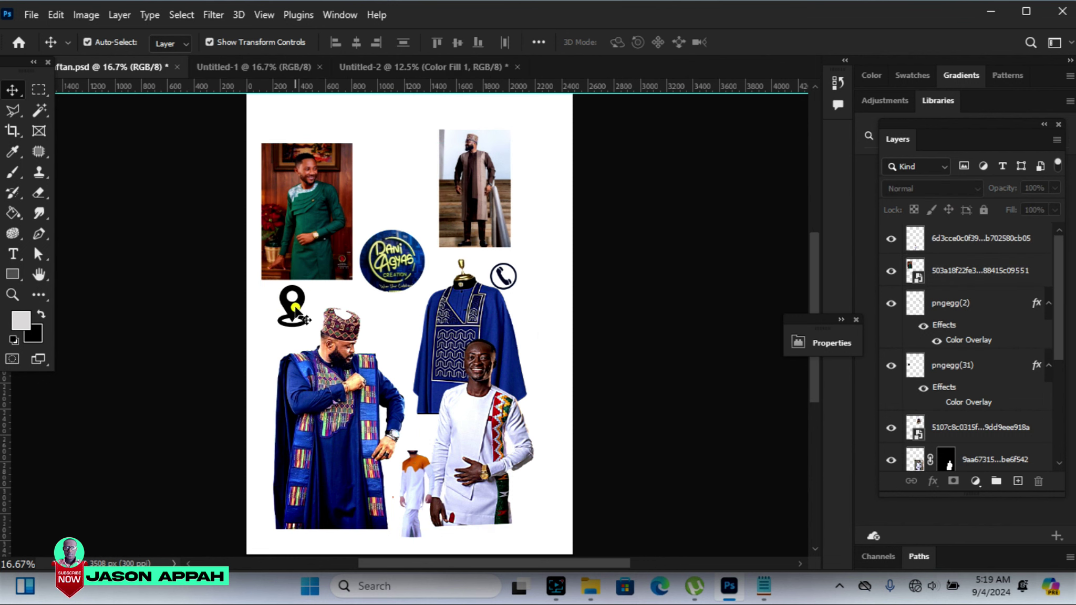
{"action": "mouse_move", "coordinate": [292, 317]}
{"action": "left_mouse_down"}
{"action": "mouse_move", "coordinate": [374, 181]}
{"action": "mouse_move", "coordinate": [412, 50]}
{"action": "mouse_move", "coordinate": [419, 72]}
{"action": "left_mouse_up"}
{"action": "left_click_drag", "start_coordinate": [578, 307], "coordinate": [592, 309]}
{"action": "key", "text": "ctrl+t"}
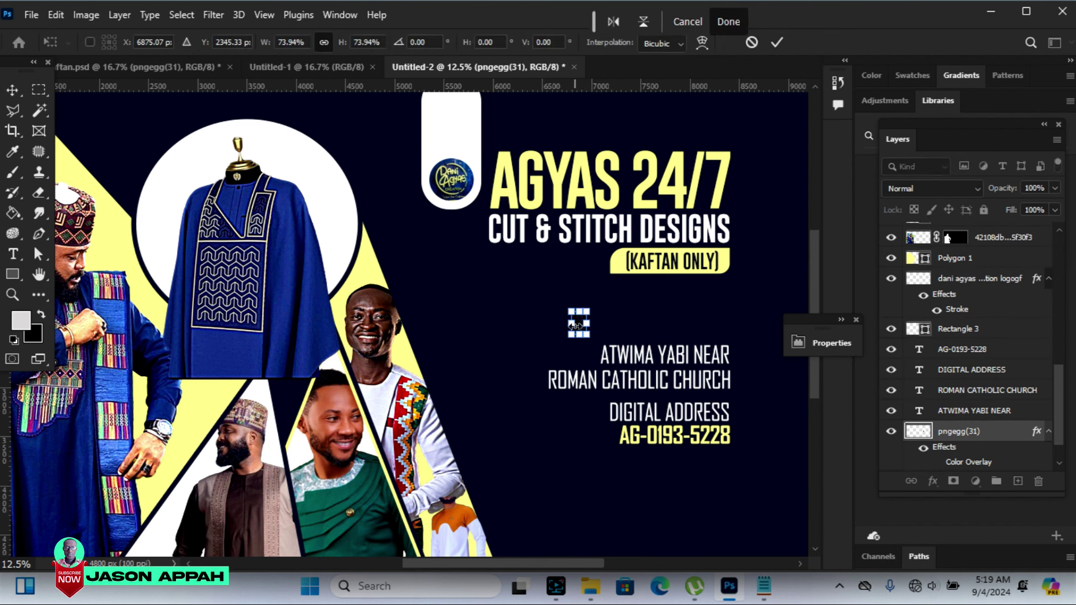
{"action": "left_click", "coordinate": [776, 42]}
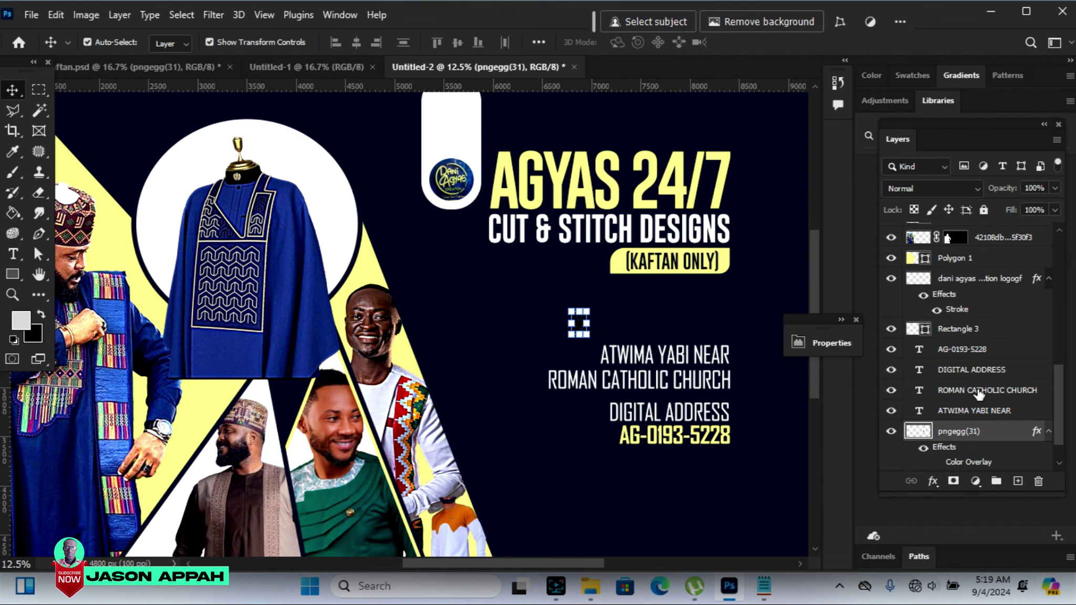
{"action": "left_click", "coordinate": [939, 463]}
{"action": "left_click", "coordinate": [695, 300]}
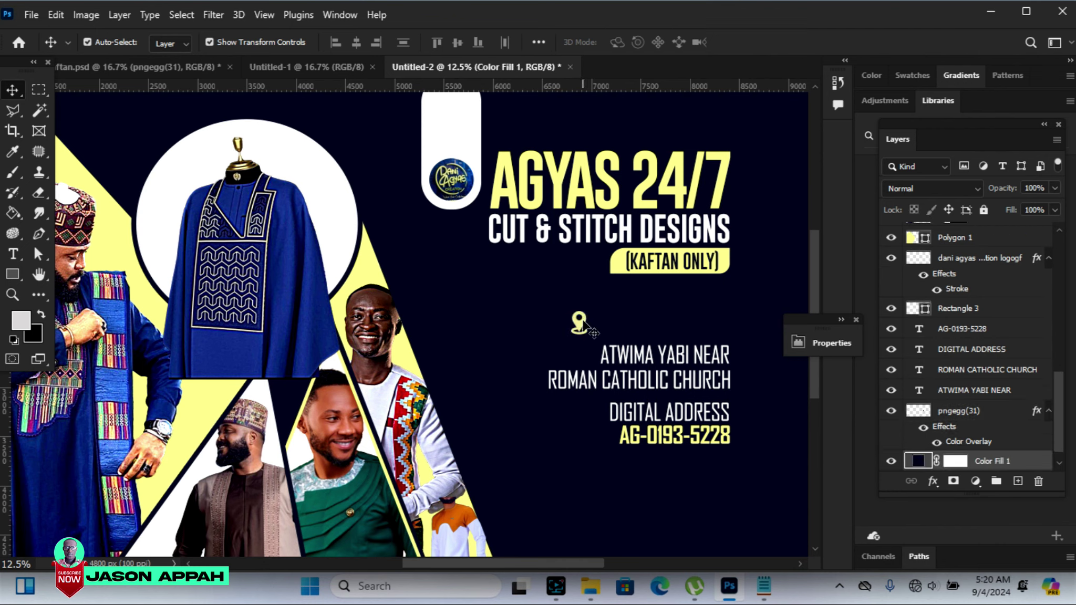
Shrink the pin further and nudge it just left of ATWIMA YABI NEAR
{"action": "left_click_drag", "start_coordinate": [583, 327], "coordinate": [749, 359]}
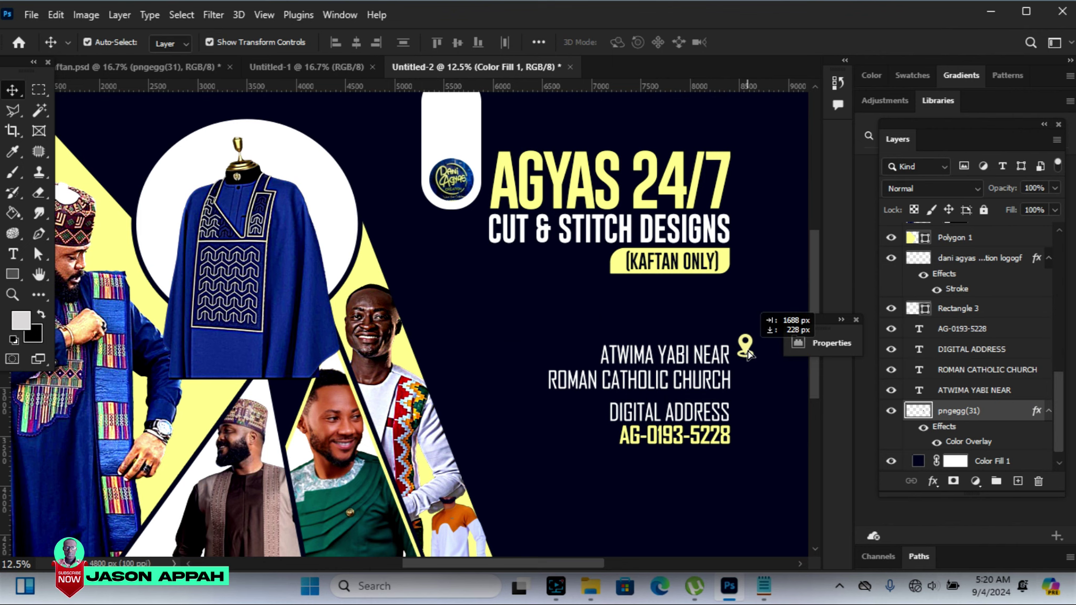
{"action": "left_click_drag", "start_coordinate": [749, 359], "coordinate": [760, 342]}
{"action": "key", "text": "ctrl+t"}
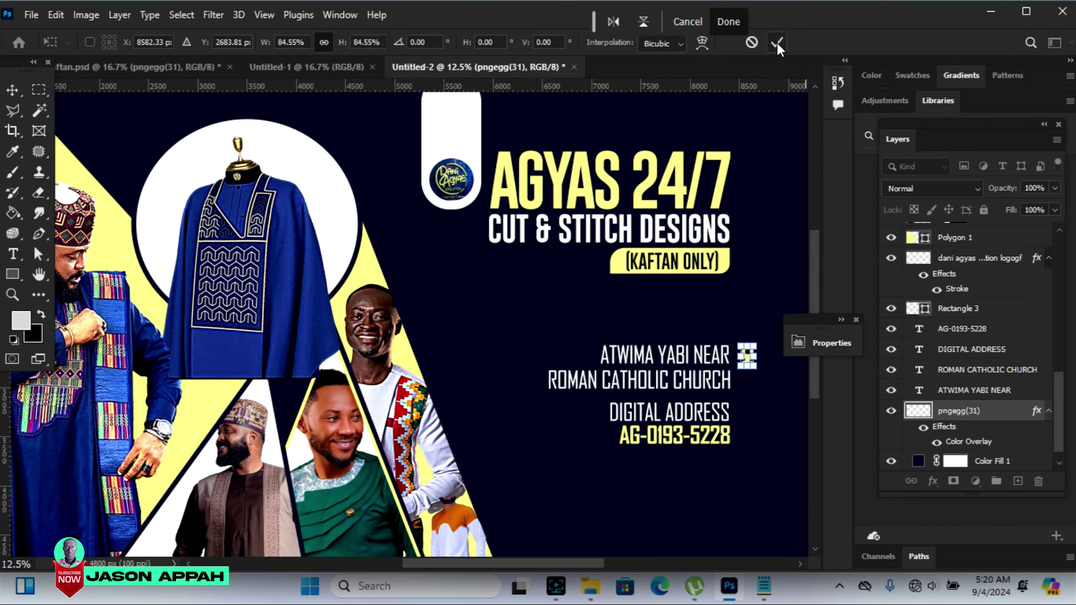
{"action": "left_click", "coordinate": [776, 43]}
{"action": "left_click", "coordinate": [752, 246]}
{"action": "left_click_drag", "start_coordinate": [757, 362], "coordinate": [594, 353]}
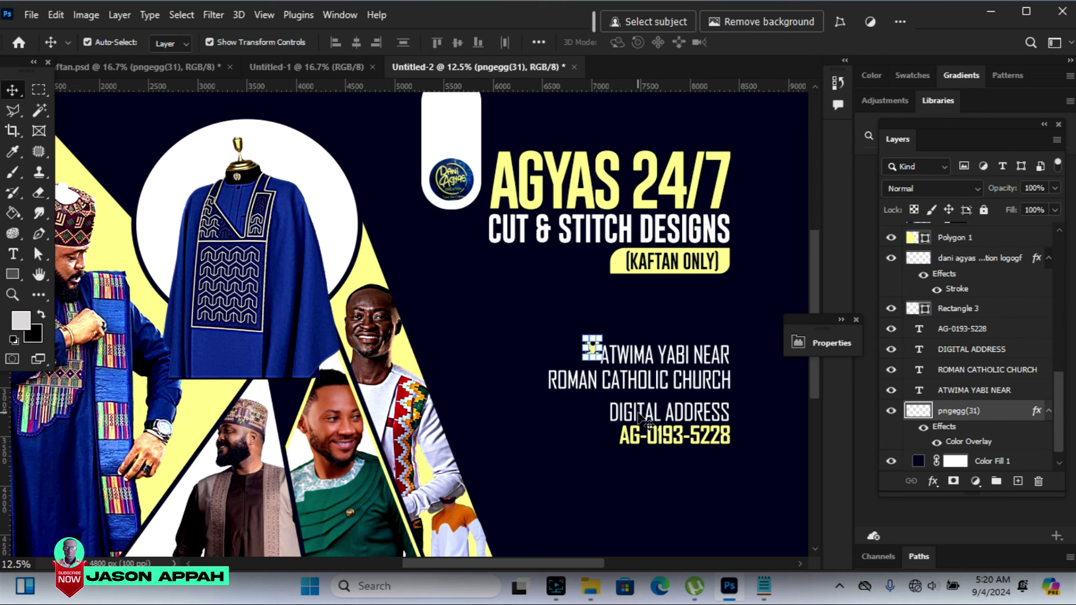
{"action": "key", "text": "shift+Down"}
{"action": "key", "text": "shift+Down"}
{"action": "key", "text": "shift+Down"}
{"action": "key", "text": "shift+Left"}
{"action": "key", "text": "shift+Left"}
{"action": "key", "text": "shift+Left"}
{"action": "key", "text": "shift+Left"}
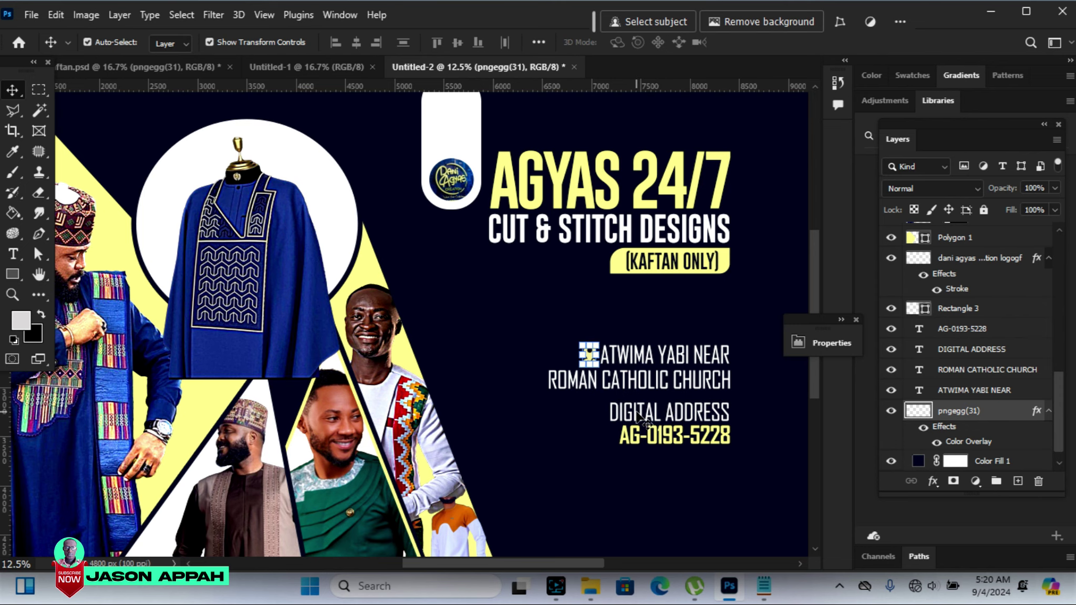
{"action": "scroll", "coordinate": [638, 415], "scroll_direction": "down", "scroll_amount": 1}
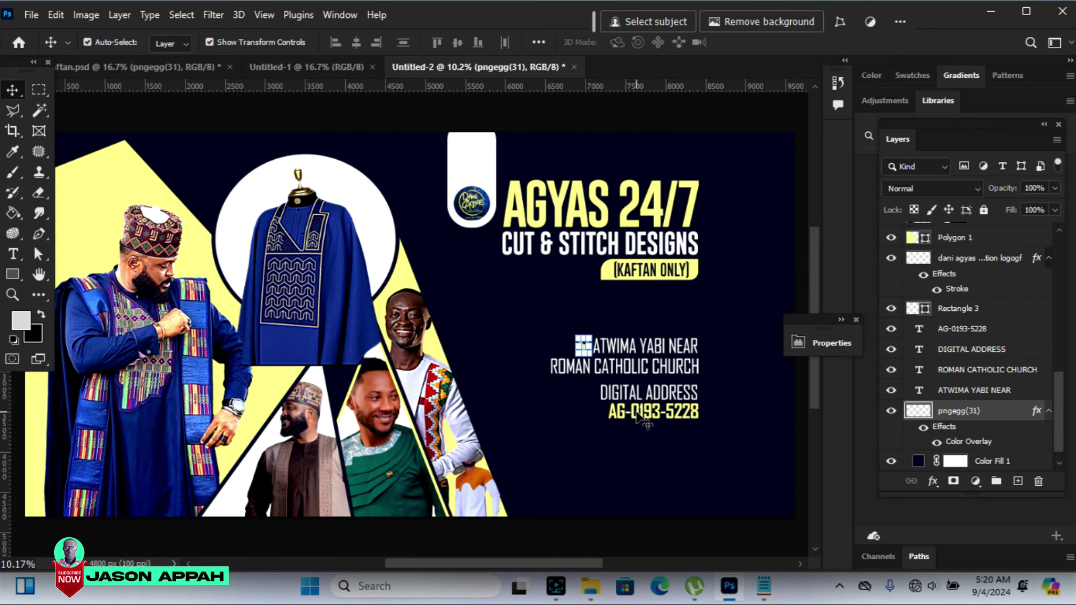
{"action": "left_click", "coordinate": [596, 540]}
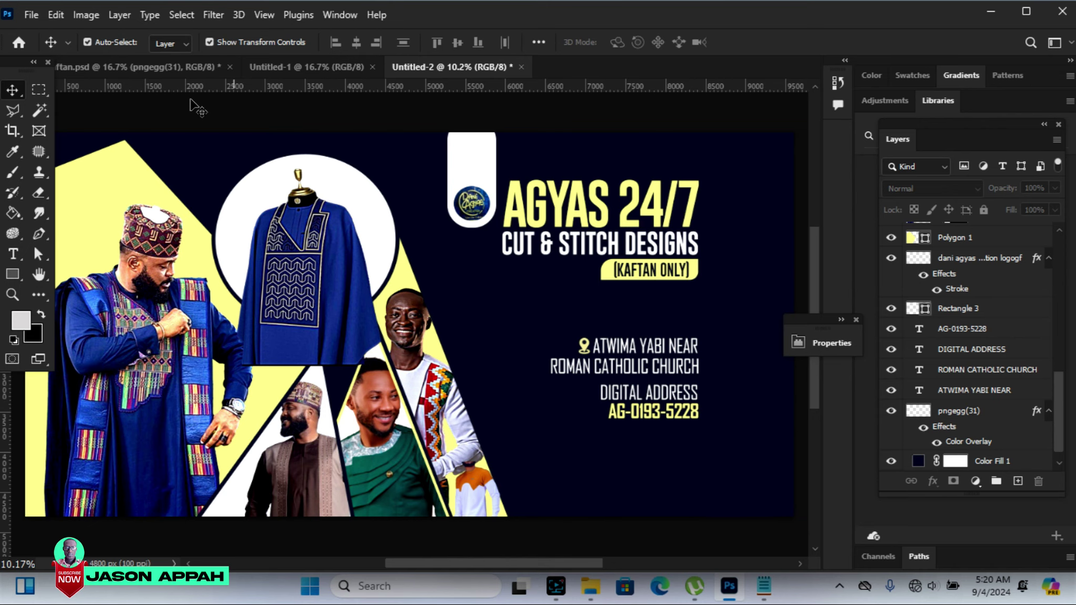
Copy the TEL line from the Notepad notes
{"action": "left_click", "coordinate": [763, 586]}
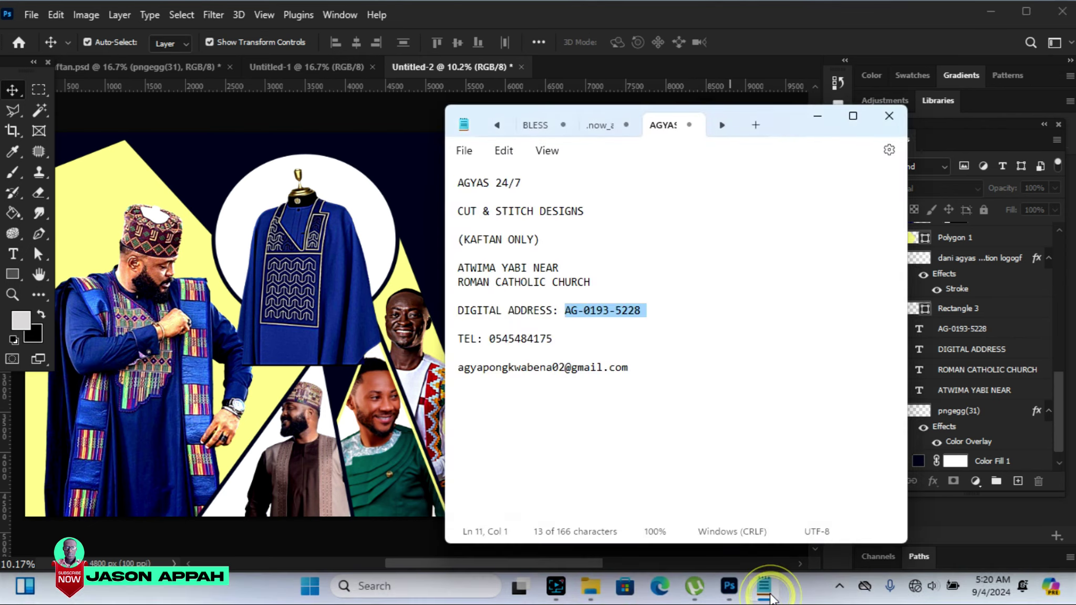
{"action": "left_click_drag", "start_coordinate": [459, 339], "coordinate": [551, 339]}
{"action": "right_click", "coordinate": [549, 340]}
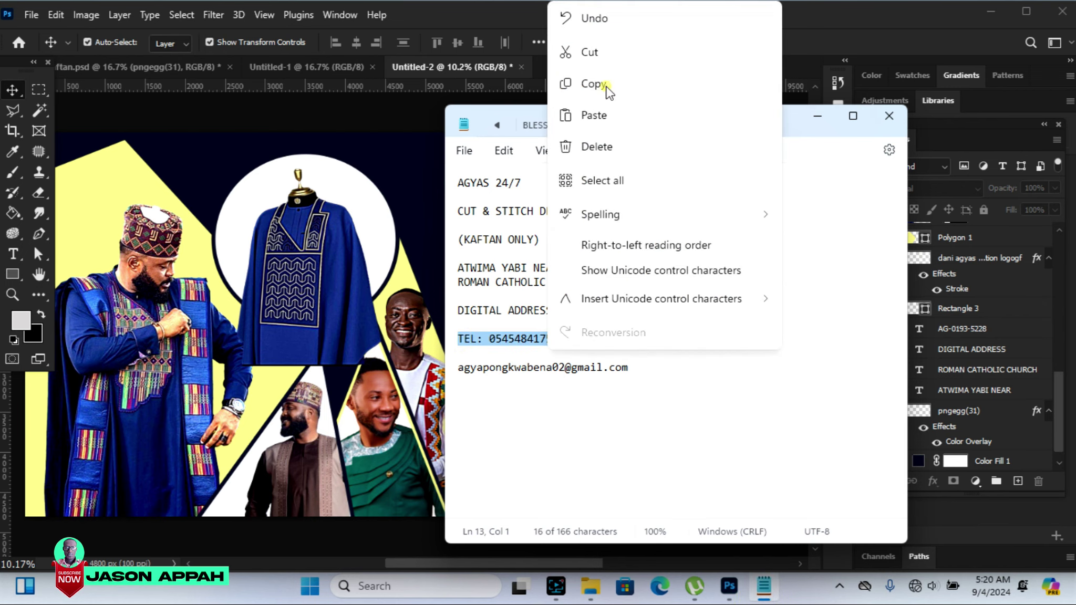
{"action": "left_click", "coordinate": [594, 84]}
Paste the TEL line into a new text layer near the flyer's bottom
{"action": "left_click", "coordinate": [12, 254]}
{"action": "left_click", "coordinate": [13, 254]}
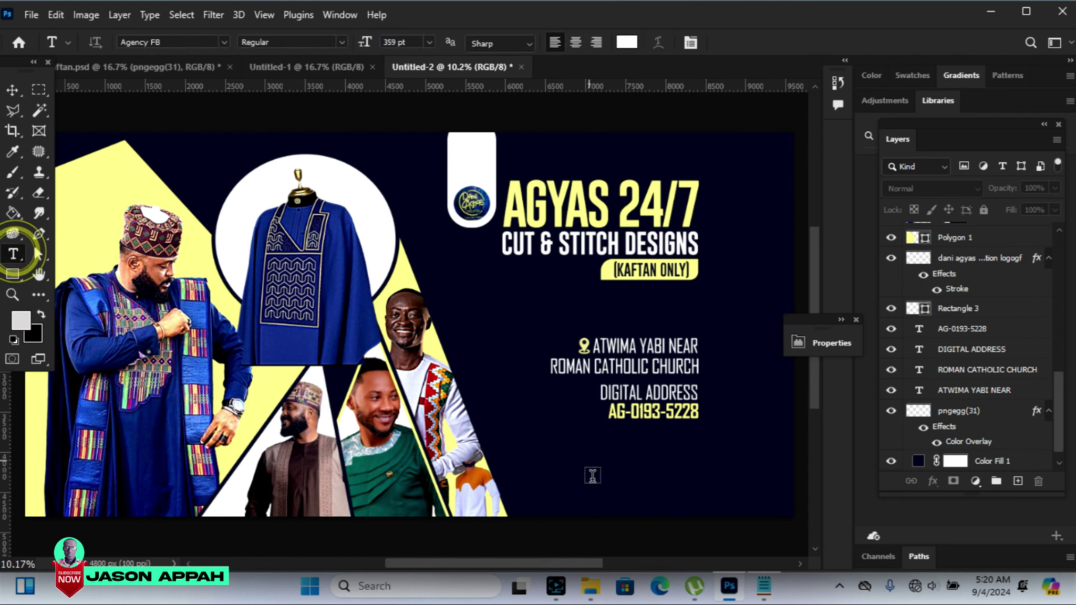
{"action": "left_click", "coordinate": [525, 462]}
{"action": "right_click", "coordinate": [528, 462]}
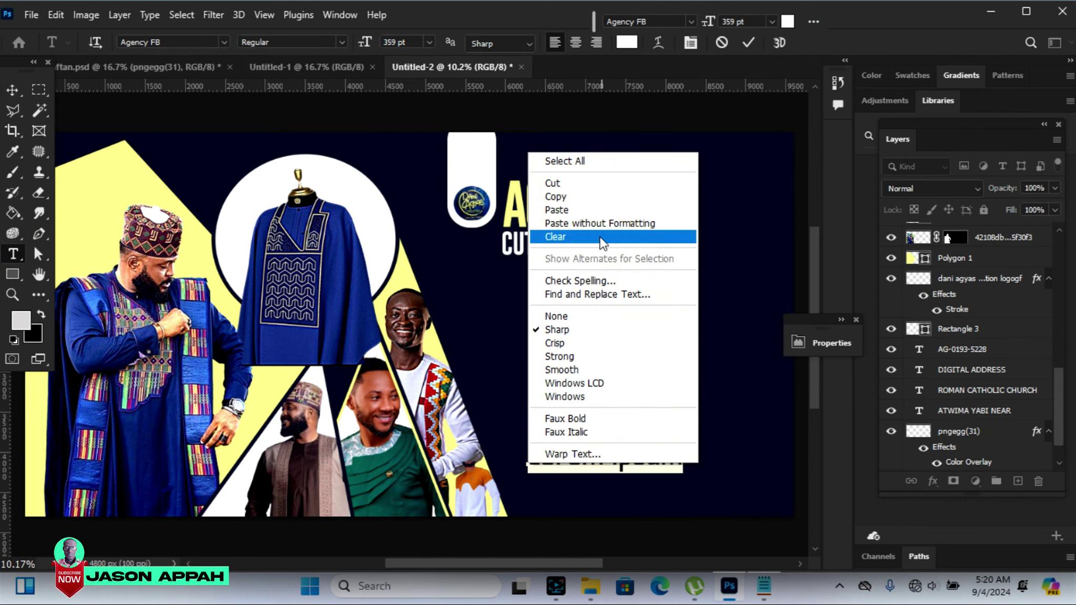
{"action": "left_click", "coordinate": [583, 210]}
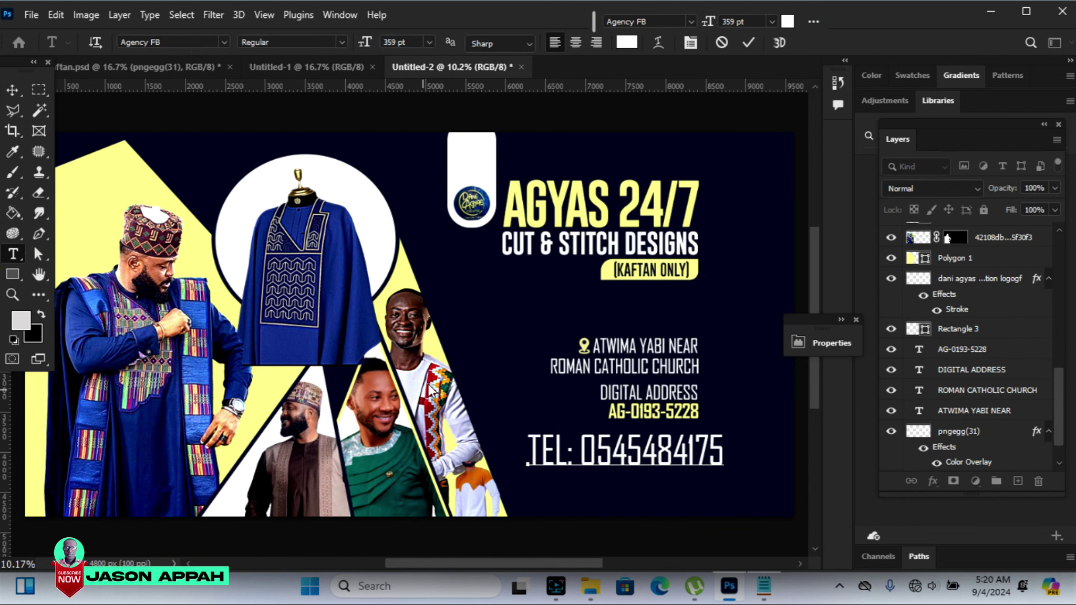
{"action": "left_click", "coordinate": [12, 90]}
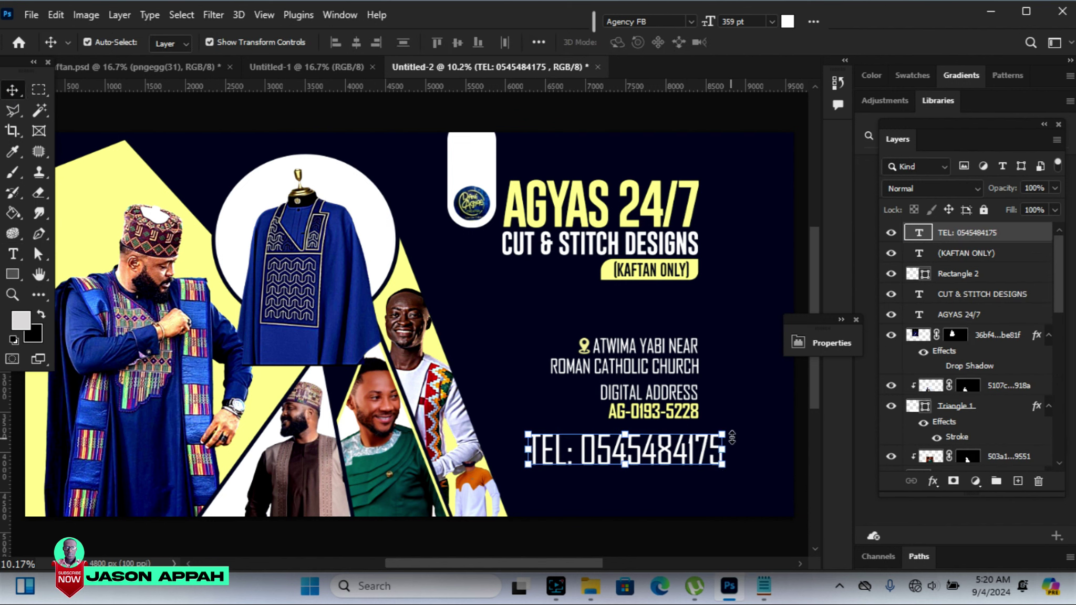
Shrink the TEL text, nudge it up, and colour it the heading's yellow
{"action": "mouse_move", "coordinate": [725, 432]}
{"action": "left_mouse_down"}
{"action": "mouse_move", "coordinate": [678, 479]}
{"action": "mouse_move", "coordinate": [666, 476]}
{"action": "mouse_move", "coordinate": [676, 466]}
{"action": "left_mouse_up"}
{"action": "key", "text": "Return"}
{"action": "key", "text": "shift+Up"}
{"action": "key", "text": "shift+Up"}
{"action": "key", "text": "shift+Up"}
{"action": "key", "text": "shift+Up"}
{"action": "key", "text": "shift+Up"}
{"action": "key", "text": "shift+Up"}
{"action": "key", "text": "shift+Up"}
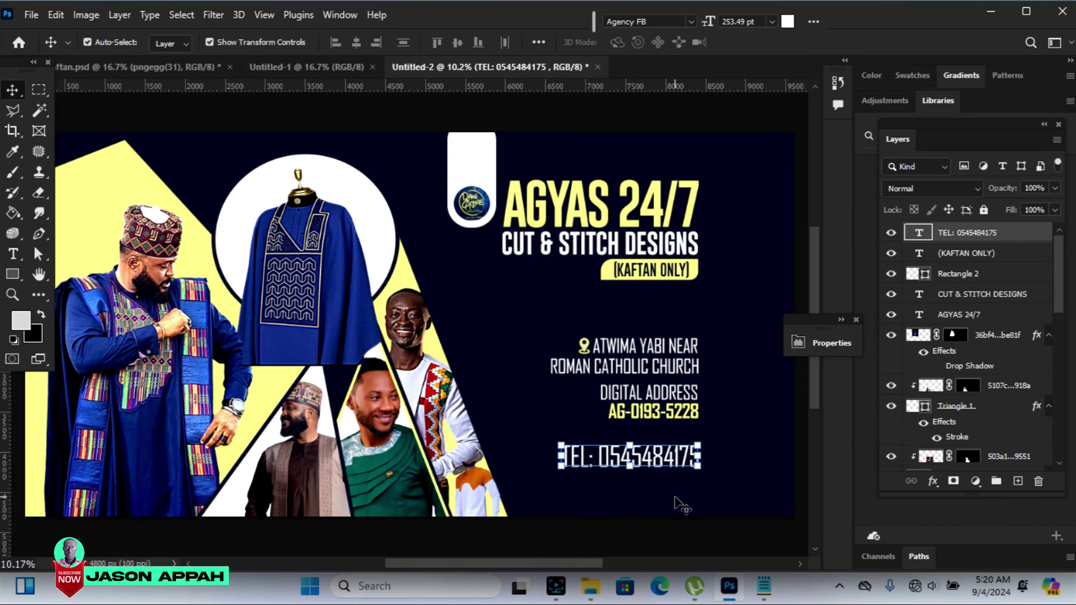
{"action": "left_click", "coordinate": [788, 21]}
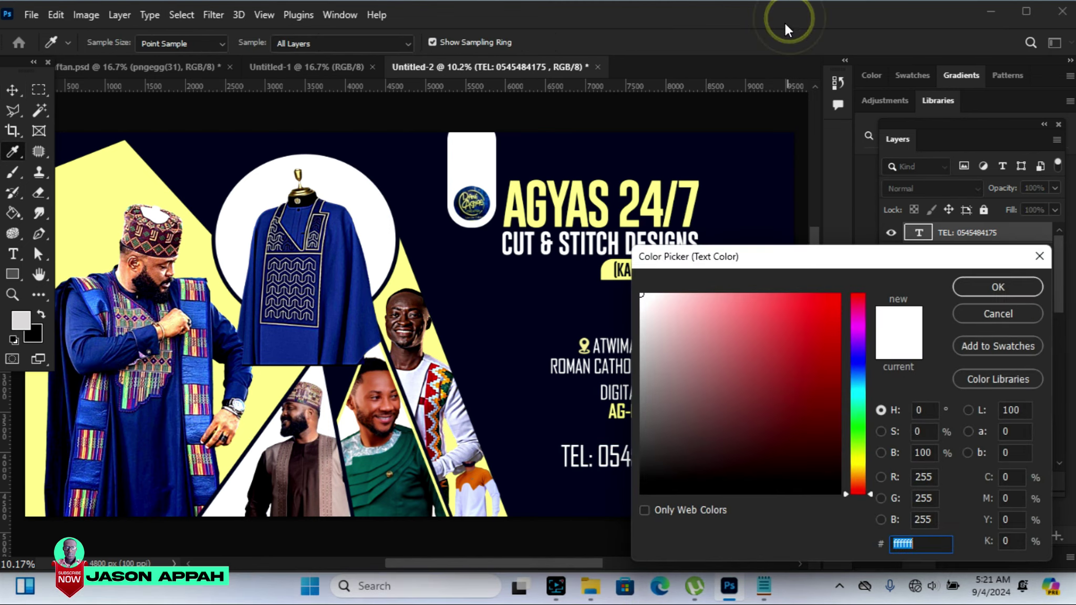
{"action": "left_click", "coordinate": [568, 192]}
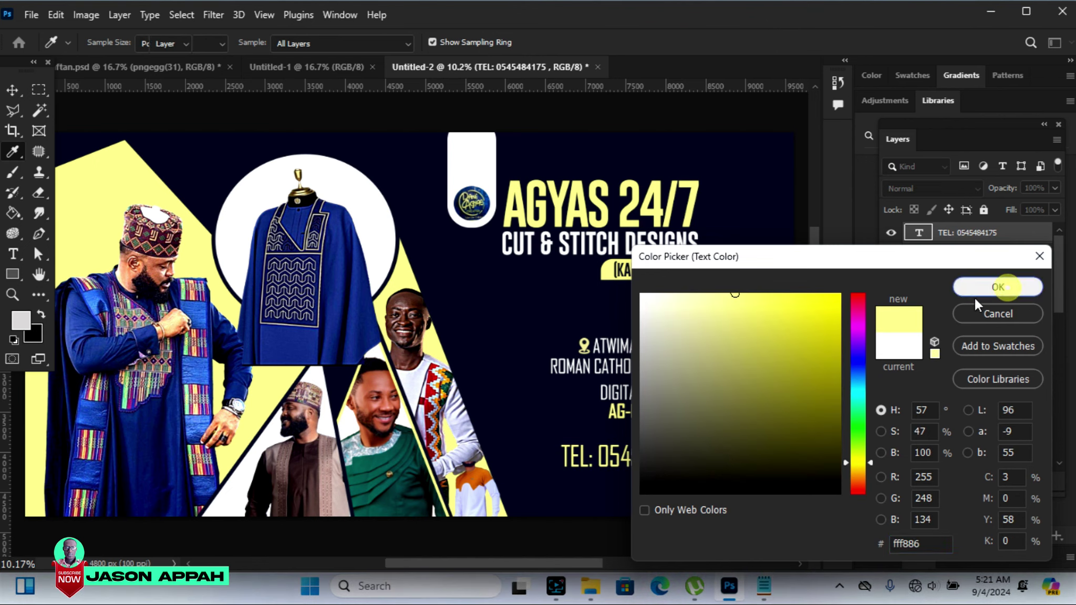
{"action": "left_click", "coordinate": [977, 289]}
{"action": "left_click", "coordinate": [762, 535]}
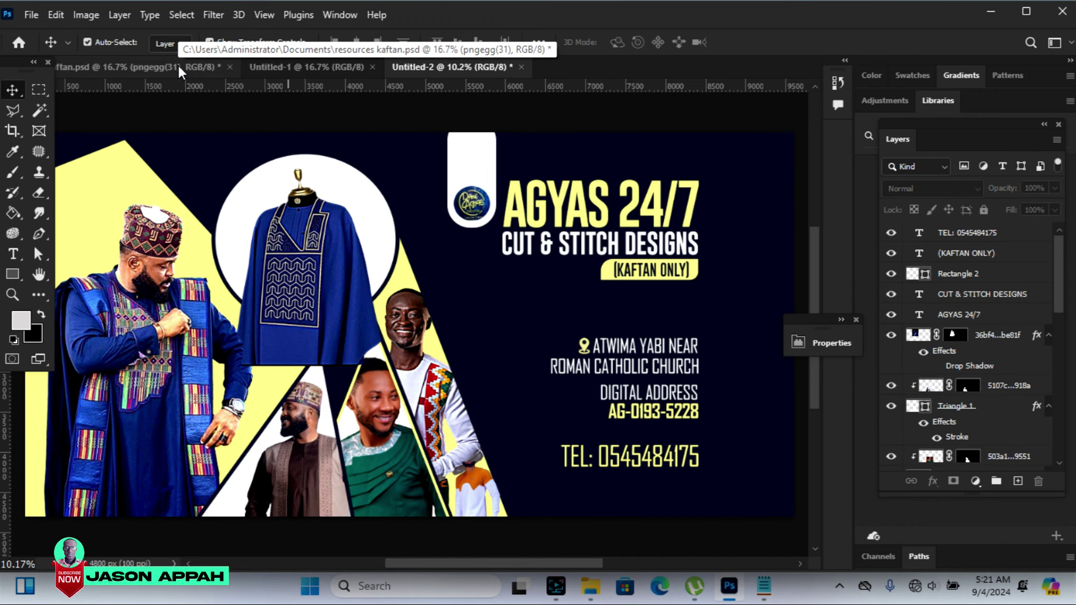
Copy the email address line from the Notepad notes
{"action": "left_click", "coordinate": [165, 67]}
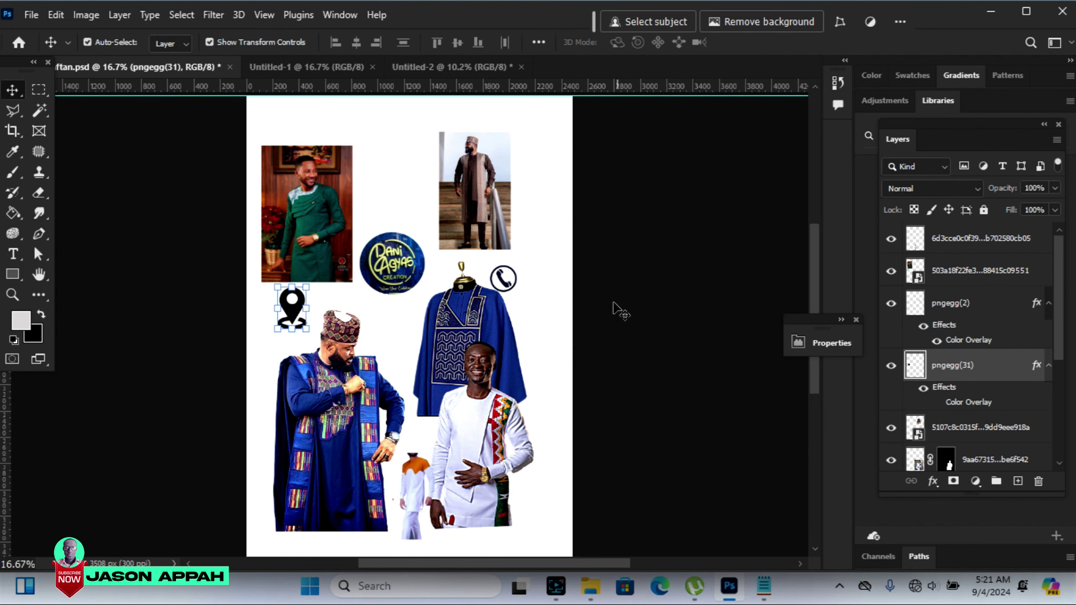
{"action": "left_click", "coordinate": [436, 68]}
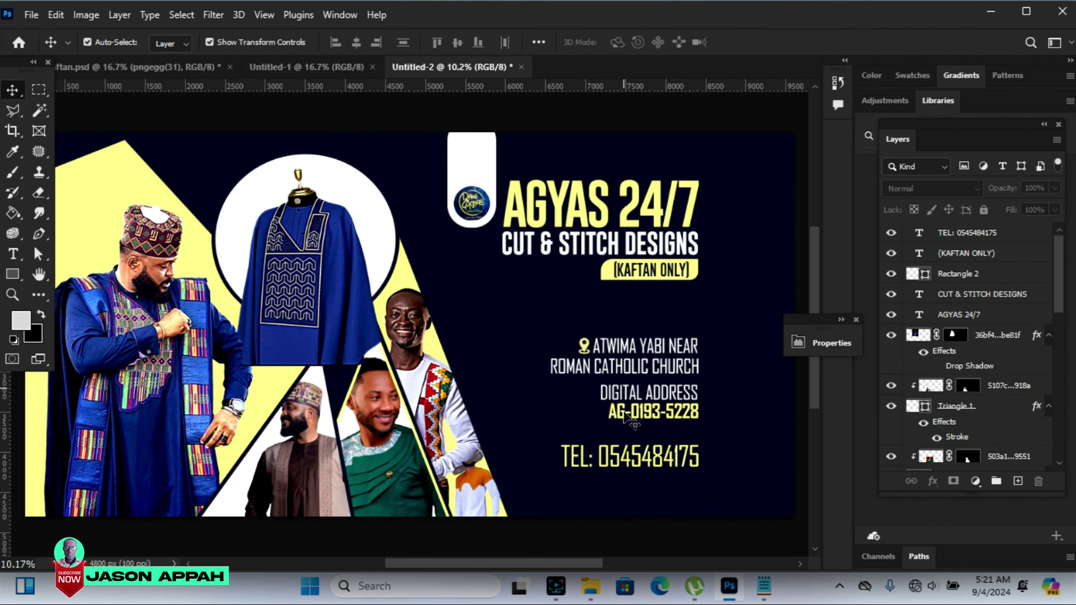
{"action": "left_click", "coordinate": [763, 586]}
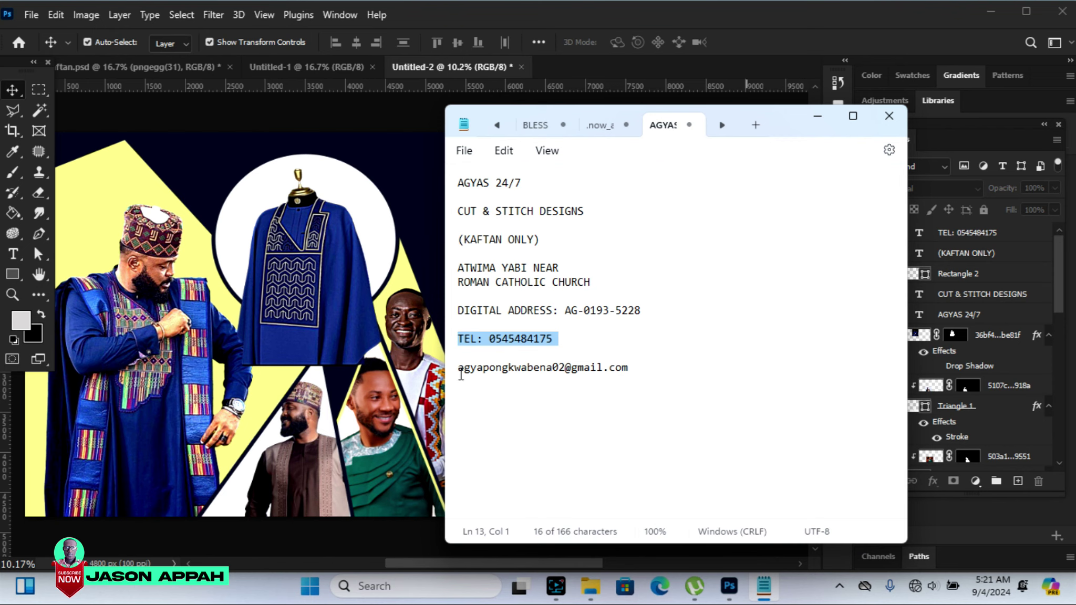
{"action": "left_click_drag", "start_coordinate": [458, 368], "coordinate": [630, 367]}
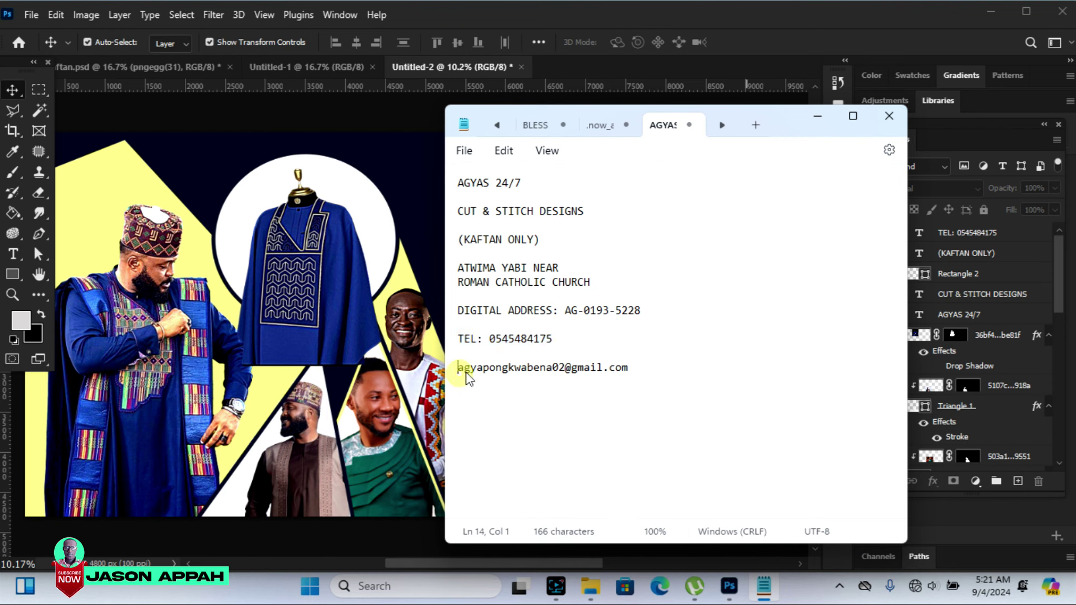
{"action": "right_click", "coordinate": [630, 370]}
{"action": "left_click", "coordinate": [674, 99]}
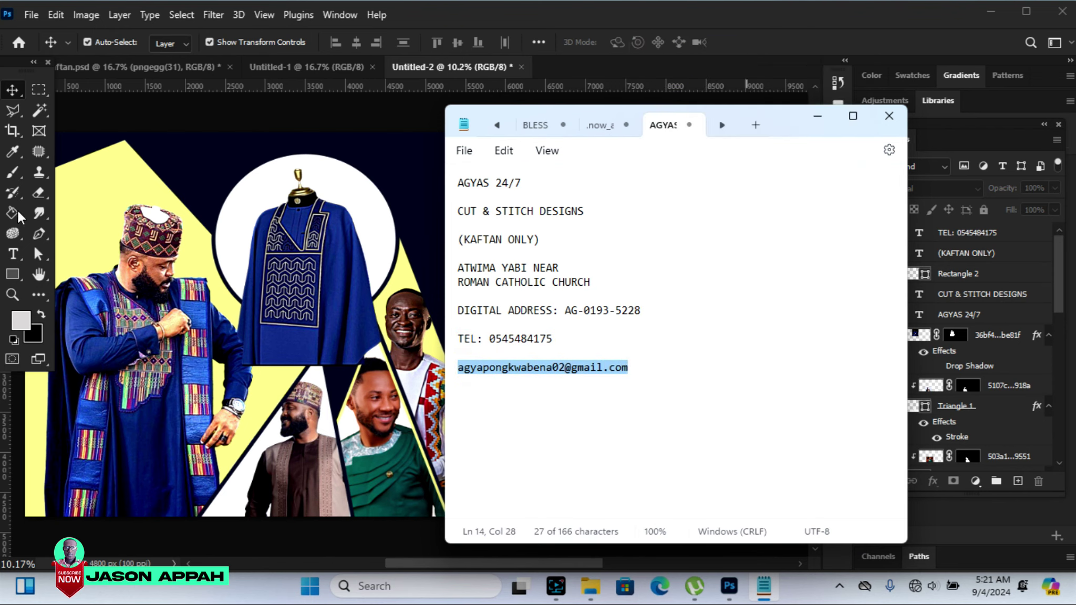
Paste the email address into a new text layer below the TEL line
{"action": "left_click", "coordinate": [13, 254]}
{"action": "left_click", "coordinate": [12, 254]}
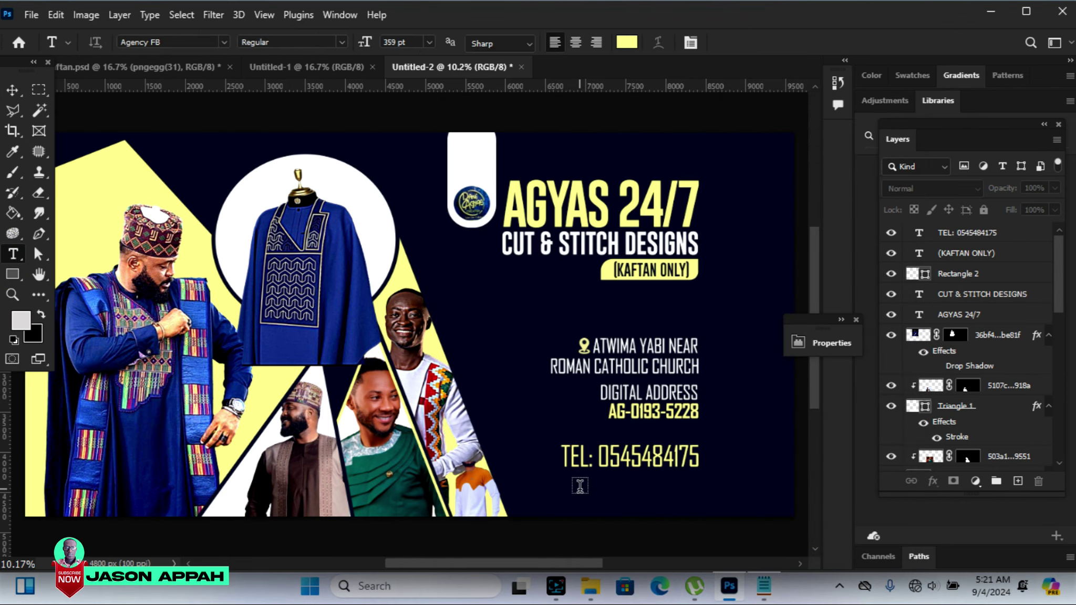
{"action": "left_click", "coordinate": [580, 486]}
{"action": "right_click", "coordinate": [592, 485]}
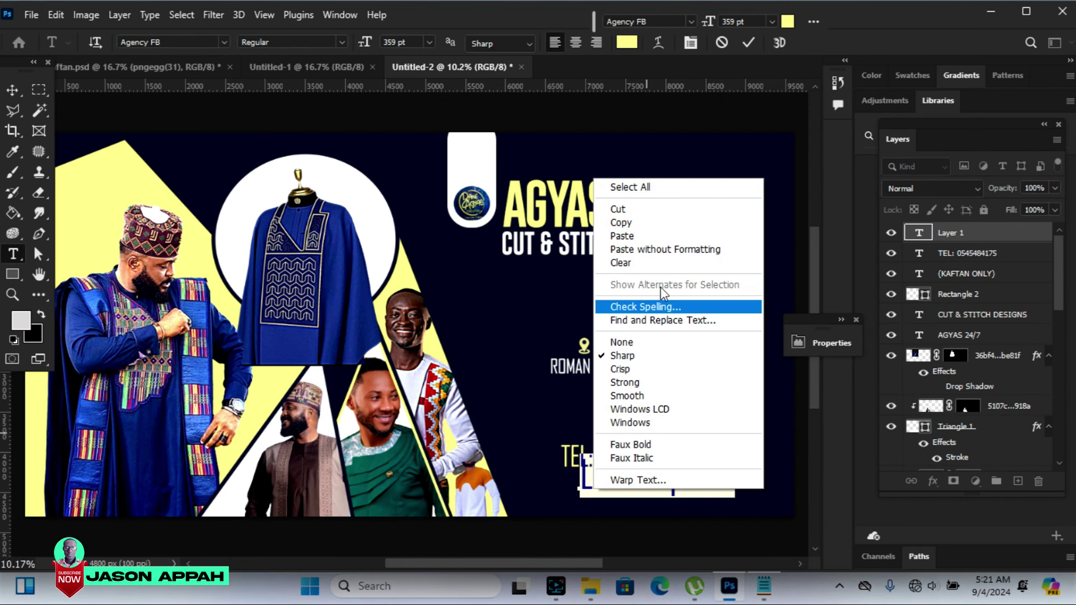
{"action": "left_click", "coordinate": [647, 236]}
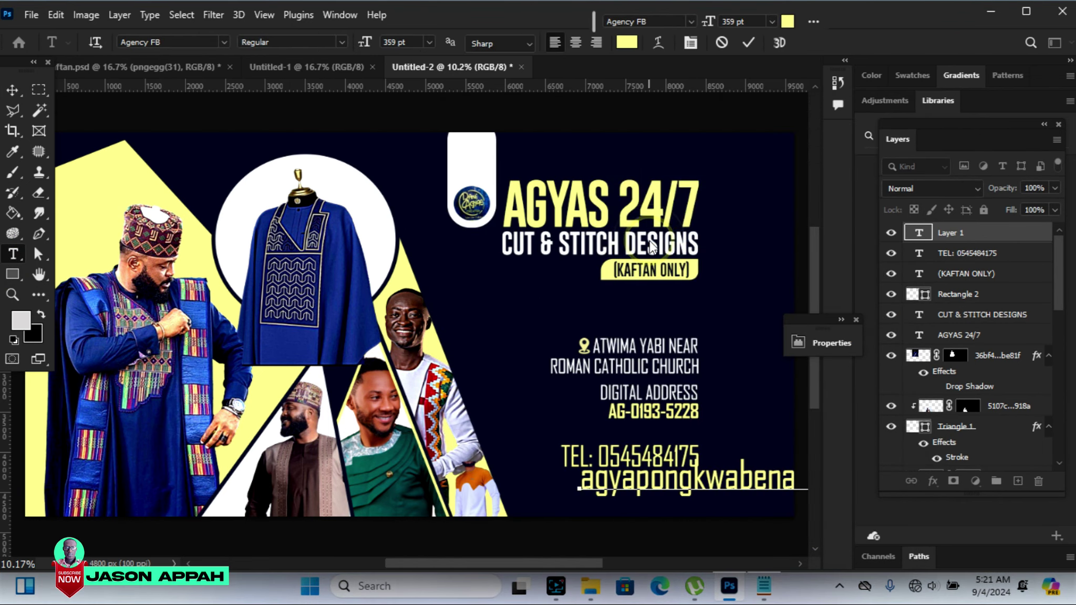
{"action": "left_click", "coordinate": [12, 90]}
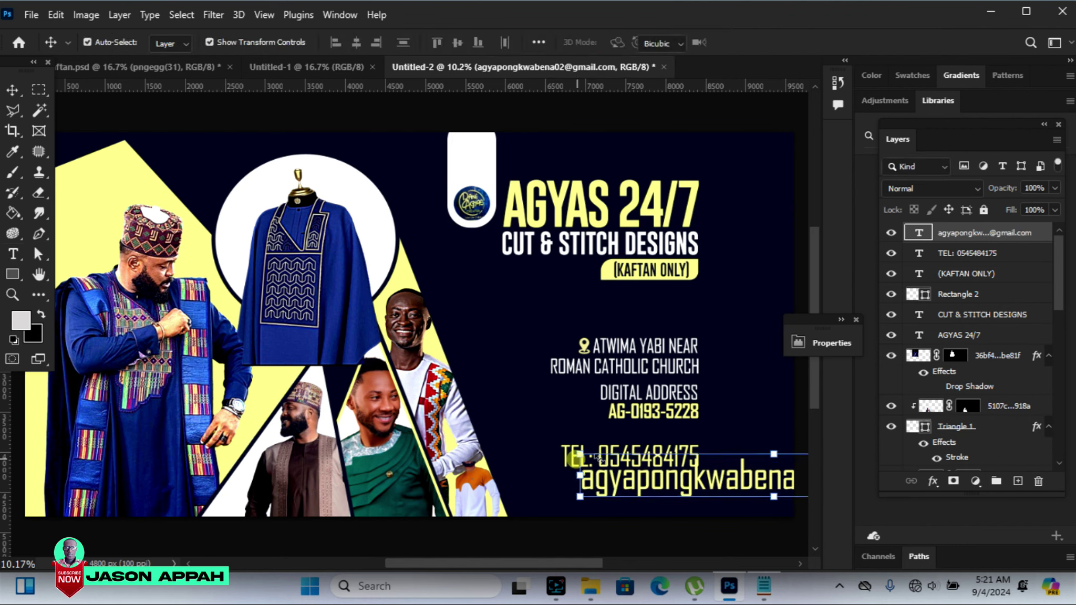
Shrink the email text and colour it white
{"action": "mouse_move", "coordinate": [580, 458]}
{"action": "left_mouse_down"}
{"action": "mouse_move", "coordinate": [719, 469]}
{"action": "mouse_move", "coordinate": [582, 480]}
{"action": "left_mouse_up"}
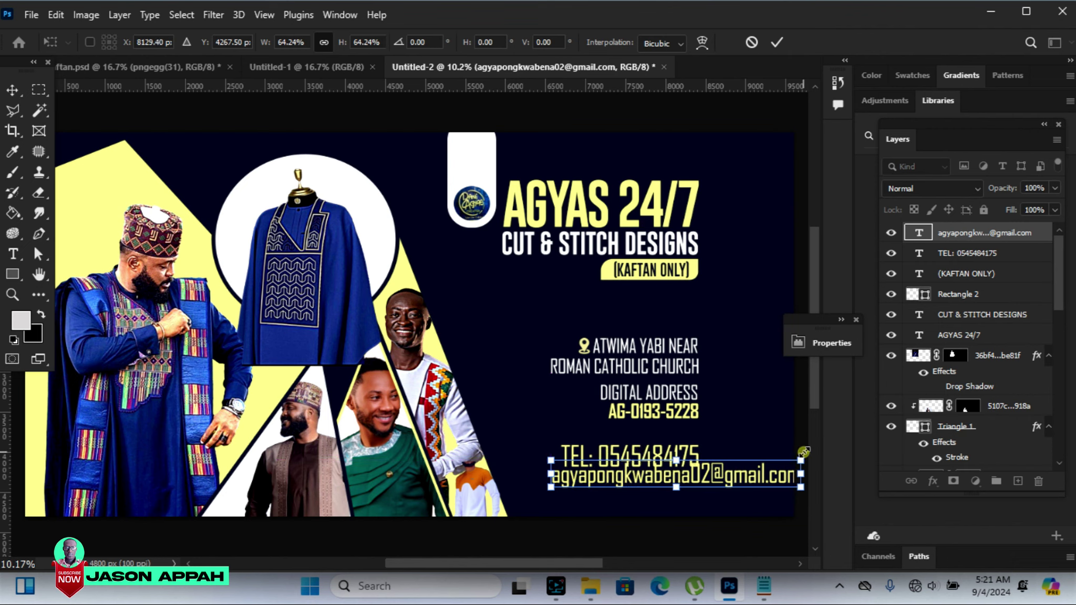
{"action": "left_click_drag", "start_coordinate": [804, 452], "coordinate": [717, 482]}
{"action": "key", "text": "Return"}
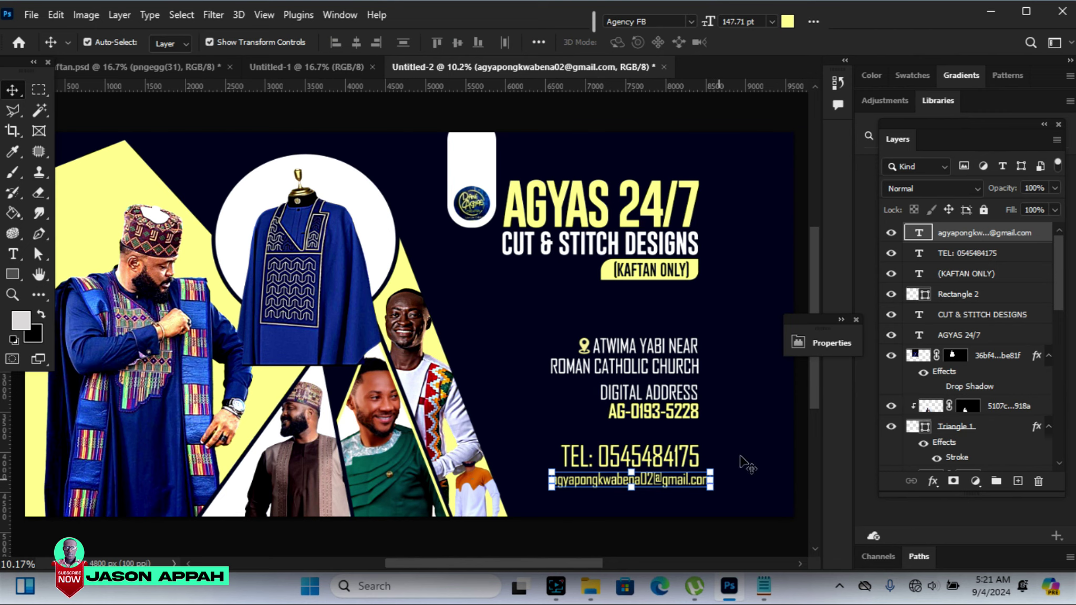
{"action": "left_click", "coordinate": [786, 21]}
{"action": "left_click", "coordinate": [472, 138]}
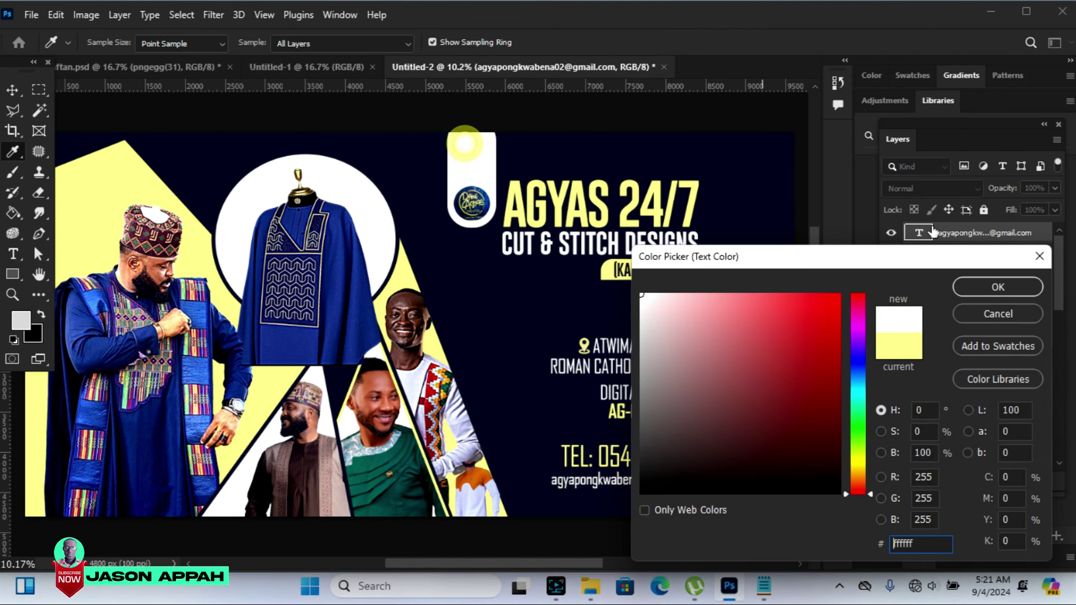
{"action": "left_click", "coordinate": [1012, 284]}
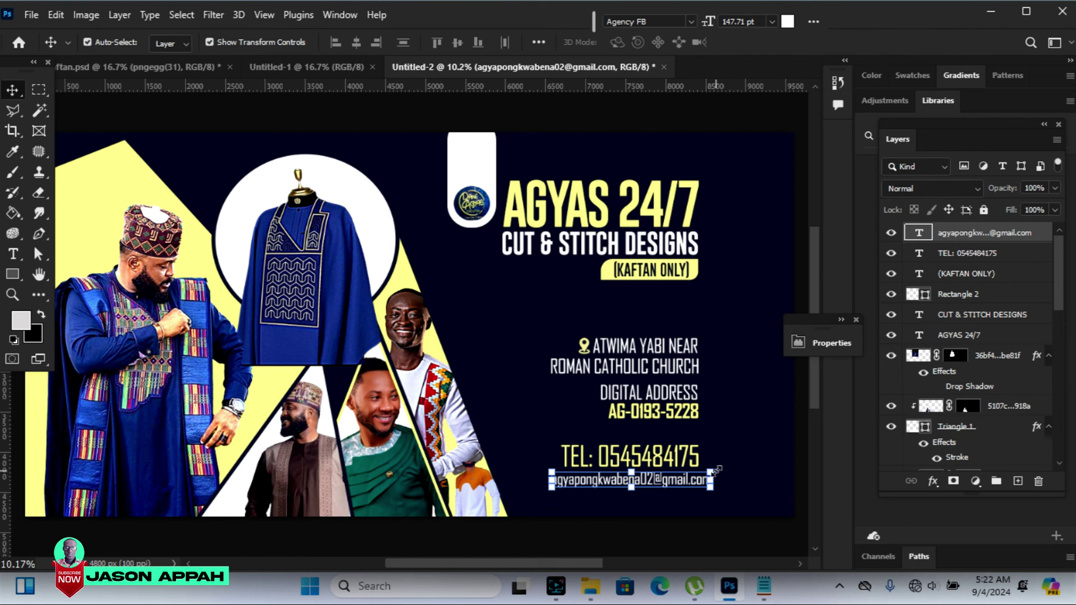
Shrink the email line slightly more and nudge it into place under the phone number
{"action": "left_click_drag", "start_coordinate": [710, 472], "coordinate": [709, 470]}
{"action": "key", "text": "Return"}
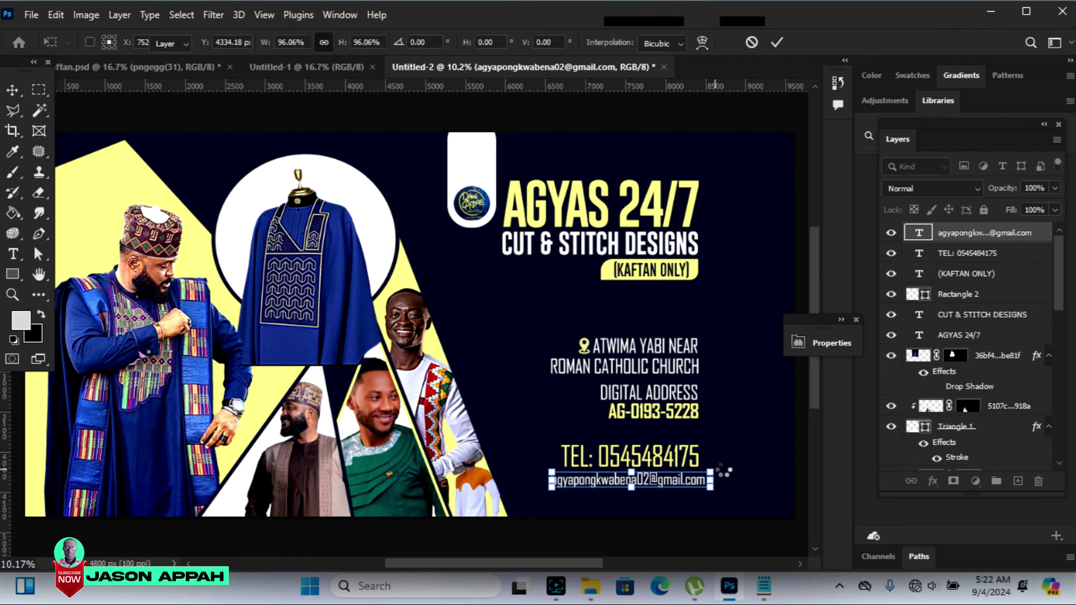
{"action": "key", "text": "shift+Up"}
{"action": "key", "text": "shift+Up"}
{"action": "key", "text": "shift+Up"}
{"action": "key", "text": "shift+Left"}
{"action": "key", "text": "shift+Left"}
{"action": "key", "text": "shift+Left"}
{"action": "left_click", "coordinate": [724, 554]}
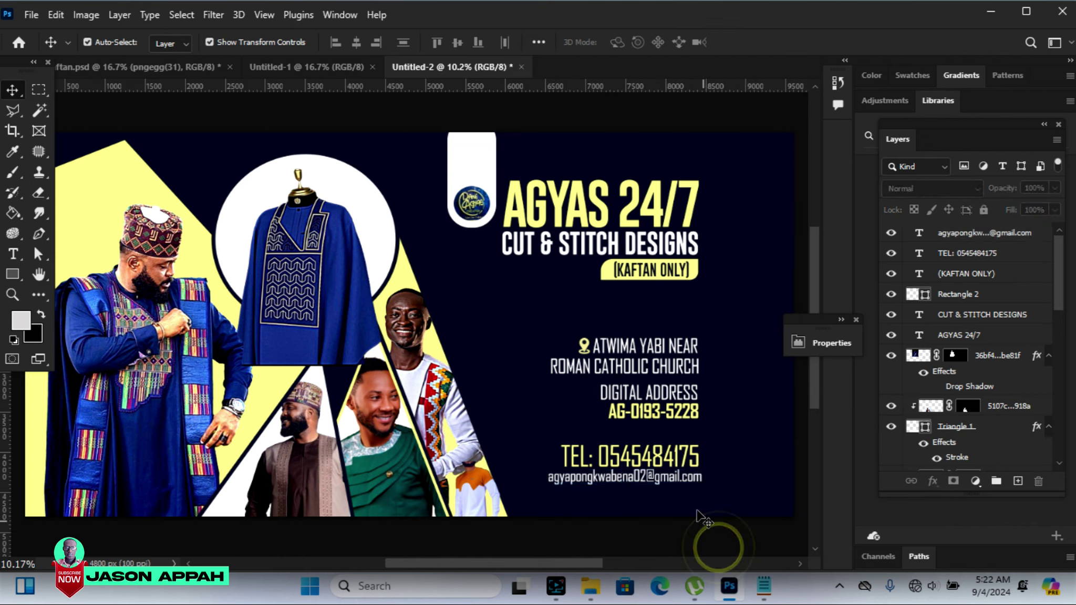
{"action": "left_click", "coordinate": [666, 479]}
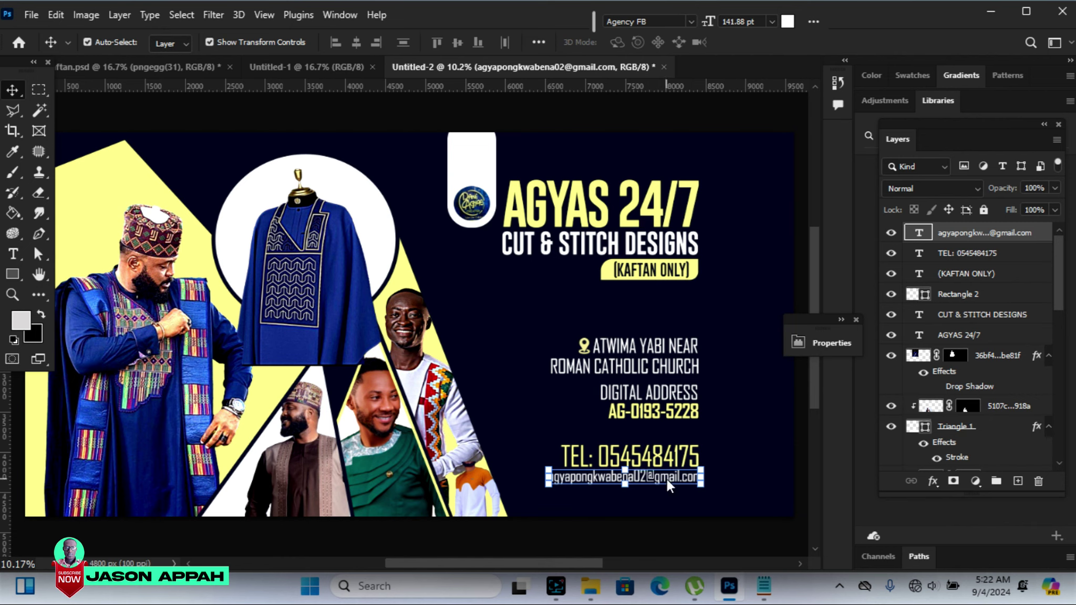
{"action": "key", "text": "shift+Down"}
{"action": "key", "text": "shift+Down"}
{"action": "key", "text": "shift+Down"}
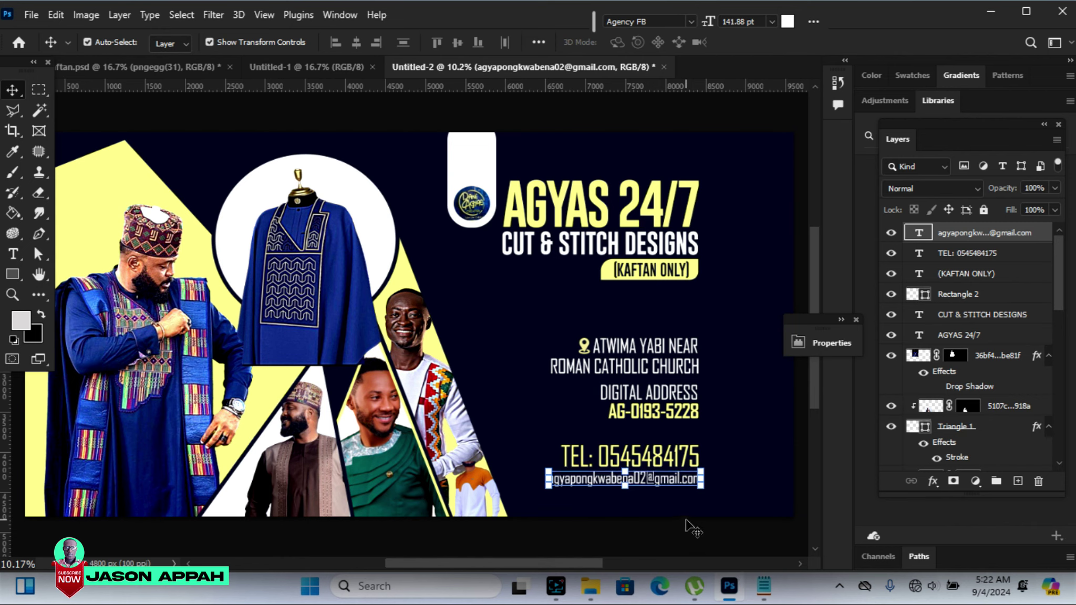
{"action": "left_click", "coordinate": [685, 527]}
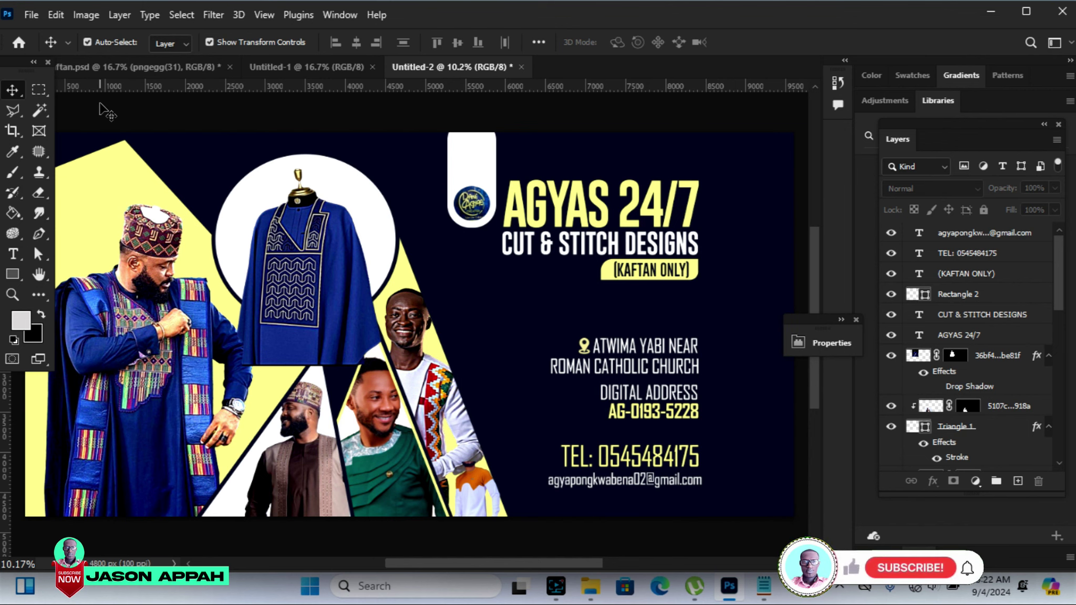
Zoom out with the Zoom tool and pan until the whole flyer is centred
{"action": "left_click", "coordinate": [18, 298]}
{"action": "left_click", "coordinate": [116, 42]}
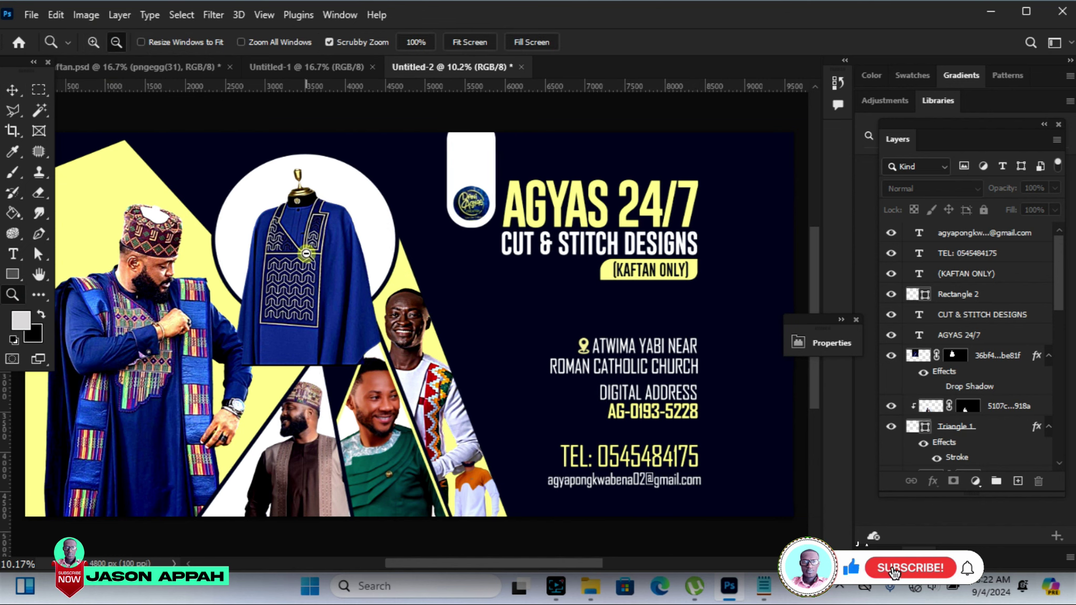
{"action": "left_click", "coordinate": [306, 254]}
{"action": "left_click_drag", "start_coordinate": [511, 565], "coordinate": [501, 568]}
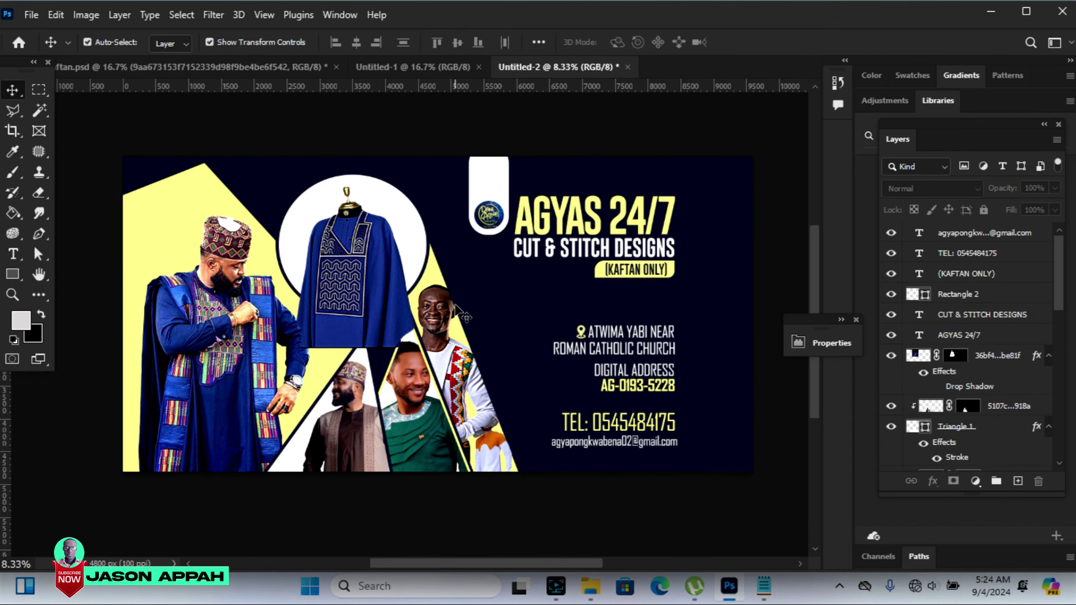
Set the kaftan photo's drop shadow to 26% opacity and 34% spread
{"action": "left_click", "coordinate": [381, 277]}
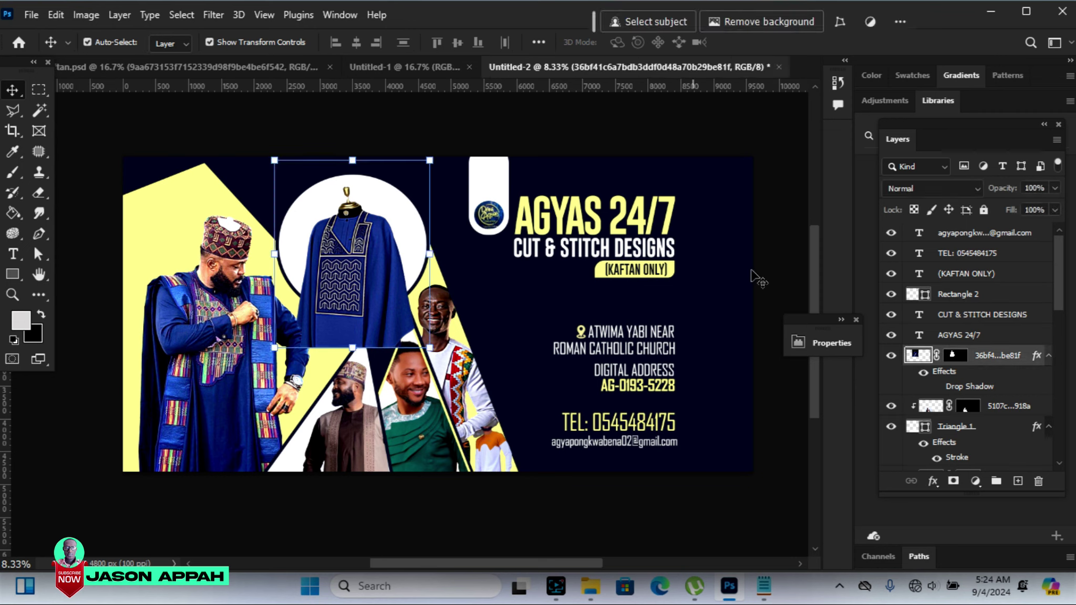
{"action": "left_click", "coordinate": [931, 481]}
{"action": "left_click", "coordinate": [965, 538]}
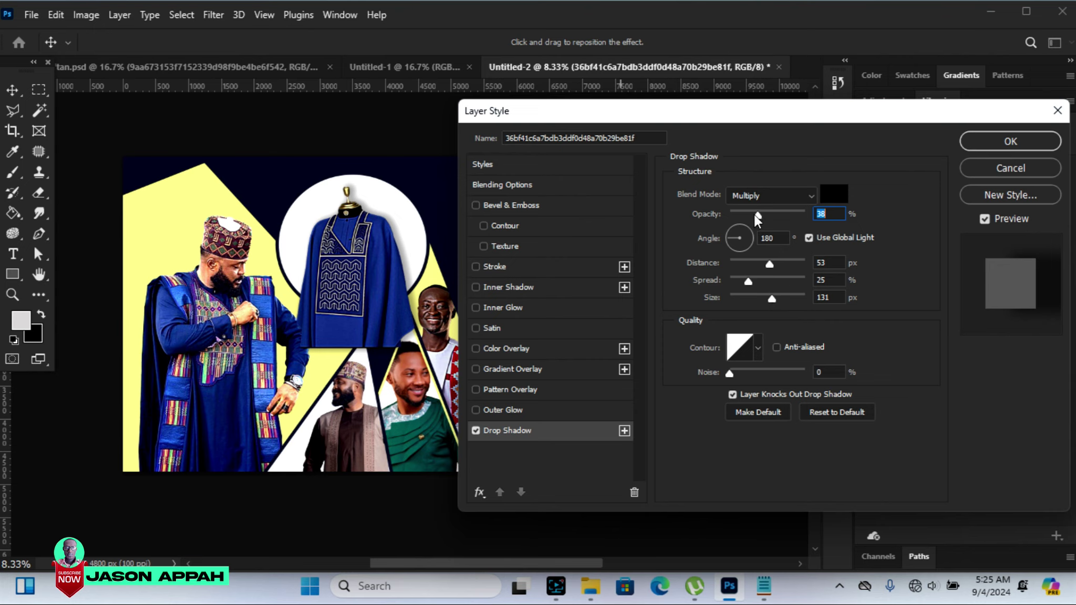
{"action": "left_click_drag", "start_coordinate": [760, 215], "coordinate": [750, 216]}
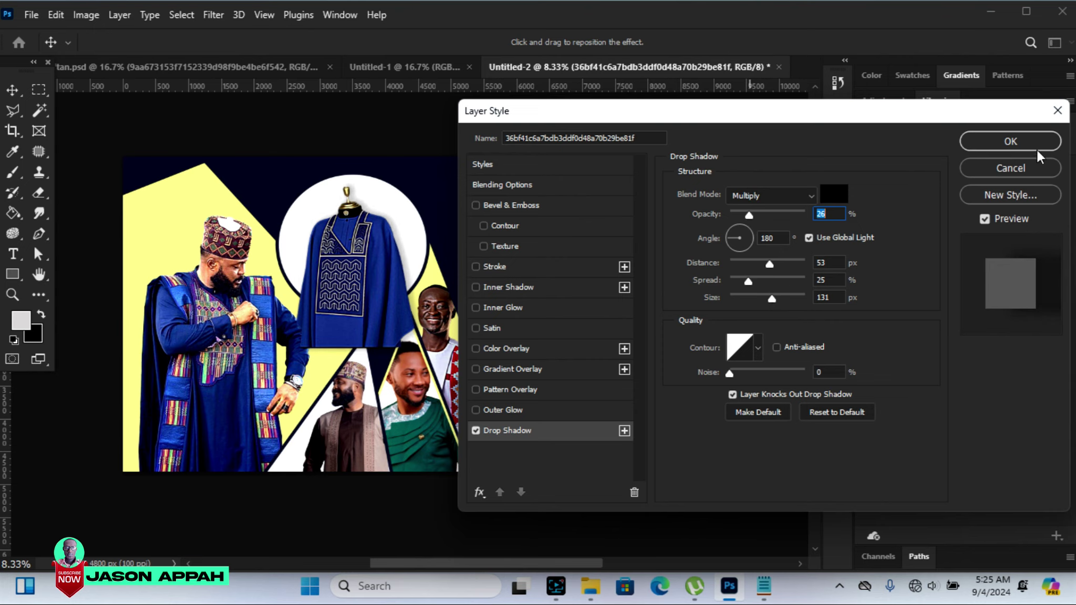
{"action": "left_click", "coordinate": [758, 282]}
{"action": "left_click_drag", "start_coordinate": [758, 281], "coordinate": [757, 280]}
{"action": "left_click", "coordinate": [985, 138]}
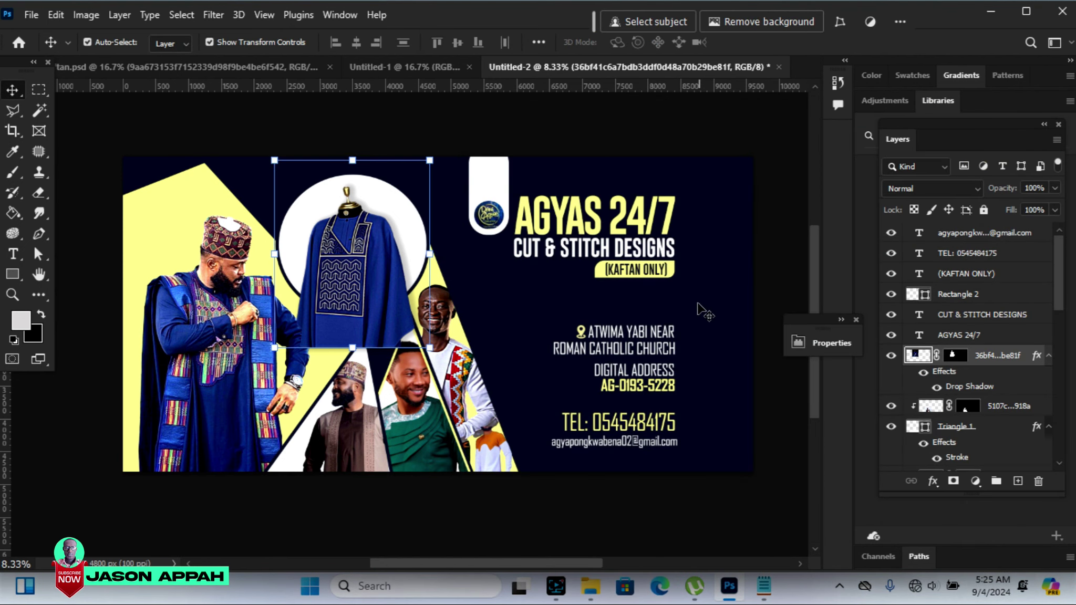
Drag the man-in-white photo from kaftan.psd onto the flyer, enlarge it, and move it up
{"action": "left_click", "coordinate": [184, 67]}
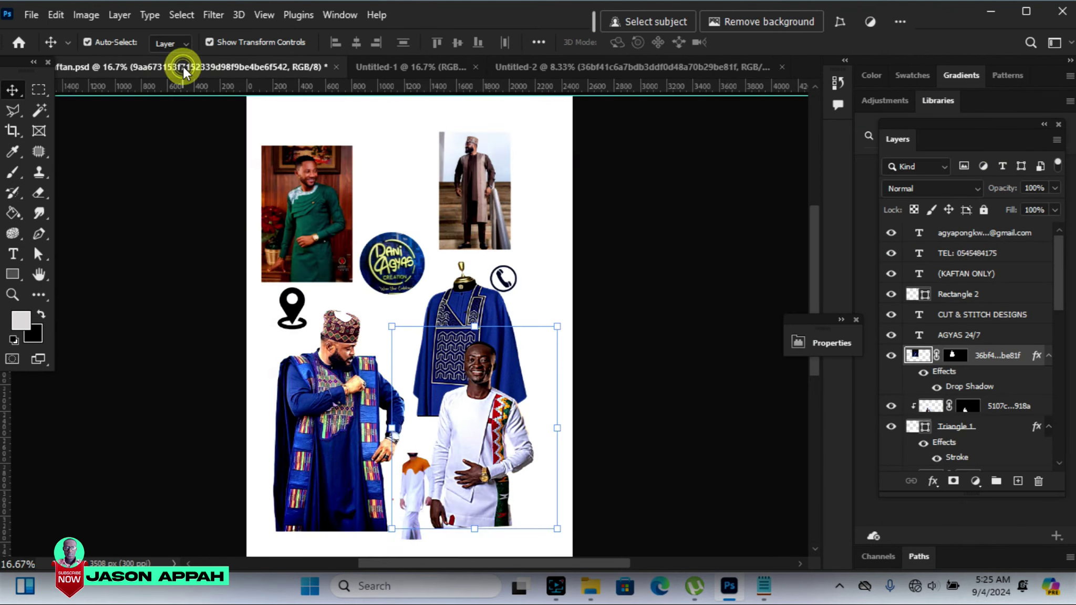
{"action": "left_click_drag", "start_coordinate": [478, 421], "coordinate": [620, 74]}
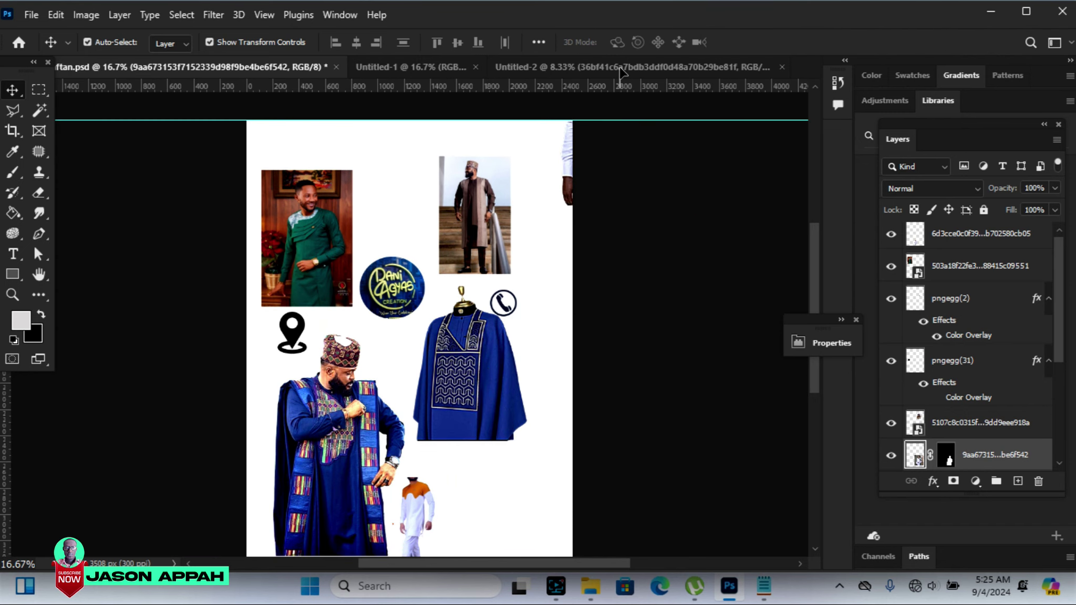
{"action": "left_click", "coordinate": [620, 69]}
{"action": "left_click_drag", "start_coordinate": [570, 269], "coordinate": [571, 268]}
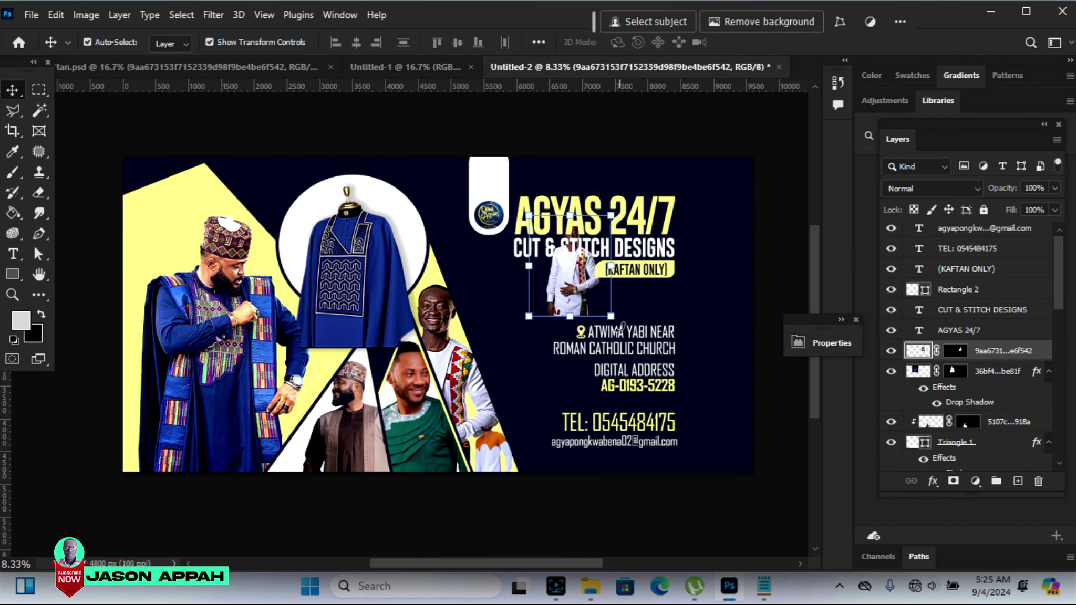
{"action": "left_click_drag", "start_coordinate": [611, 316], "coordinate": [754, 492]}
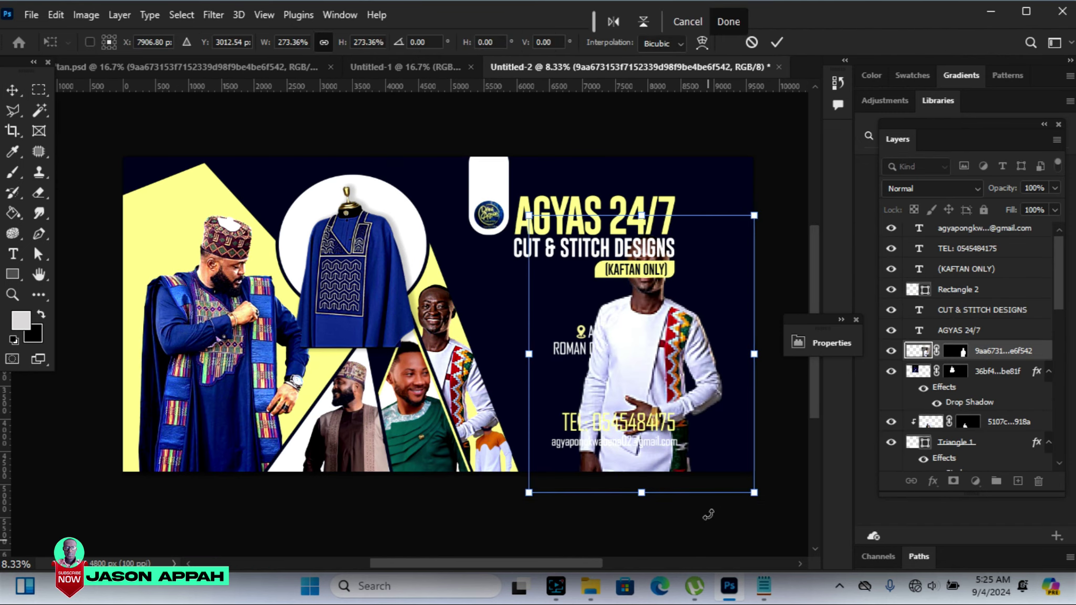
{"action": "left_click", "coordinate": [777, 42]}
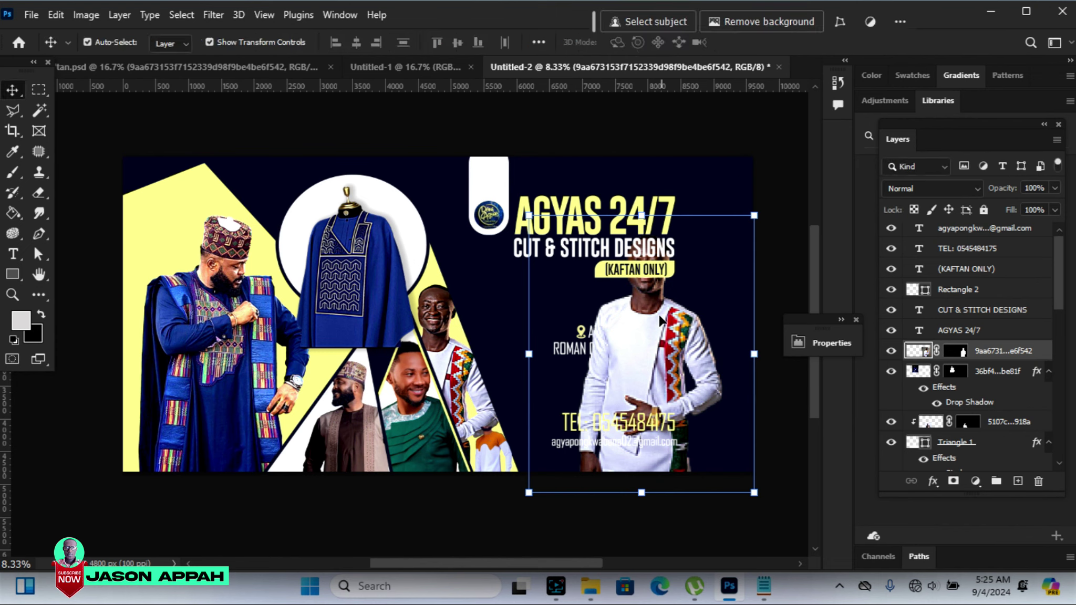
{"action": "left_click_drag", "start_coordinate": [656, 349], "coordinate": [666, 301]}
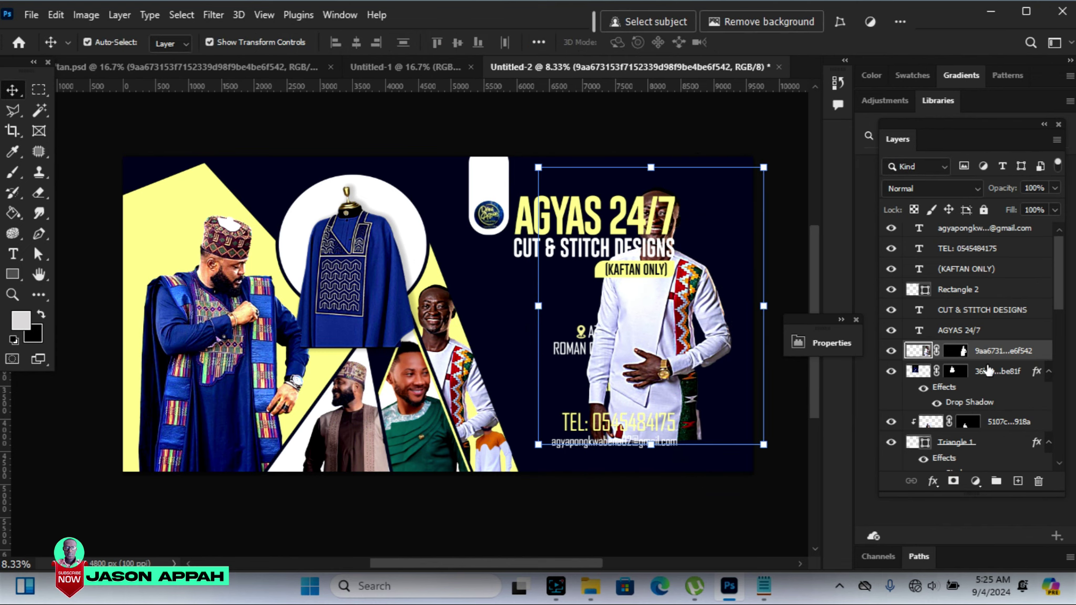
Move the man-in-white photo above Color Fill 1 and scale it to about 140%
{"action": "mouse_move", "coordinate": [1002, 360]}
{"action": "left_mouse_down"}
{"action": "mouse_move", "coordinate": [976, 496]}
{"action": "mouse_move", "coordinate": [991, 403]}
{"action": "mouse_move", "coordinate": [966, 418]}
{"action": "left_mouse_up"}
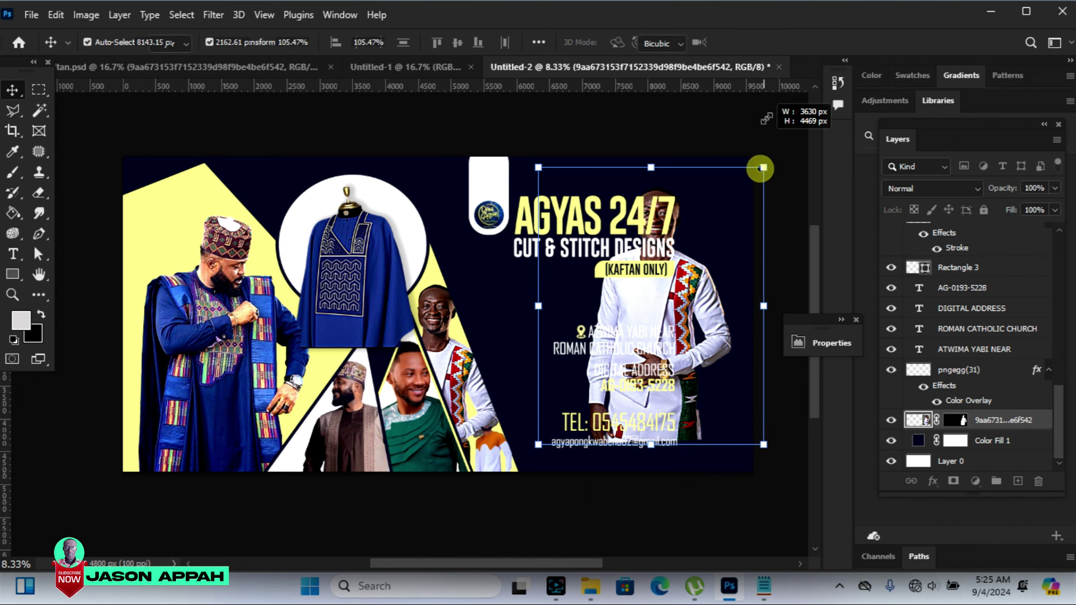
{"action": "left_click_drag", "start_coordinate": [761, 167], "coordinate": [801, 121]}
{"action": "left_click_drag", "start_coordinate": [537, 445], "coordinate": [506, 527]}
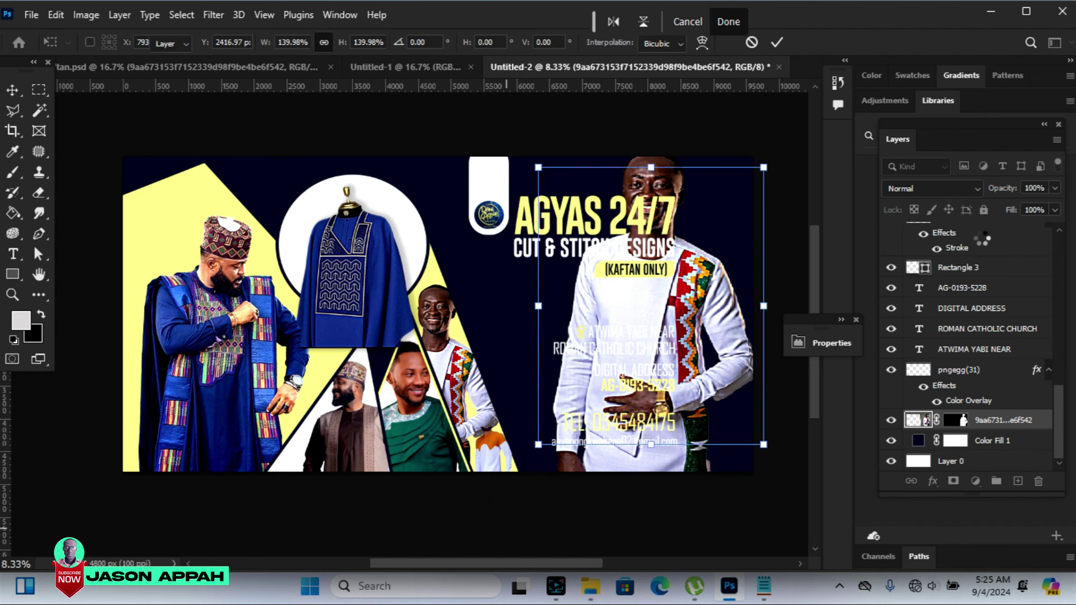
{"action": "key", "text": "Return"}
Fade the photo to 8% opacity and about 51% fill, enlarged and placed on the right
{"action": "left_click_drag", "start_coordinate": [1055, 187], "coordinate": [987, 208]}
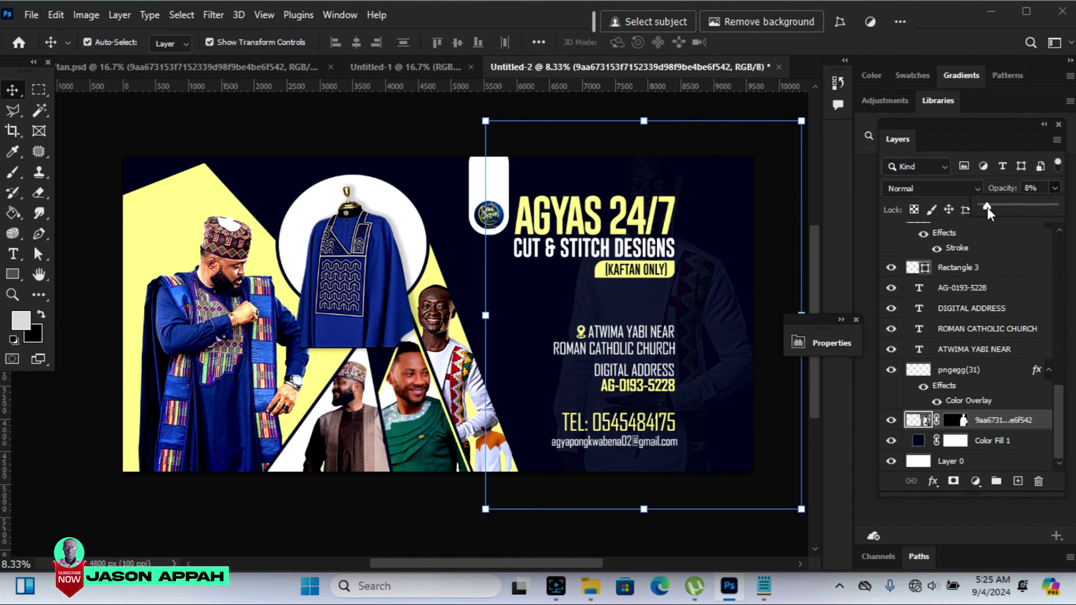
{"action": "left_click_drag", "start_coordinate": [677, 328], "coordinate": [729, 295]}
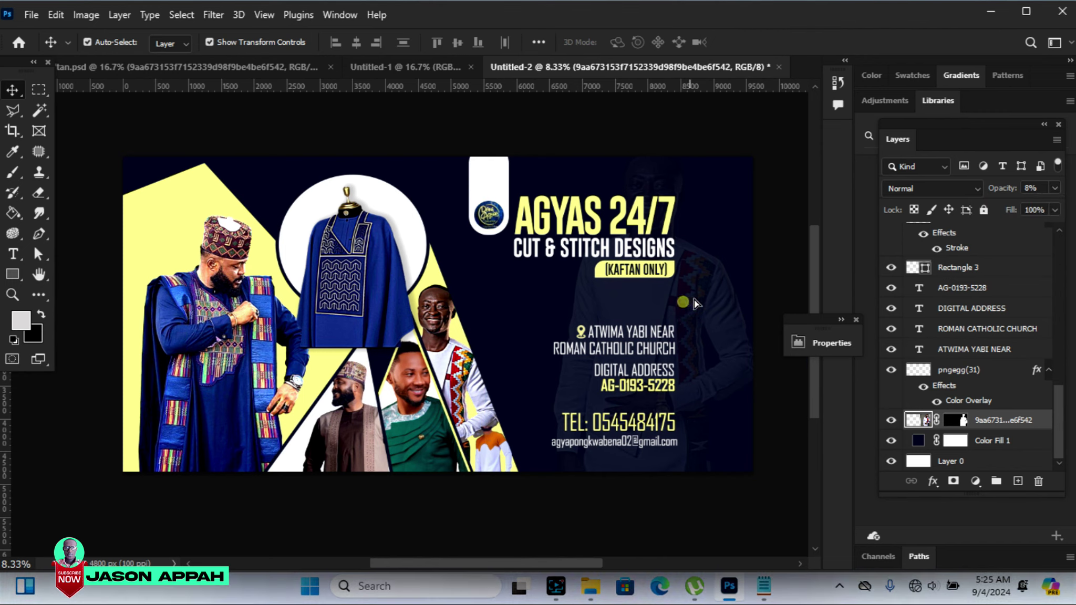
{"action": "left_click_drag", "start_coordinate": [729, 296], "coordinate": [701, 317]}
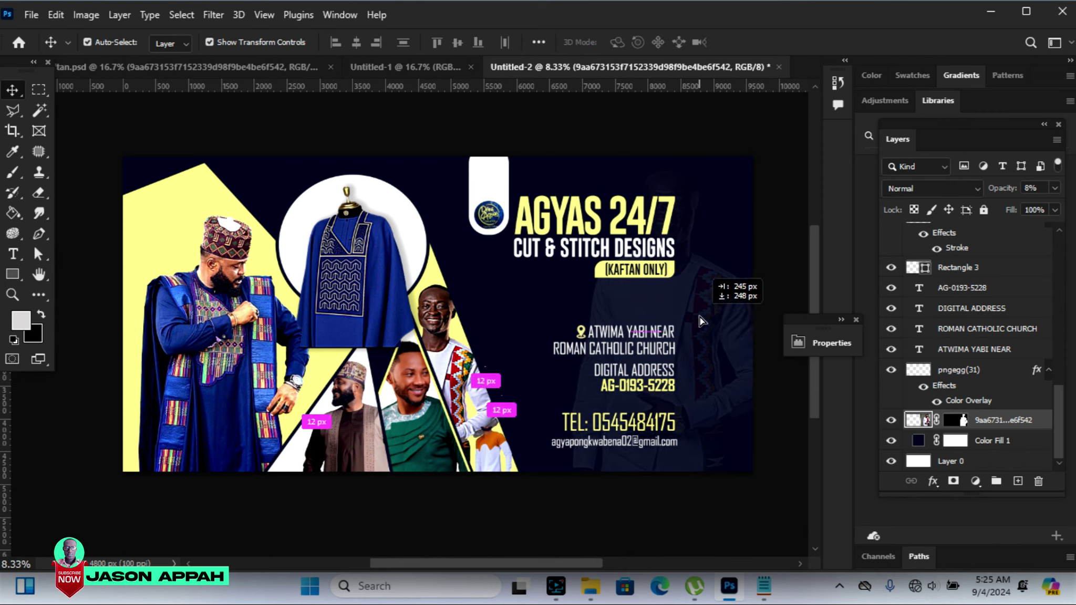
{"action": "left_click_drag", "start_coordinate": [701, 317], "coordinate": [716, 295]}
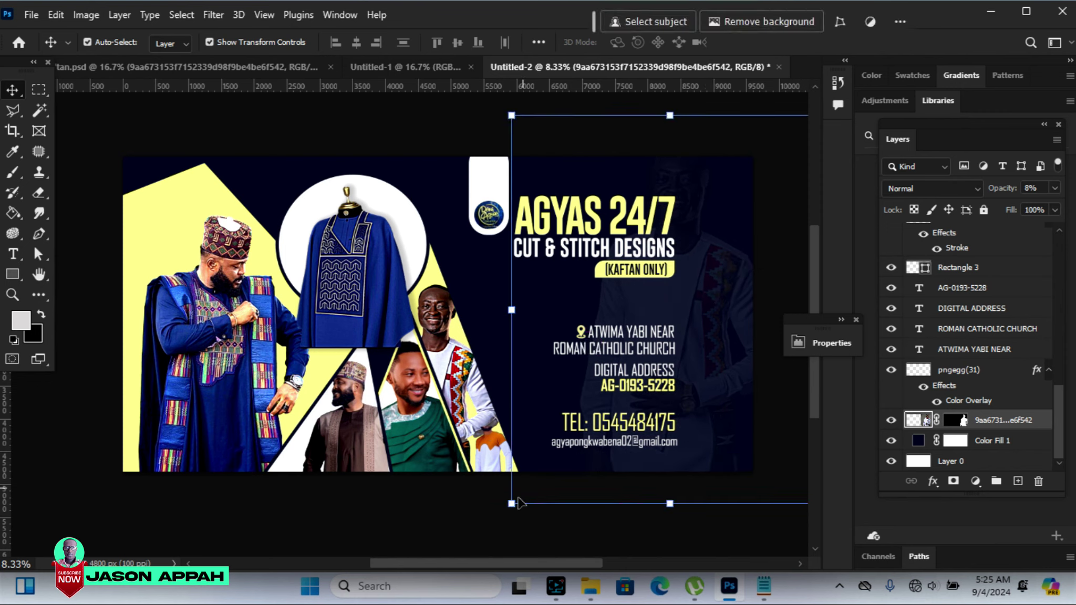
{"action": "mouse_move", "coordinate": [504, 512]}
{"action": "left_mouse_down"}
{"action": "mouse_move", "coordinate": [516, 501]}
{"action": "mouse_move", "coordinate": [488, 533]}
{"action": "left_mouse_up"}
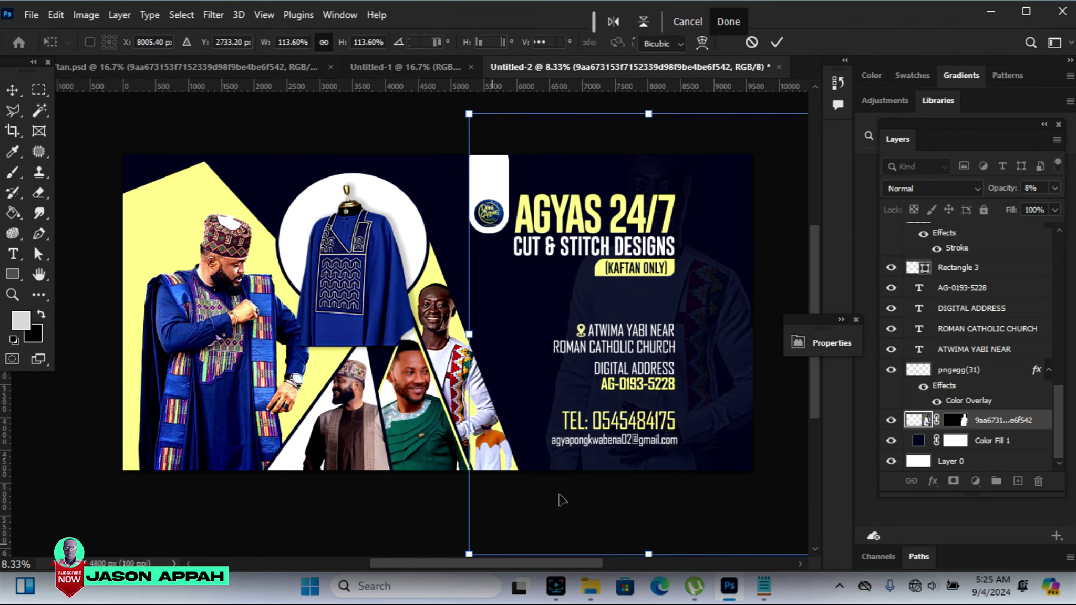
{"action": "mouse_move", "coordinate": [706, 381]}
{"action": "left_mouse_down"}
{"action": "mouse_move", "coordinate": [719, 383]}
{"action": "mouse_move", "coordinate": [710, 373]}
{"action": "left_mouse_up"}
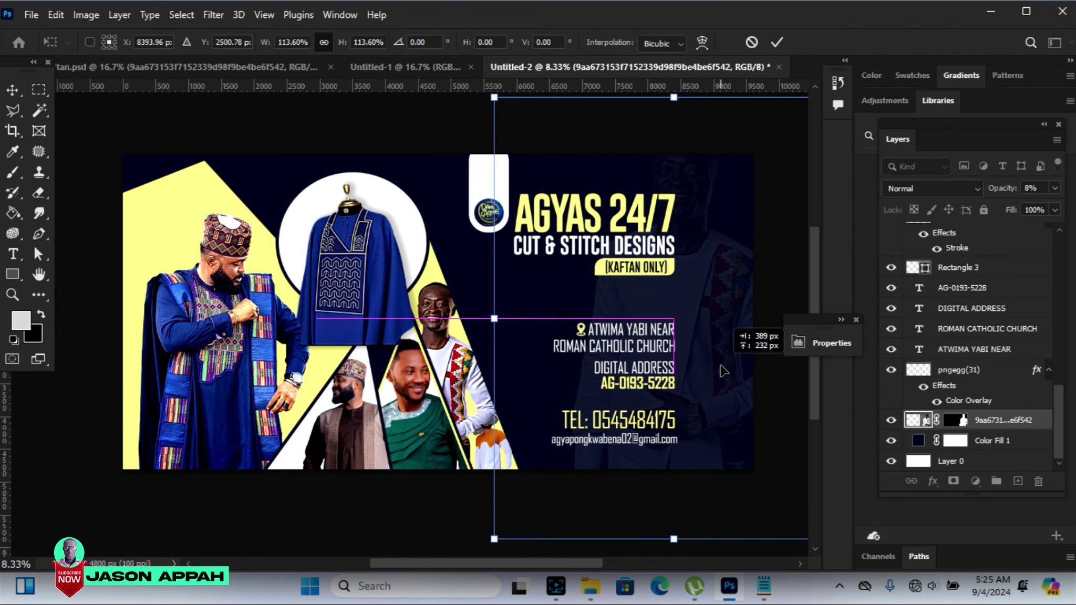
{"action": "left_click", "coordinate": [1057, 210]}
{"action": "left_click_drag", "start_coordinate": [1034, 229], "coordinate": [1031, 228]}
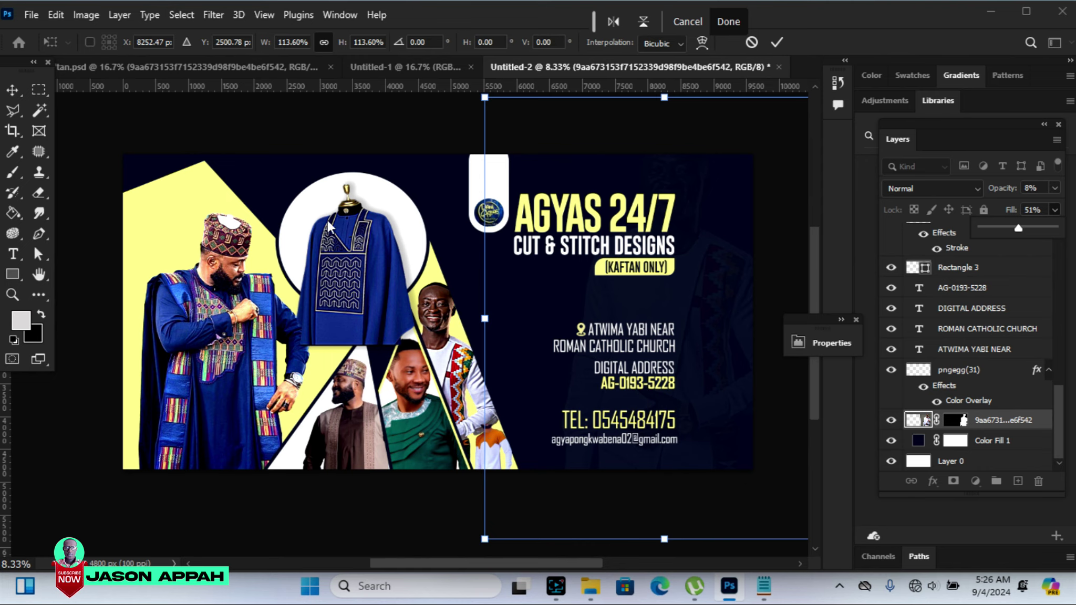
Switch to the standard Eraser with a larger brush and erase parts of the faded photo
{"action": "left_click", "coordinate": [39, 192]}
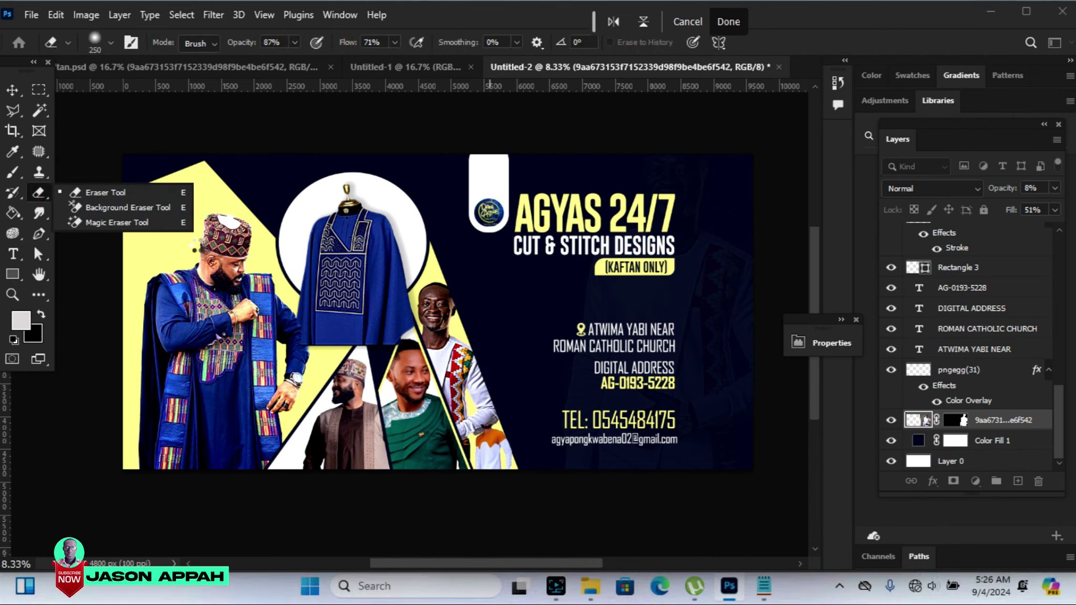
{"action": "left_click", "coordinate": [116, 193]}
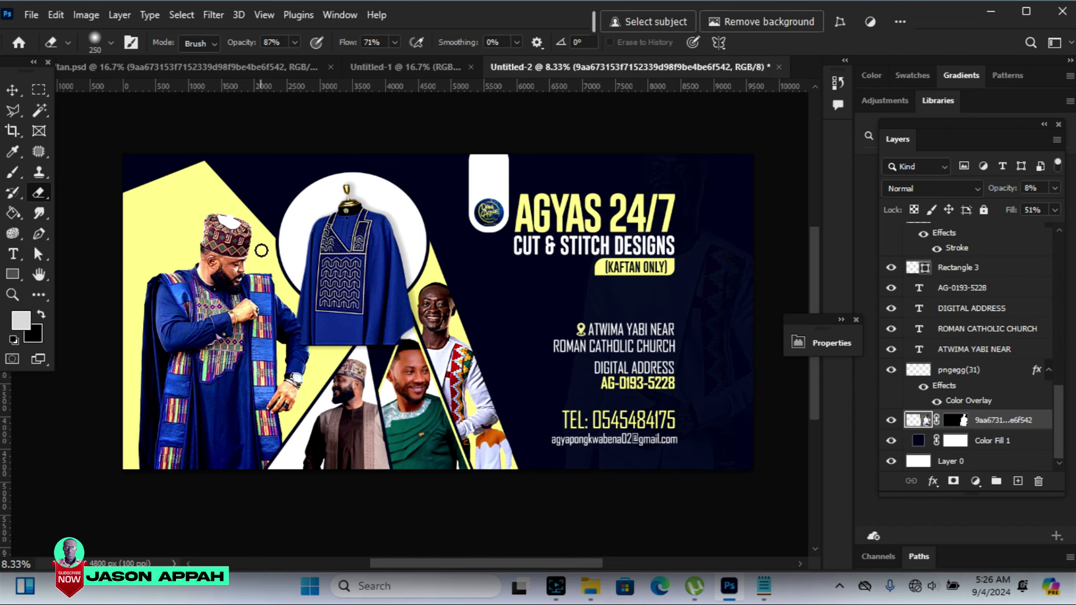
{"action": "key", "text": "bracketright"}
{"action": "key", "text": "bracketright"}
{"action": "key", "text": "bracketright"}
{"action": "key", "text": "bracketright"}
{"action": "key", "text": "bracketright"}
{"action": "key", "text": "bracketright"}
{"action": "key", "text": "bracketright"}
{"action": "key", "text": "bracketright"}
{"action": "key", "text": "bracketright"}
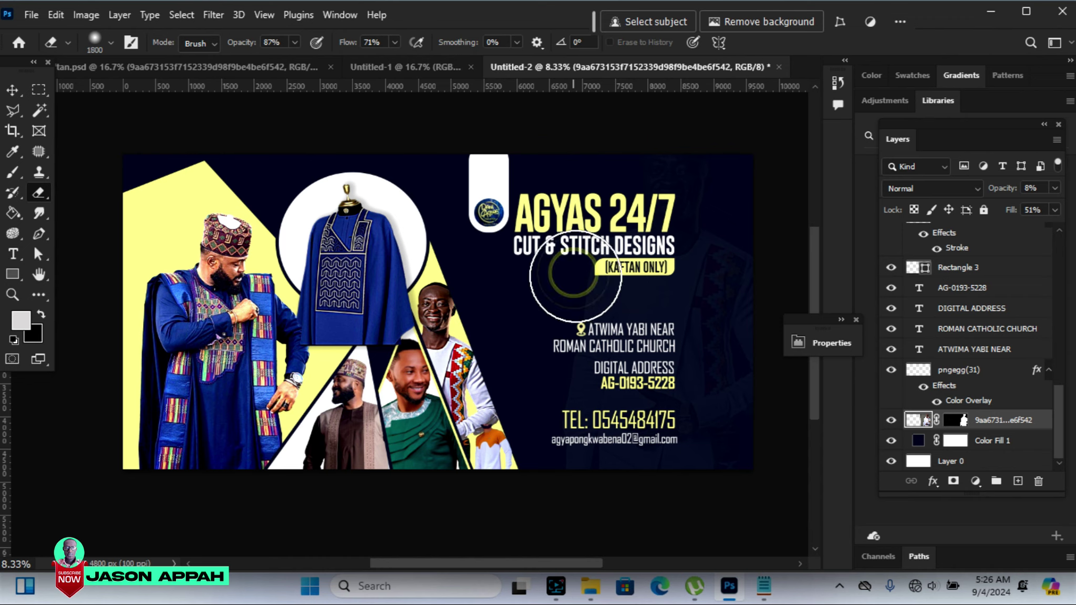
{"action": "left_click", "coordinate": [576, 273]}
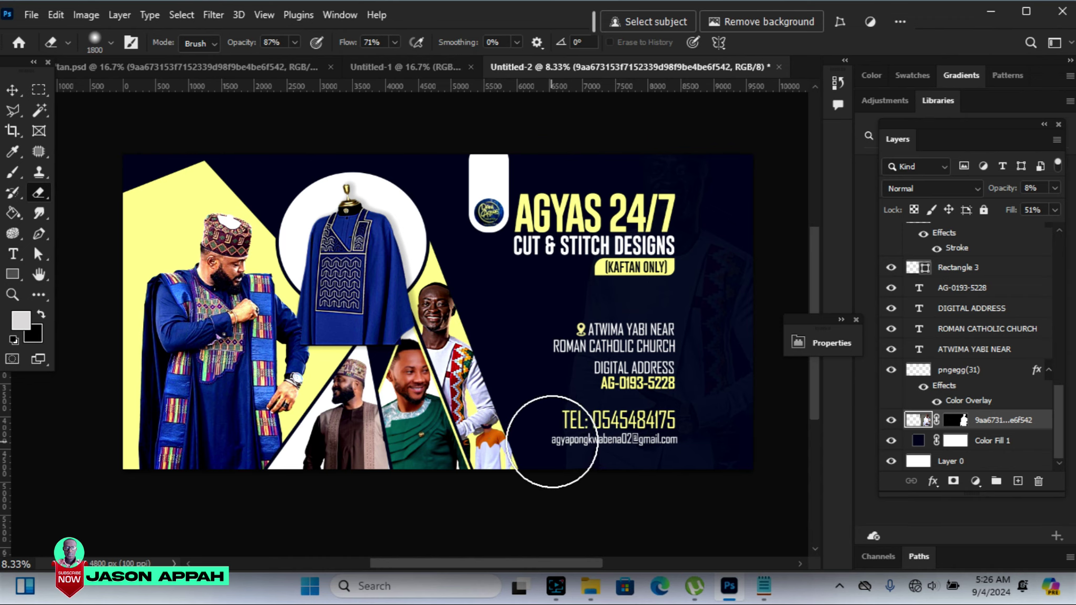
{"action": "left_click", "coordinate": [574, 269]}
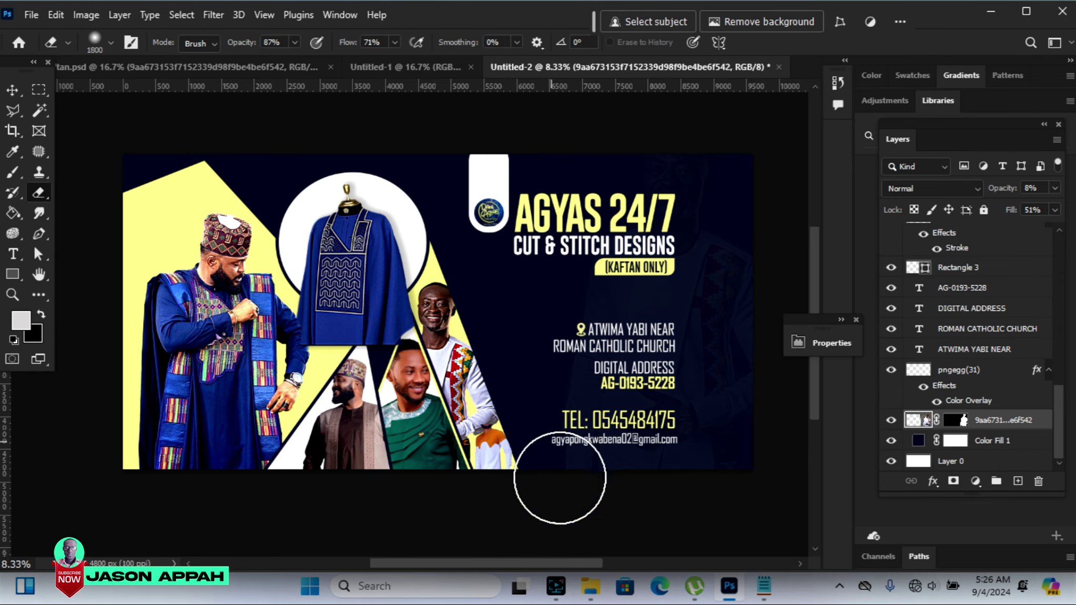
{"action": "left_click", "coordinate": [560, 387]}
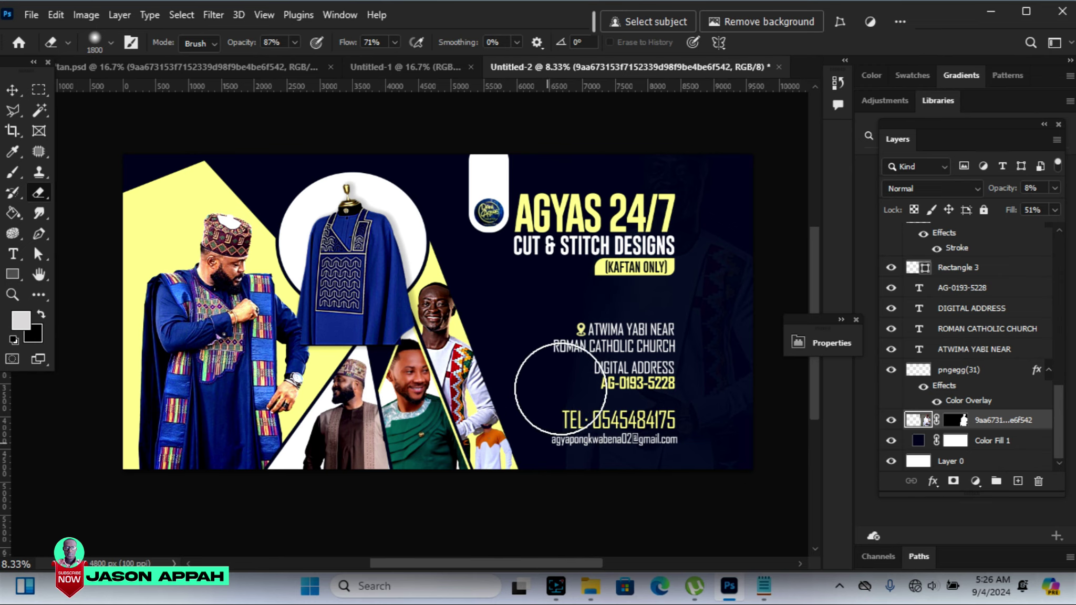
{"action": "left_click", "coordinate": [573, 457]}
{"action": "left_click", "coordinate": [582, 270]}
{"action": "left_click", "coordinate": [597, 466]}
Erase more of the faded photo, including the area over the left figure
{"action": "left_click", "coordinate": [592, 497]}
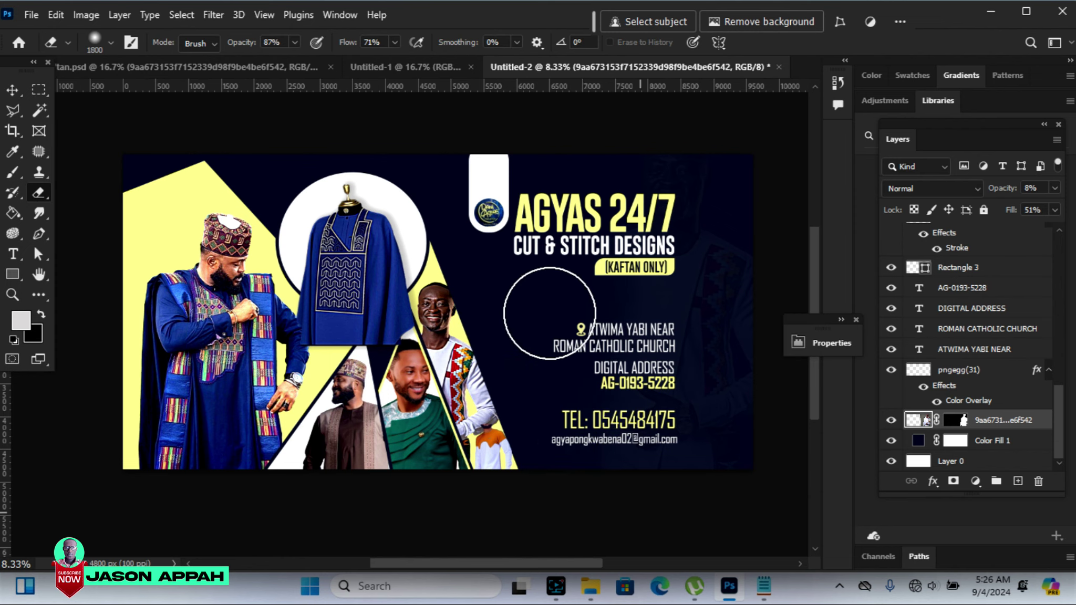
{"action": "left_click", "coordinate": [640, 174]}
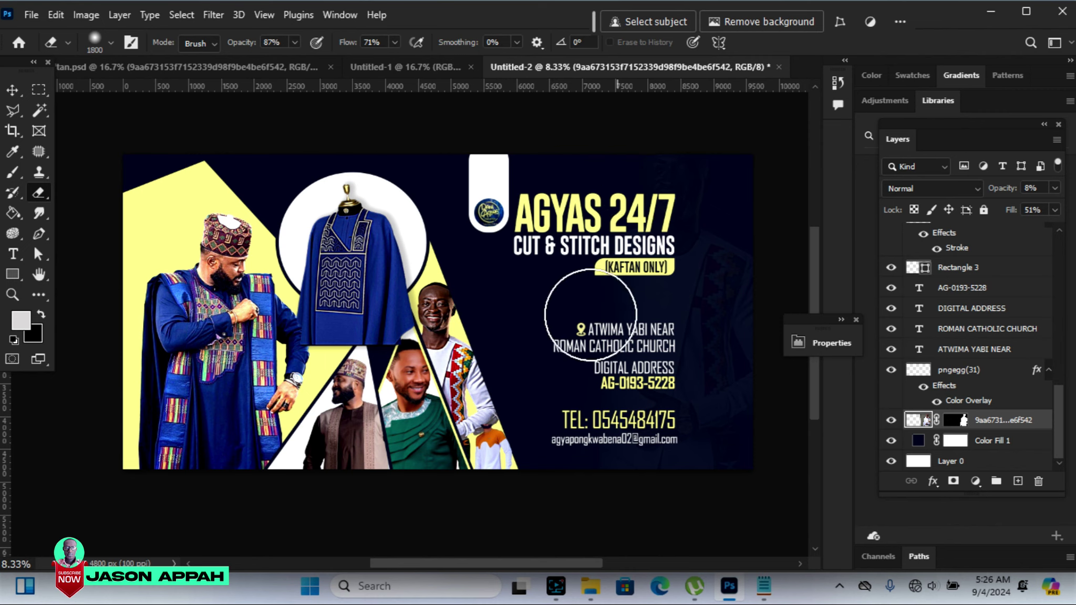
{"action": "left_click", "coordinate": [623, 140]}
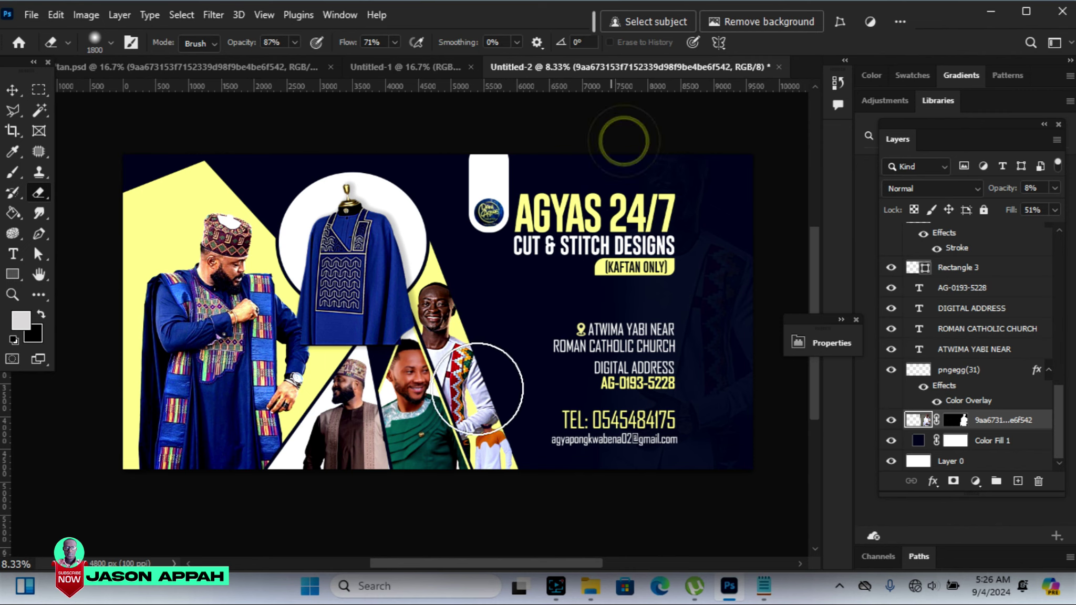
{"action": "left_click", "coordinate": [631, 150]}
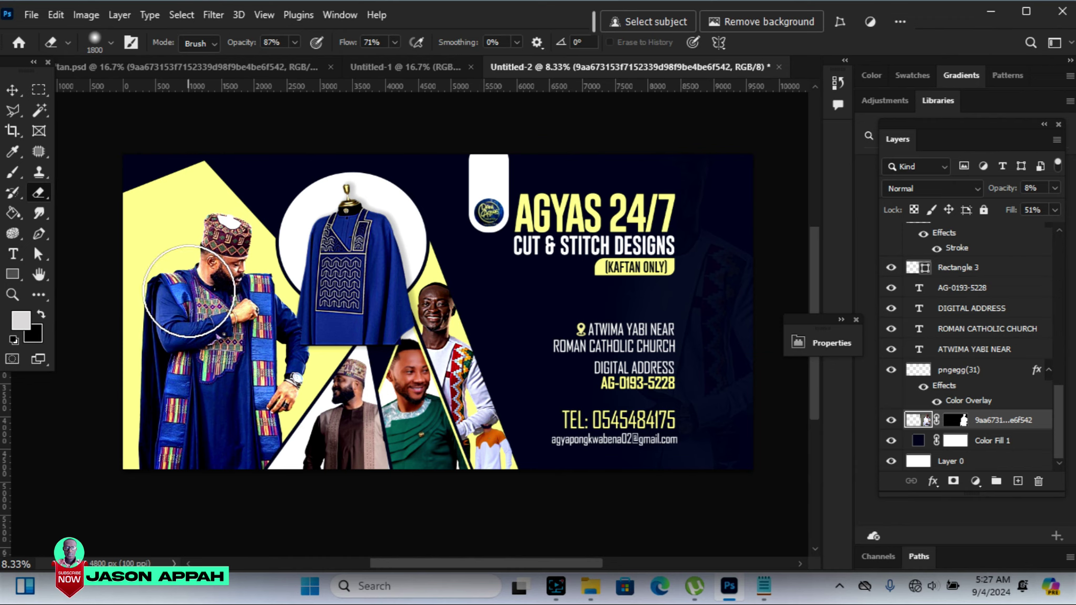
{"action": "left_click", "coordinate": [189, 291]}
{"action": "left_click", "coordinate": [12, 90]}
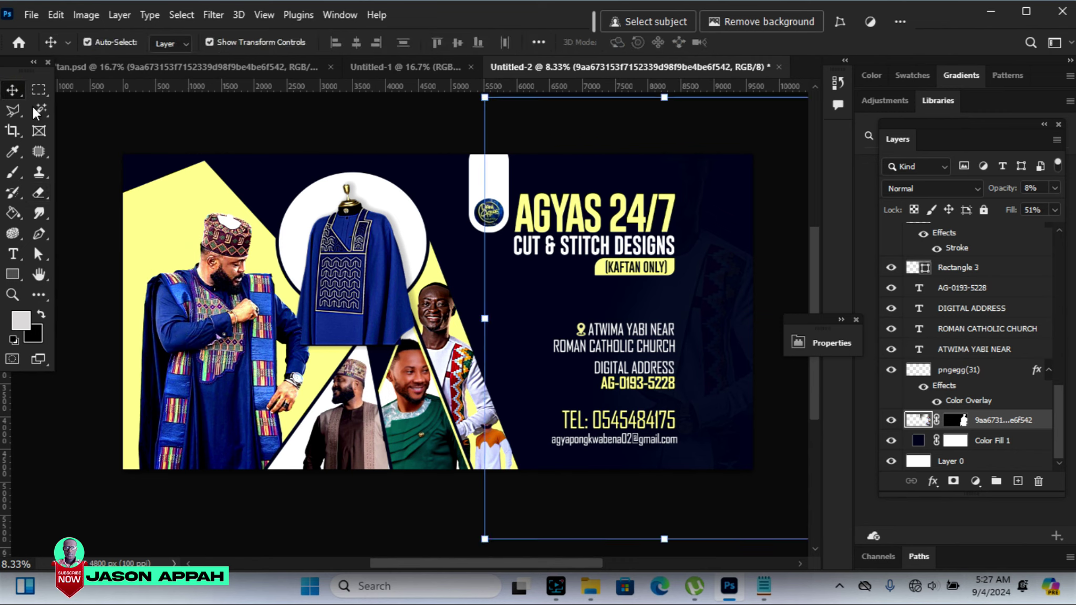
Commit the transform and give Color Fill 1 a near-black to blue Gradient Overlay at 103°
{"action": "key", "text": "ctrl+t"}
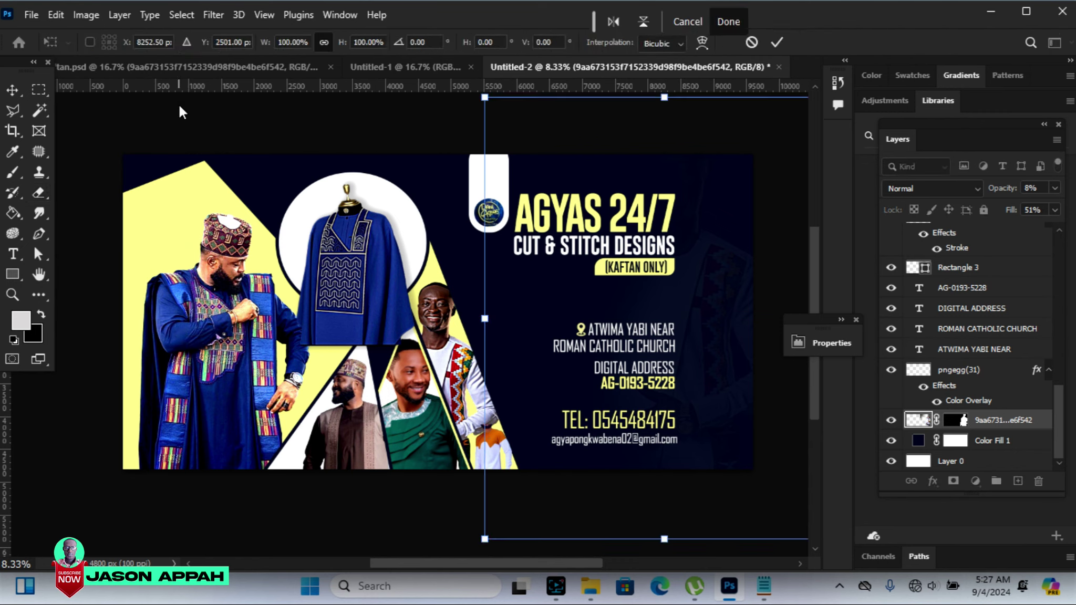
{"action": "left_click", "coordinate": [179, 106]}
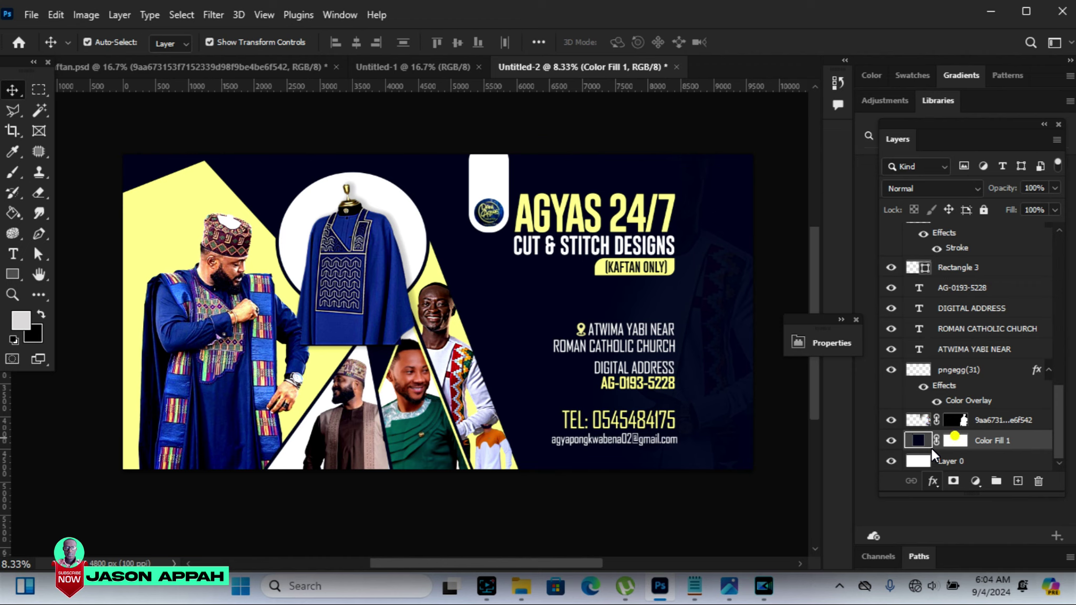
{"action": "left_click", "coordinate": [933, 481]}
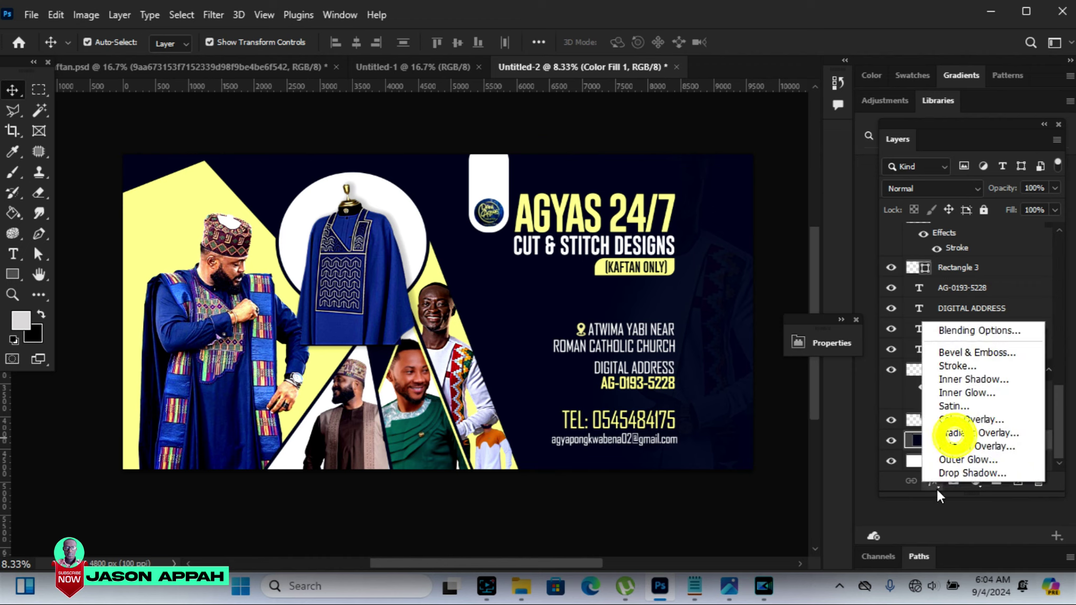
{"action": "left_click", "coordinate": [956, 436]}
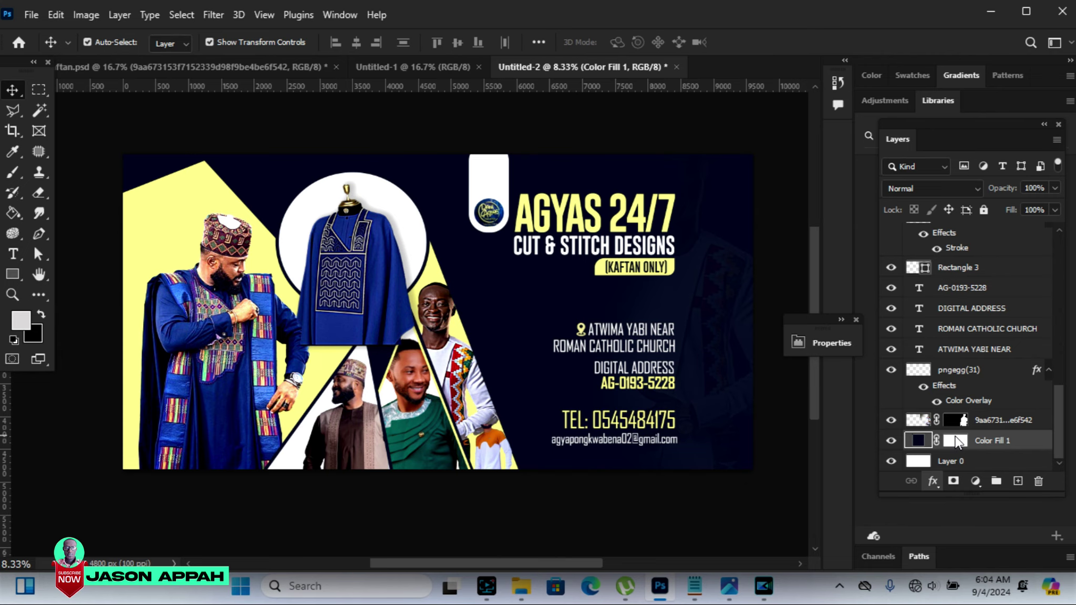
{"action": "double_click", "coordinate": [932, 383]}
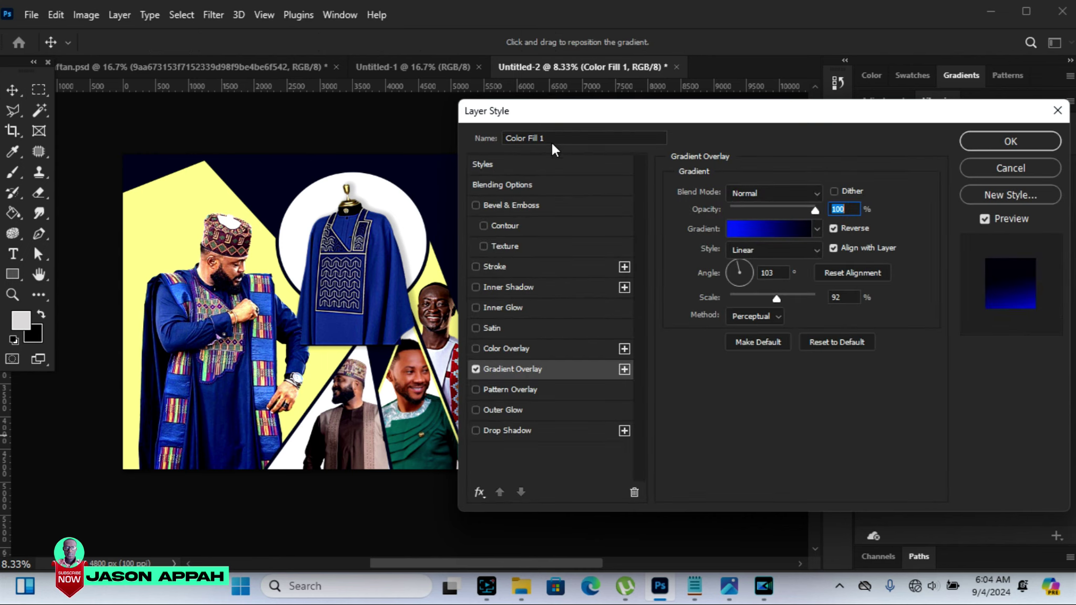
{"action": "mouse_move", "coordinate": [510, 110]}
{"action": "left_mouse_down"}
{"action": "mouse_move", "coordinate": [666, 152]}
{"action": "mouse_move", "coordinate": [542, 143]}
{"action": "left_mouse_up"}
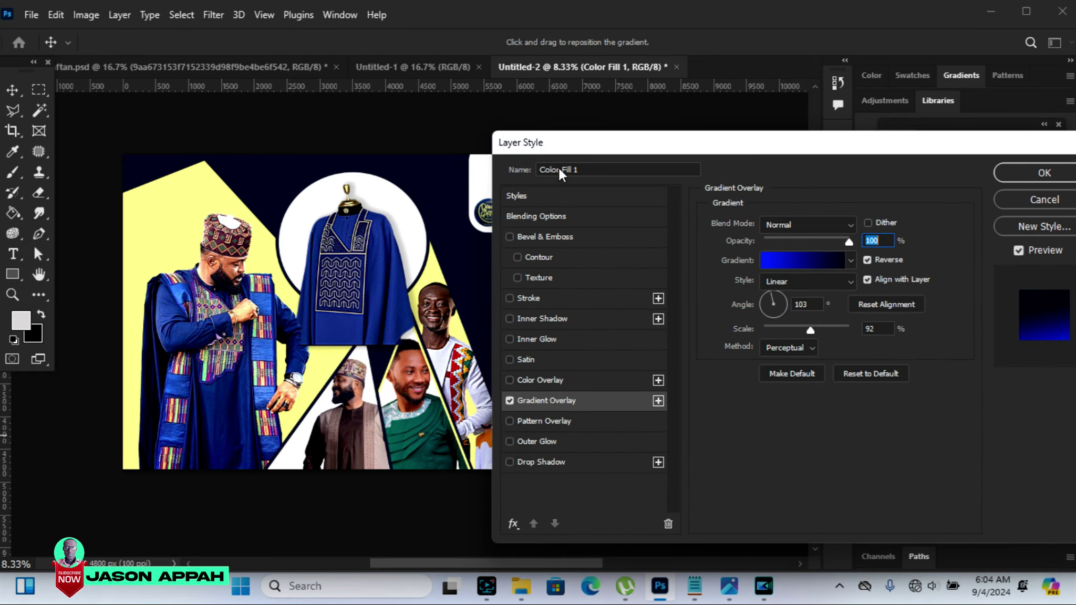
{"action": "left_click", "coordinate": [1035, 173]}
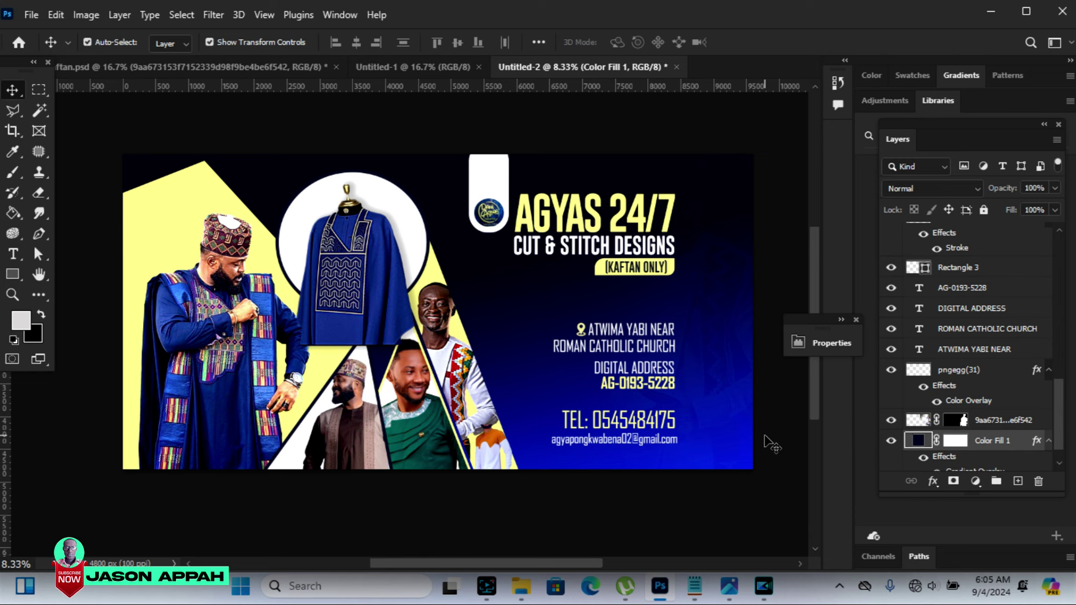
{"action": "left_click", "coordinate": [164, 197]}
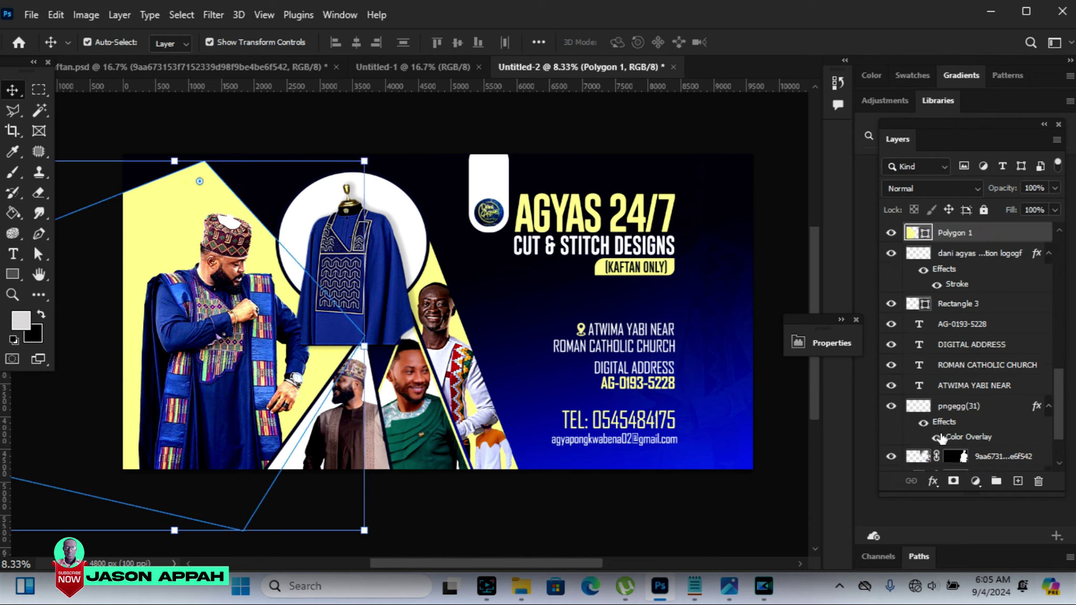
Add a Gradient Overlay to Polygon 1 with pale yellow #fff886 fading to blue
{"action": "left_click", "coordinate": [932, 482]}
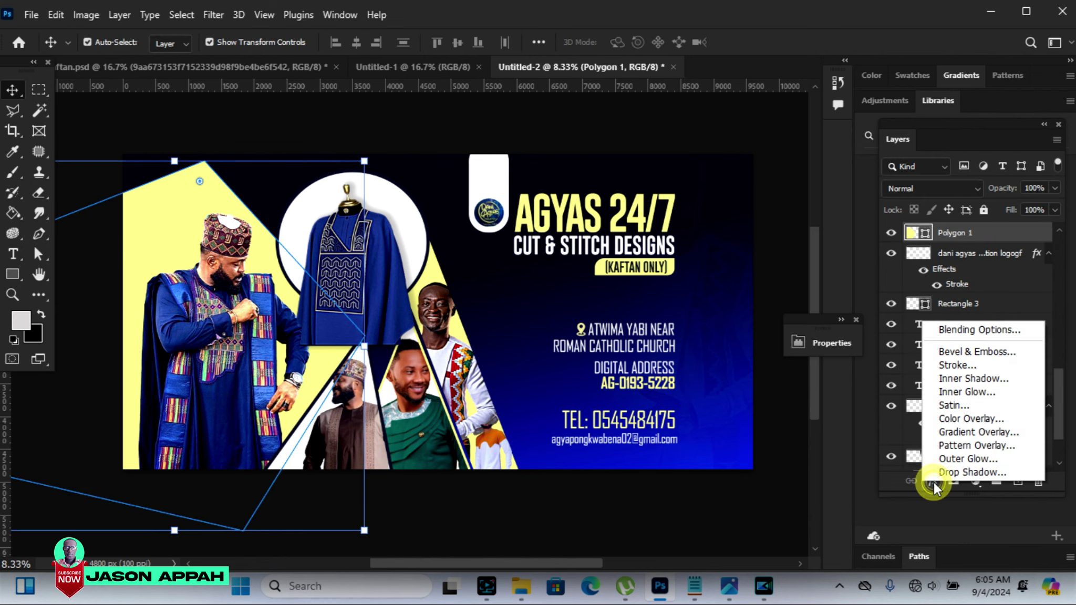
{"action": "left_click", "coordinate": [954, 429]}
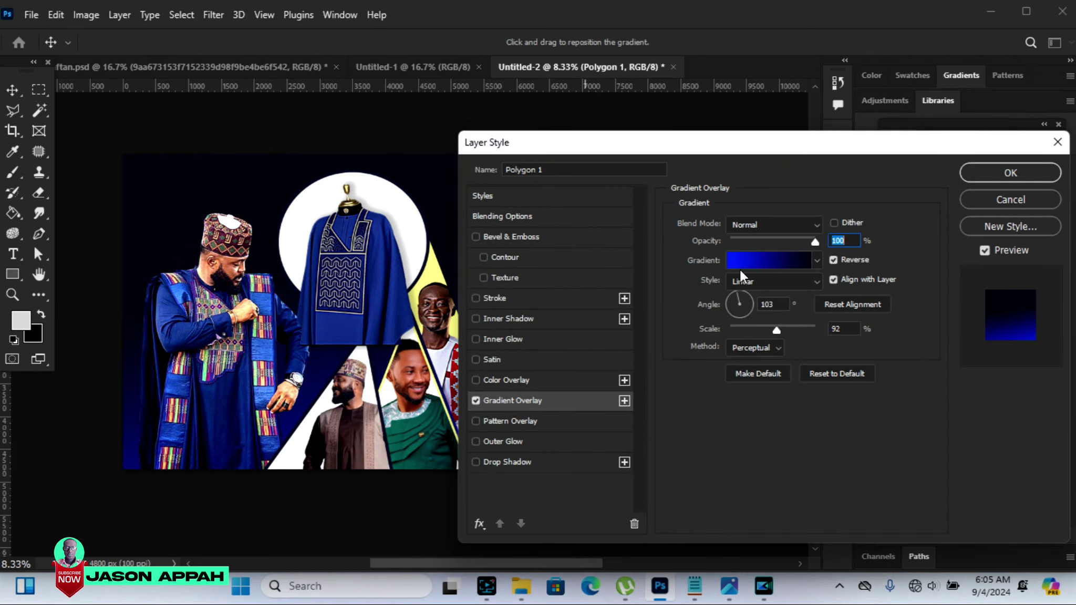
{"action": "left_click", "coordinate": [758, 257]}
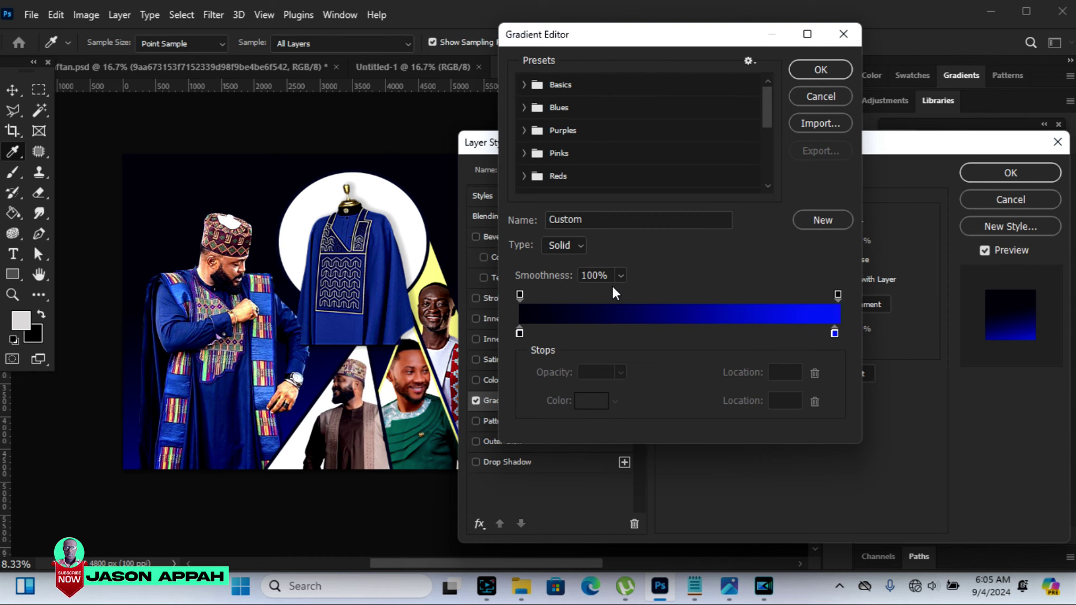
{"action": "left_click", "coordinate": [520, 332]}
{"action": "left_click", "coordinate": [590, 400]}
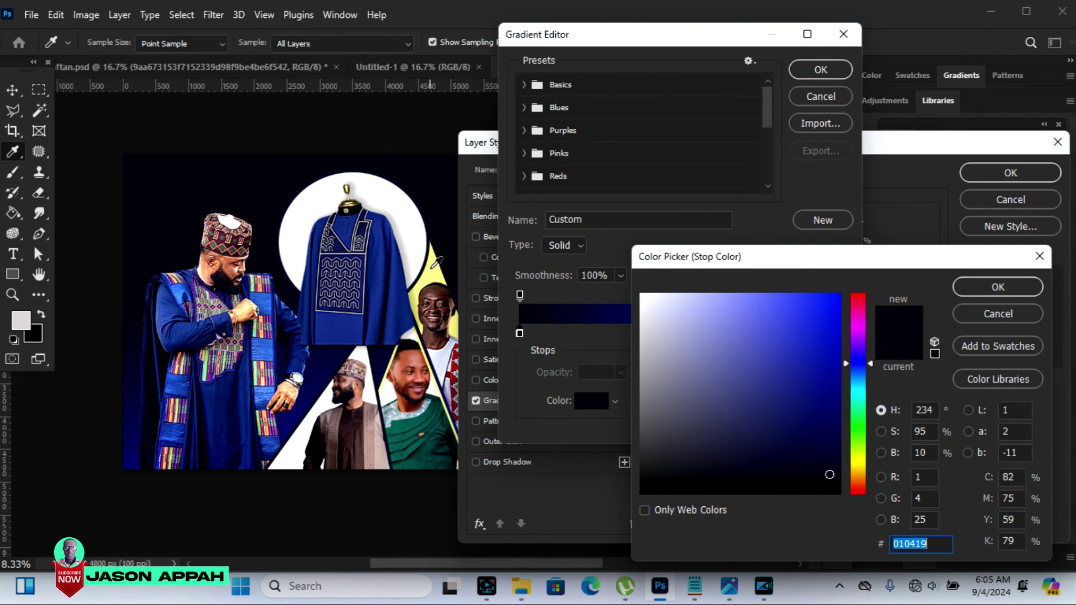
{"action": "left_click", "coordinate": [435, 275]}
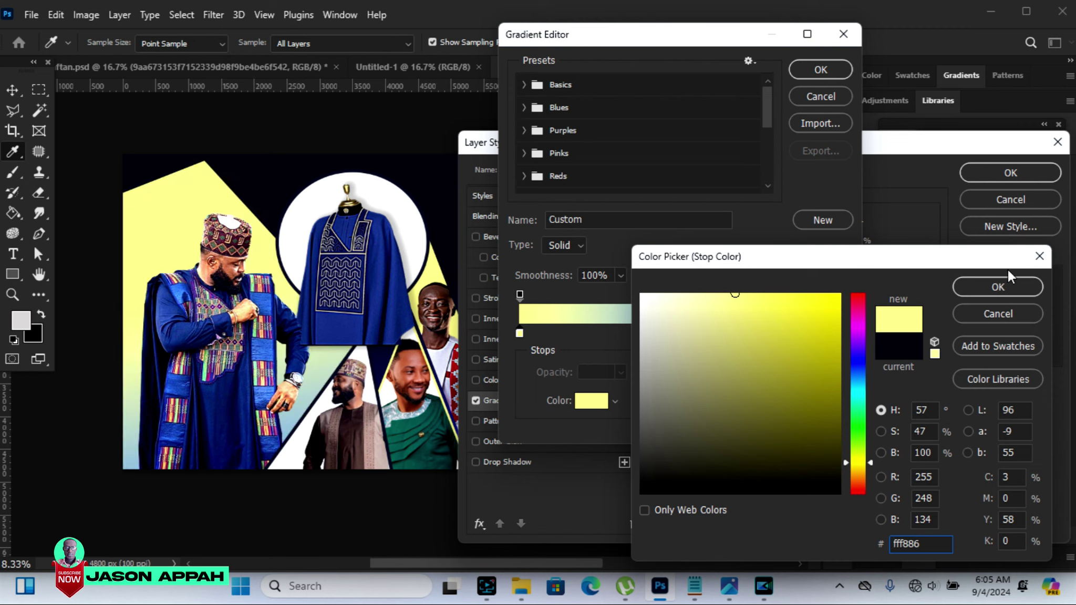
{"action": "left_click", "coordinate": [1013, 286]}
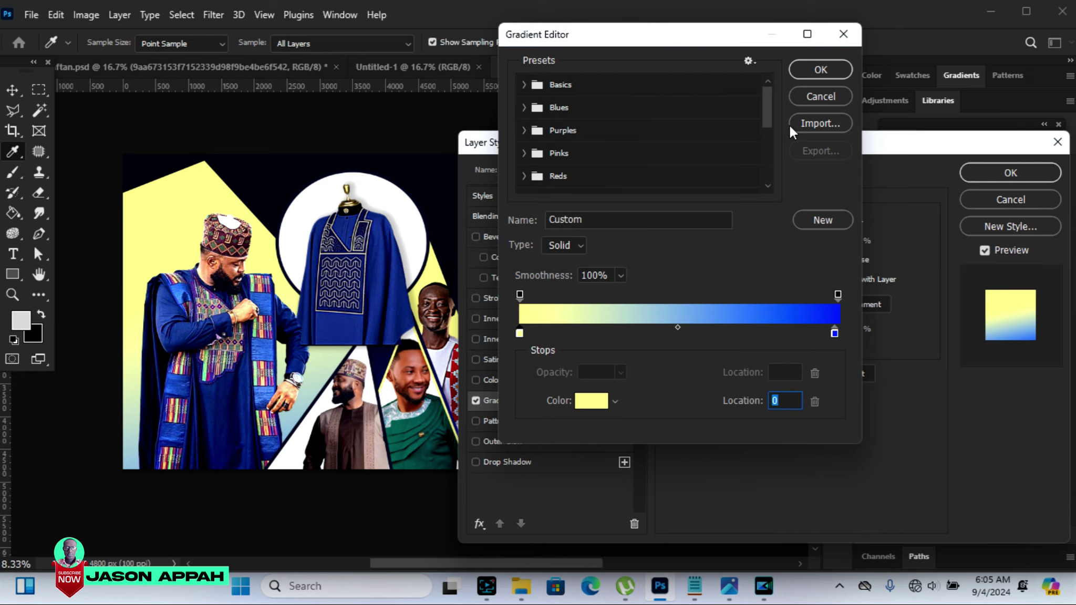
{"action": "left_click", "coordinate": [815, 68]}
{"action": "left_click", "coordinate": [981, 172]}
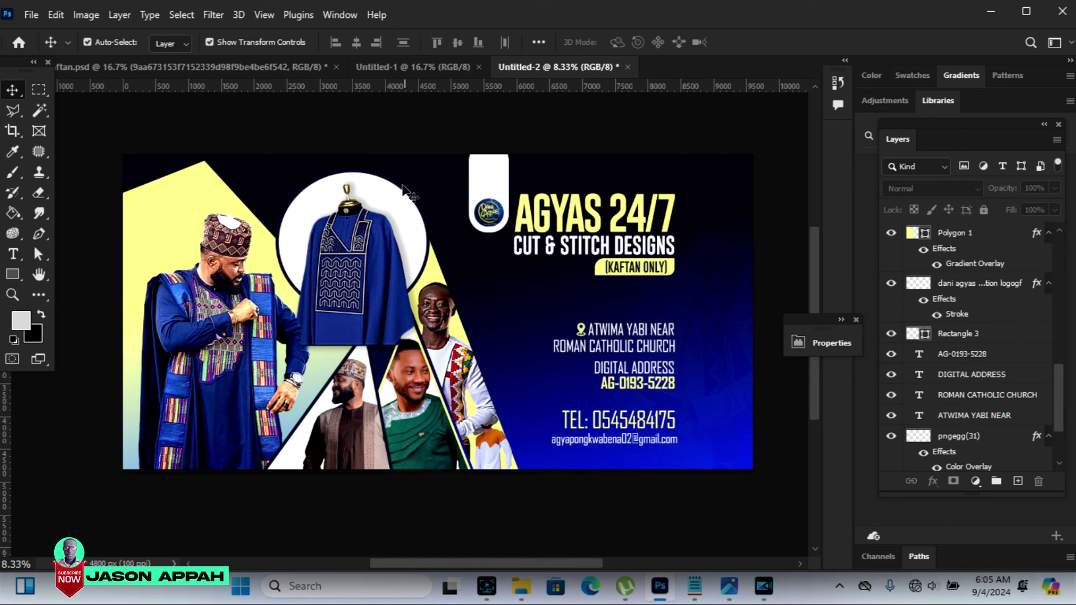
{"action": "left_click", "coordinate": [389, 193]}
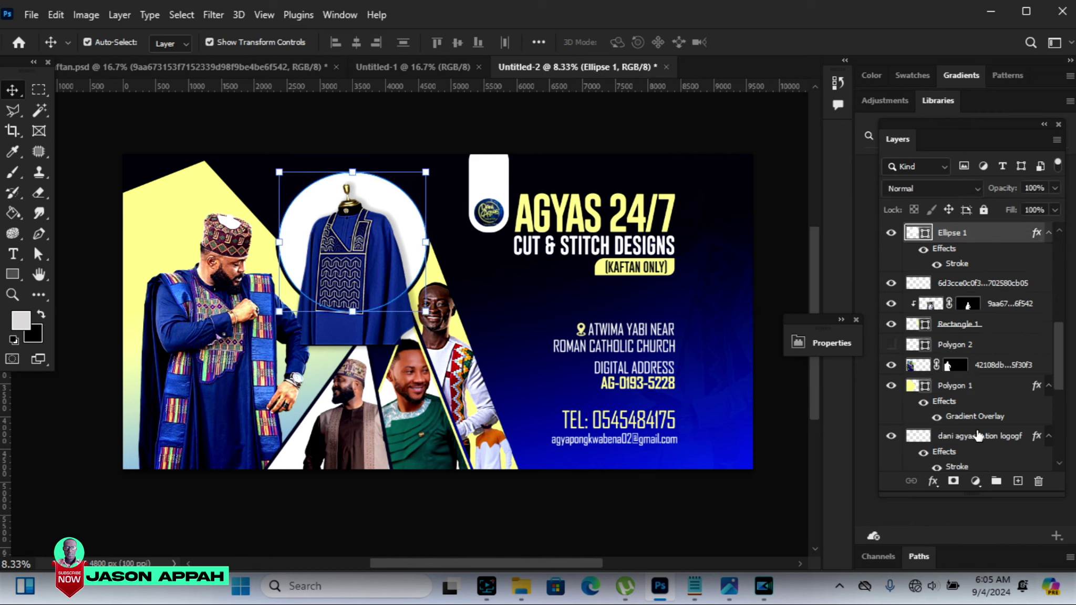
Add a Gradient Overlay to Ellipse 1 with white #ffffff fading to blue, then deselect
{"action": "left_click", "coordinate": [931, 482]}
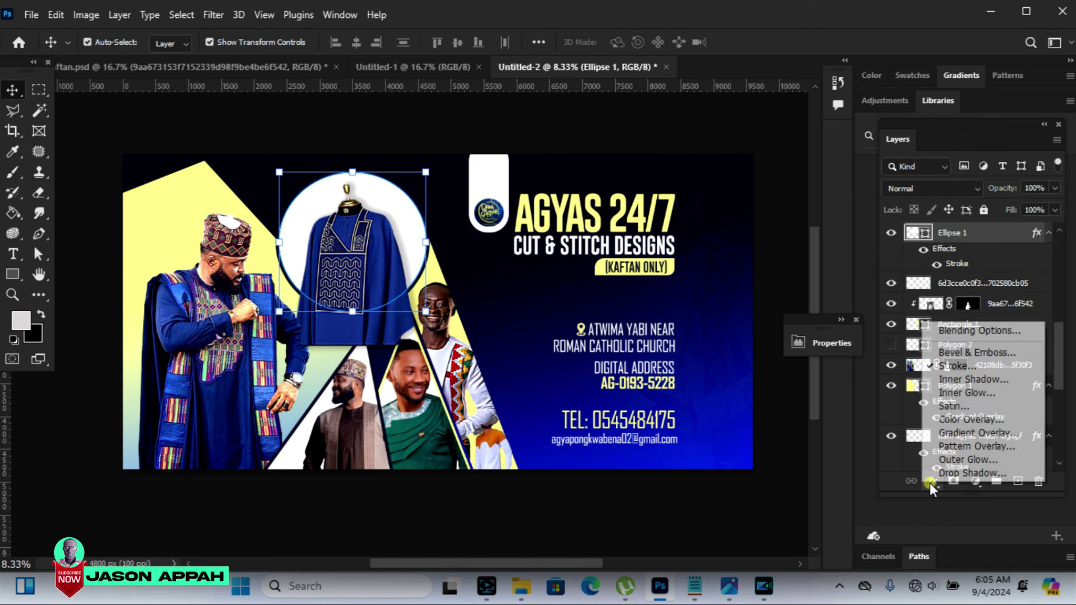
{"action": "left_click", "coordinate": [955, 434]}
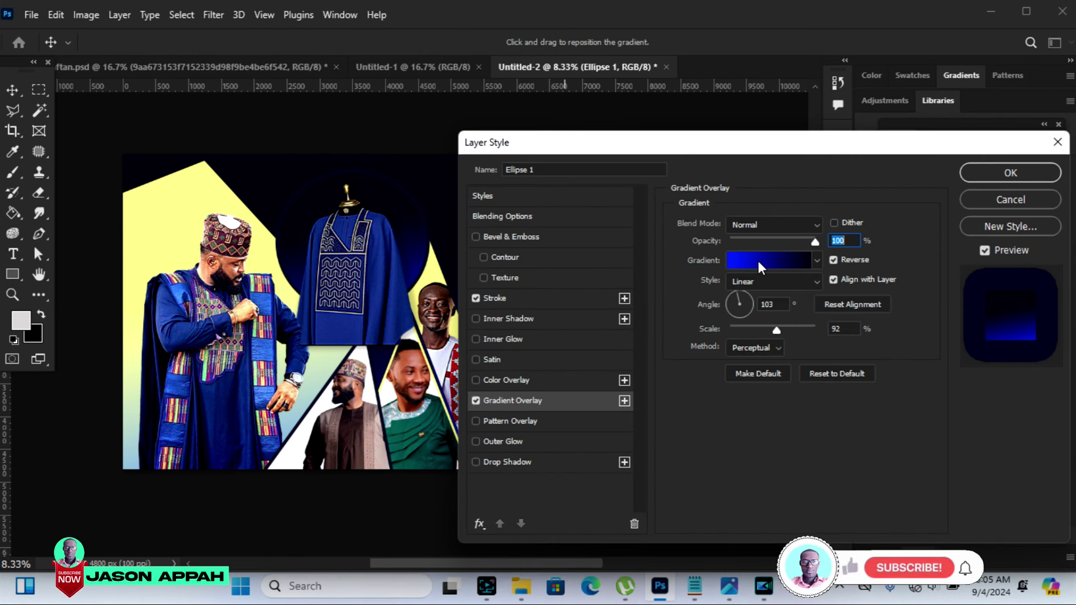
{"action": "left_click", "coordinate": [757, 259]}
{"action": "left_click", "coordinate": [519, 332]}
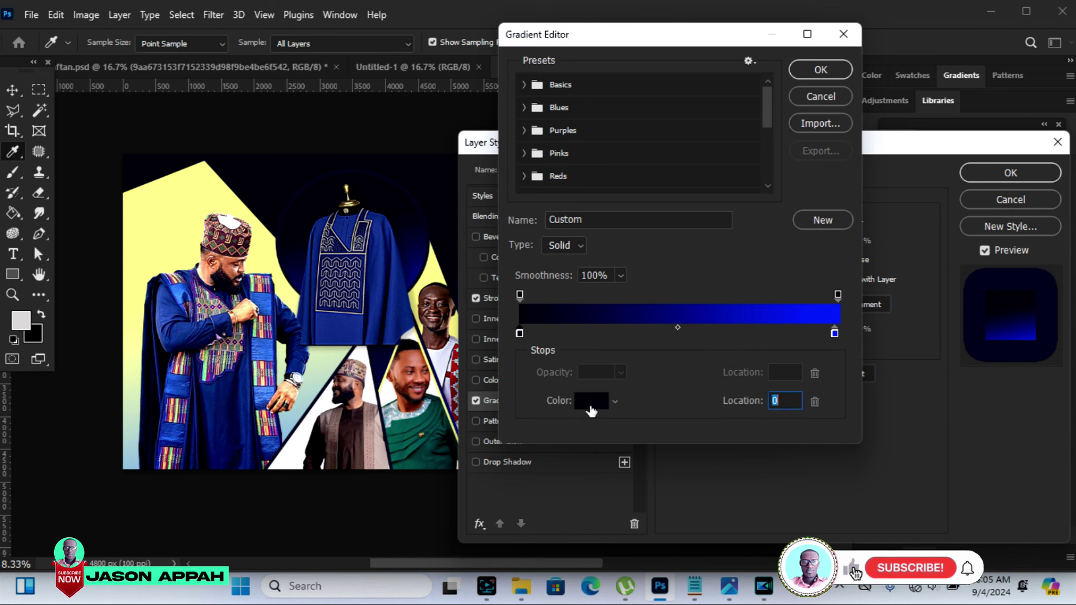
{"action": "left_click", "coordinate": [589, 401]}
{"action": "left_click", "coordinate": [641, 294]}
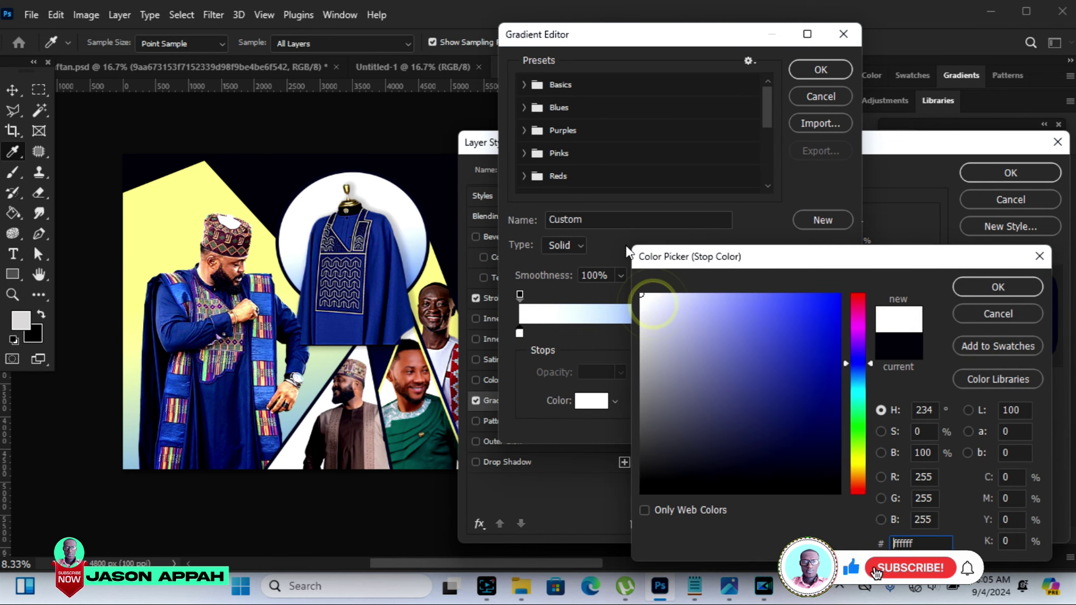
{"action": "left_click", "coordinate": [998, 287]}
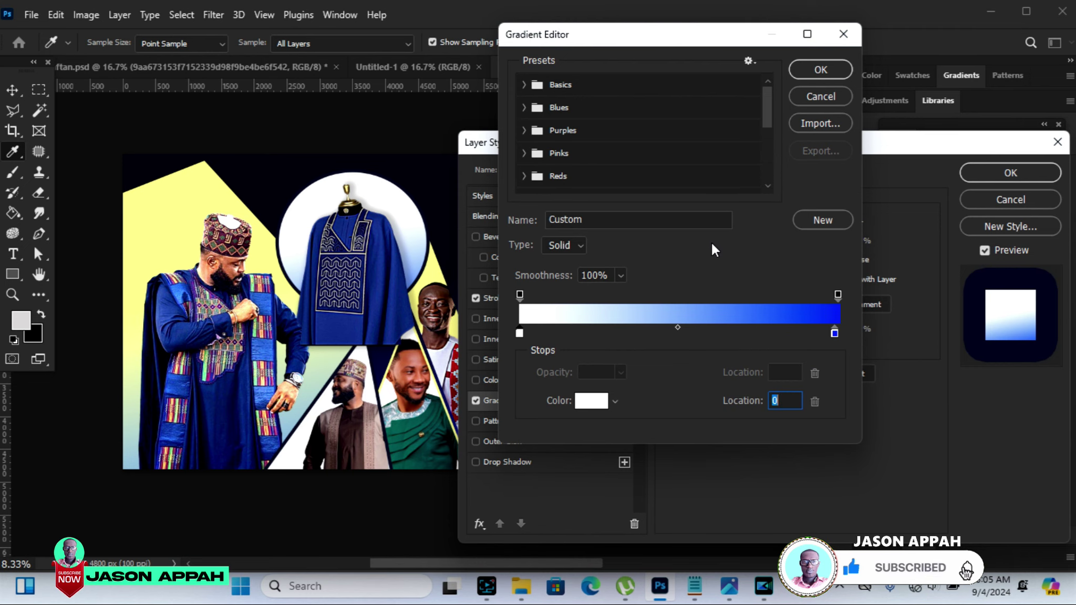
{"action": "left_click", "coordinate": [821, 70]}
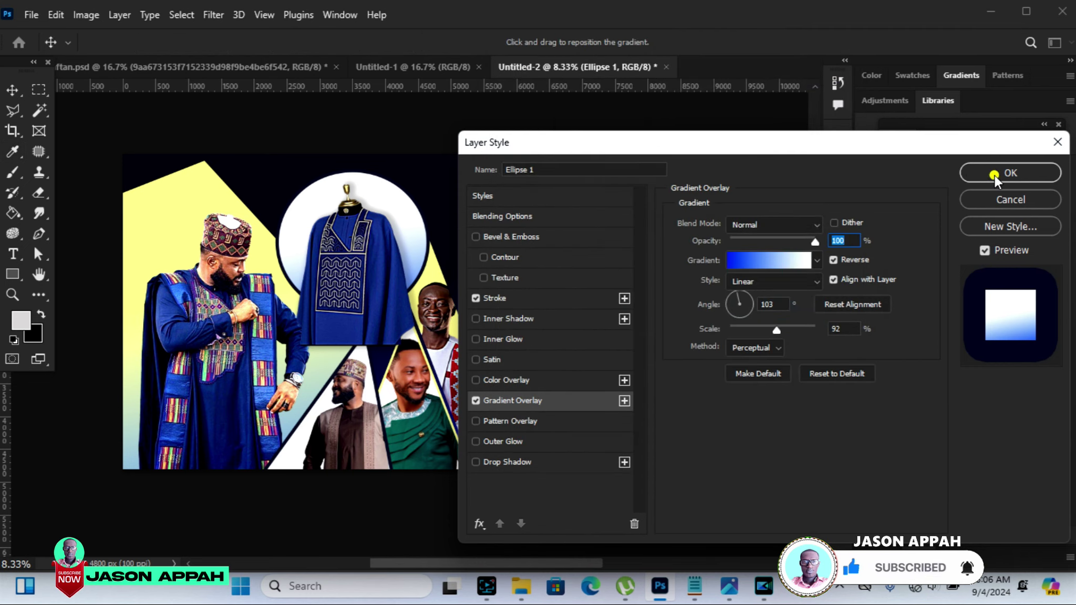
{"action": "left_click", "coordinate": [1001, 173]}
{"action": "left_click", "coordinate": [633, 121]}
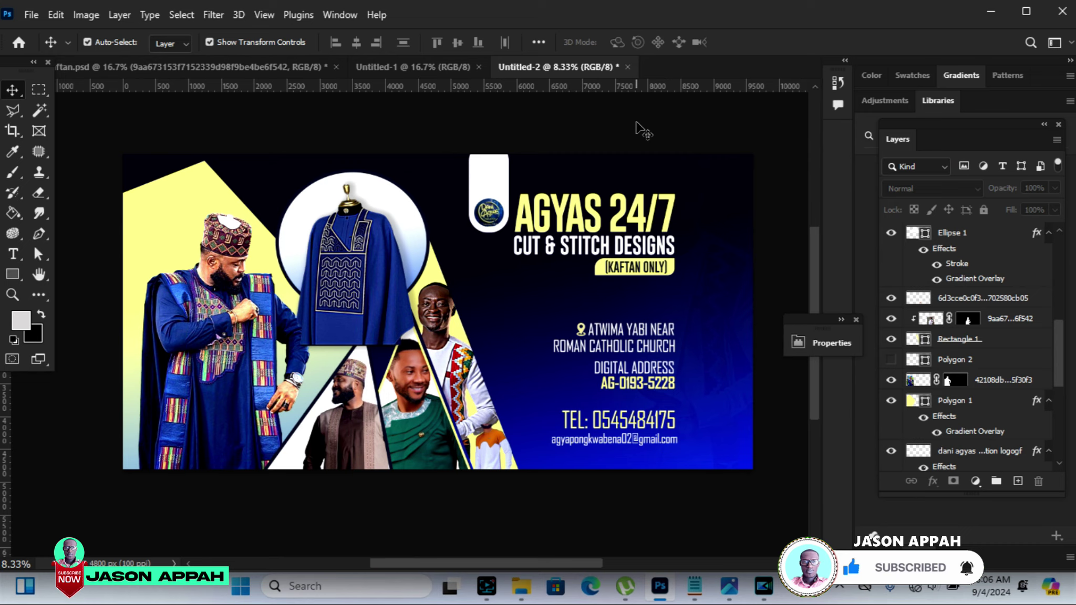